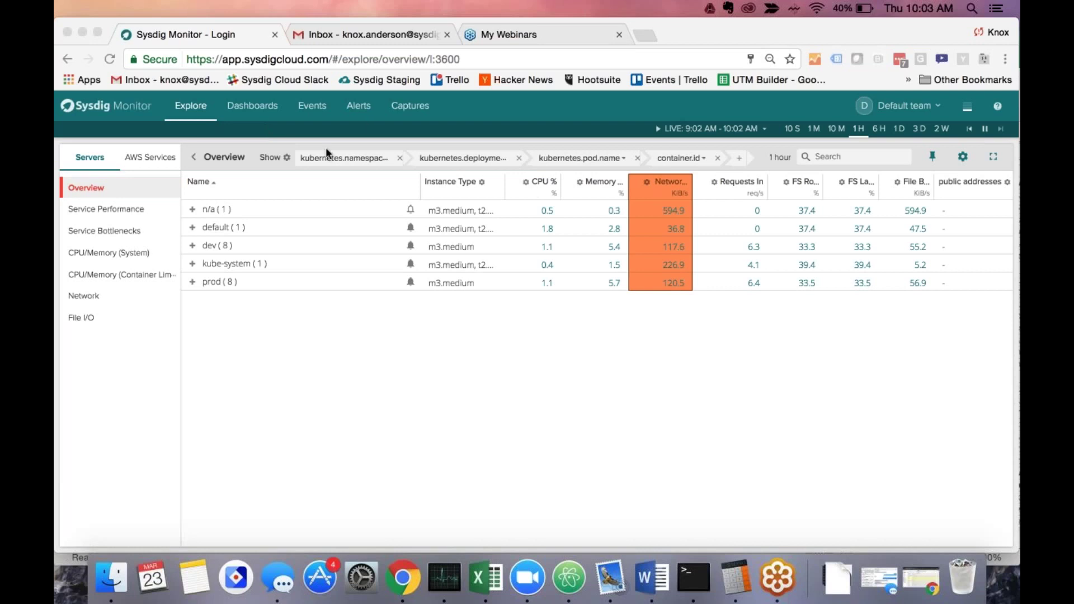
Apply the Hosts & Containers grouping preset and open host ip-10-0-1-140 with its containers and process overview.
click(286, 158)
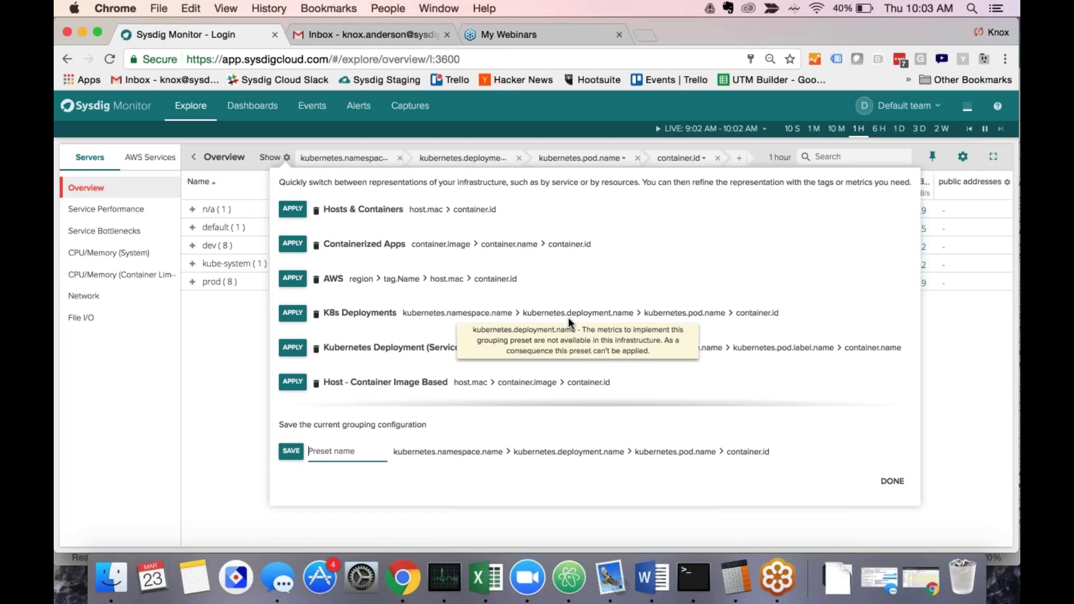
click(300, 217)
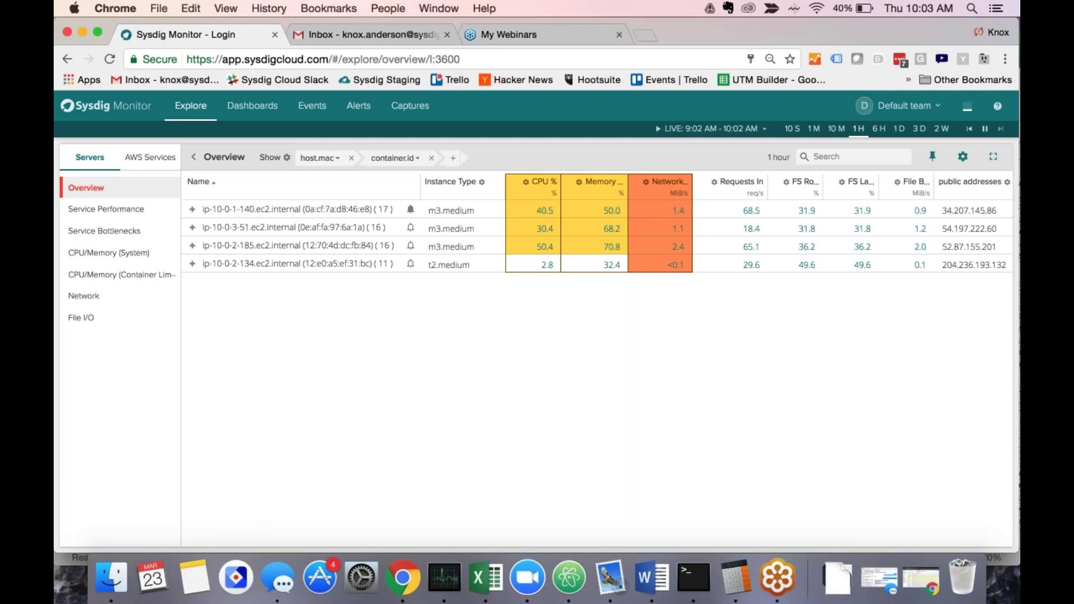
click(191, 213)
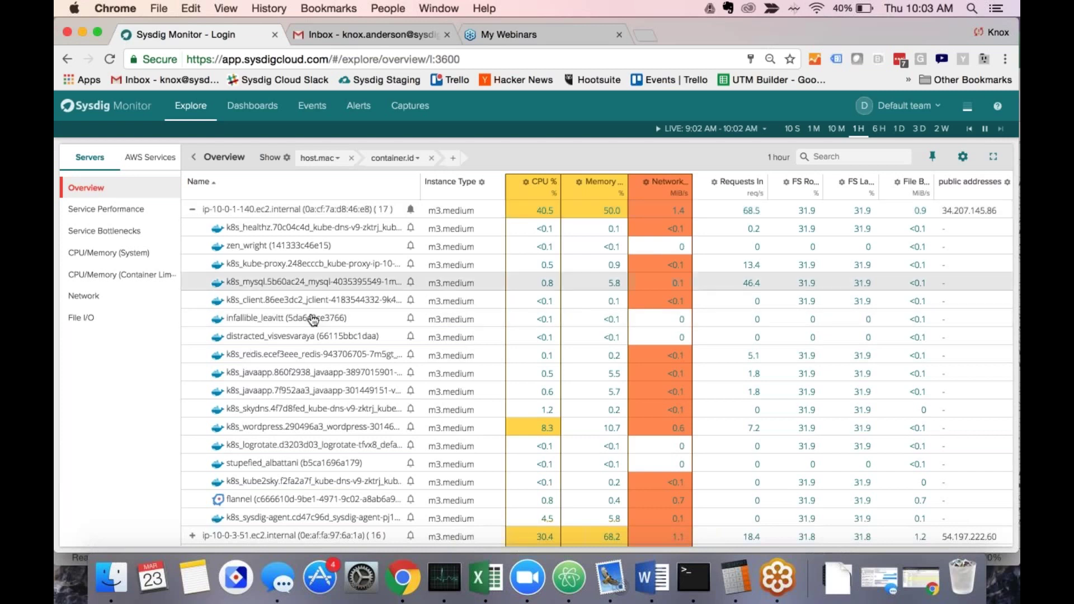
scroll(322, 280, down, 1)
scroll(322, 281, up, 1)
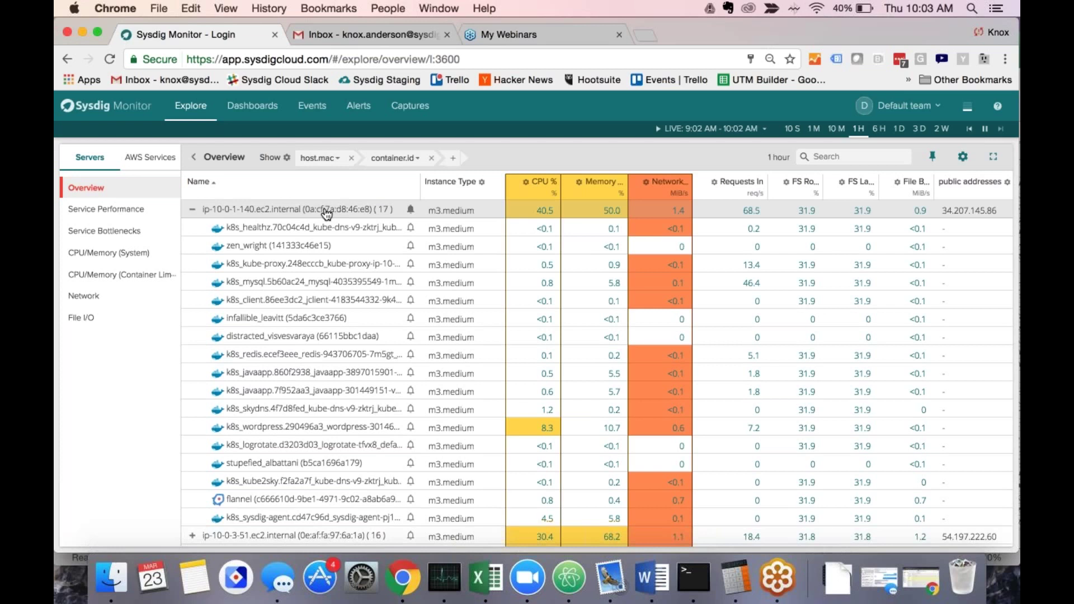
click(326, 214)
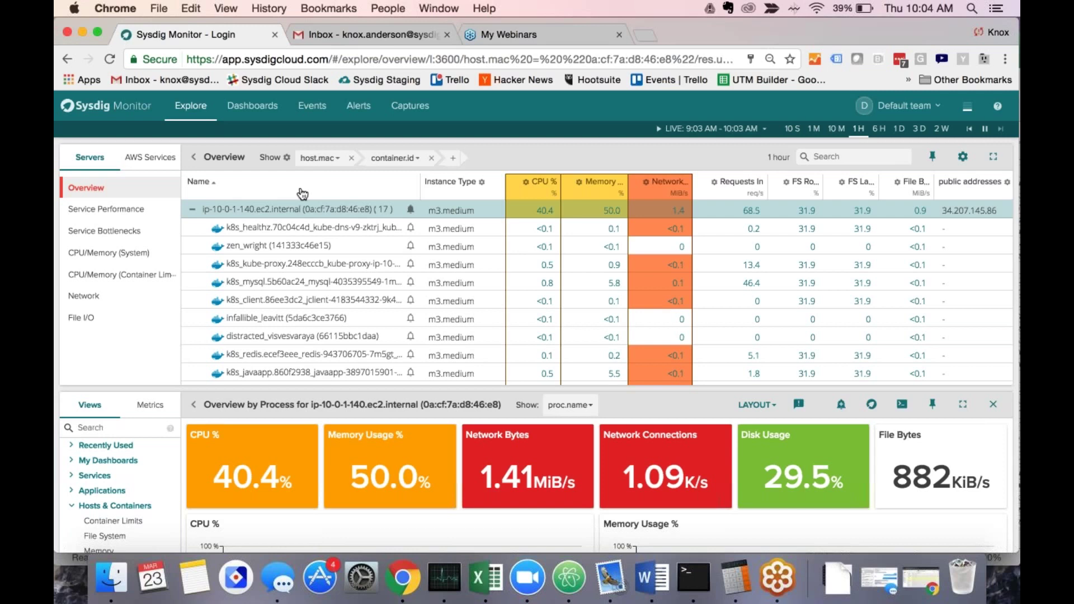
Apply the K8s Deployments grouping preset and remove its first level, the Kubernetes namespace.
click(287, 158)
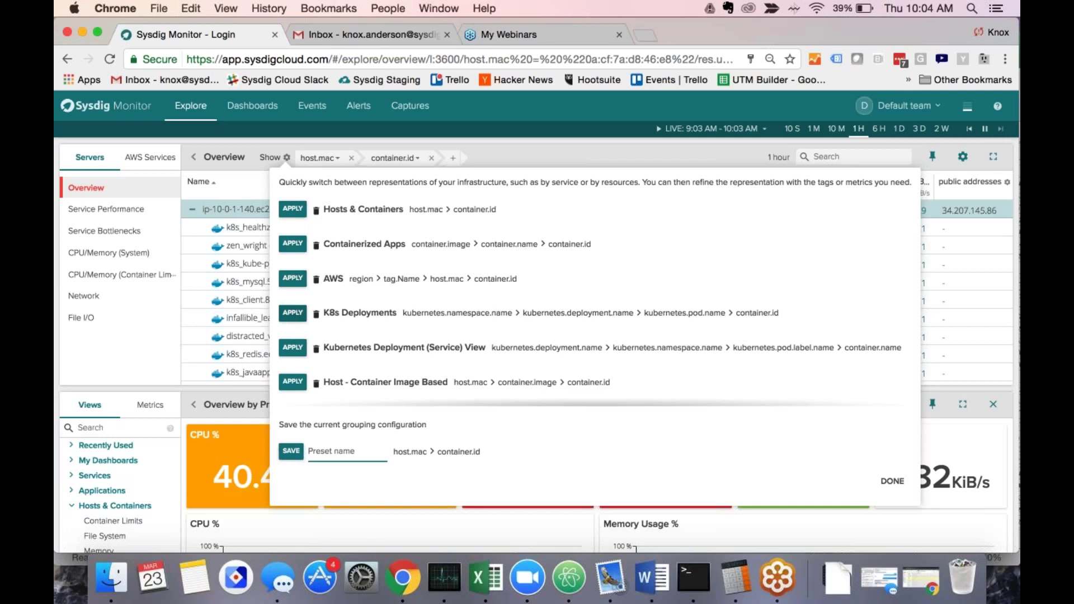
click(293, 313)
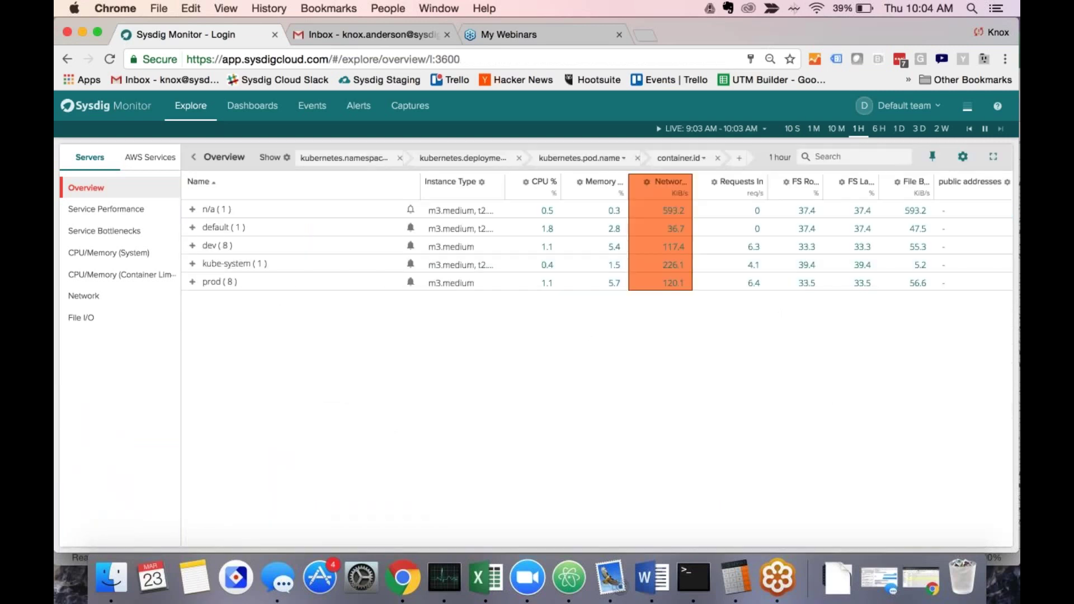
click(401, 160)
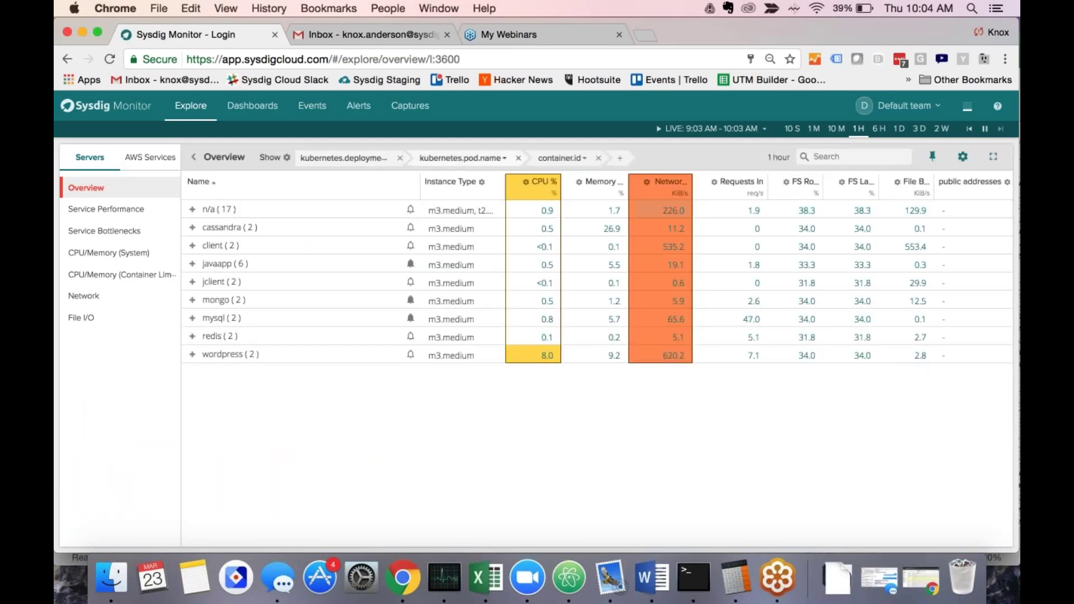
Replace the kubernetes.pod.name grouping level with kubernetes.namespace.name.
click(493, 160)
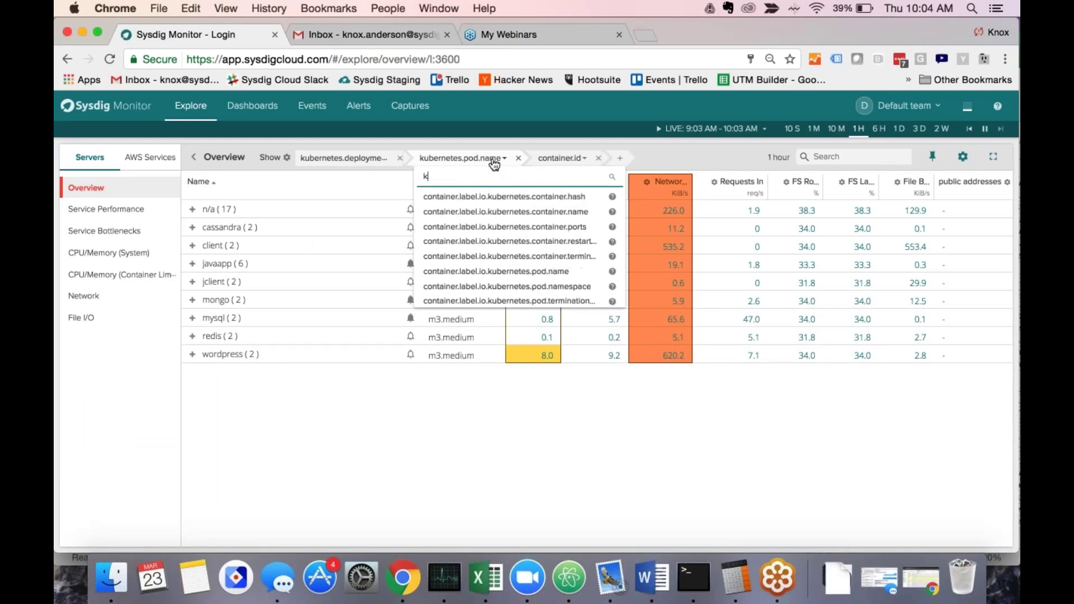
text(deploym)
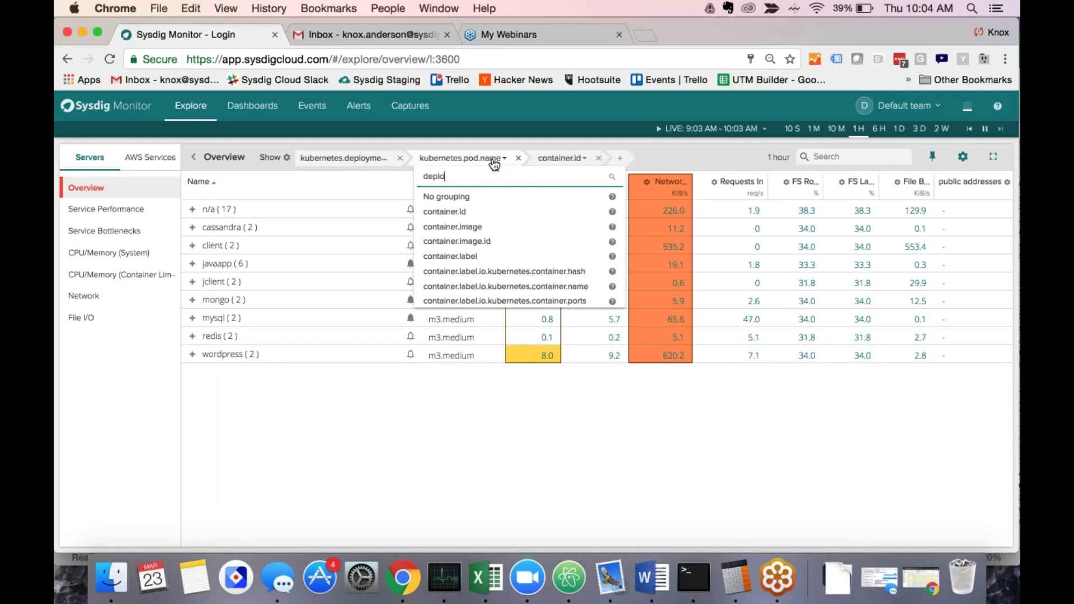
key(BackSpace)
key(BackSpace)
key(BackSpace)
key(BackSpace)
key(BackSpace)
key(BackSpace)
key(BackSpace)
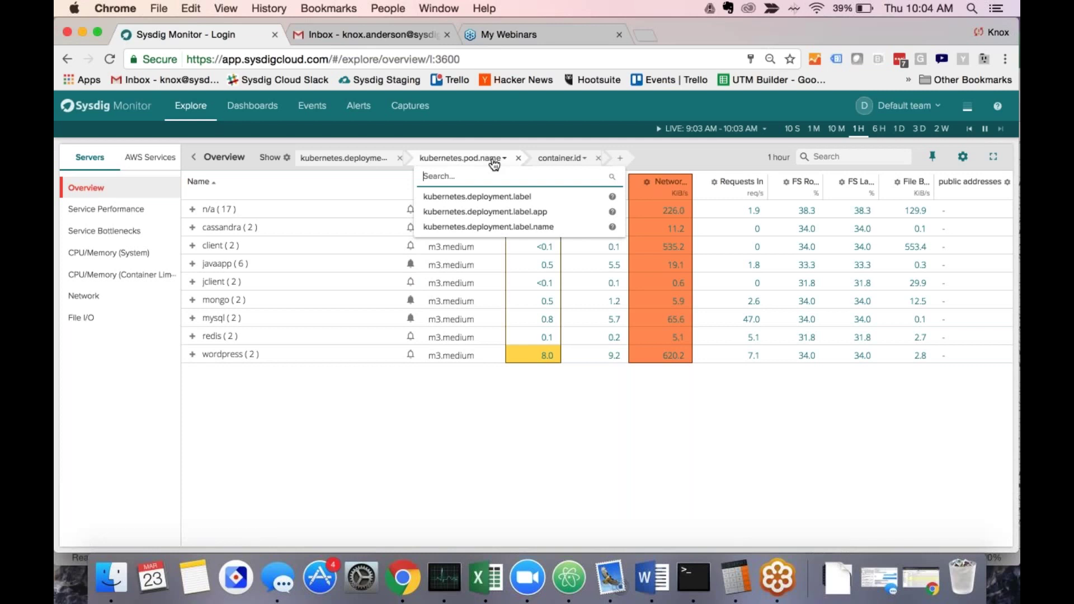
text(namespace)
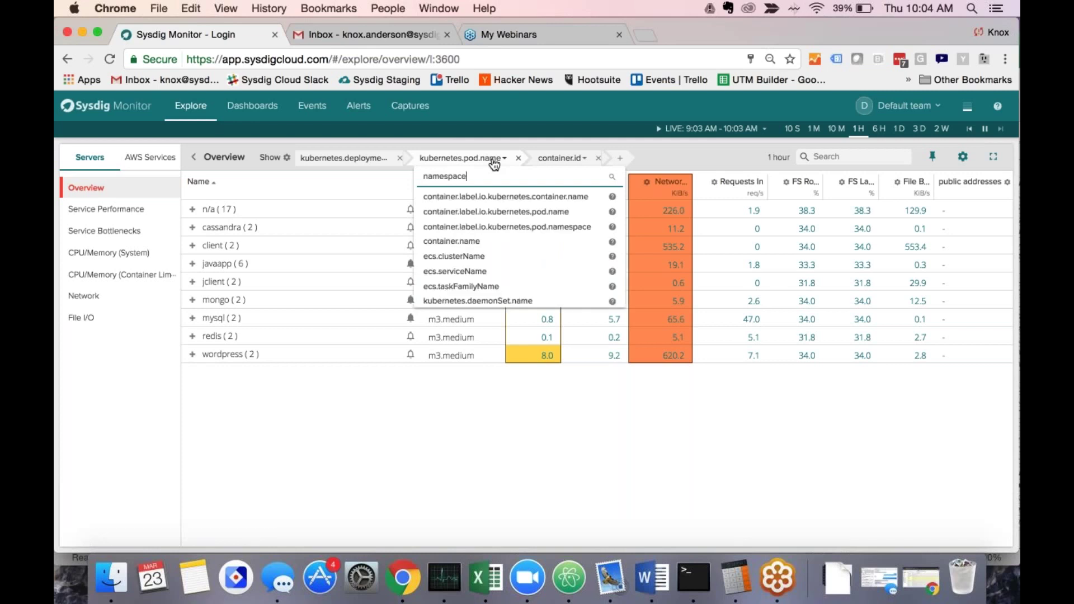
click(485, 241)
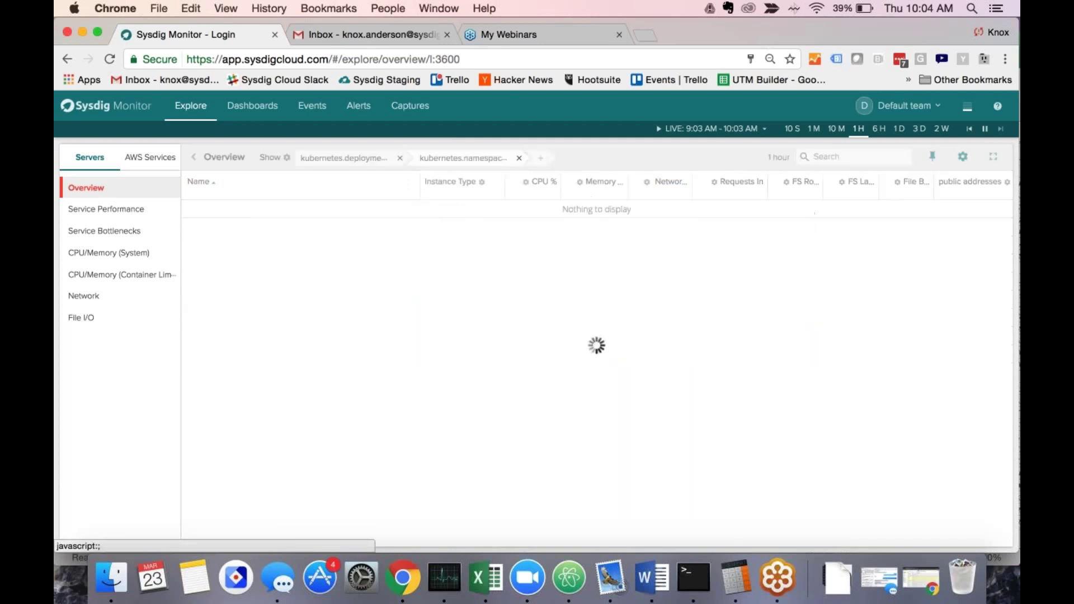
Add container.image as the third grouping level below the namespace.
click(543, 160)
text(co)
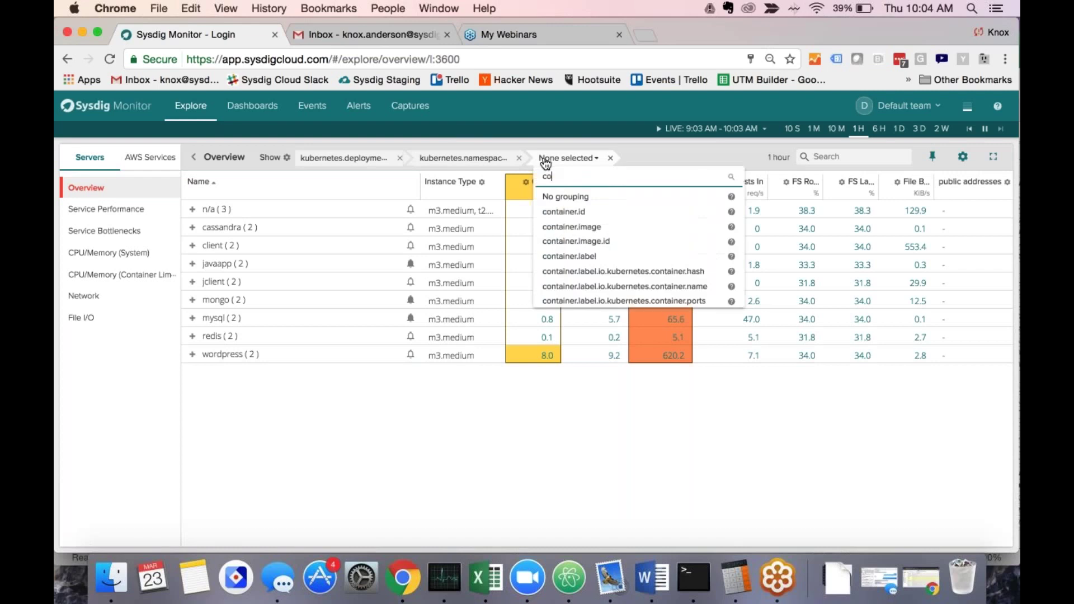
text(ntainer)
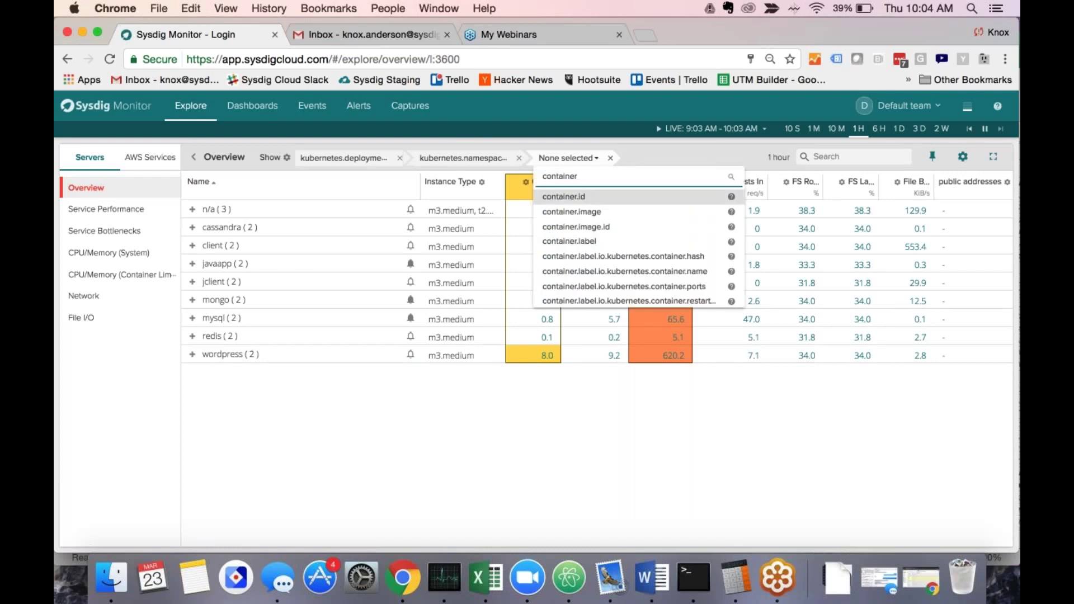
click(572, 211)
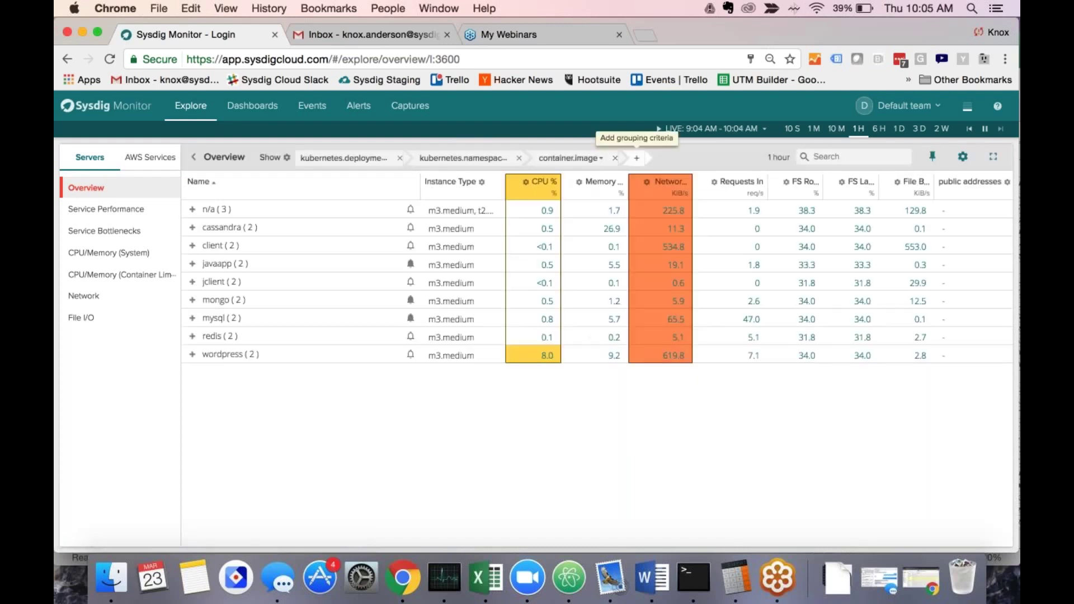
Add container.id as the fourth grouping level after container.image.
click(637, 157)
text(c)
click(641, 161)
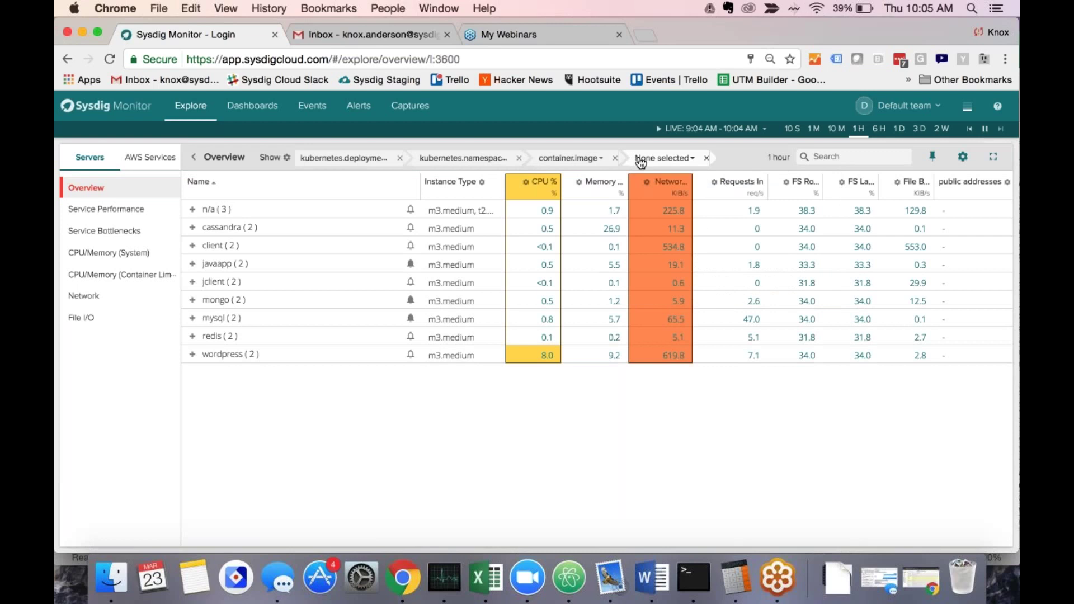
click(641, 161)
text(container)
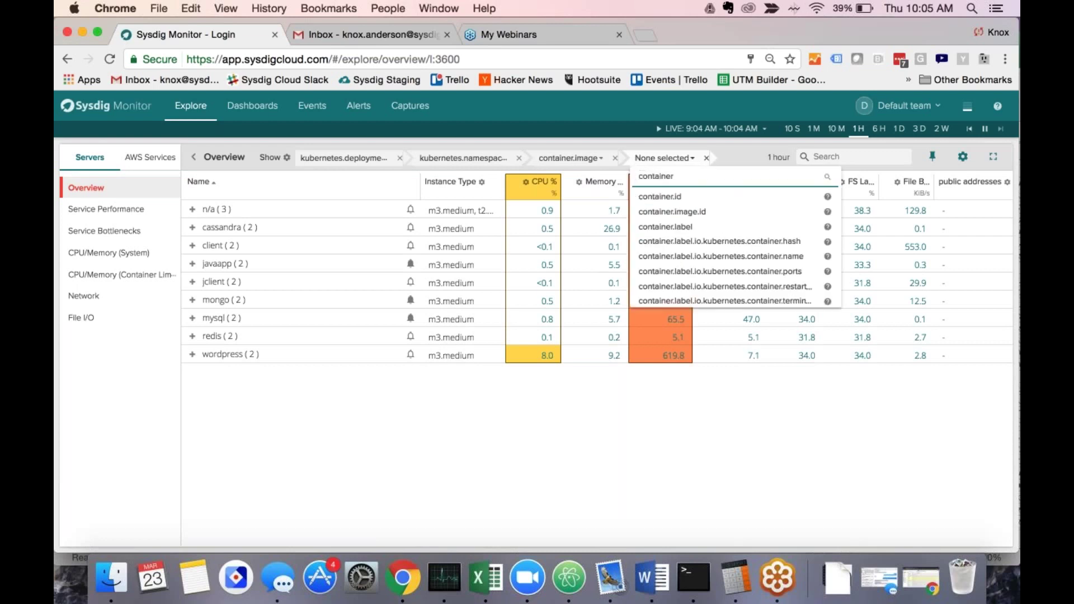
click(649, 196)
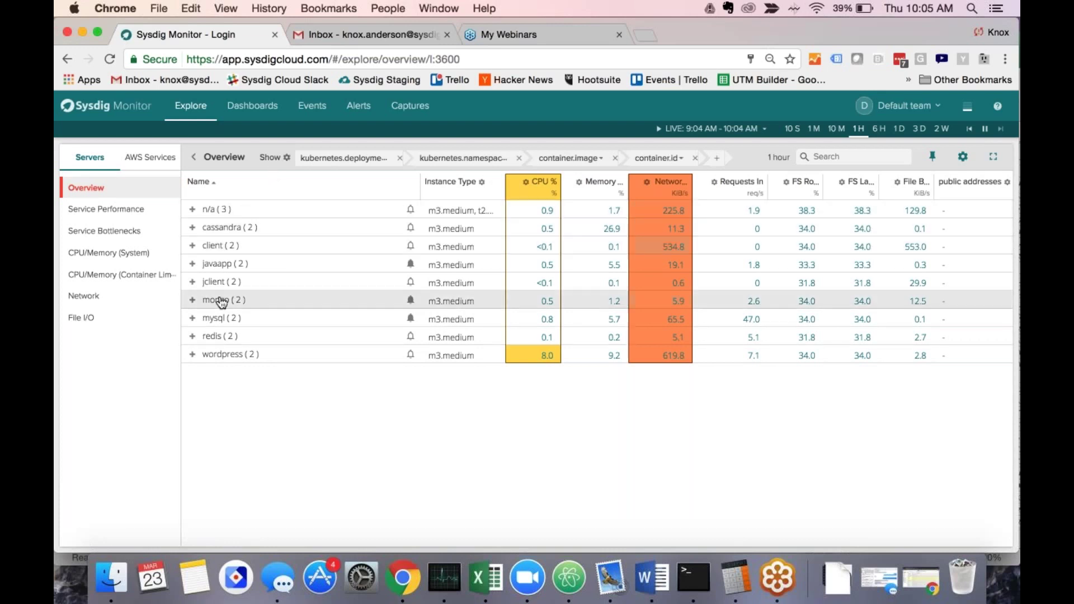
Expand the mysql deployment through its prod namespace and mysql image down to the individual container.
click(192, 319)
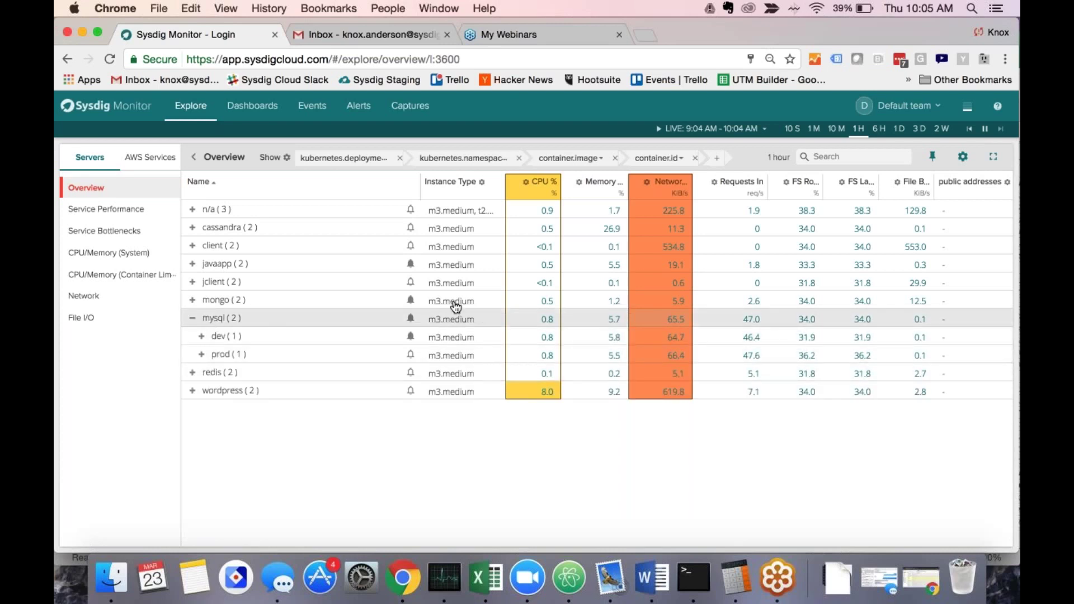
click(202, 355)
click(212, 373)
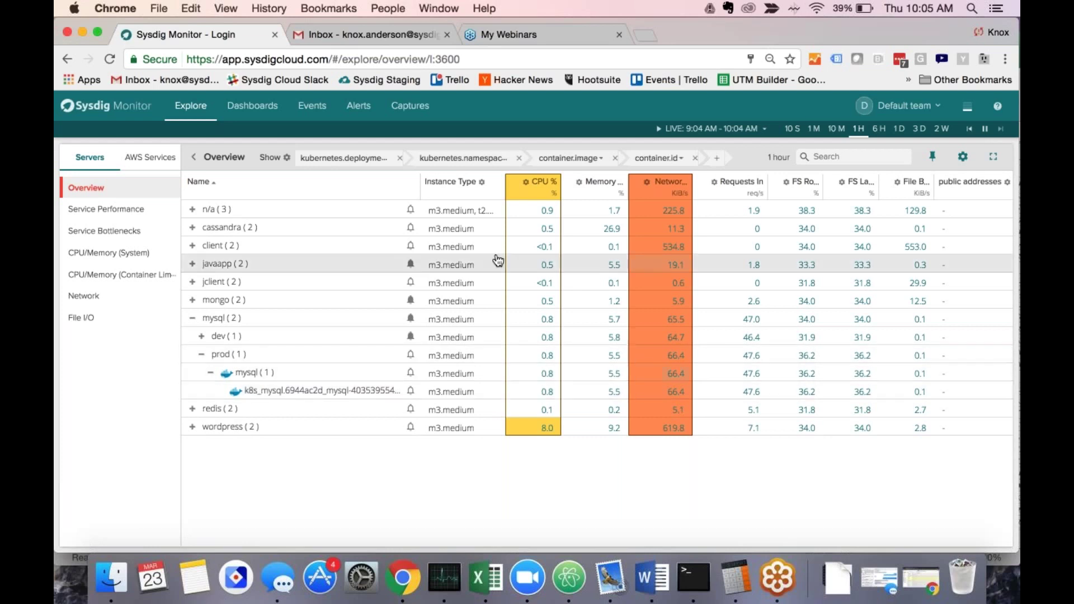
Try to name the current grouping configuration "Training - March" as a preset and review the list of grouping presets.
click(287, 158)
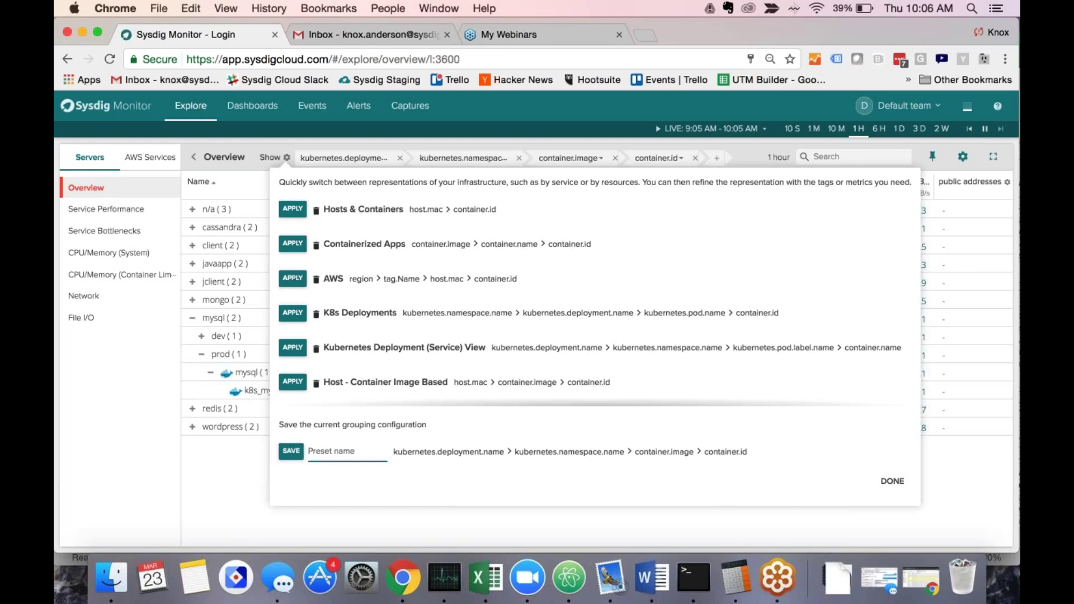
text(Training - March)
click(892, 481)
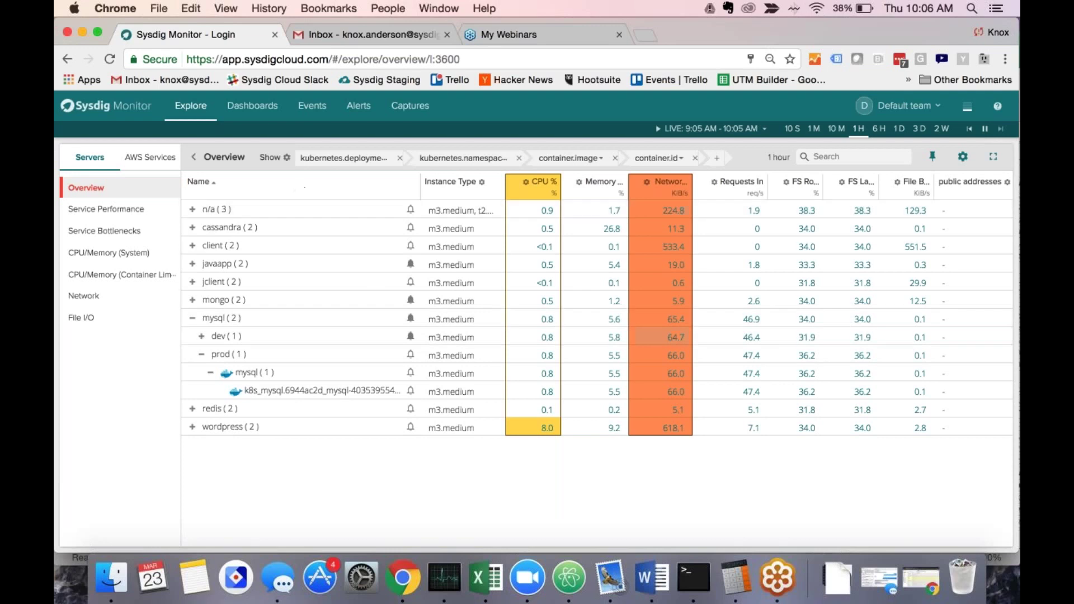
click(286, 159)
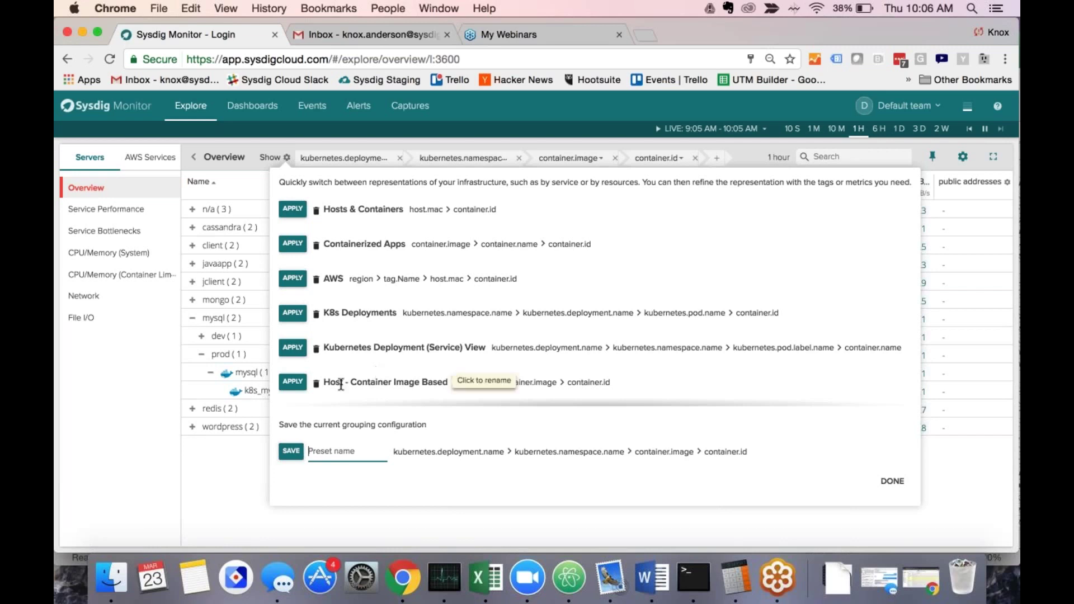
click(224, 476)
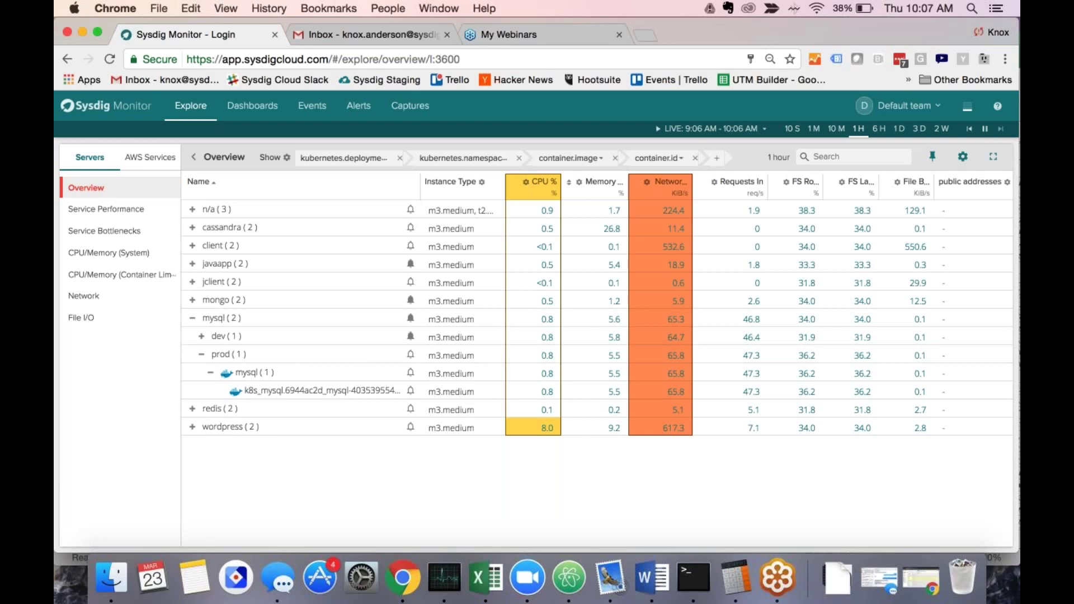
Set the lower color-coding threshold of the Memory Usage % column to 20 %.
click(579, 182)
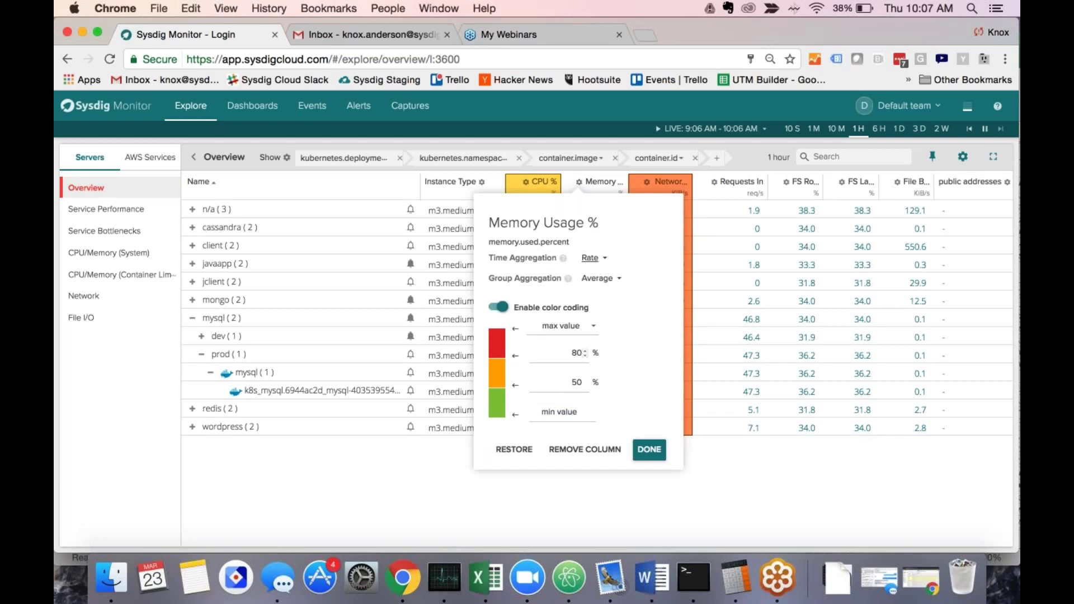
double_click(584, 384)
key(BackSpace)
key(BackSpace)
text(20)
click(649, 449)
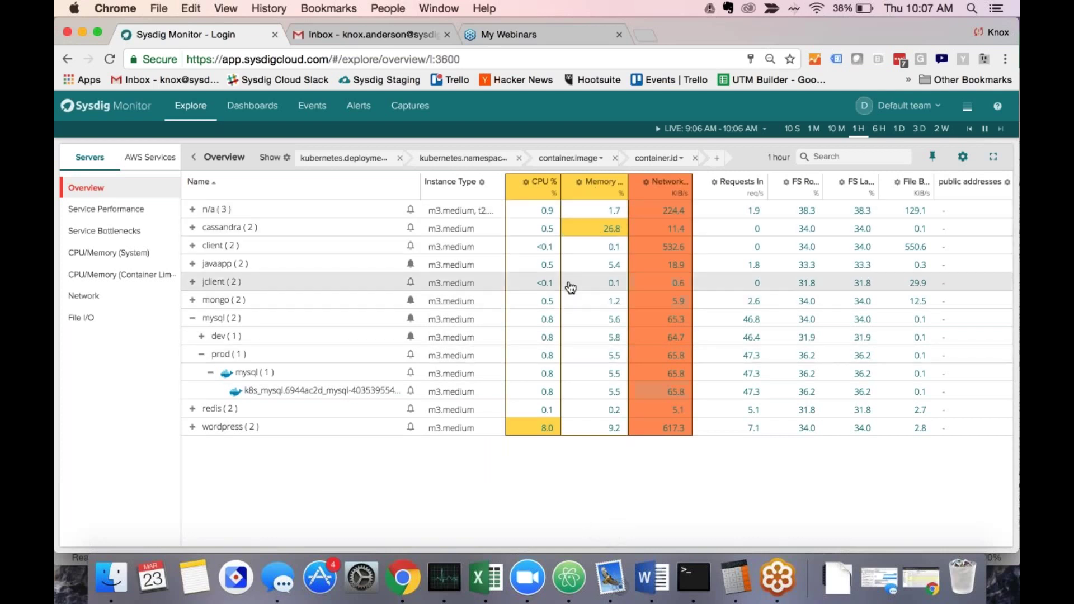
Expand the cassandra and javaapp deployments to compare memory usage between their namespaces.
click(192, 228)
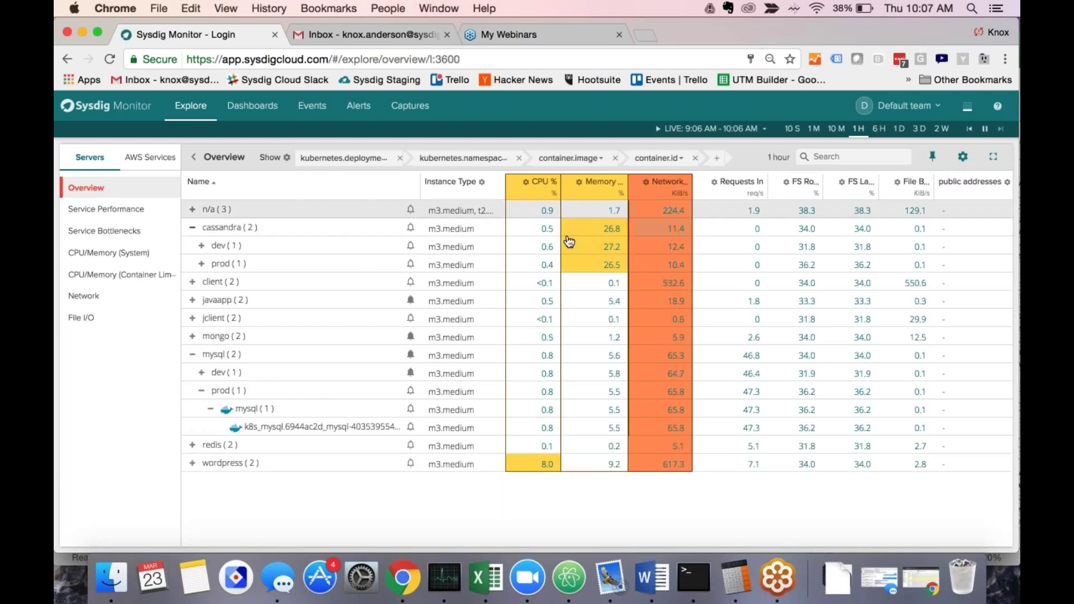
click(191, 301)
click(568, 160)
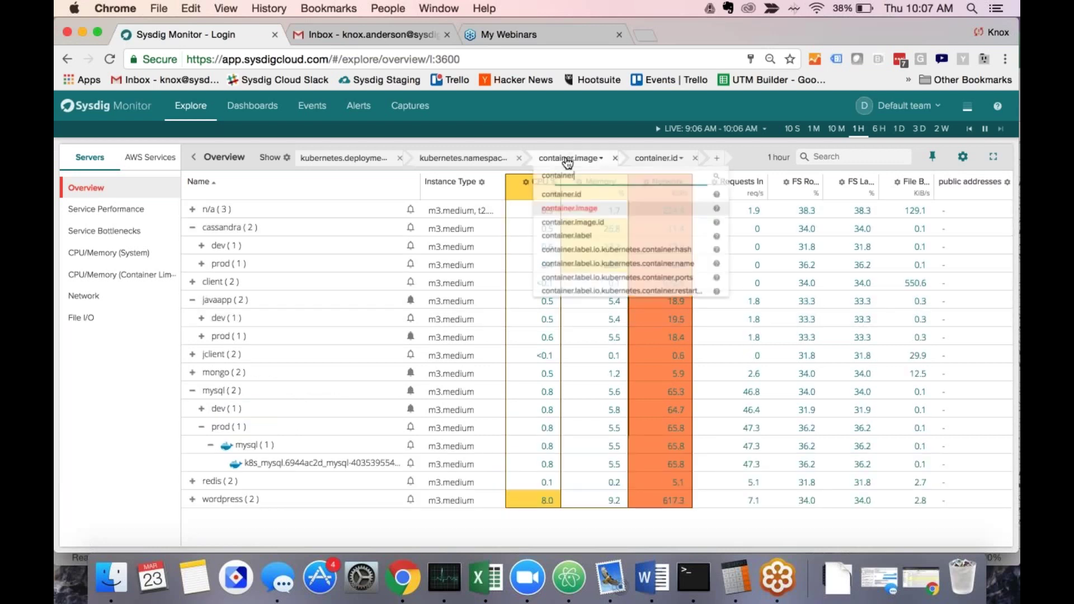
Review the group aggregation options of the Memory Usage % column and close its settings.
click(579, 182)
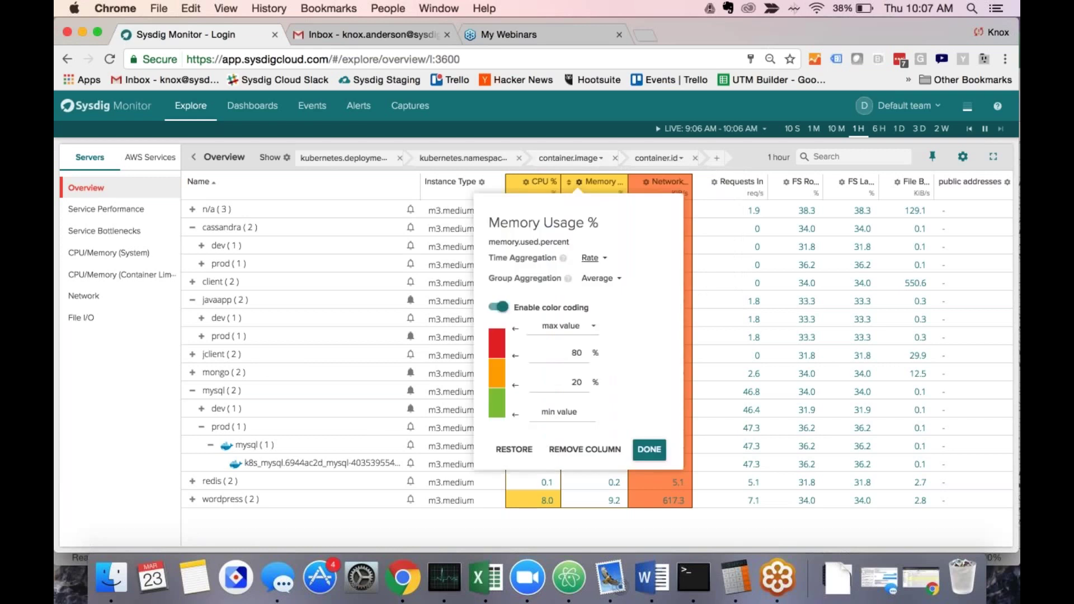
click(600, 278)
click(598, 321)
click(599, 278)
click(599, 322)
key(Return)
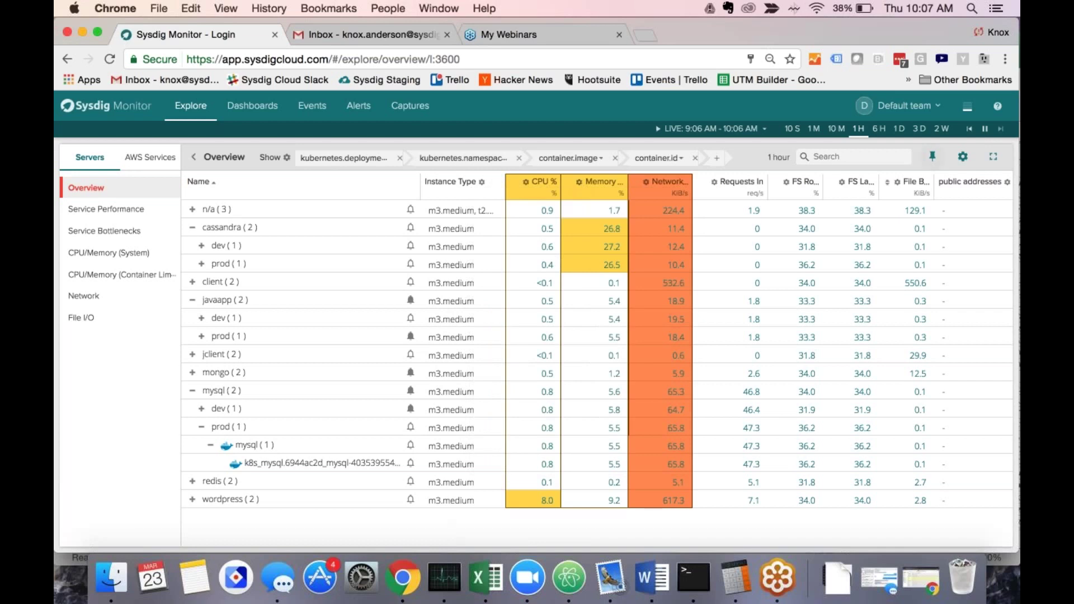
Enable the agent.id column in the table columns configuration and browse the other available metrics.
click(962, 157)
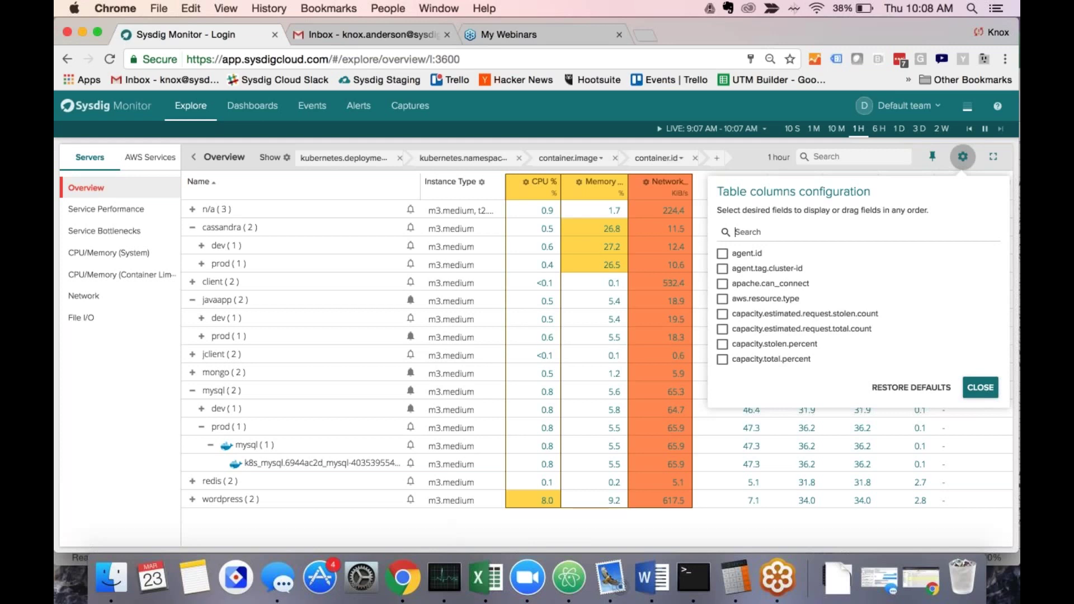
drag(747, 253, 745, 276)
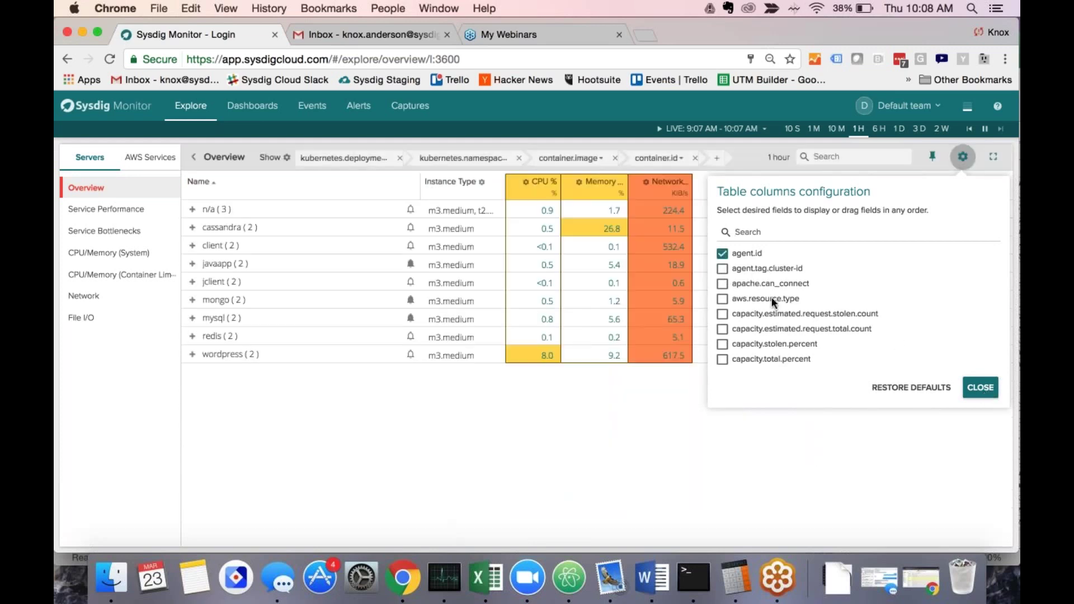
scroll(736, 286, down, 3)
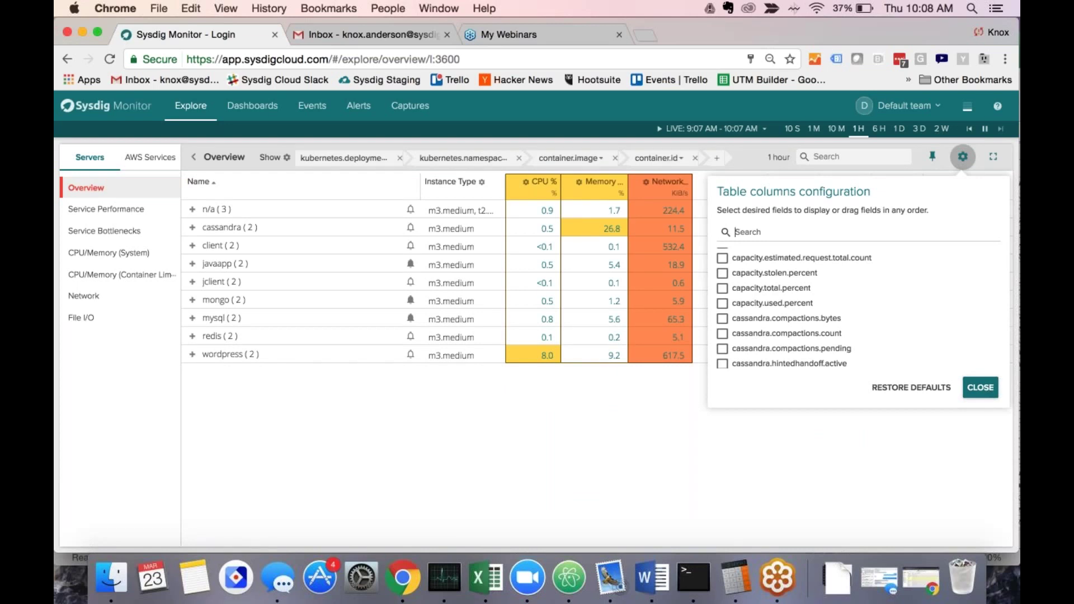
click(980, 387)
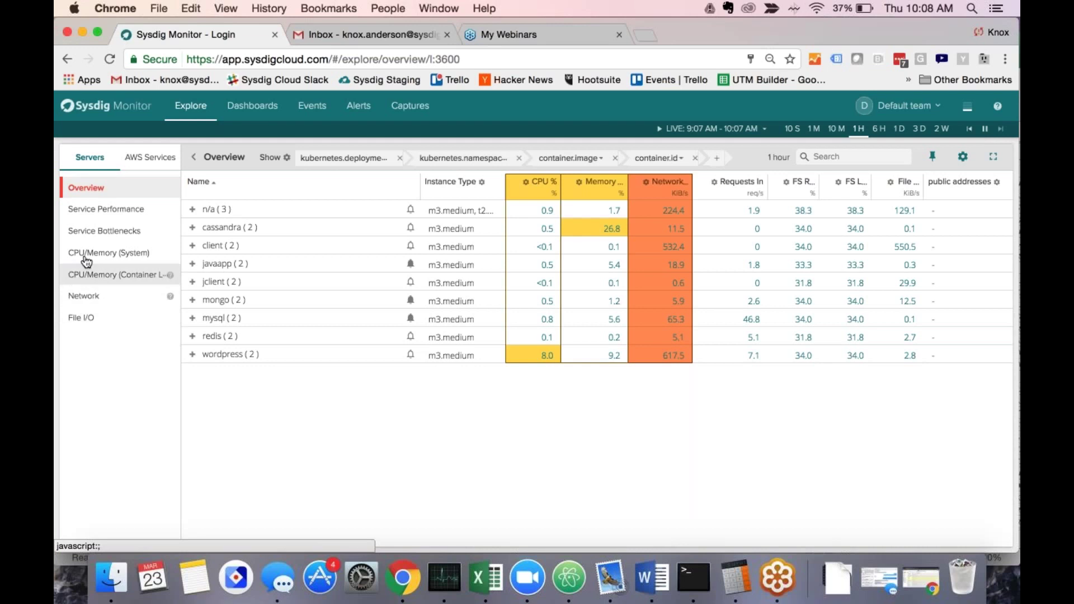
Review the Network and File I/O tables for the Kubernetes deployments.
click(87, 296)
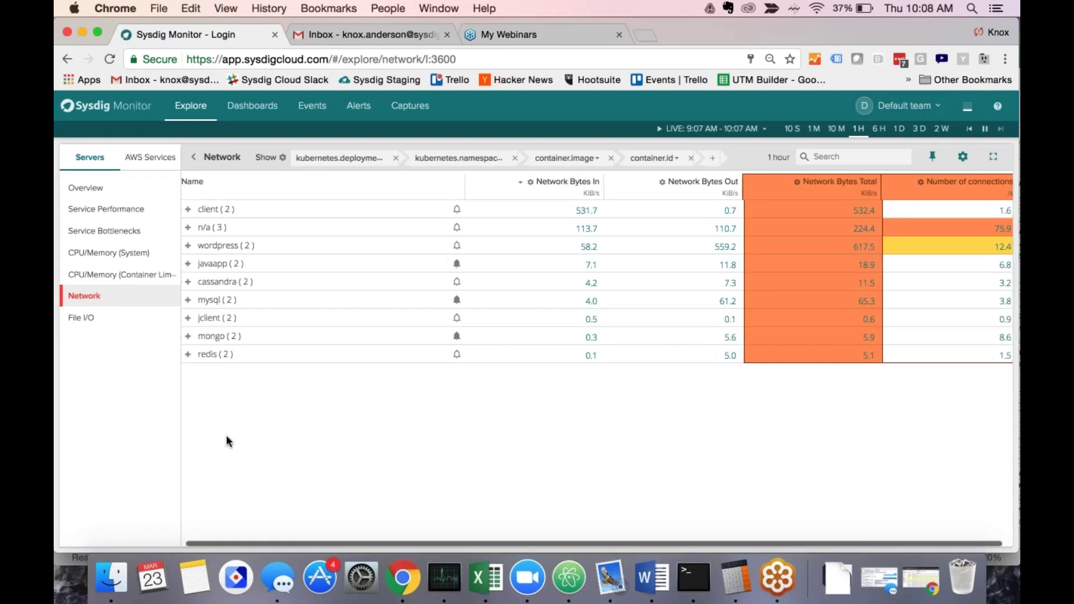
click(91, 319)
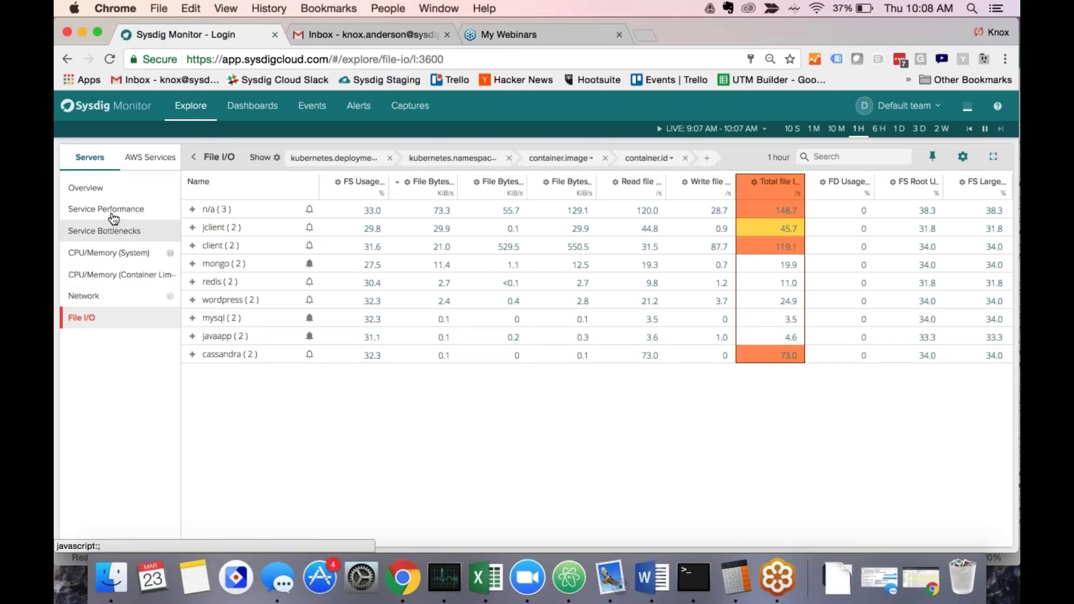
Show the AWS EC2 instances and expand the us-east-1 region to list its hosts.
click(150, 164)
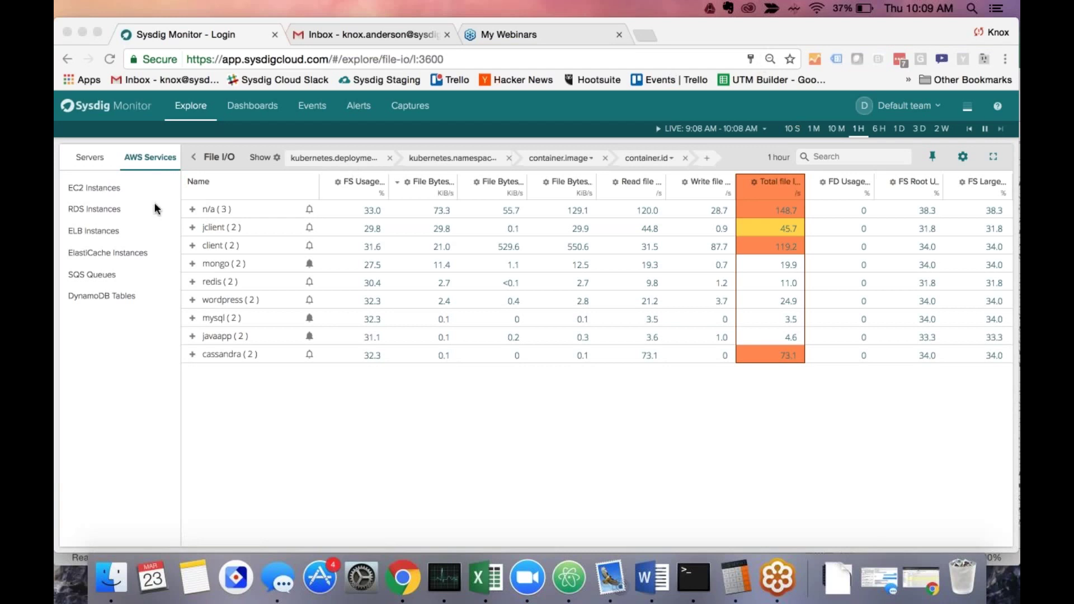
click(121, 191)
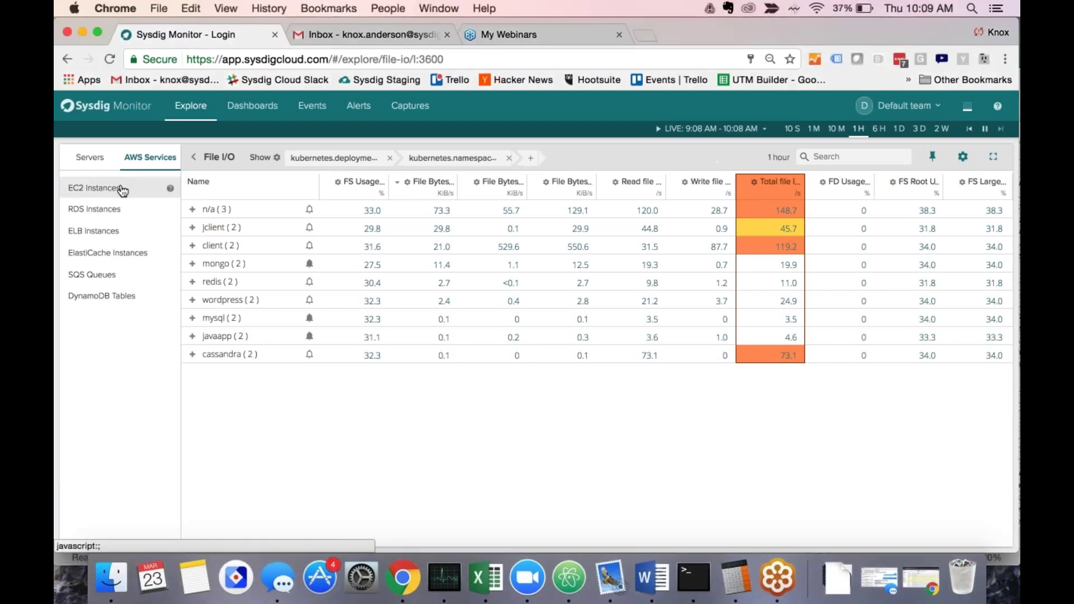
click(125, 193)
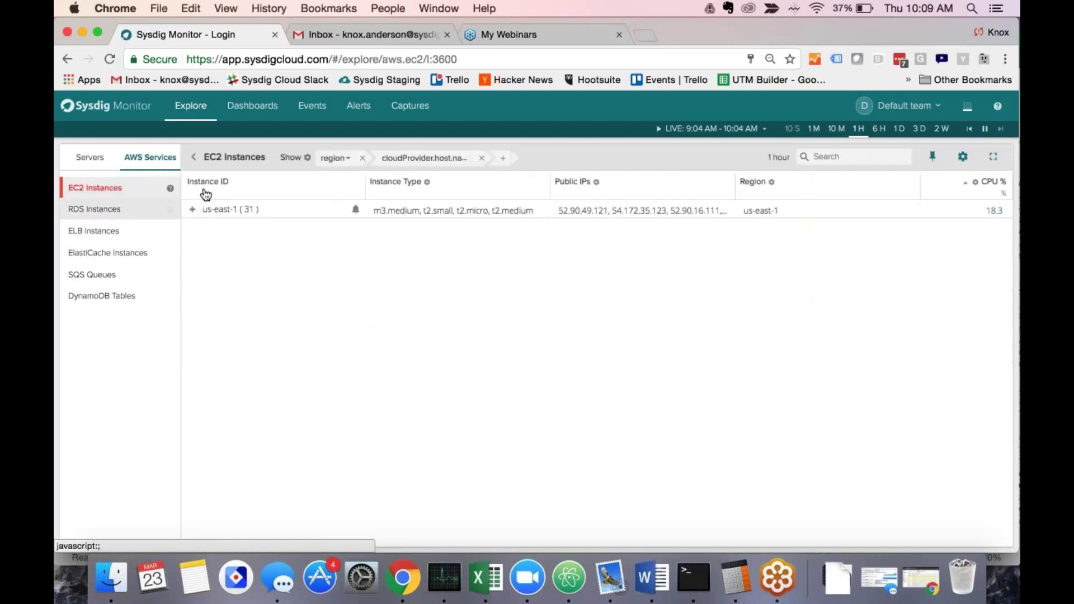
click(193, 212)
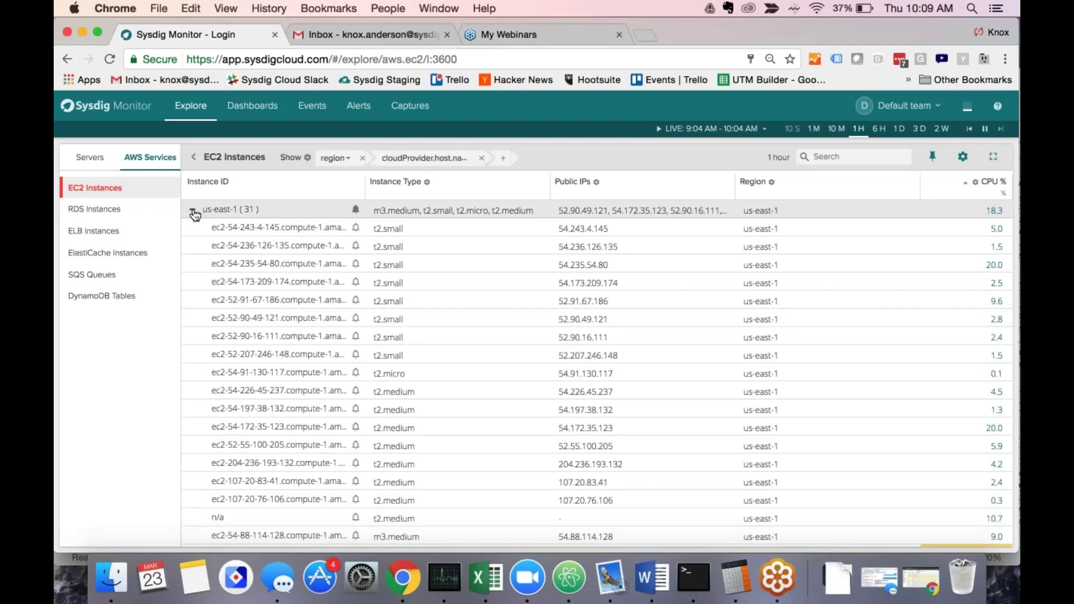
Examine the instance types, public IPs and CPU % of all EC2 instances in us-east-1.
scroll(240, 279, down, 1)
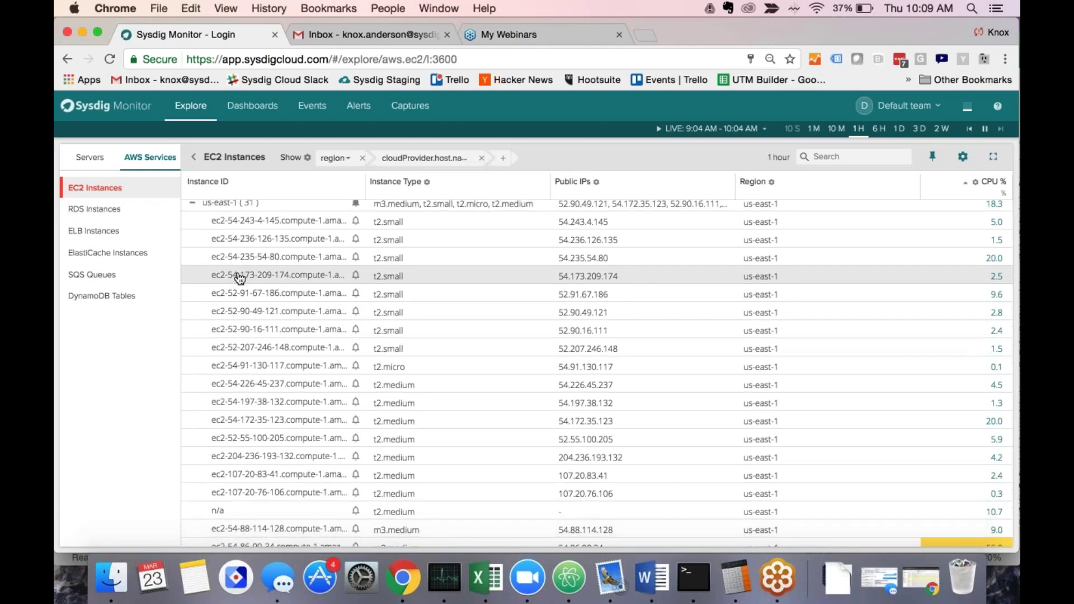
scroll(240, 279, down, 10)
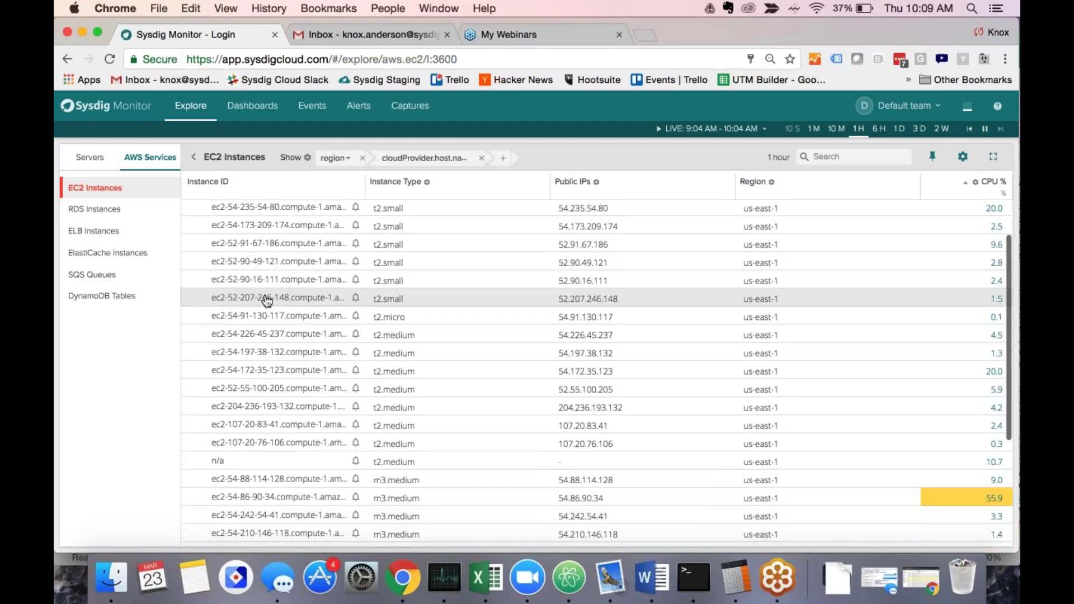
scroll(266, 302, down, 2)
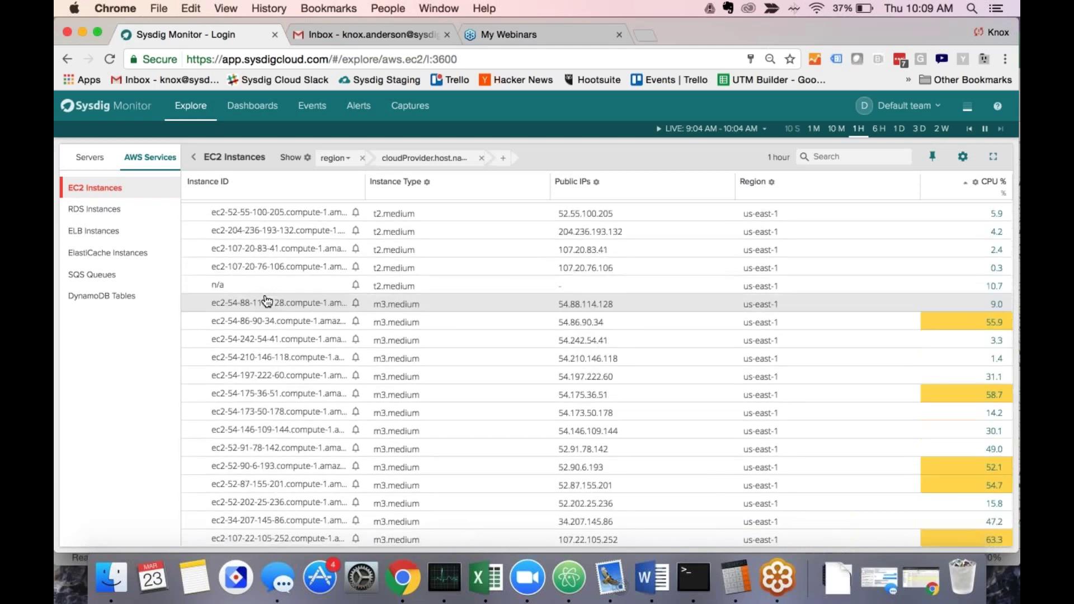
scroll(265, 302, up, 5)
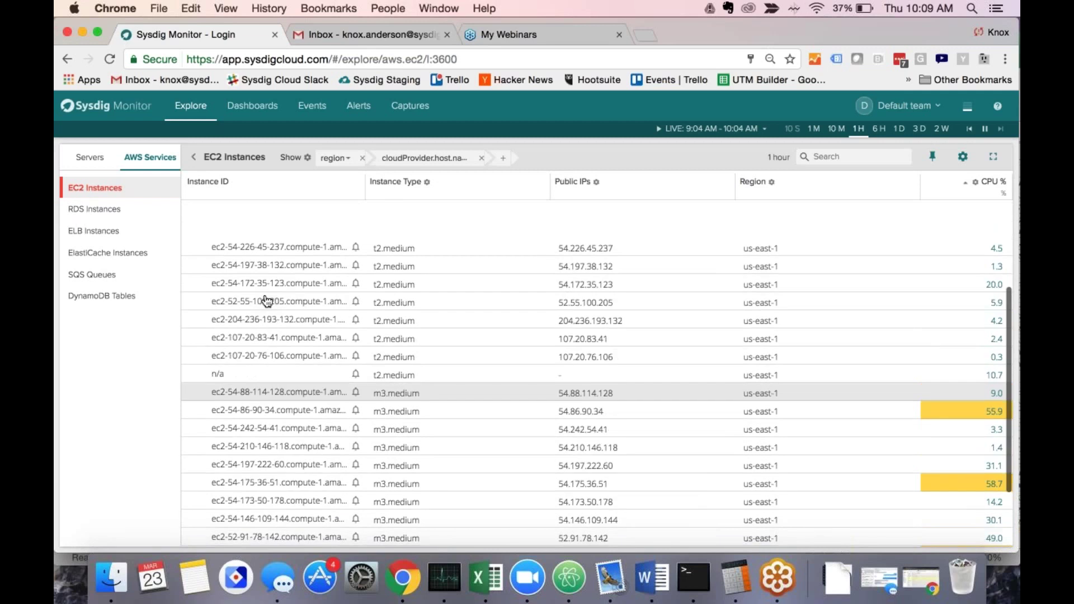
scroll(267, 301, up, 8)
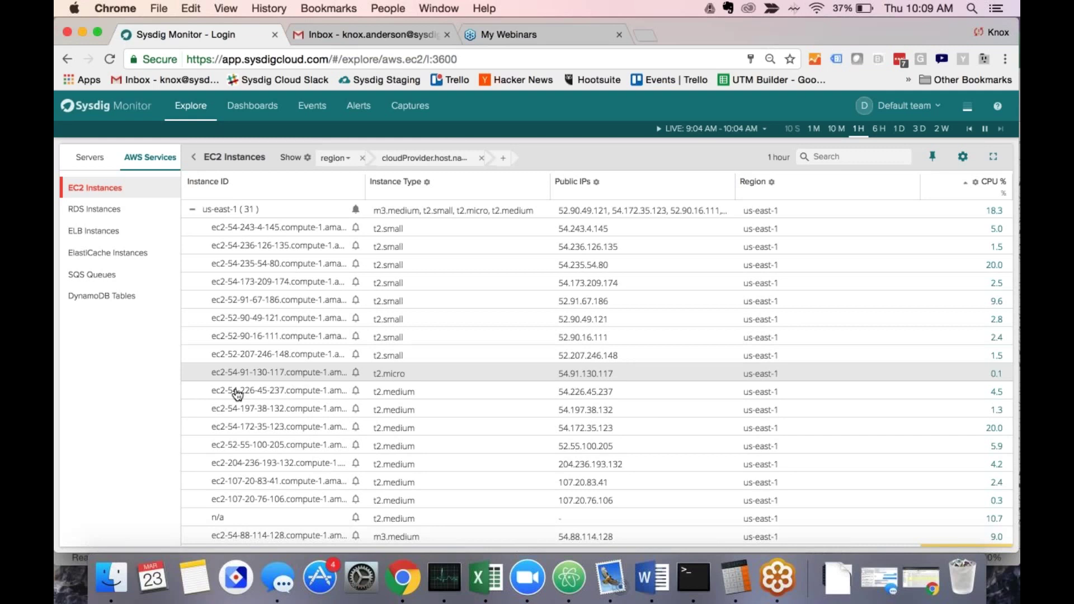
scroll(238, 394, down, 8)
scroll(212, 397, up, 8)
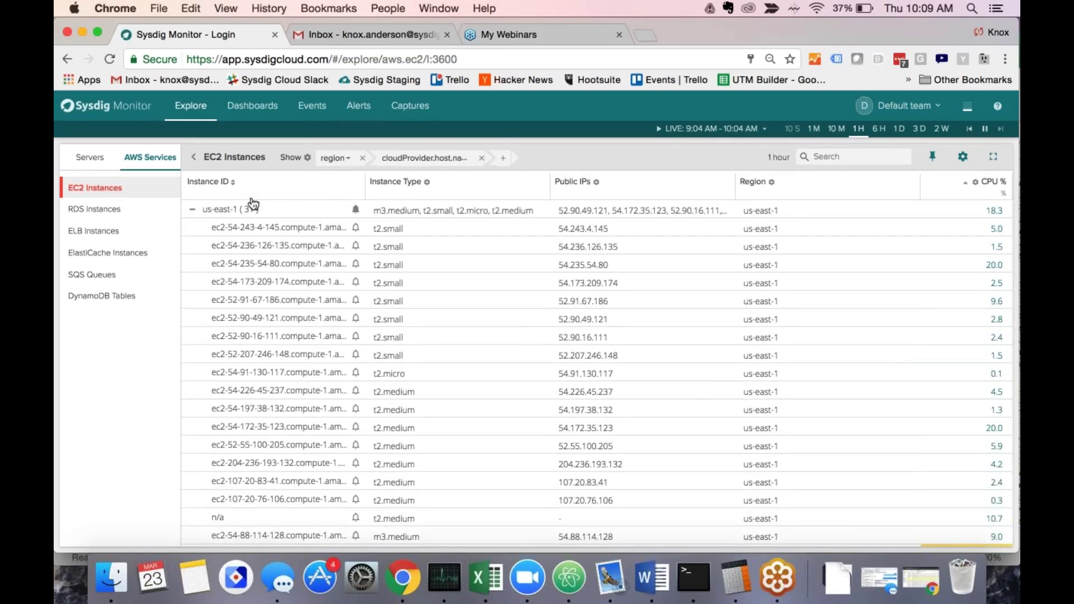
scroll(409, 271, down, 3)
scroll(410, 272, down, 8)
scroll(409, 273, up, 11)
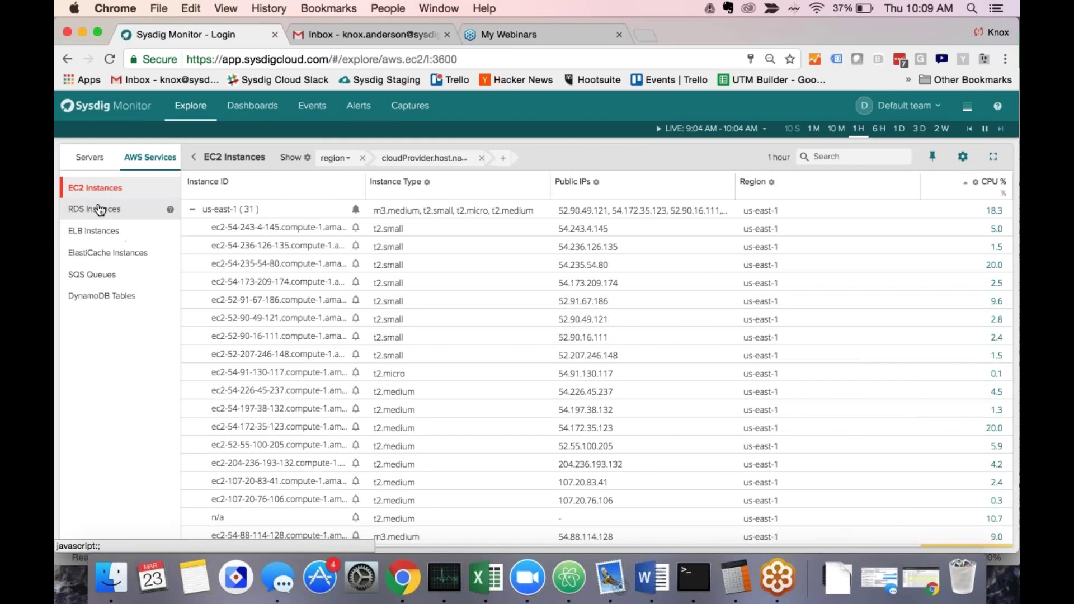
Show the AWS ELB instances and expand us-east-1 to inspect requests and backend HTTP 5XX per load balancer.
click(96, 235)
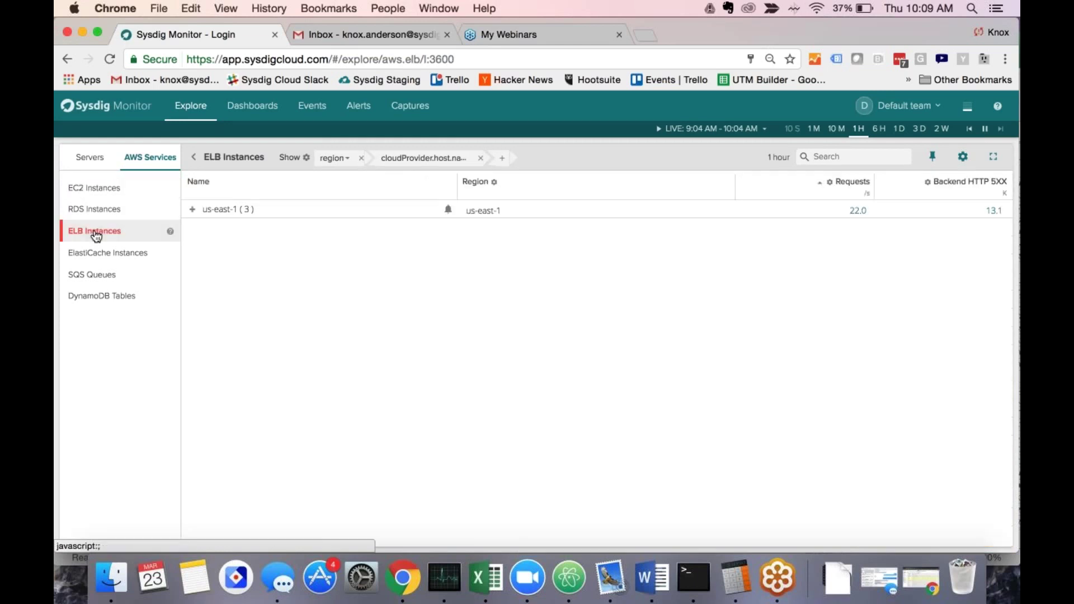
click(192, 210)
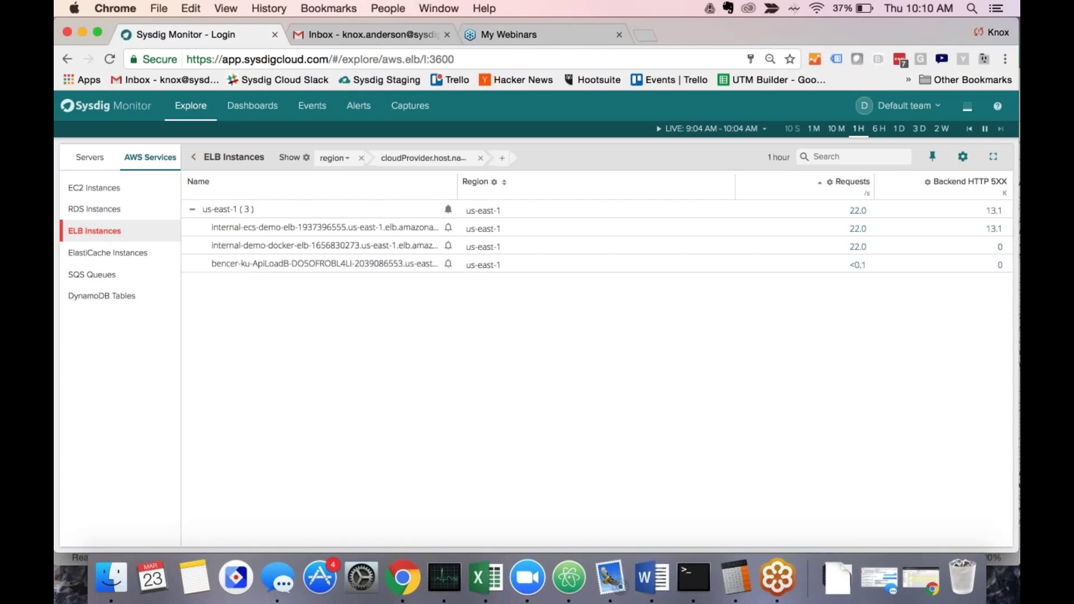
click(165, 173)
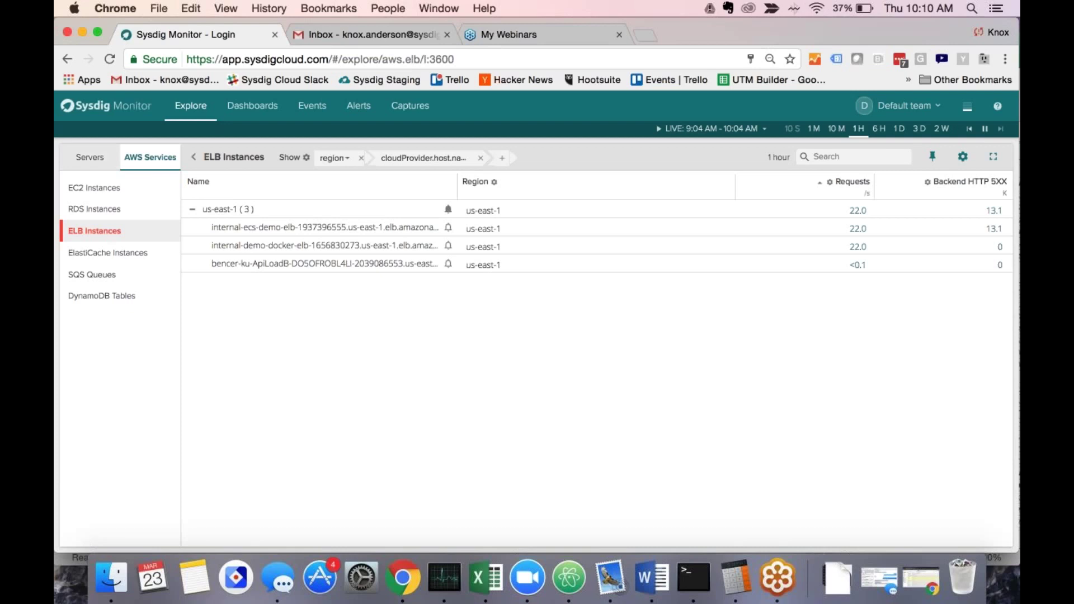
Return to the servers Overview table and set its live time window to 10 seconds.
click(90, 157)
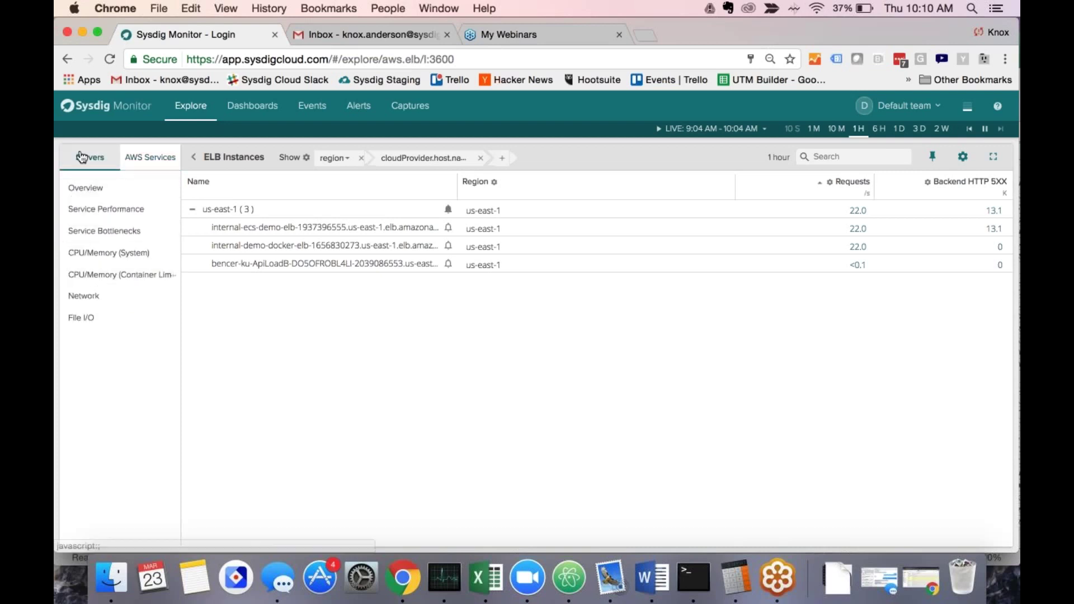
click(101, 192)
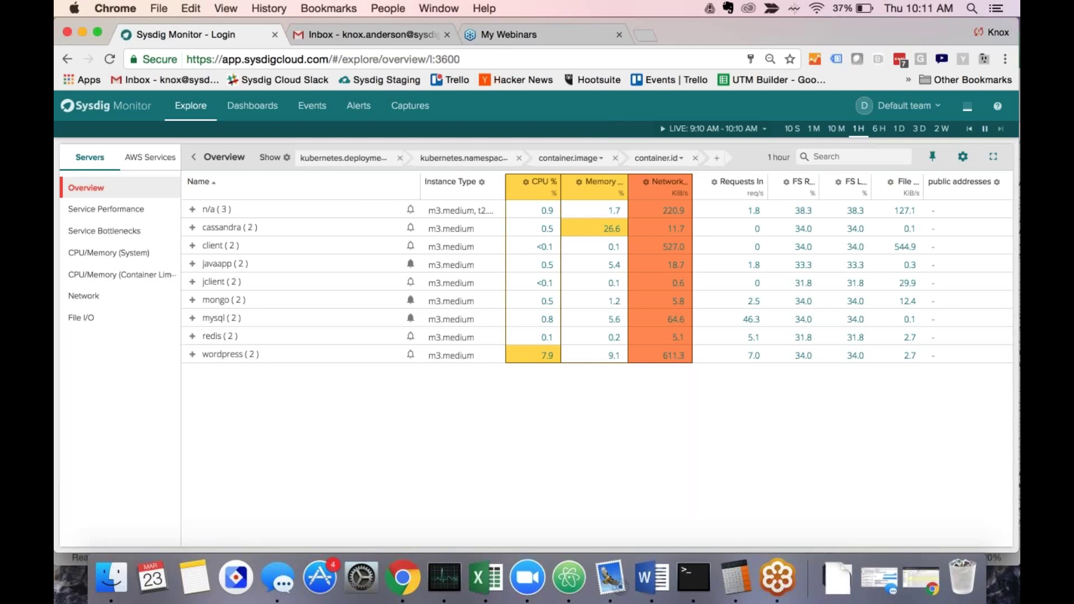
click(793, 129)
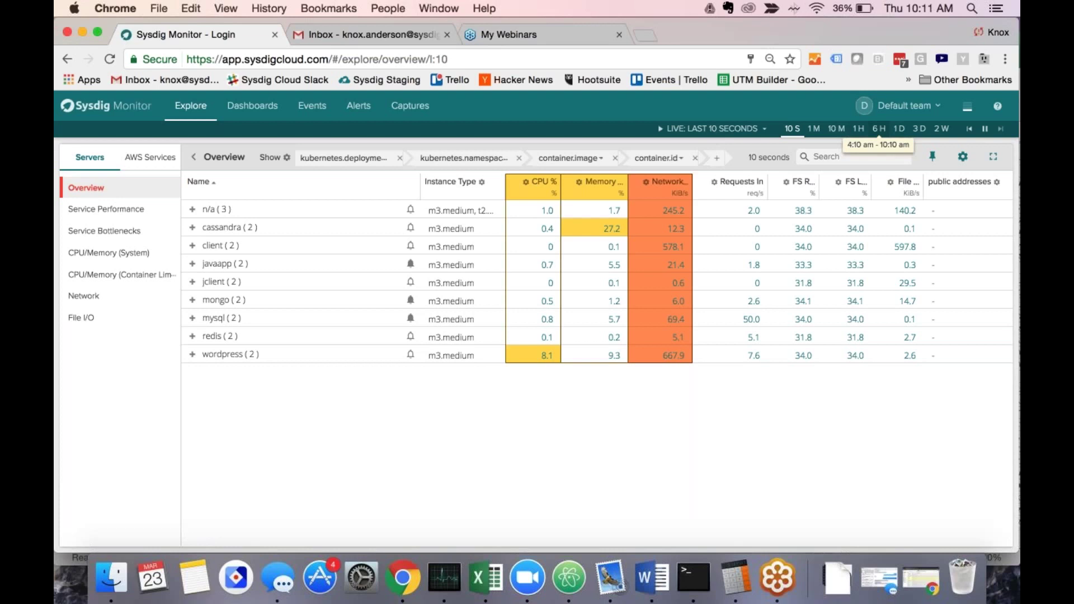
Step the Overview table's time range back by 1 day and apply the adjusted time.
click(748, 130)
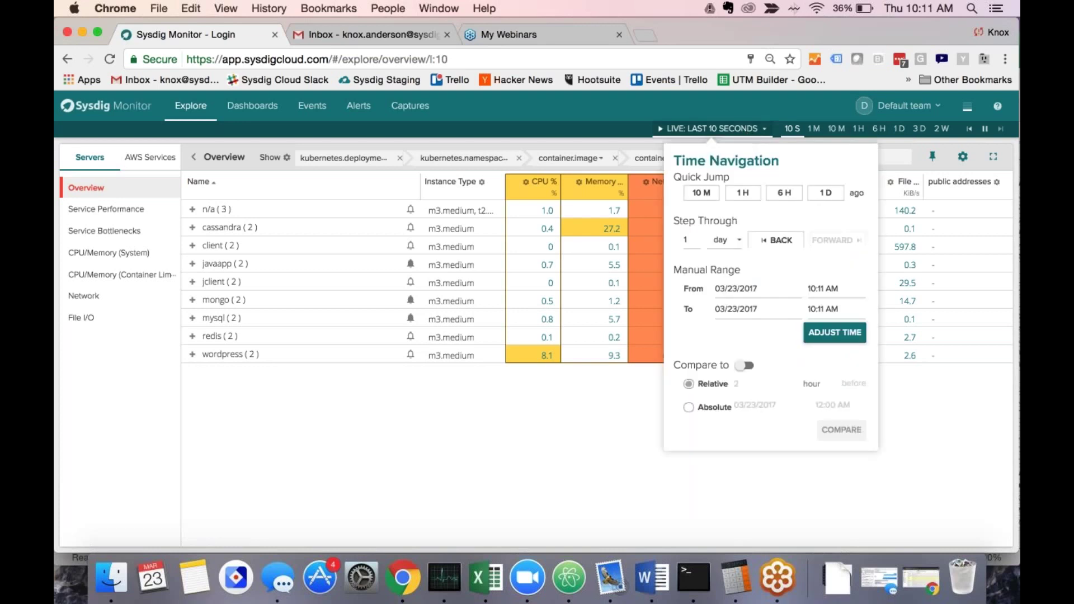
click(782, 242)
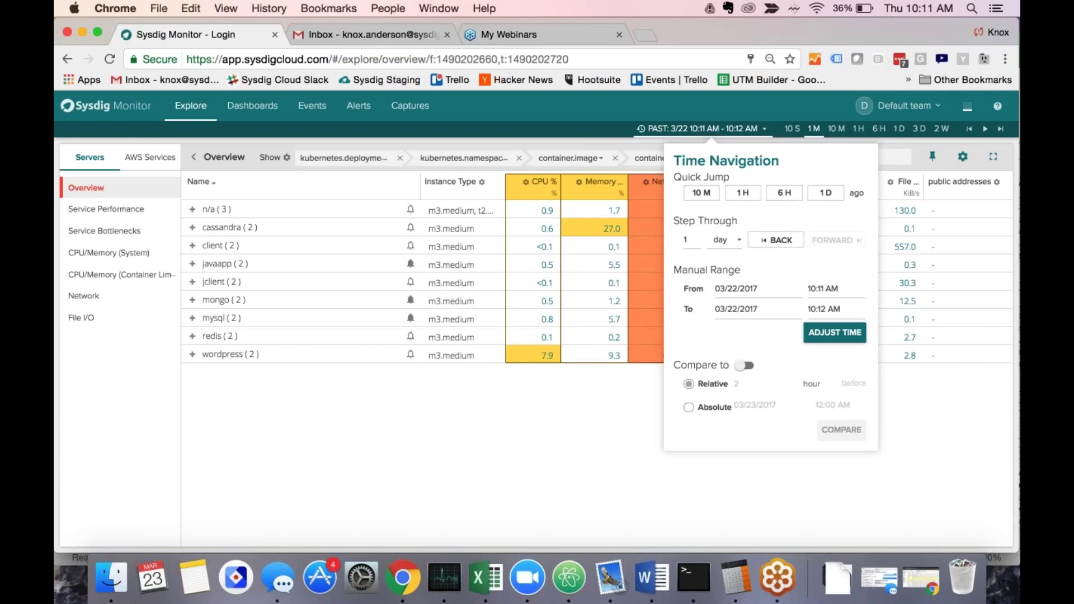
click(821, 335)
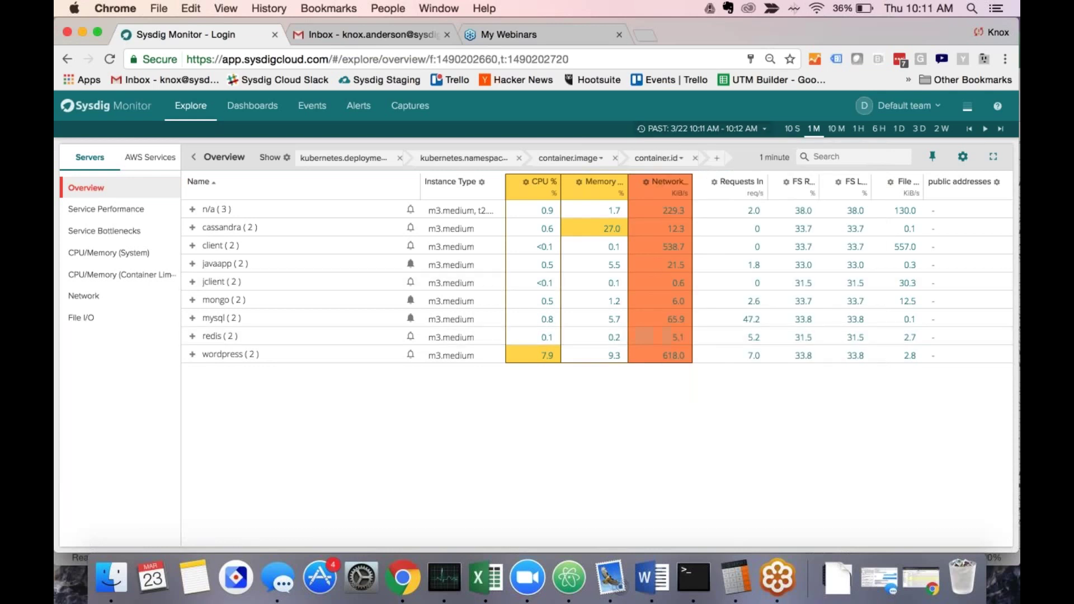
Return the Overview table to live data and set the time window to 10 minutes.
click(792, 132)
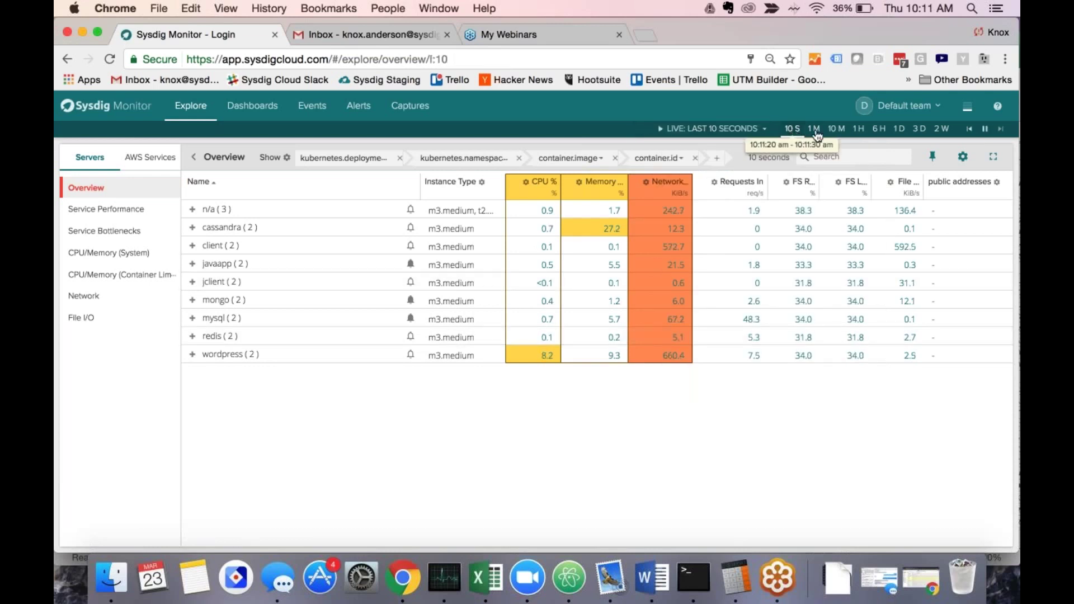
click(836, 130)
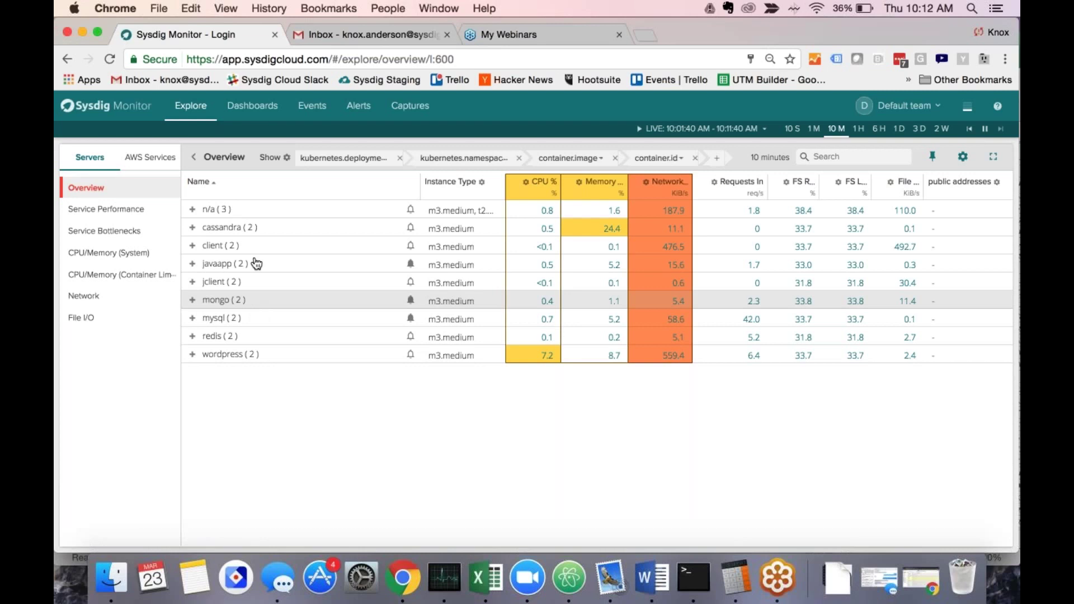
Select the mysql deployment and review its Overview by Process metrics and charts.
click(244, 320)
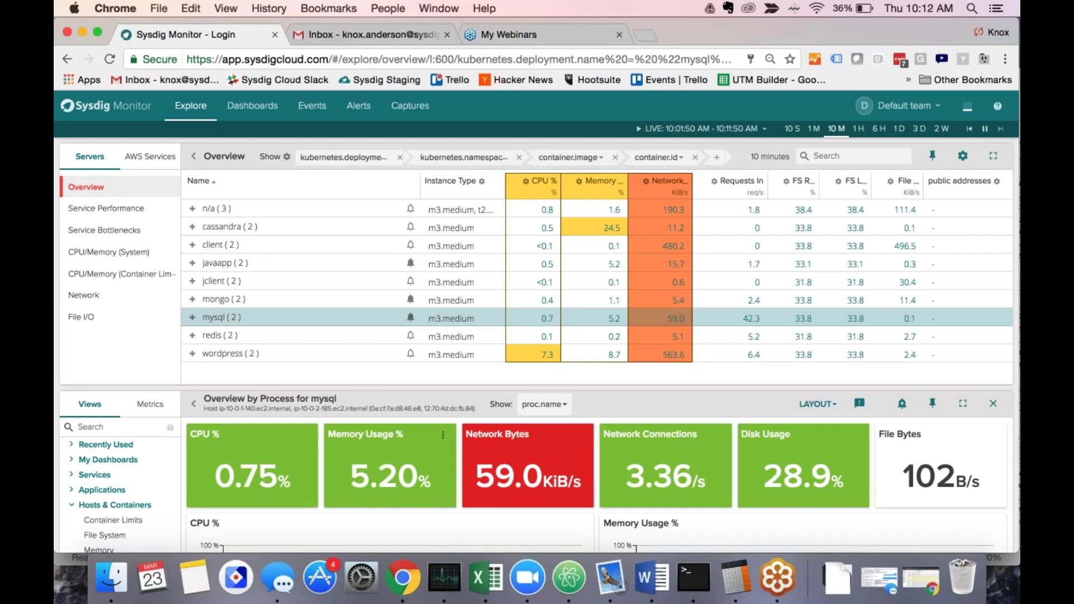
scroll(352, 436, down, 5)
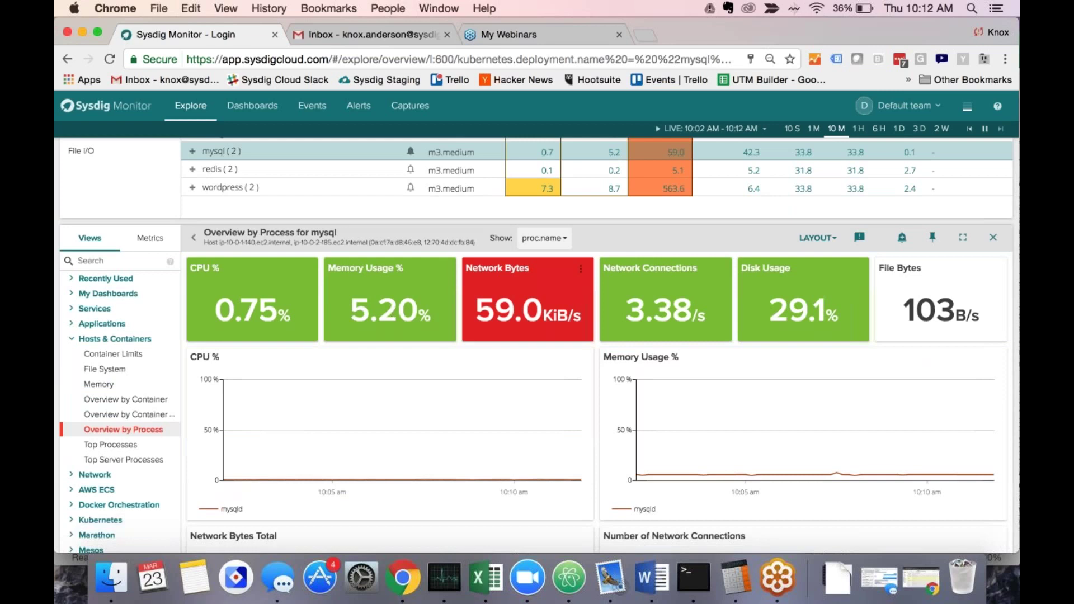
scroll(576, 297, down, 3)
scroll(573, 297, down, 5)
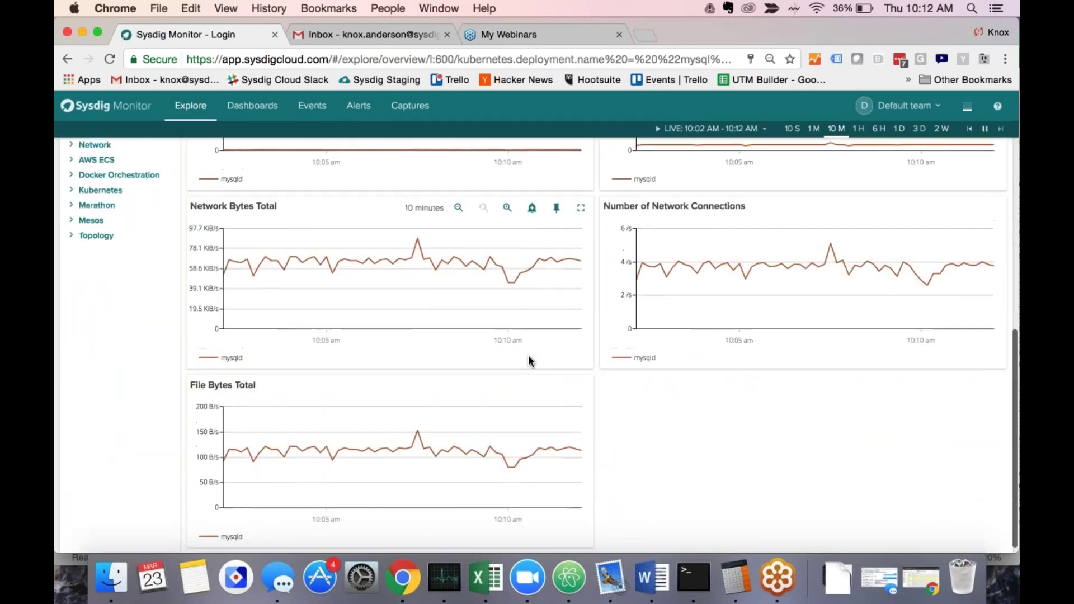
Filter the available views by "mys" and open the MySQL/PostgreSQL application view for the mysql deployment.
scroll(528, 355, up, 5)
click(133, 188)
text(mydo)
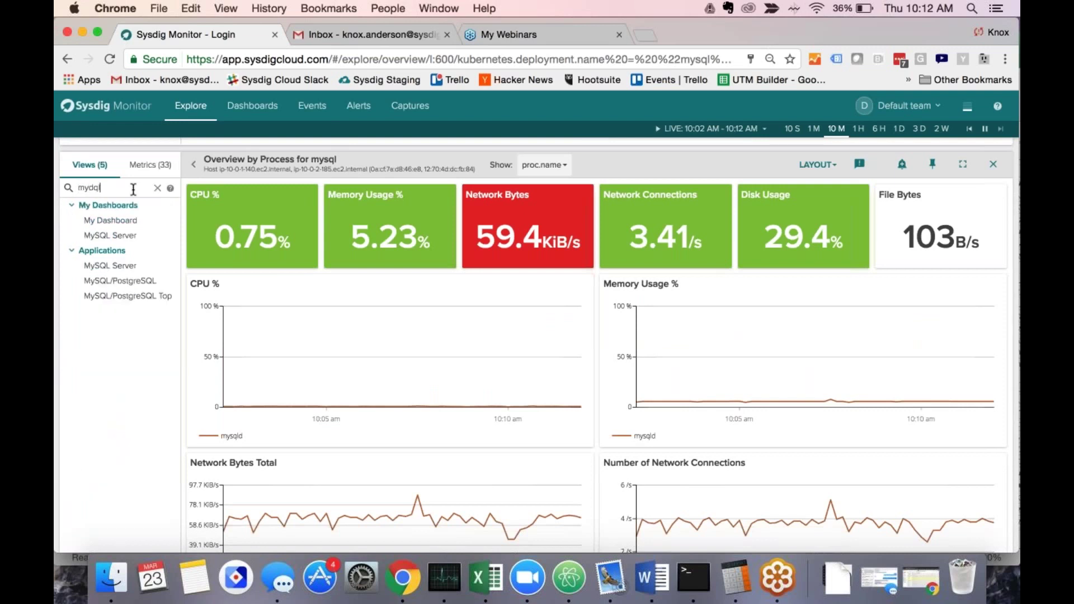
text(l)
key(BackSpace)
key(BackSpace)
key(BackSpace)
text(s)
click(120, 266)
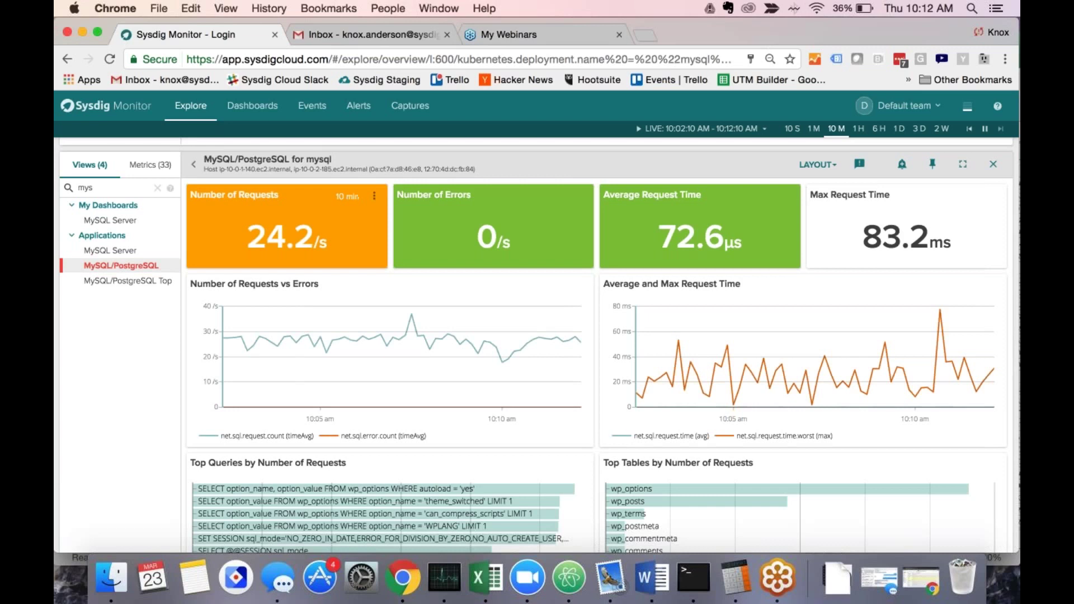
Examine the top queries, top tables, slowest queries and slowest tables in the MySQL/PostgreSQL view.
scroll(550, 240, down, 1)
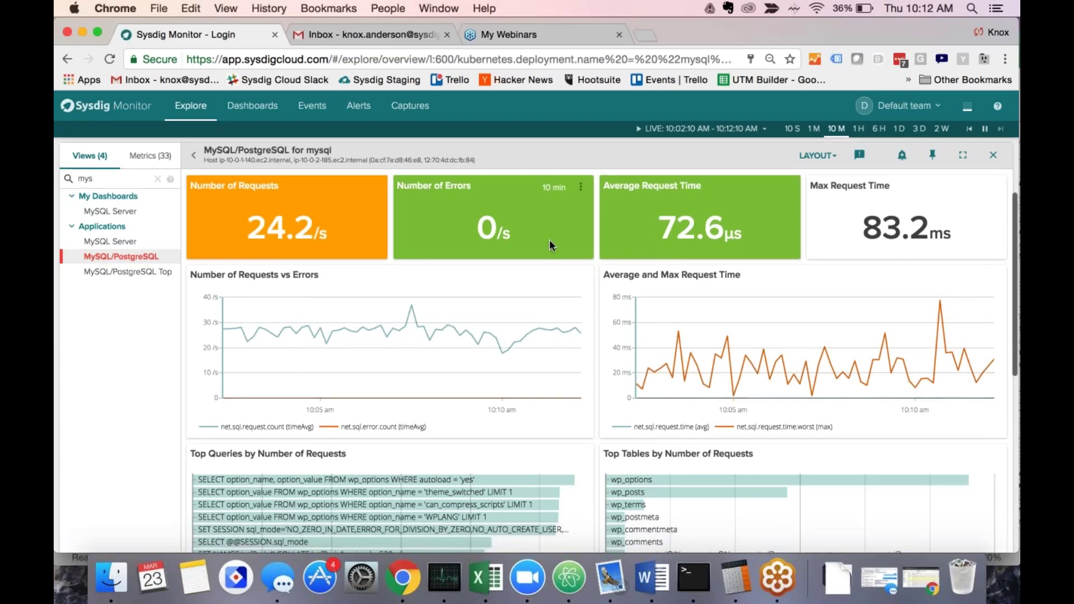
scroll(550, 239, down, 5)
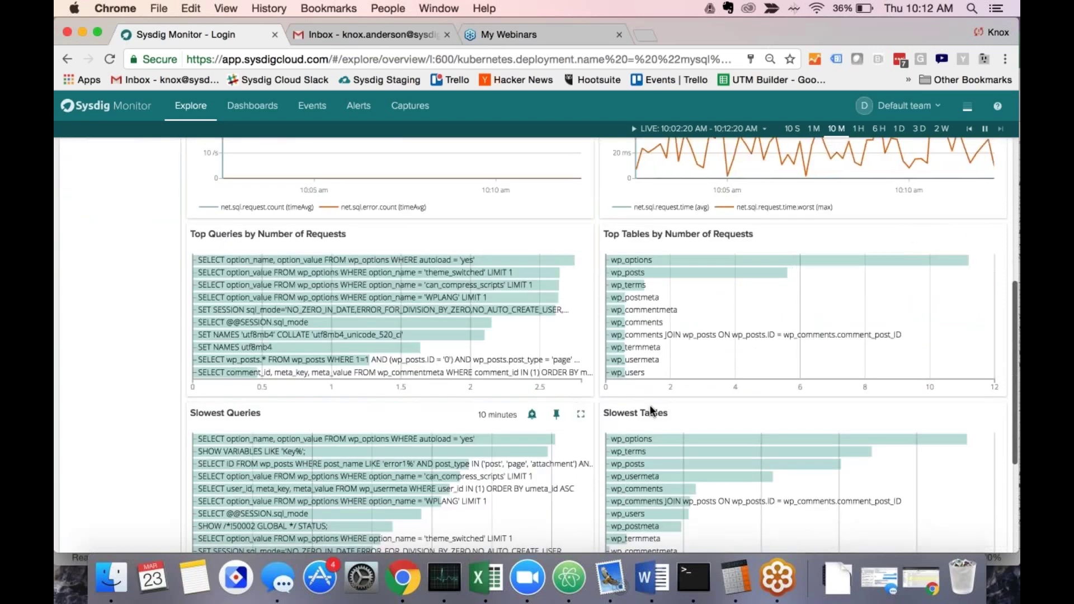
scroll(649, 411, down, 1)
scroll(649, 404, down, 1)
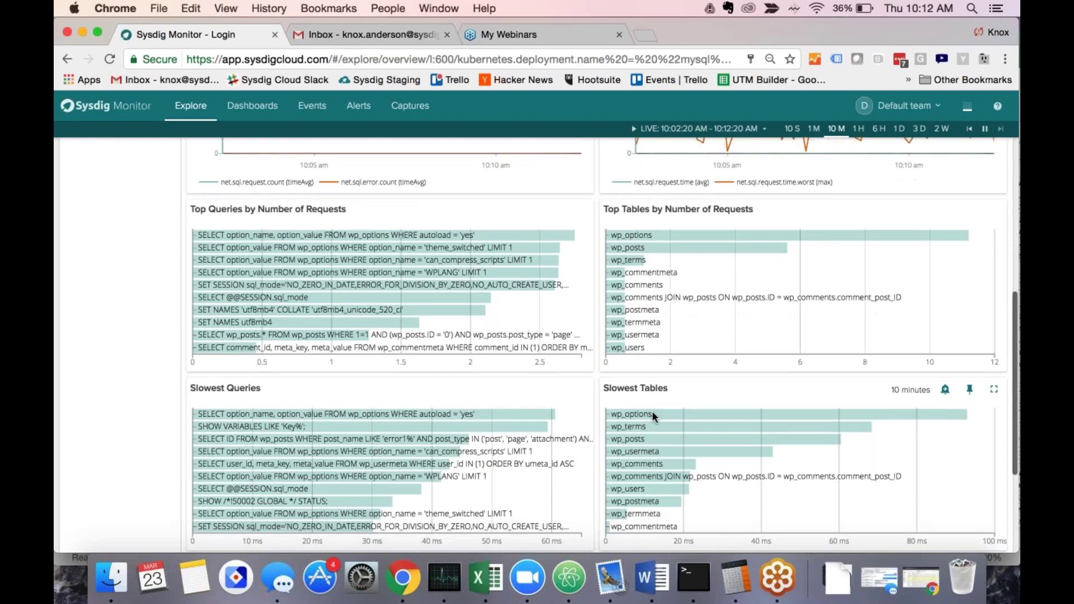
Read the help description for the My Dashboards view category and dismiss it.
scroll(652, 411, up, 10)
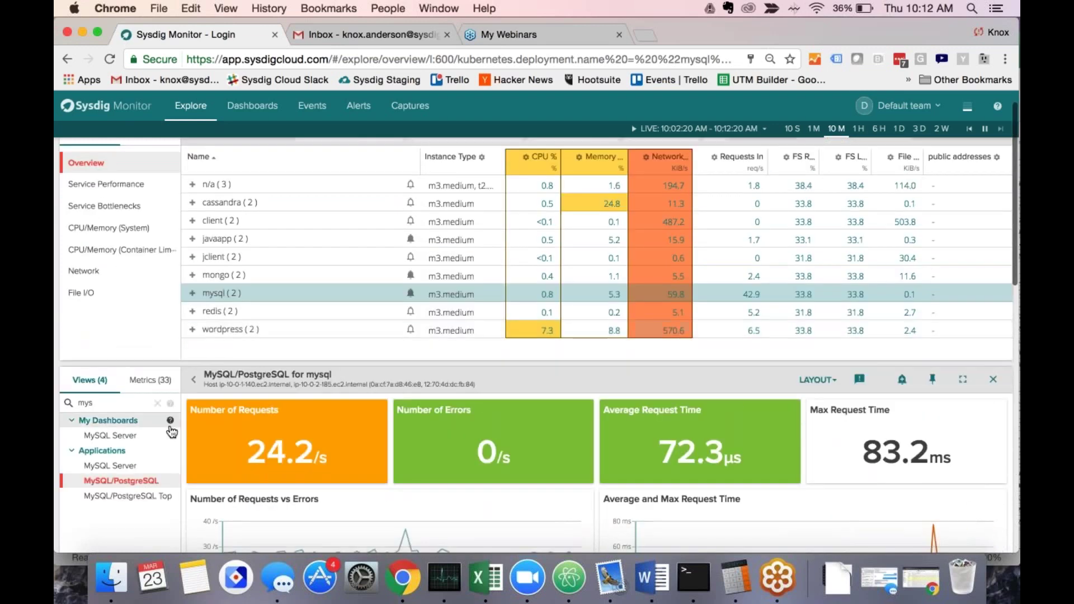
click(170, 420)
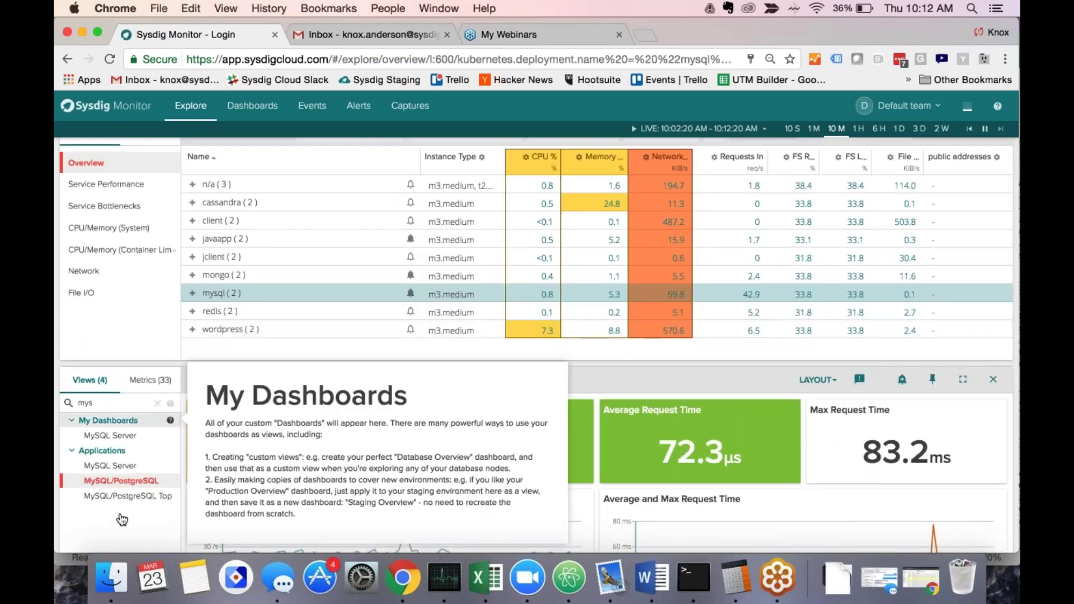
click(217, 463)
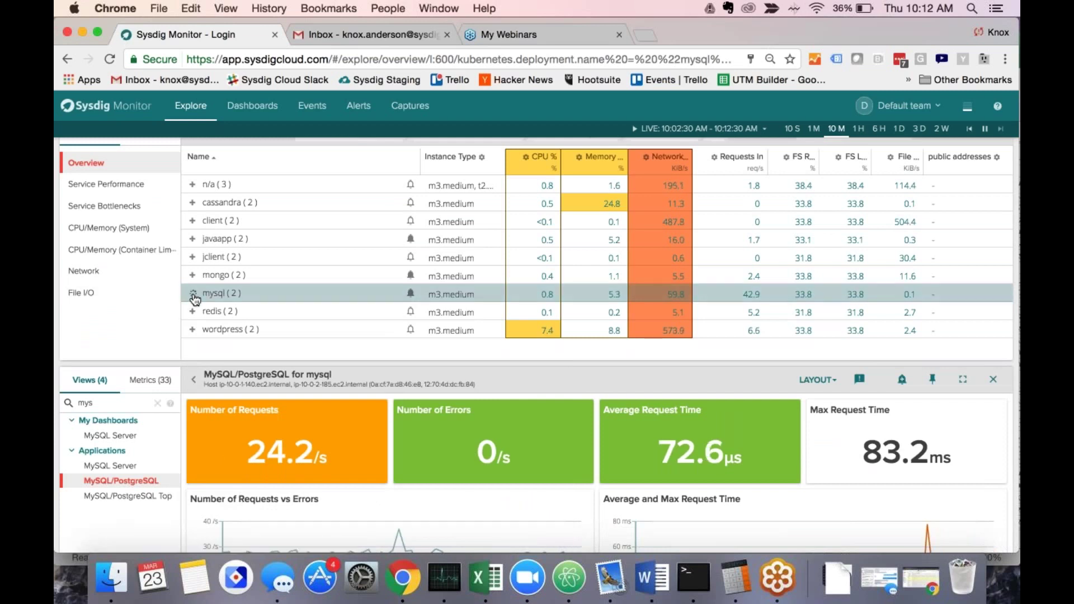
Drill down from the mysql deployment through its prod namespace and mysql image to the container, viewing its MySQL/PostgreSQL metrics.
click(193, 295)
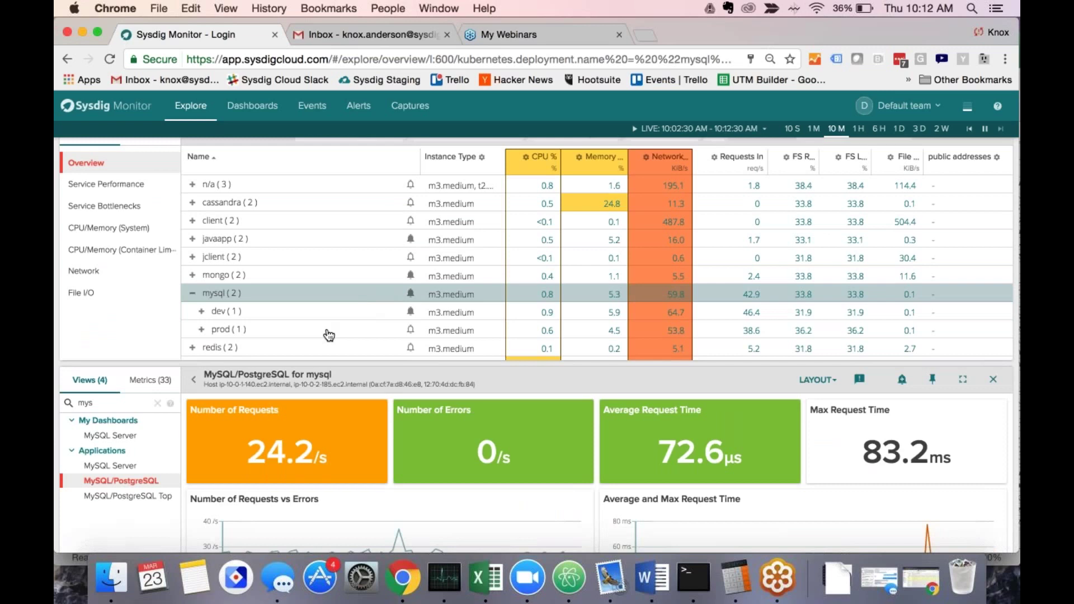
click(321, 335)
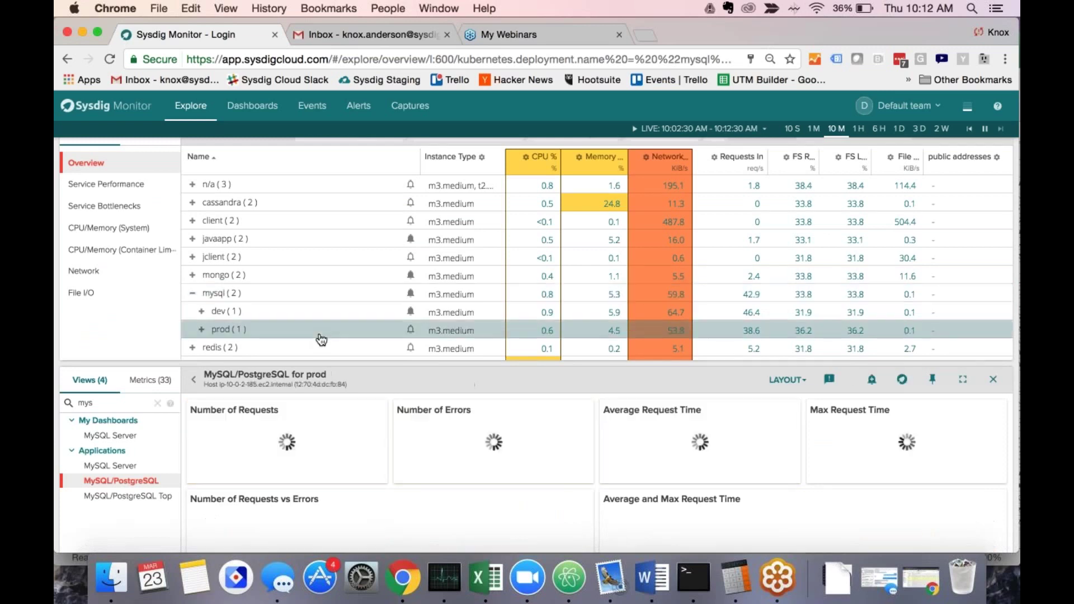
scroll(321, 339, down, 3)
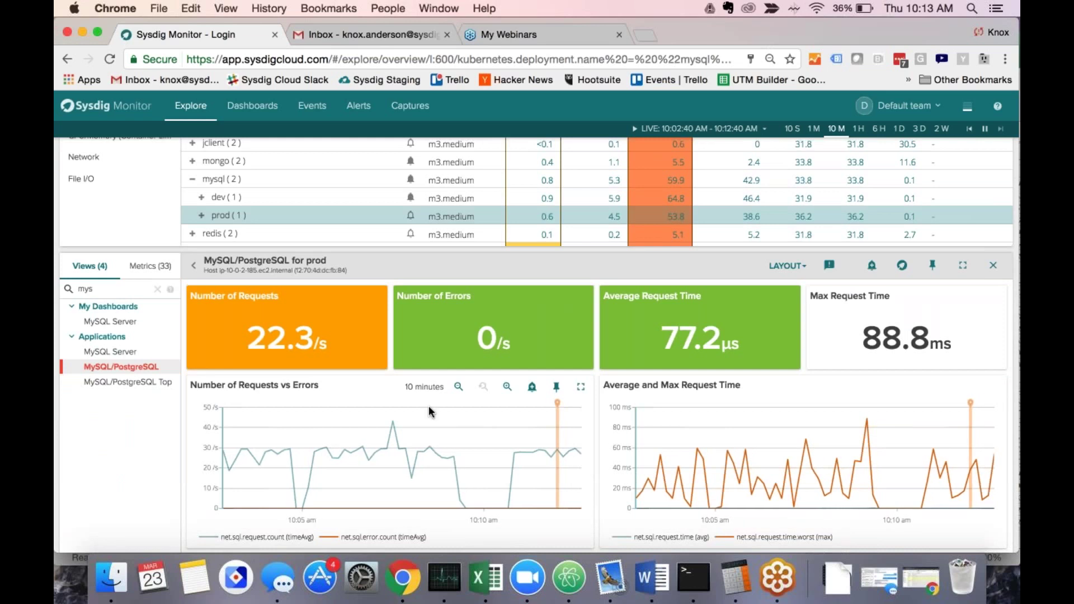
click(201, 216)
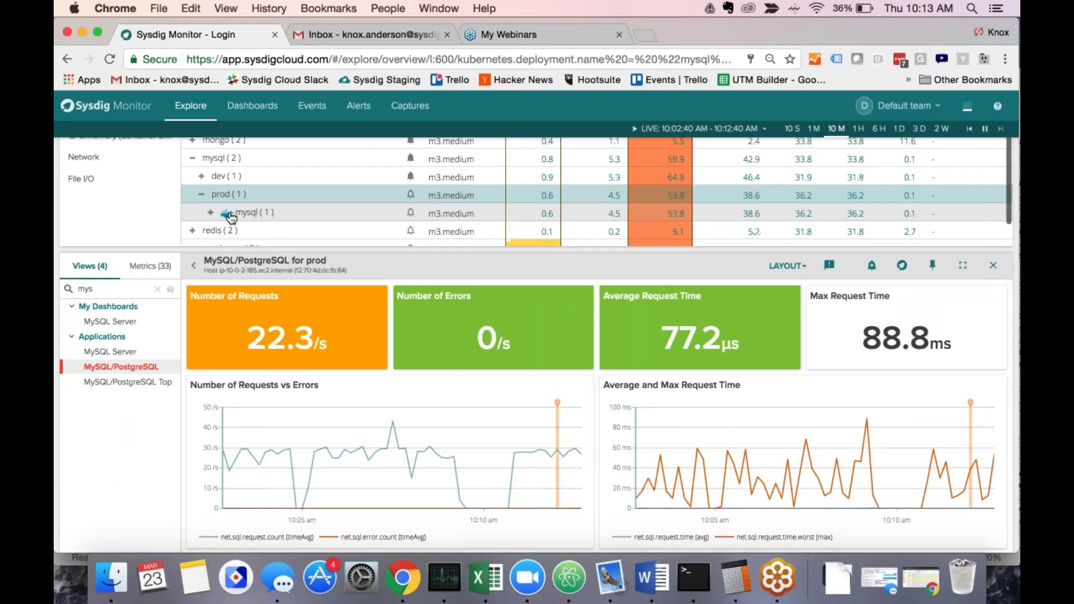
click(211, 213)
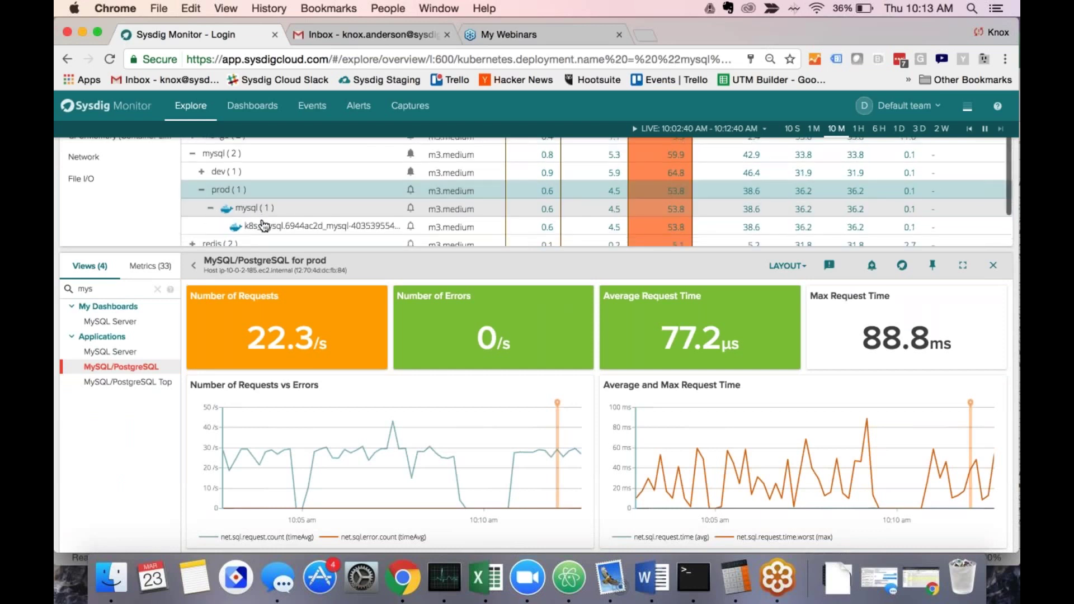
click(264, 226)
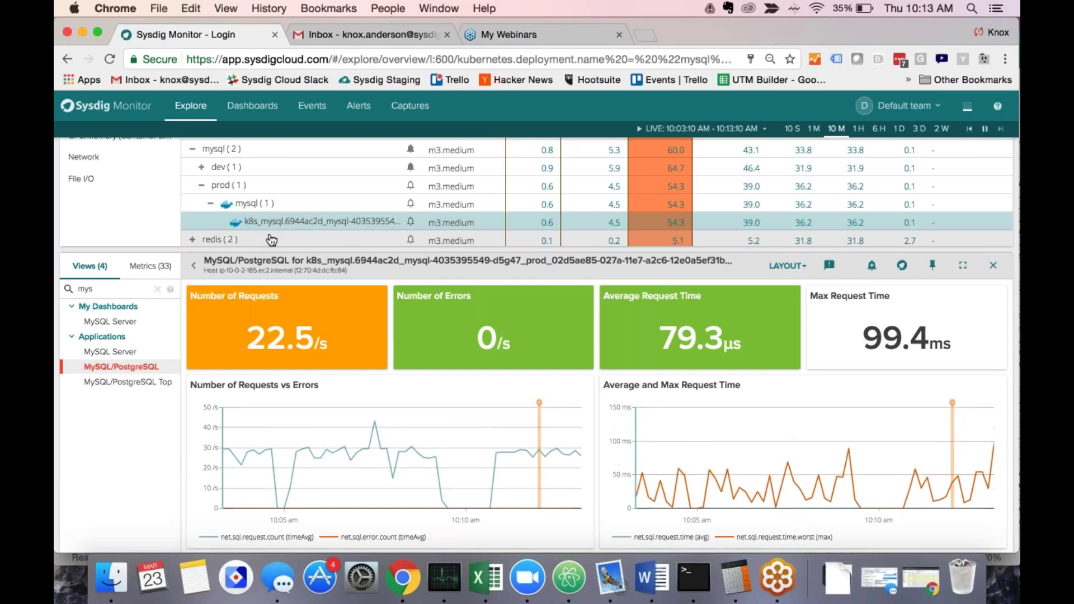
Clear the "mys" filter from the views list, then select and collapse the prod namespace under the mysql deployment.
click(157, 288)
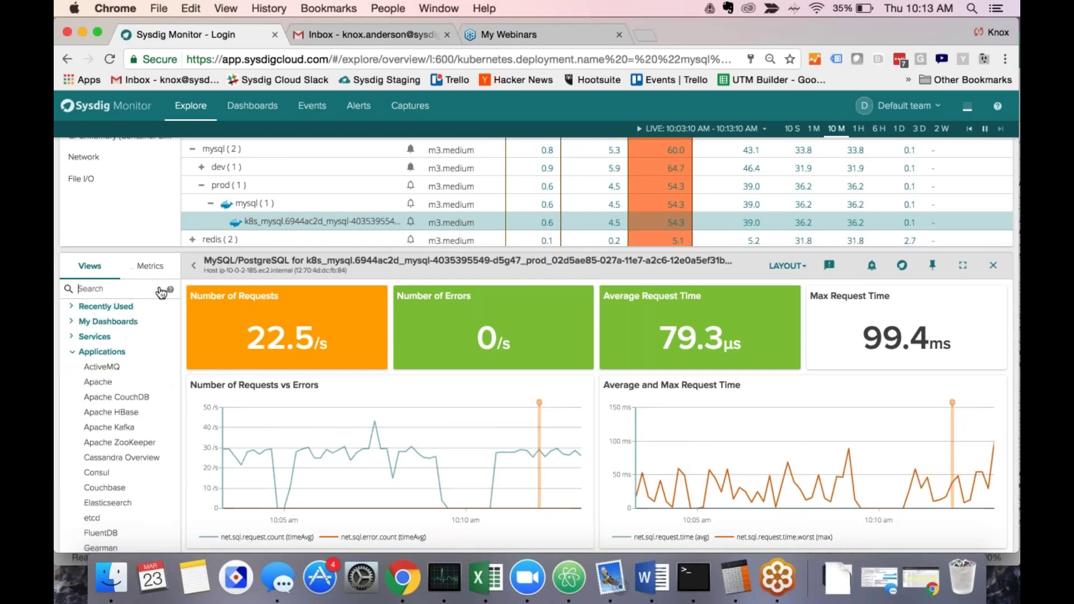
scroll(246, 221, up, 1)
click(208, 208)
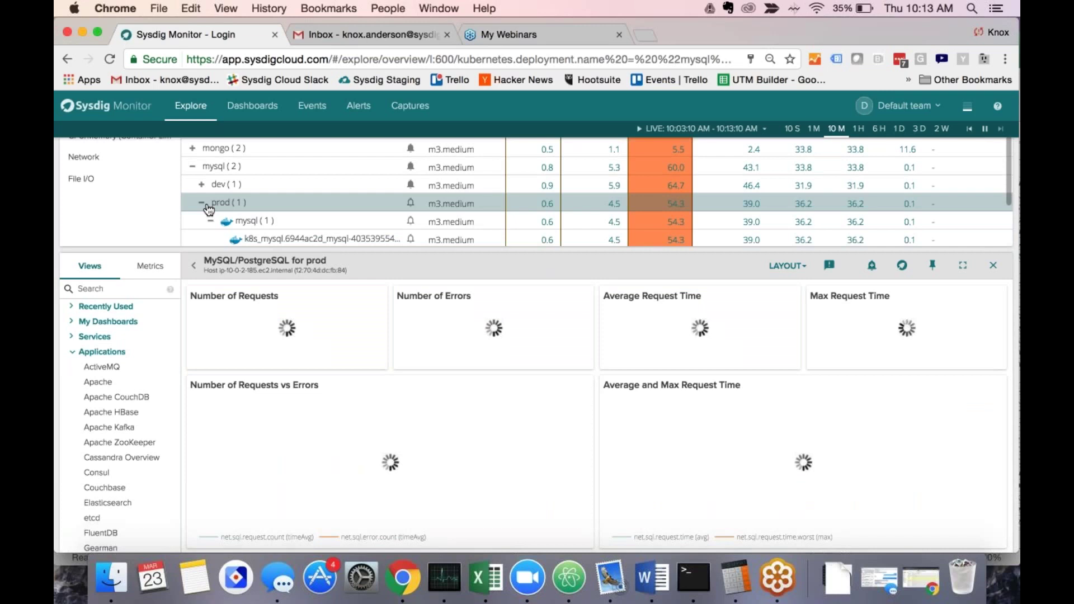
click(203, 205)
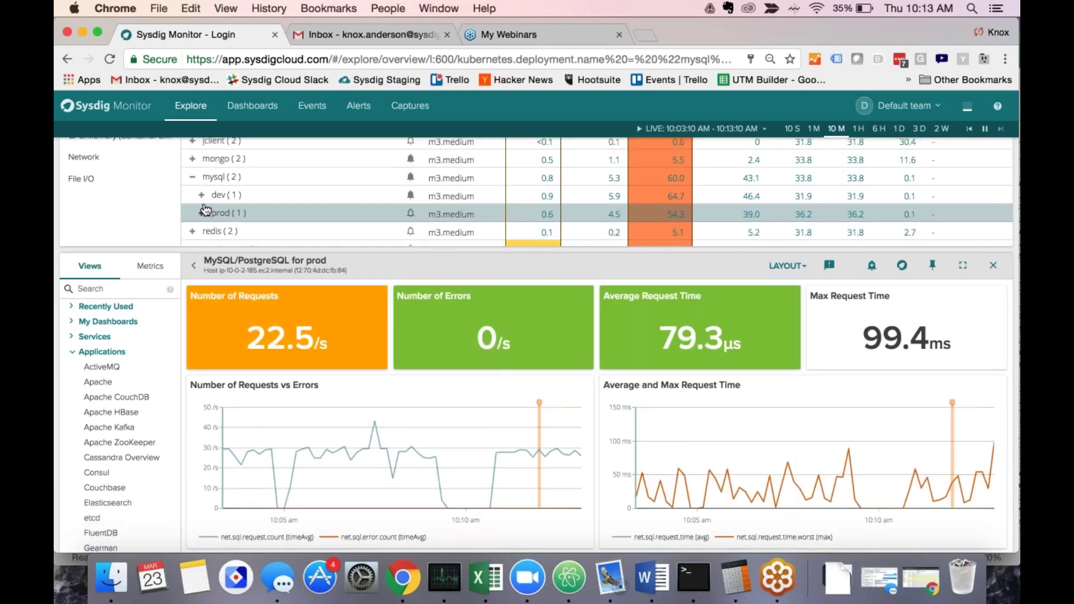
Expand the Services view category and open the Service Overview for the javaapp deployment.
click(76, 352)
click(73, 338)
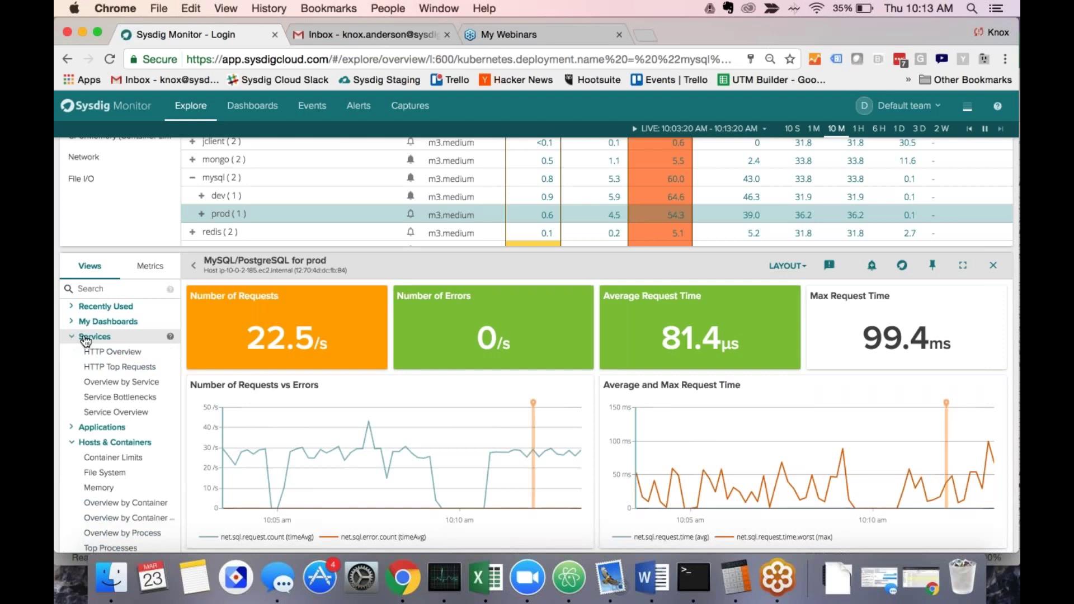
scroll(330, 216, up, 1)
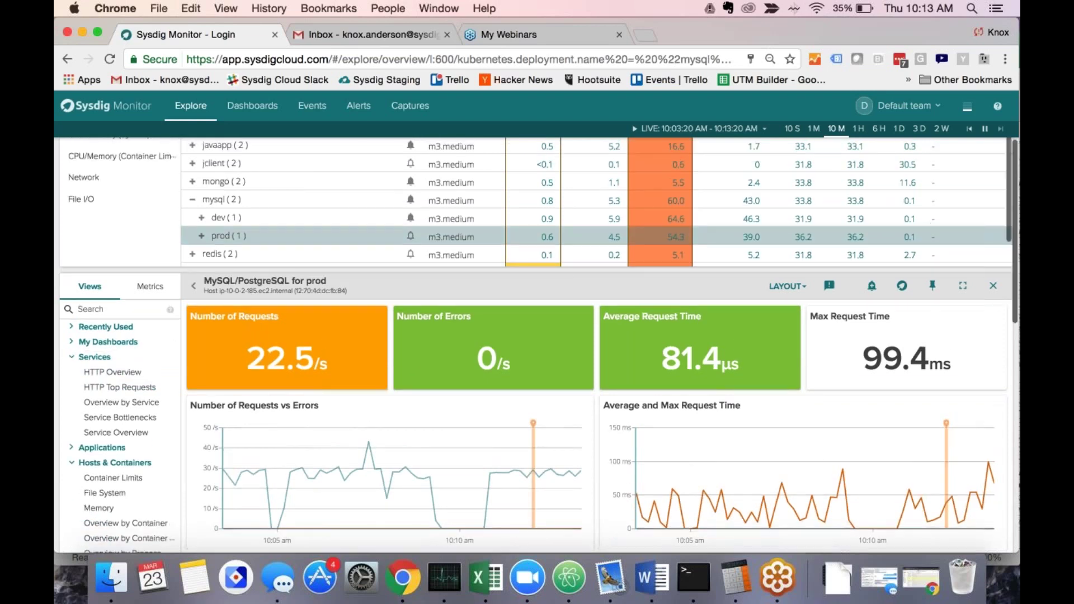
scroll(247, 223, up, 4)
click(247, 226)
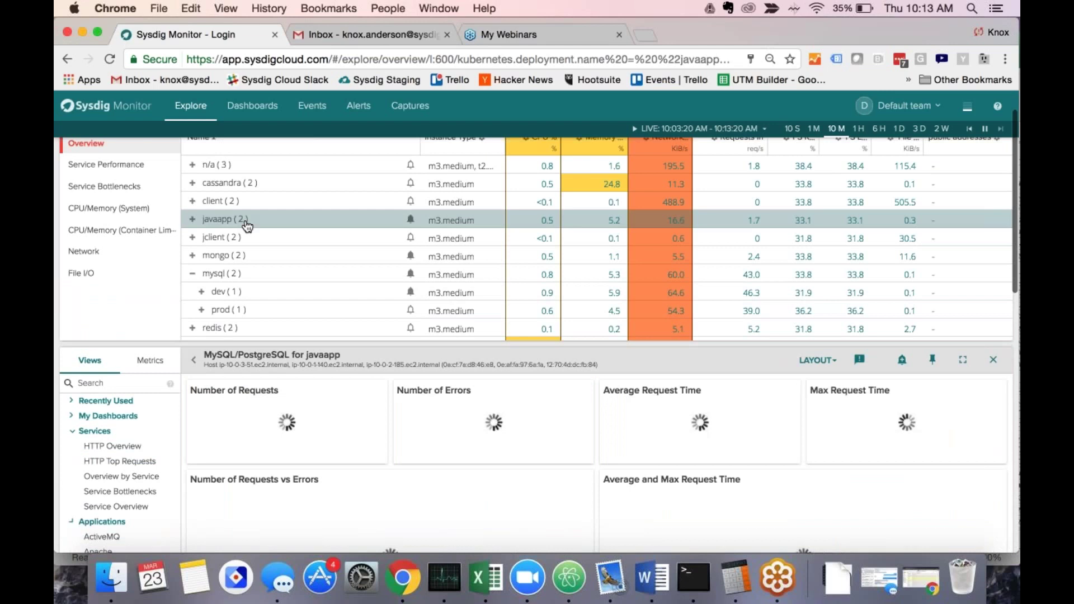
click(109, 508)
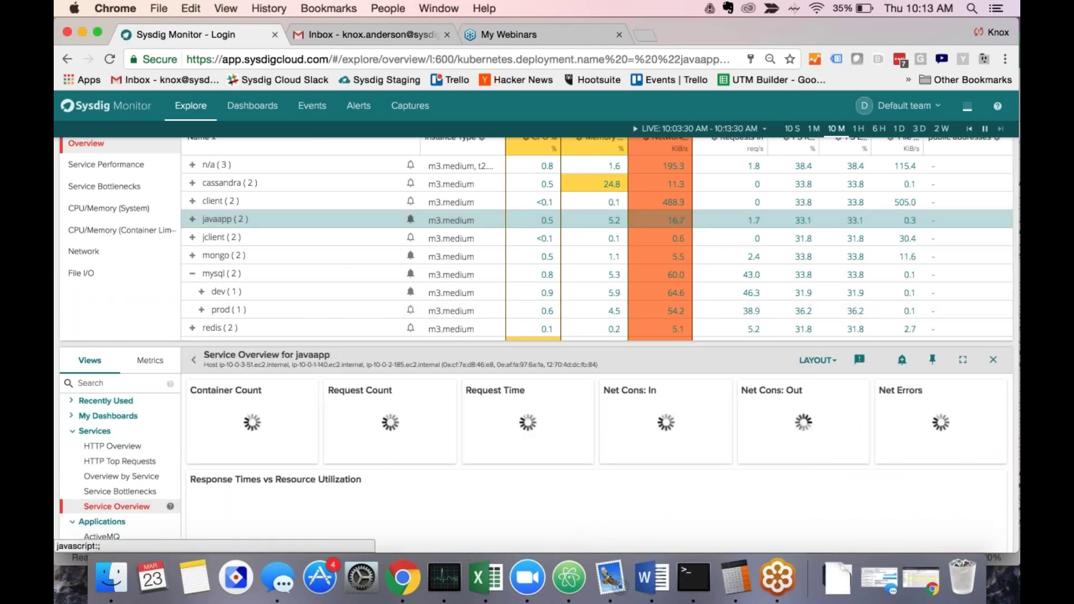
Examine javaapp's container count, request, network connection and error figures, and its Response Times vs Resource Utilization chart.
scroll(325, 491, down, 2)
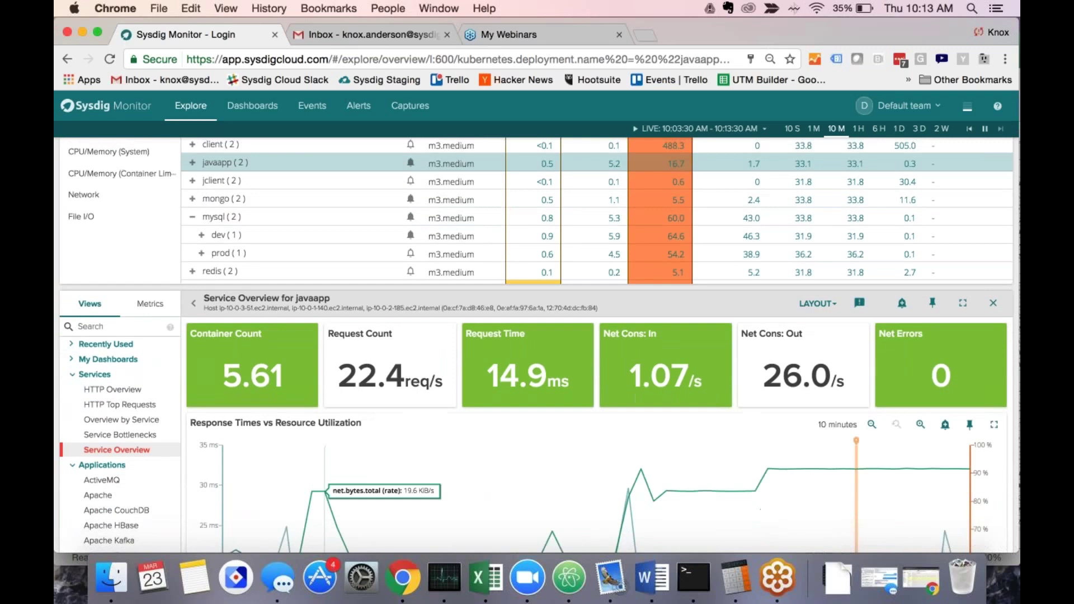
scroll(325, 491, down, 1)
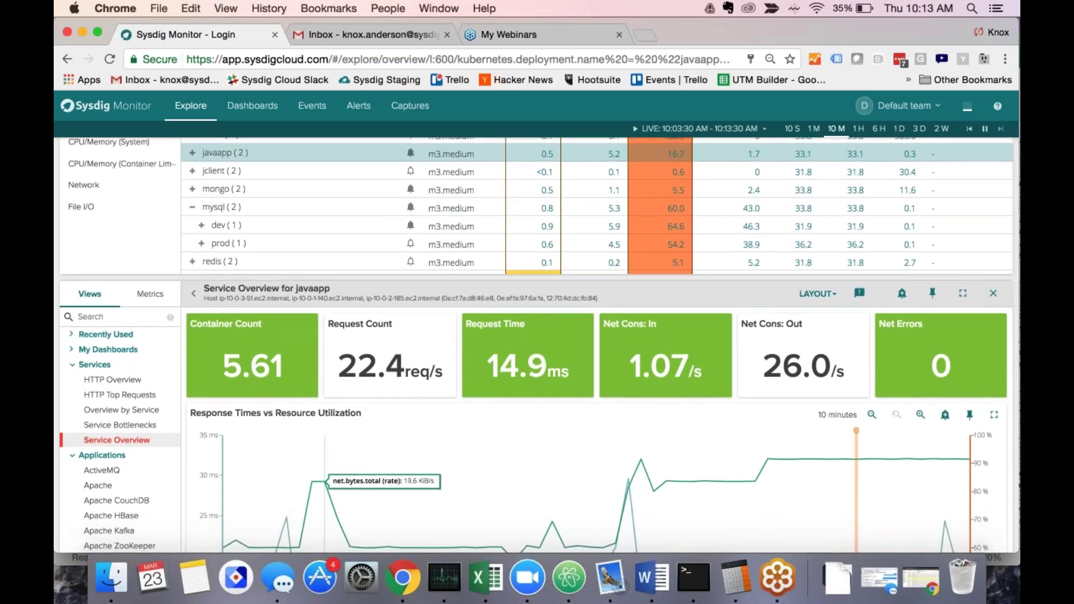
scroll(325, 491, down, 1)
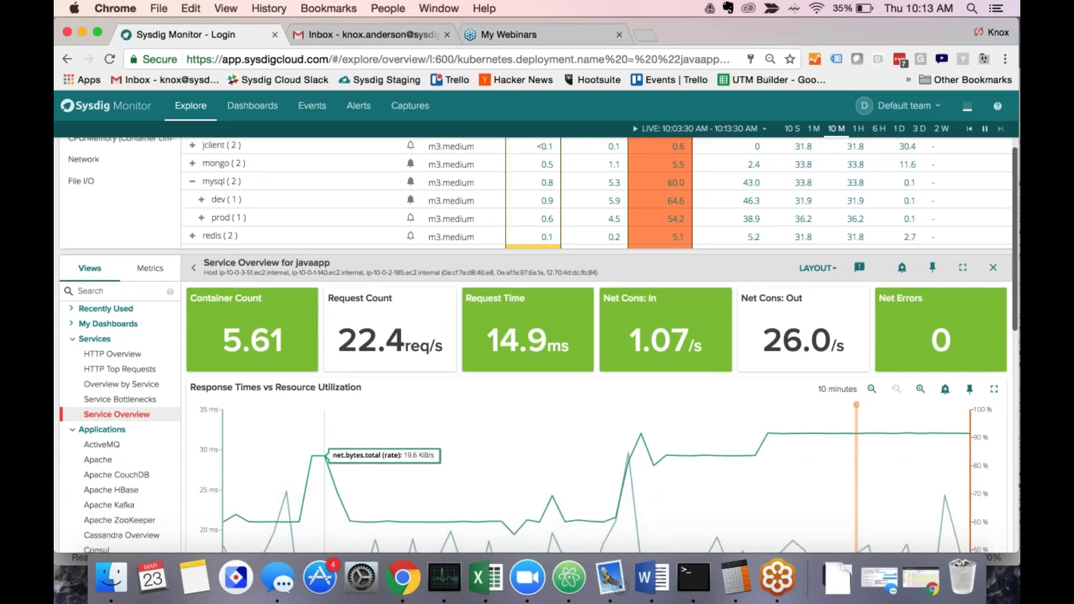
scroll(325, 456, down, 2)
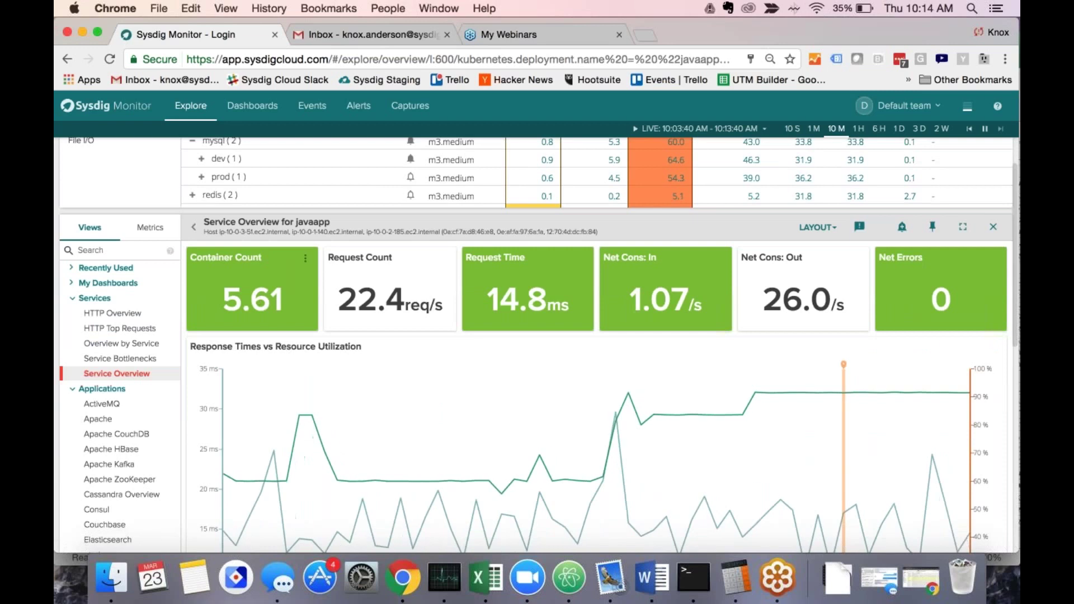
scroll(610, 268, down, 1)
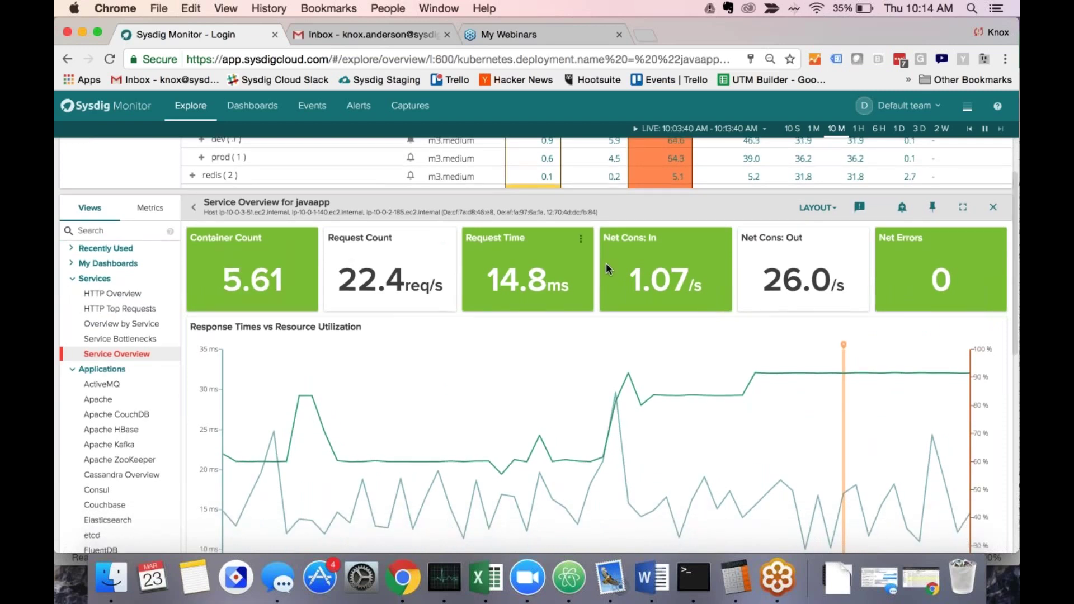
scroll(824, 244, down, 2)
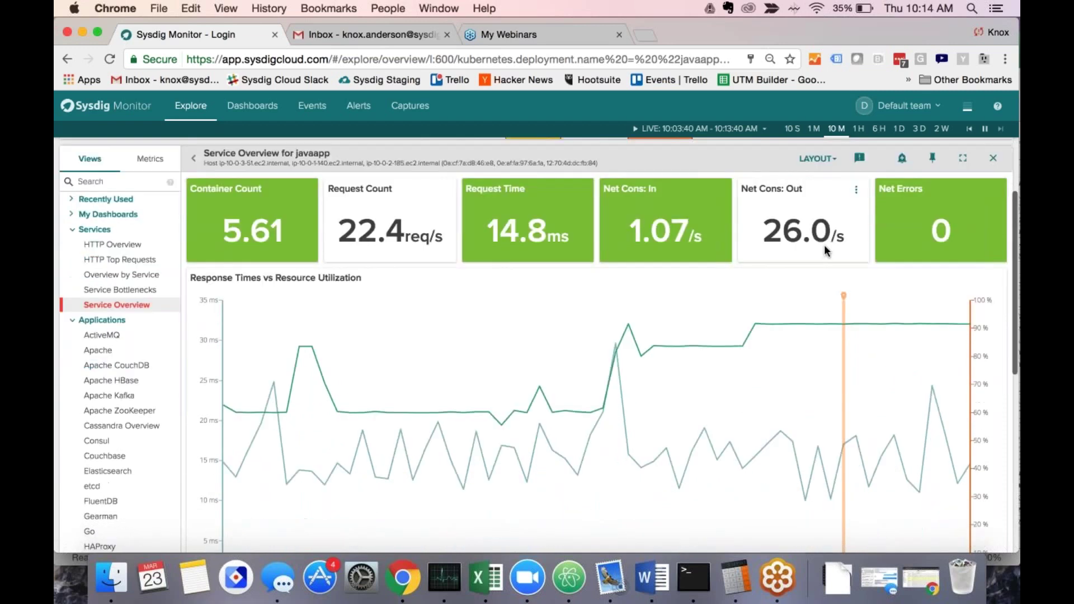
scroll(824, 244, down, 4)
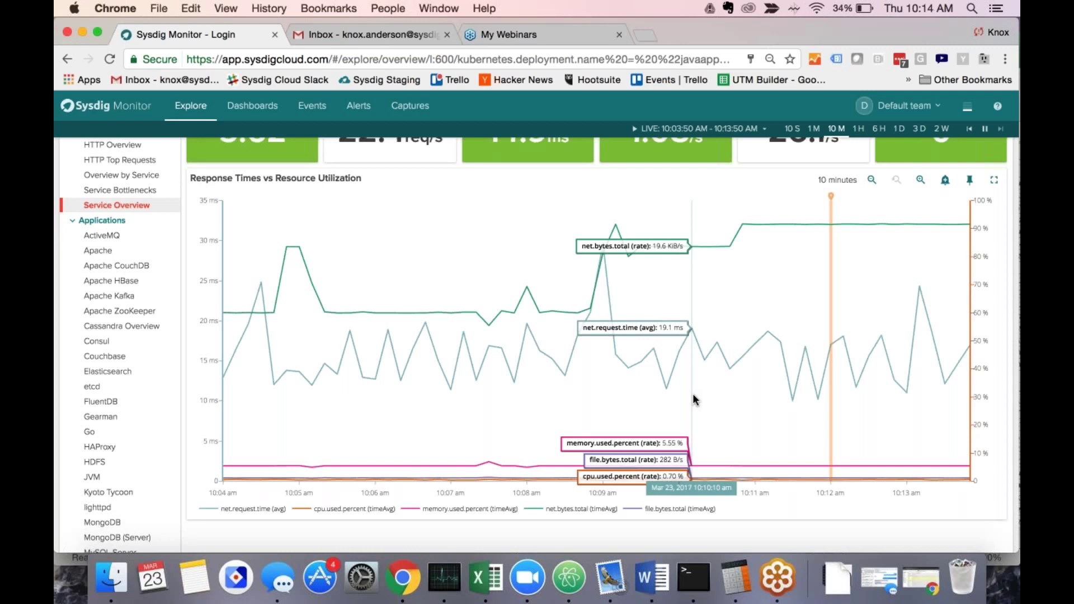
scroll(692, 398, up, 1)
scroll(694, 399, up, 3)
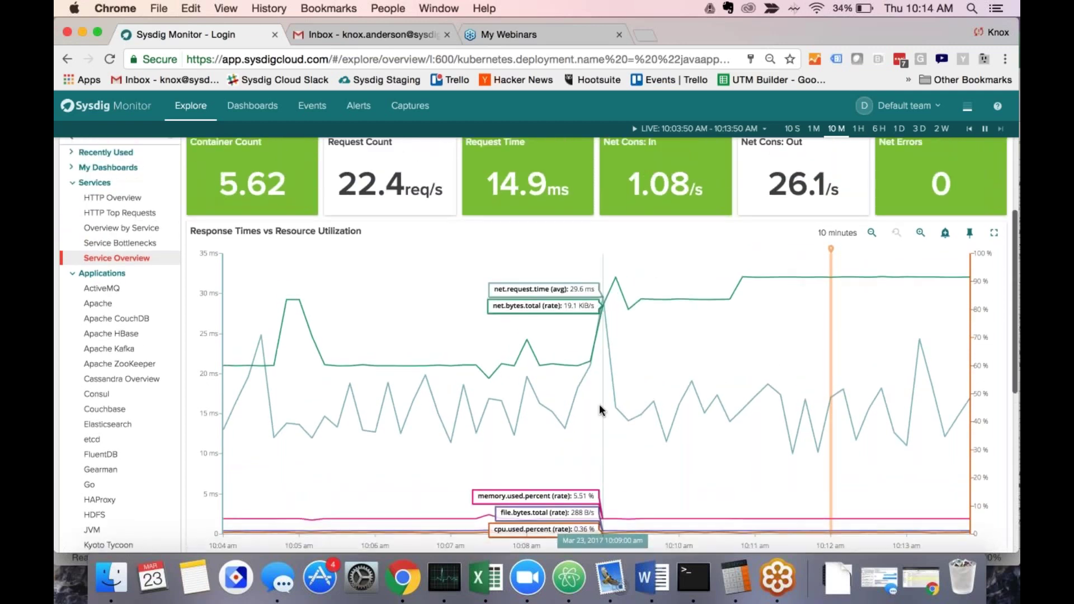
scroll(599, 404, up, 2)
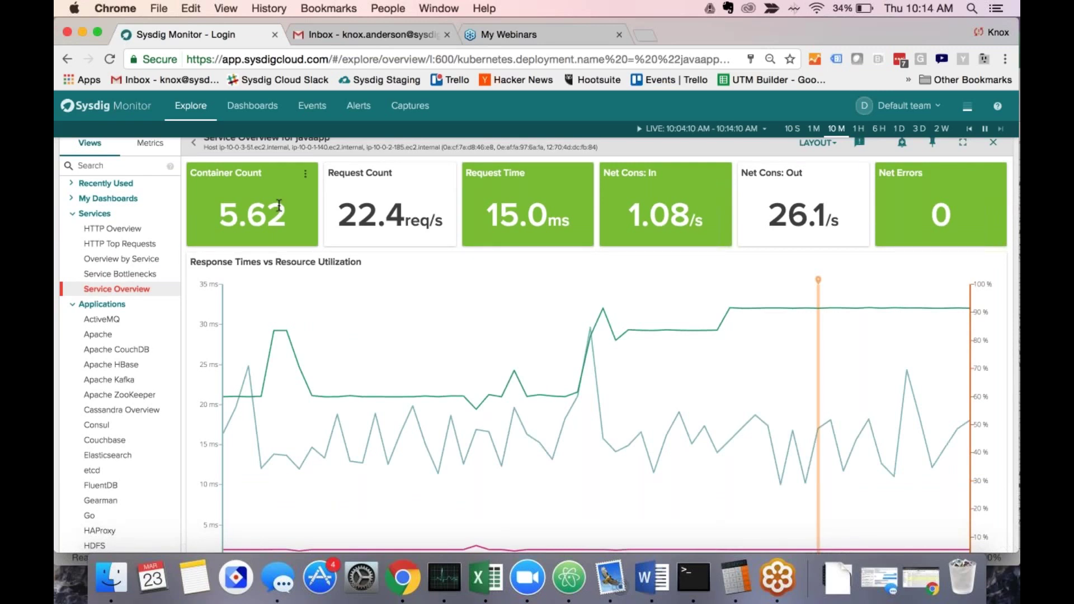
Inspect the color-coding thresholds in the Container Count panel's edit settings and close them.
scroll(279, 205, up, 1)
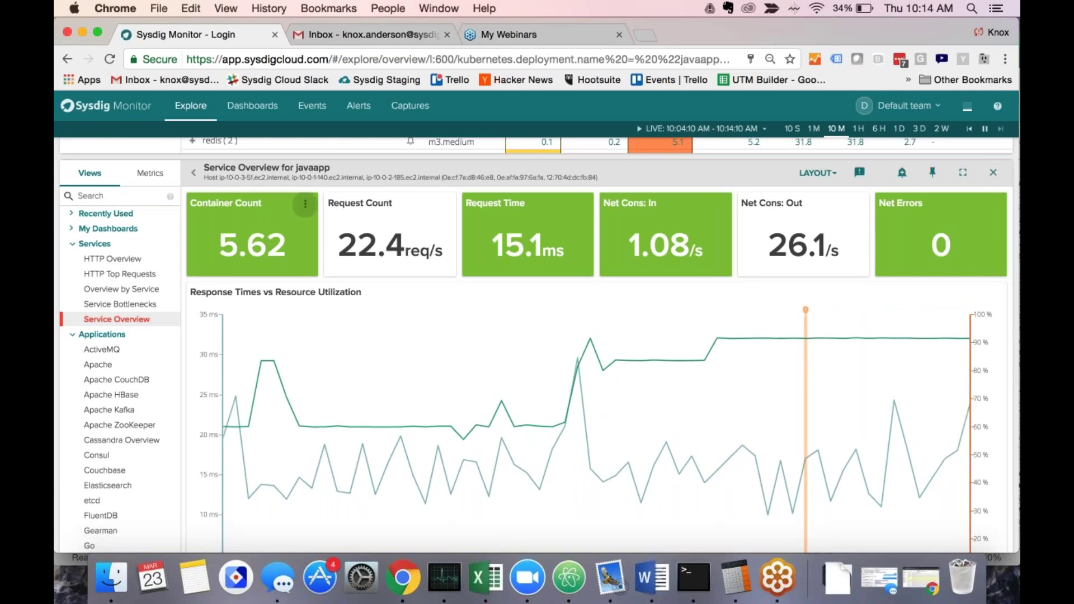
click(305, 204)
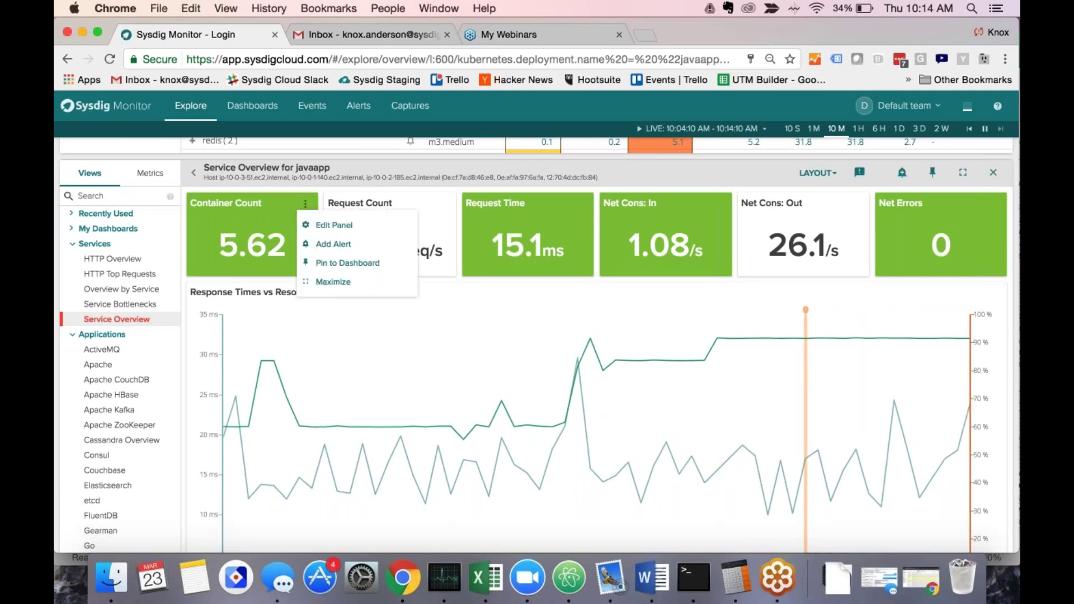
click(343, 227)
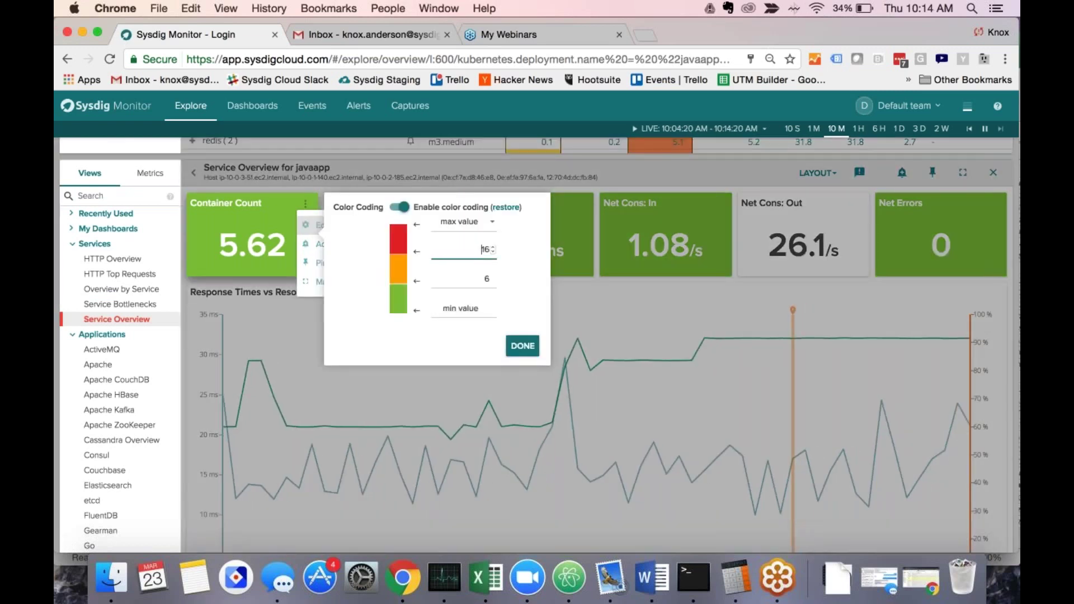
click(492, 221)
click(459, 234)
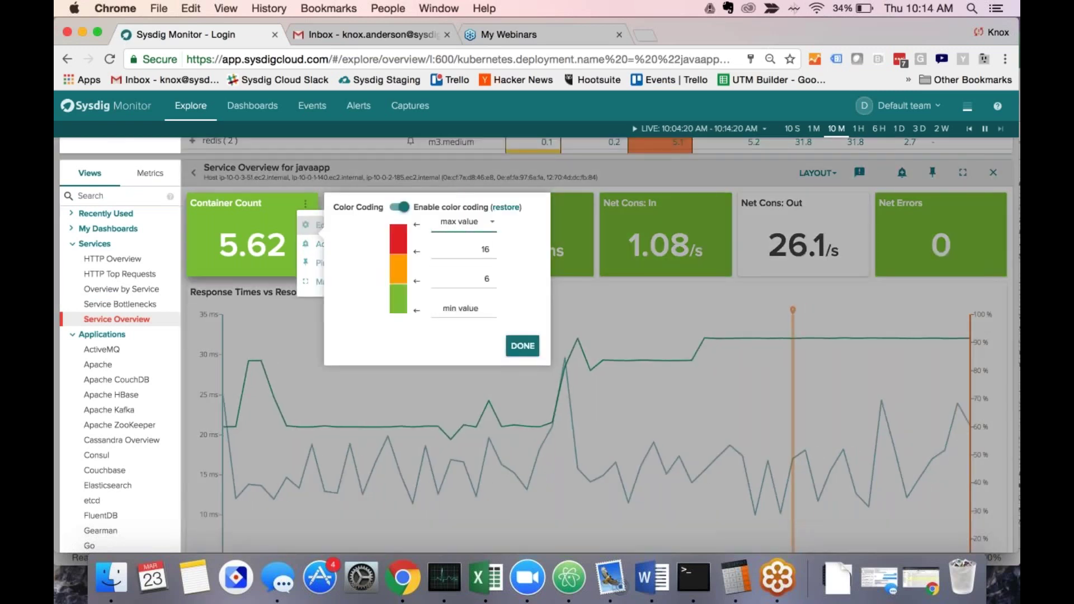
click(522, 347)
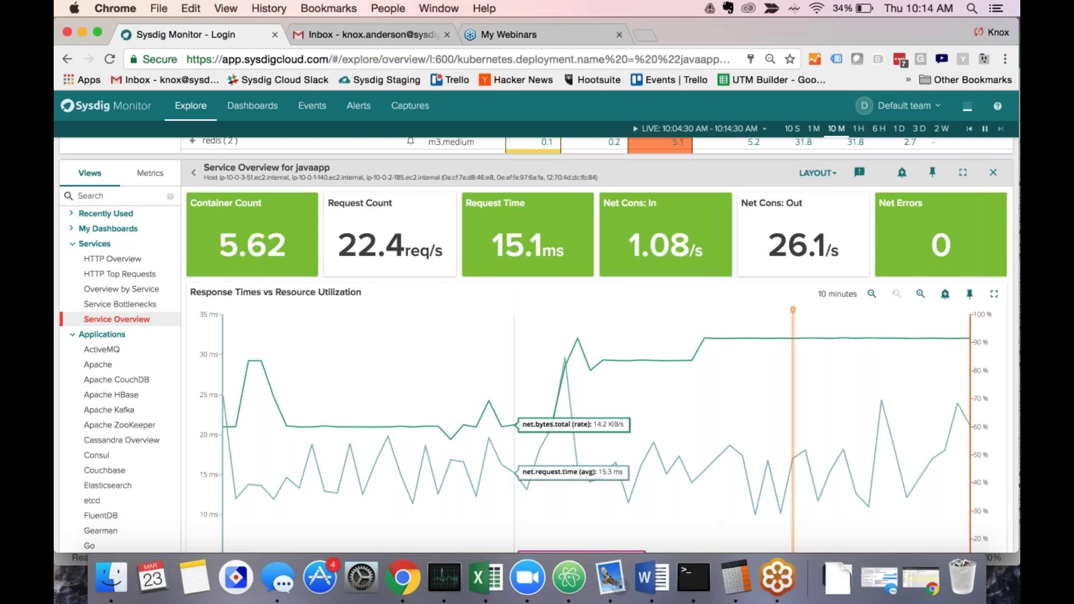
Apply the K8s Deployments grouping preset to the infrastructure table and select the prod namespace.
scroll(510, 402, up, 5)
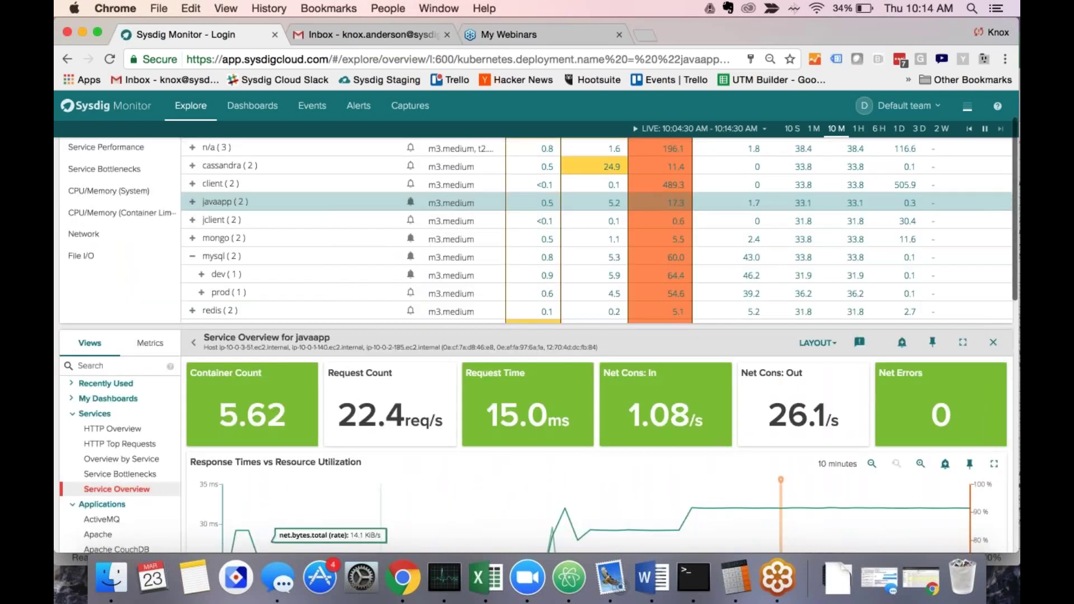
scroll(536, 280, up, 2)
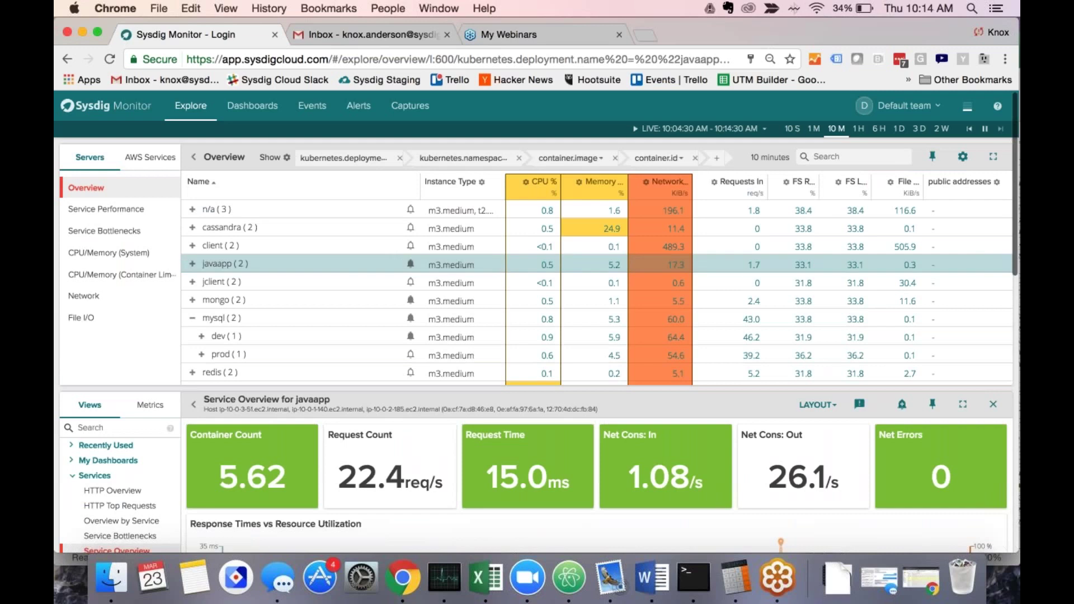
click(286, 157)
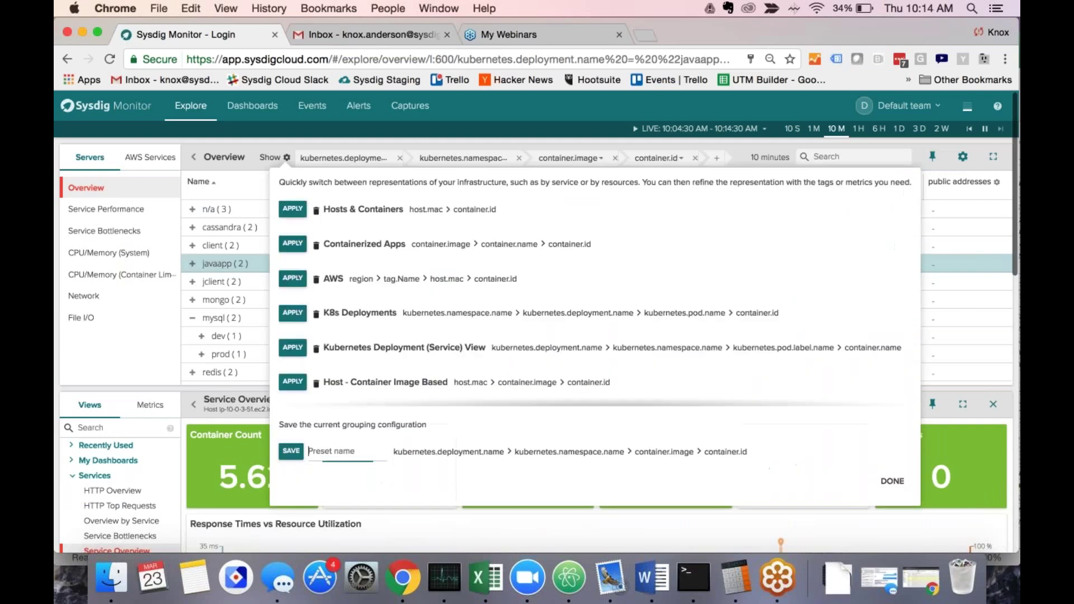
click(291, 317)
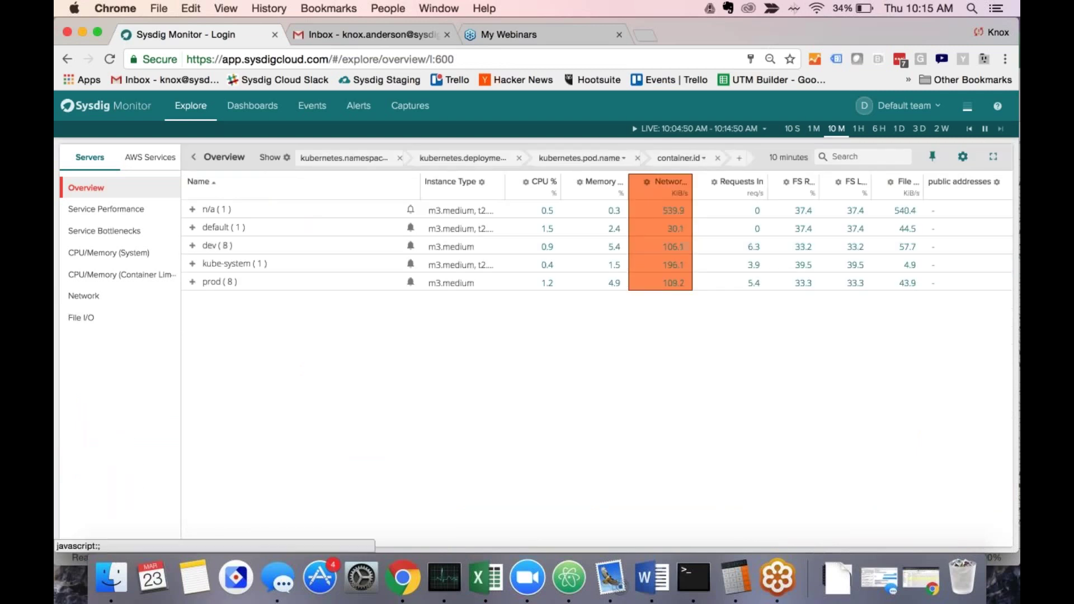
click(243, 286)
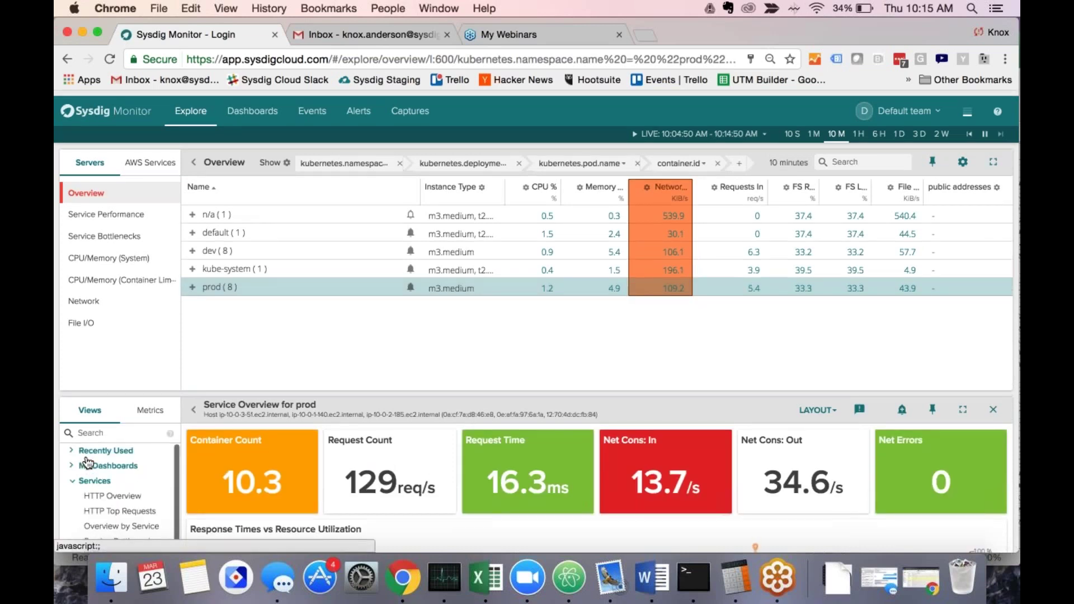
Collapse the Services, Applications and Hosts & Containers view categories and expand the Kubernetes category for prod.
click(84, 478)
click(92, 490)
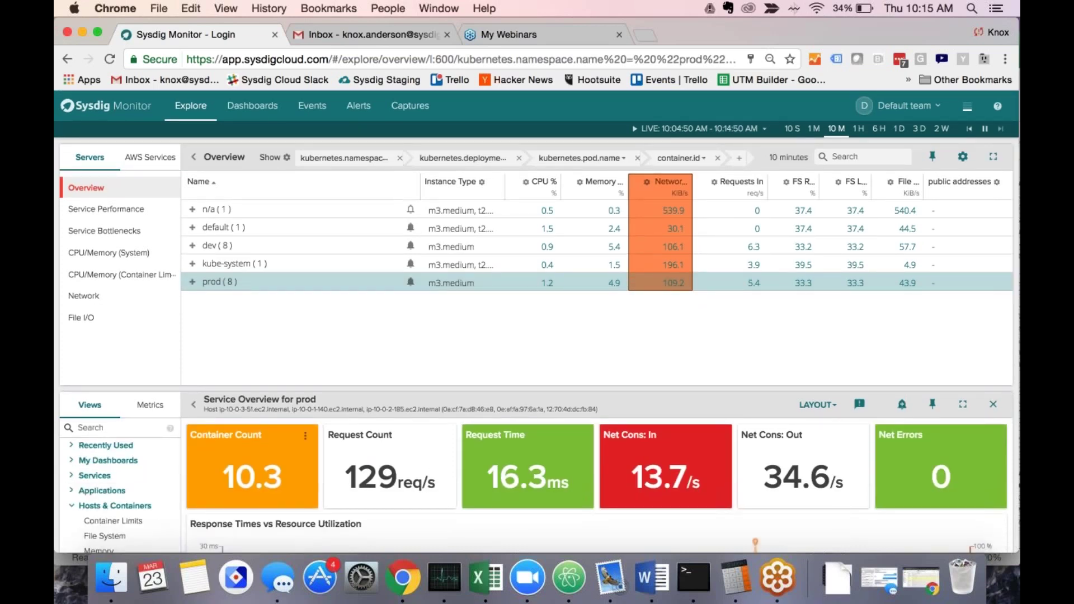
scroll(539, 330, down, 2)
scroll(297, 479, down, 5)
click(106, 297)
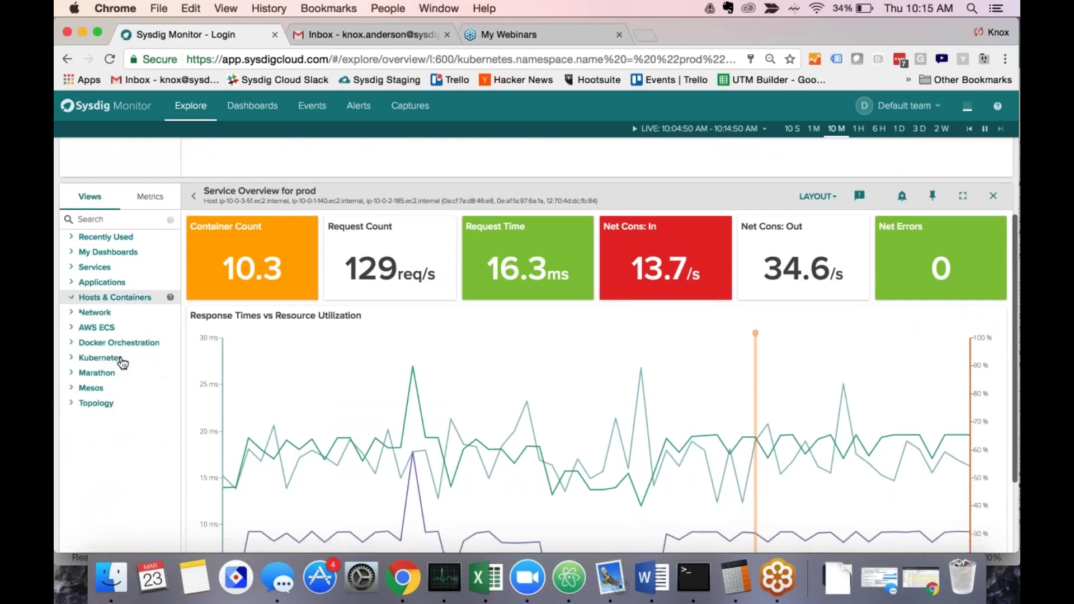
click(73, 361)
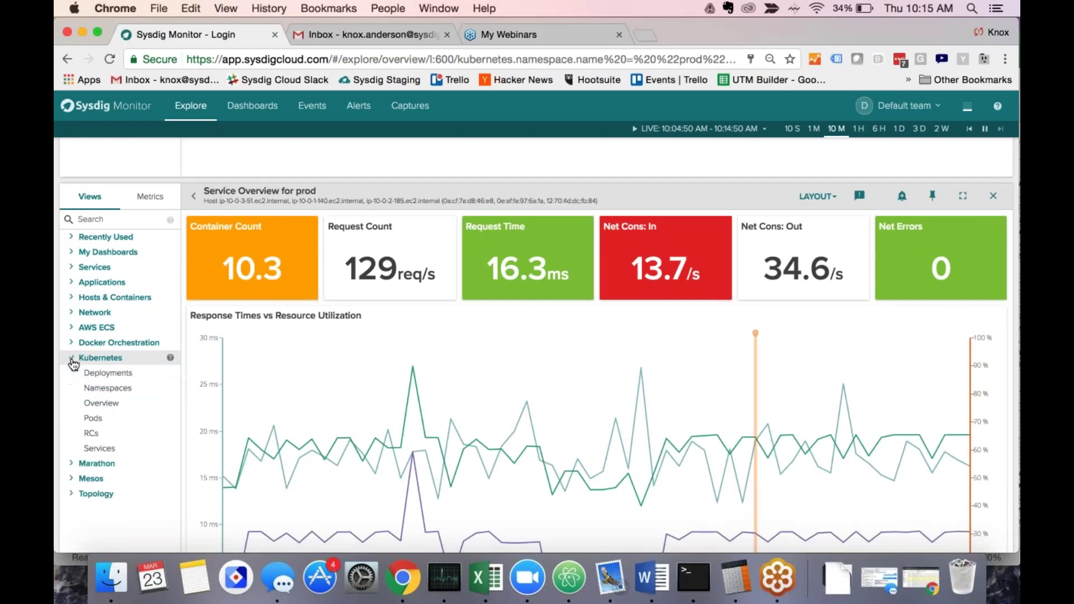
Open the Kubernetes Overview view for prod and examine the Request Count by Service, Top Services and Top Namespaces charts.
click(118, 410)
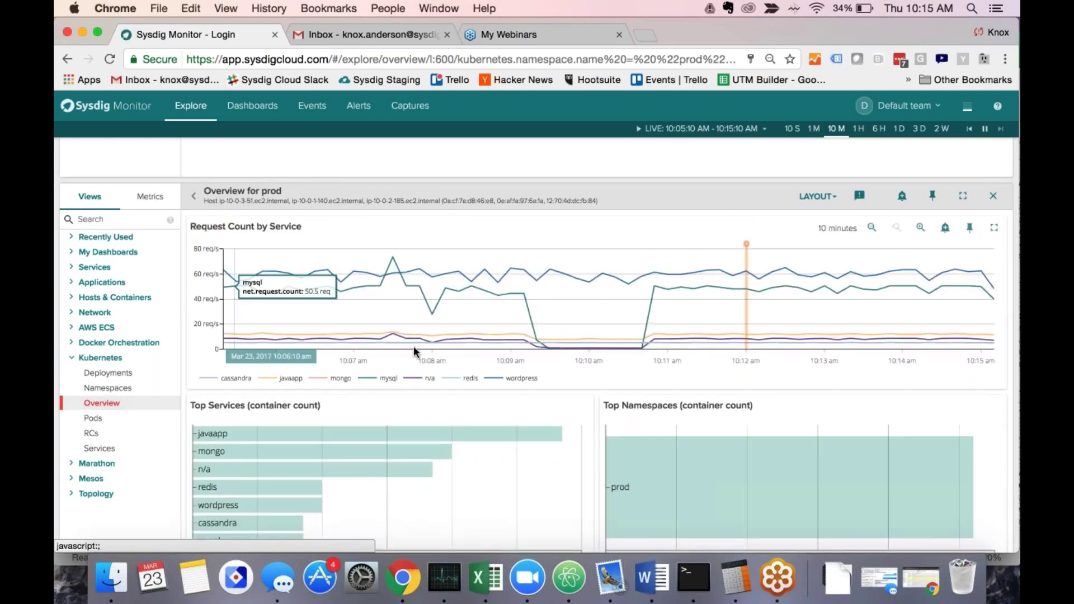
scroll(413, 345, up, 2)
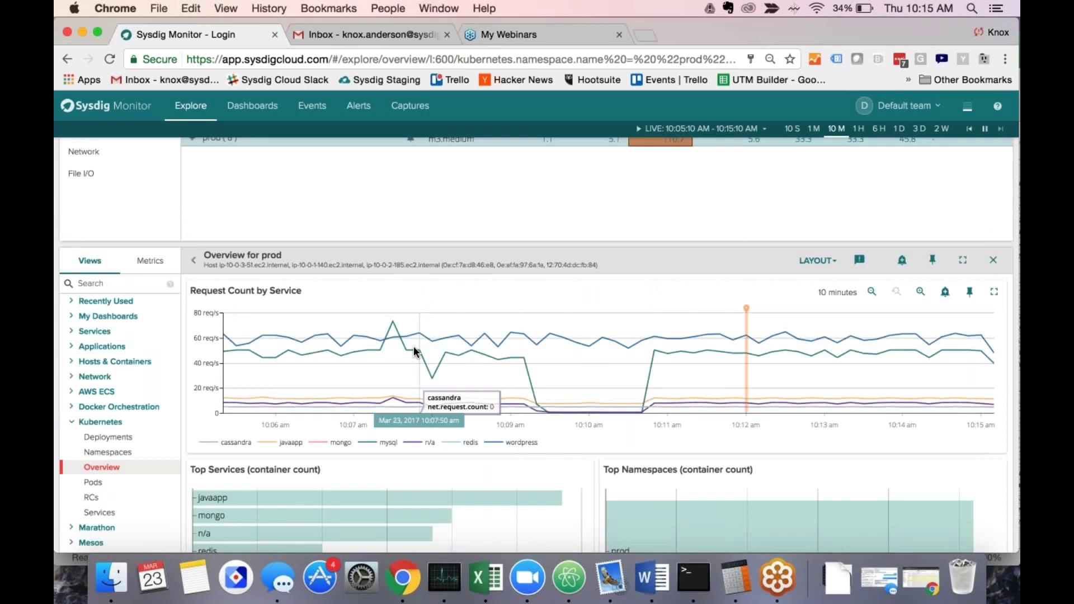
scroll(361, 247, up, 1)
scroll(361, 247, down, 4)
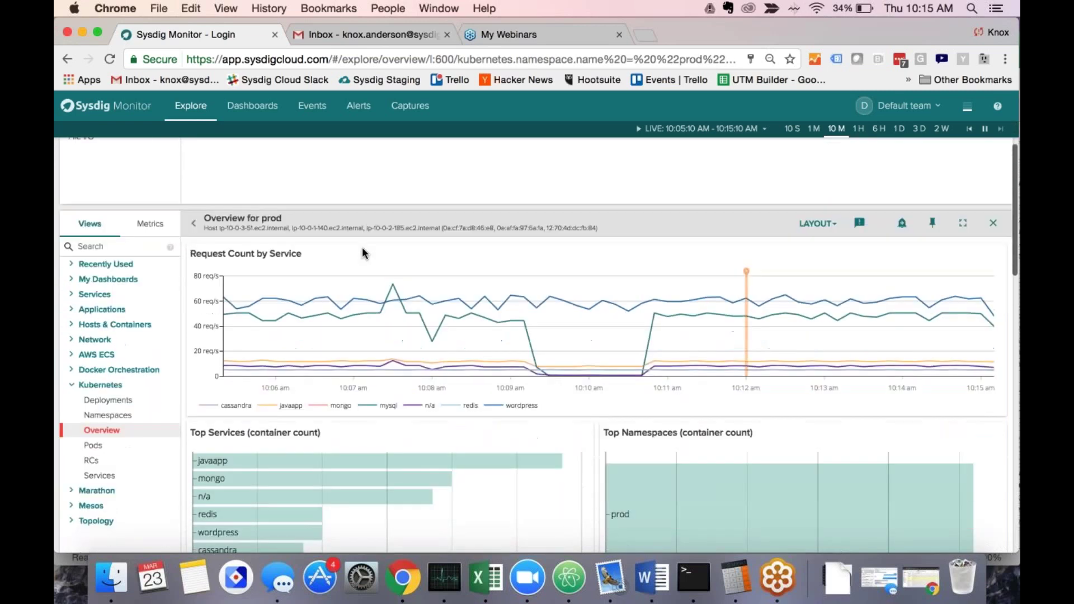
scroll(291, 386, down, 1)
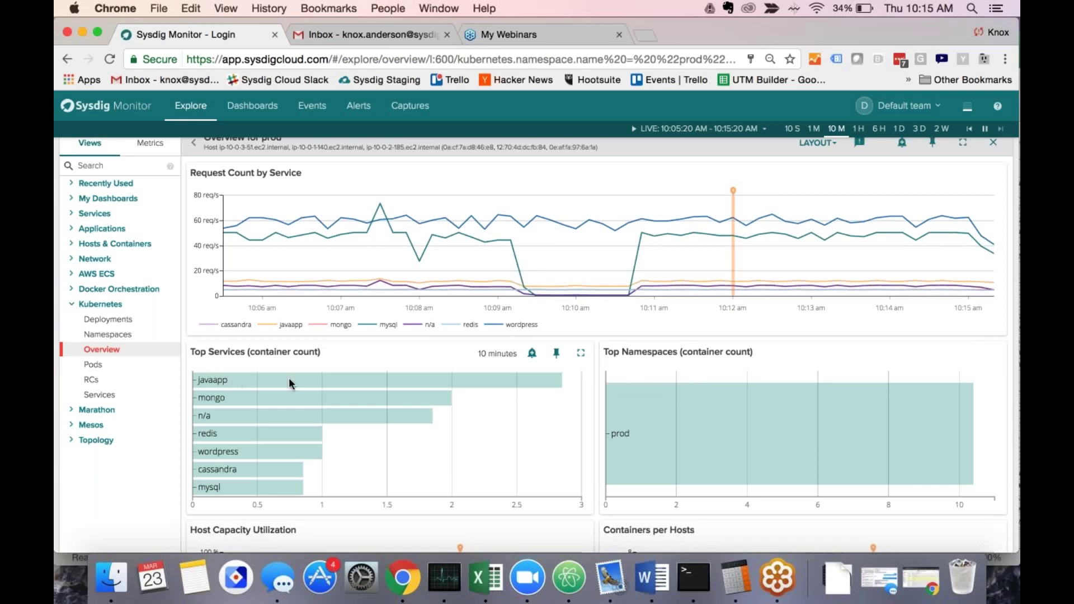
scroll(288, 383, down, 2)
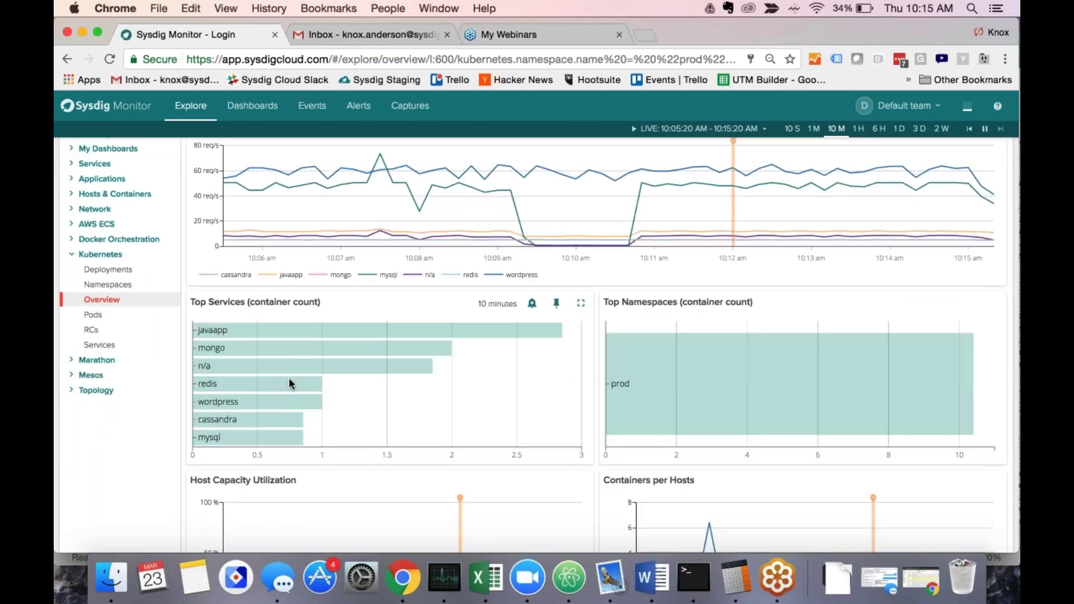
scroll(289, 383, up, 3)
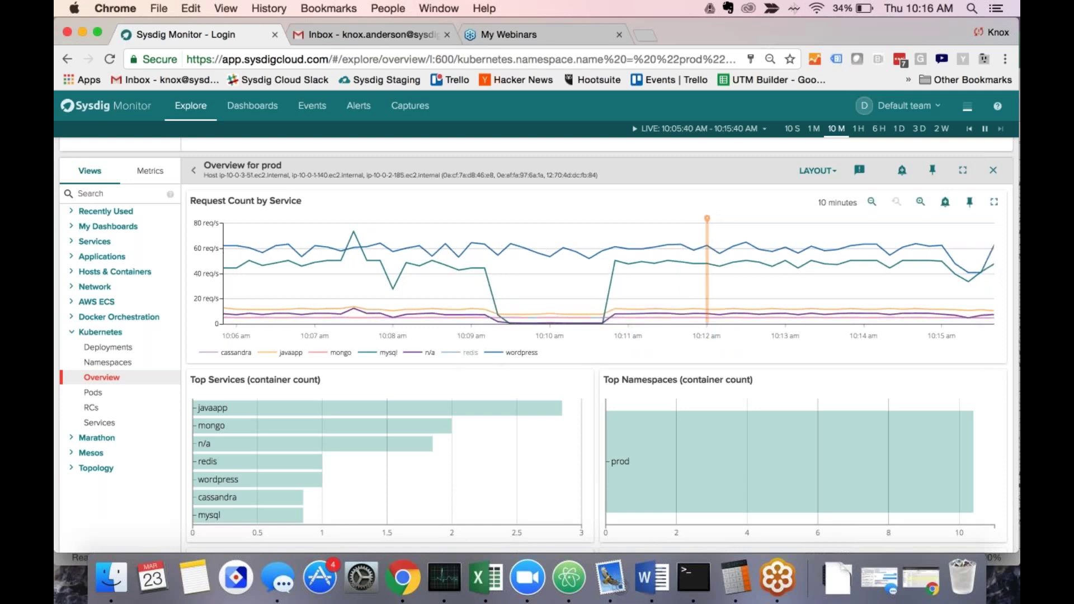
Hide the mysql, n/a and redis series in the Request Count by Service chart and show them again.
click(418, 354)
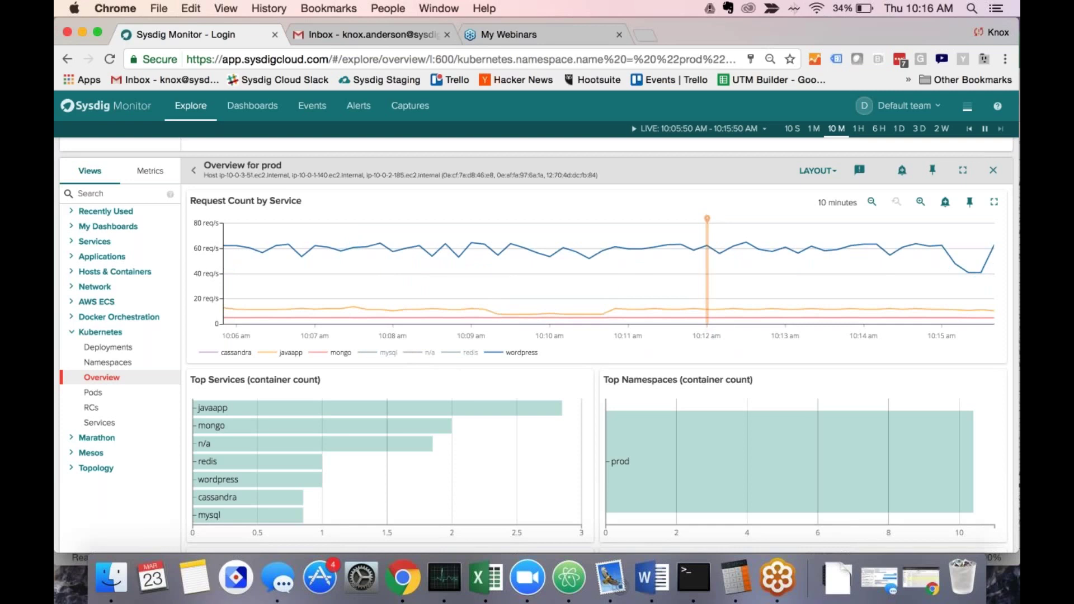
click(388, 352)
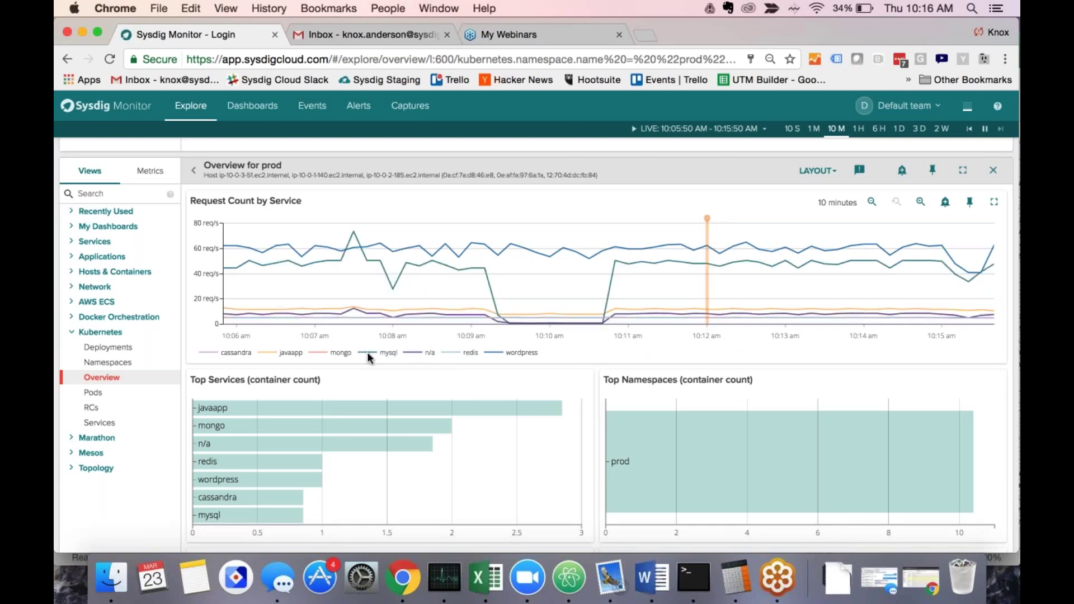
Examine redis's container count and prod's Host Capacity Utilization, Containers per Hosts, Slowest Resources, Top Resources and Top Pods panels.
mouse_move(320, 462)
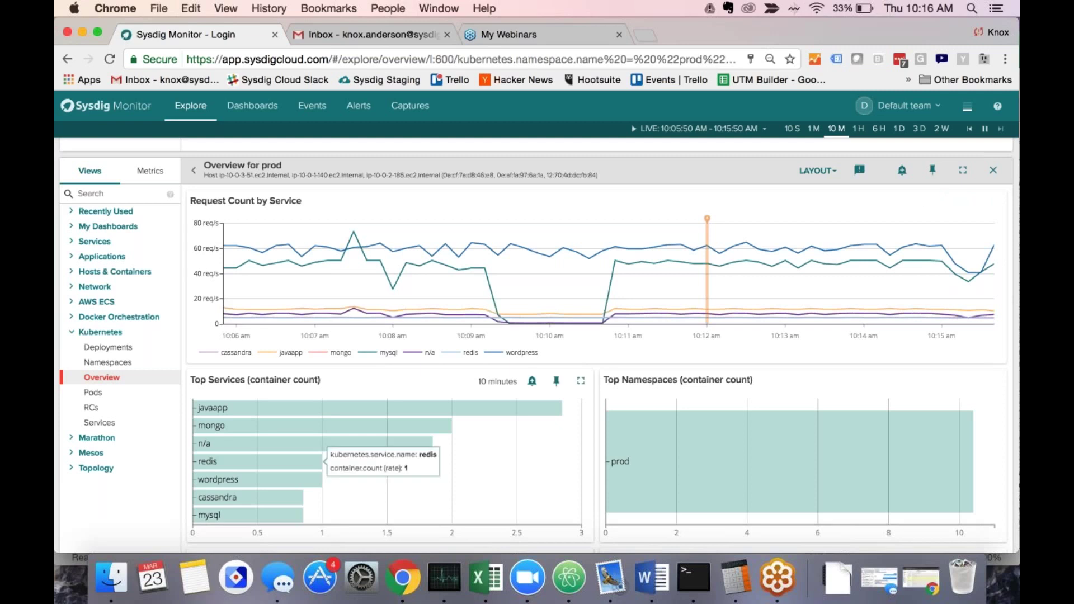
scroll(320, 461, down, 1)
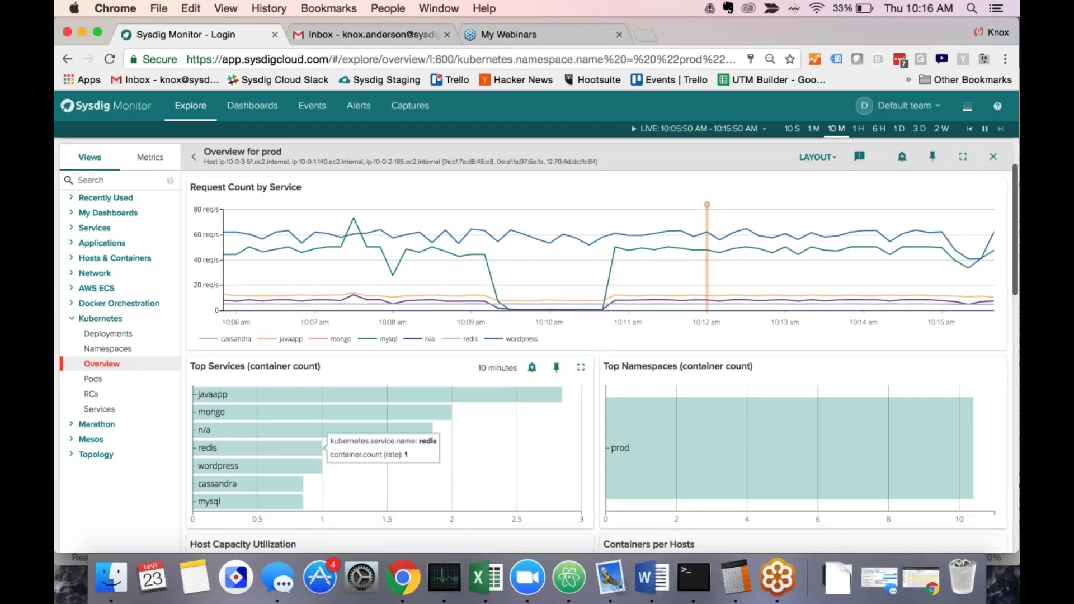
scroll(419, 454, down, 5)
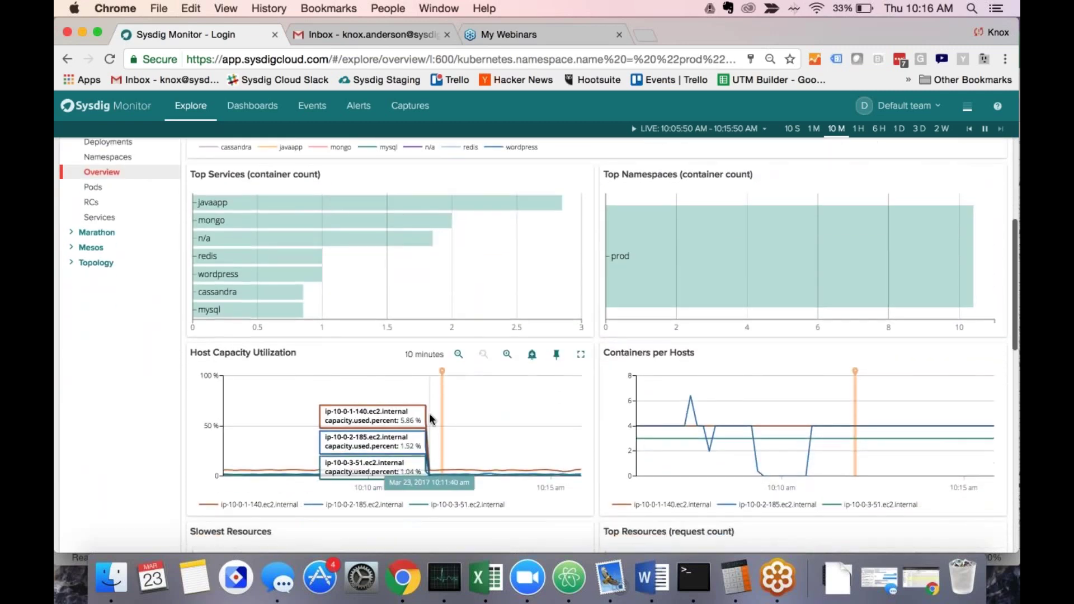
scroll(428, 412, down, 5)
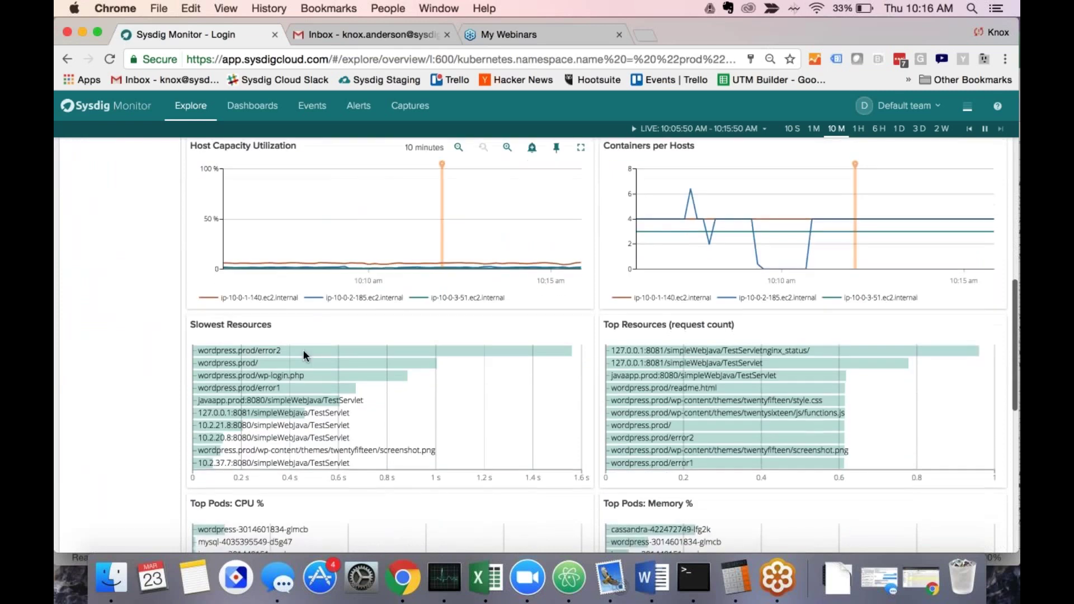
scroll(303, 350, down, 3)
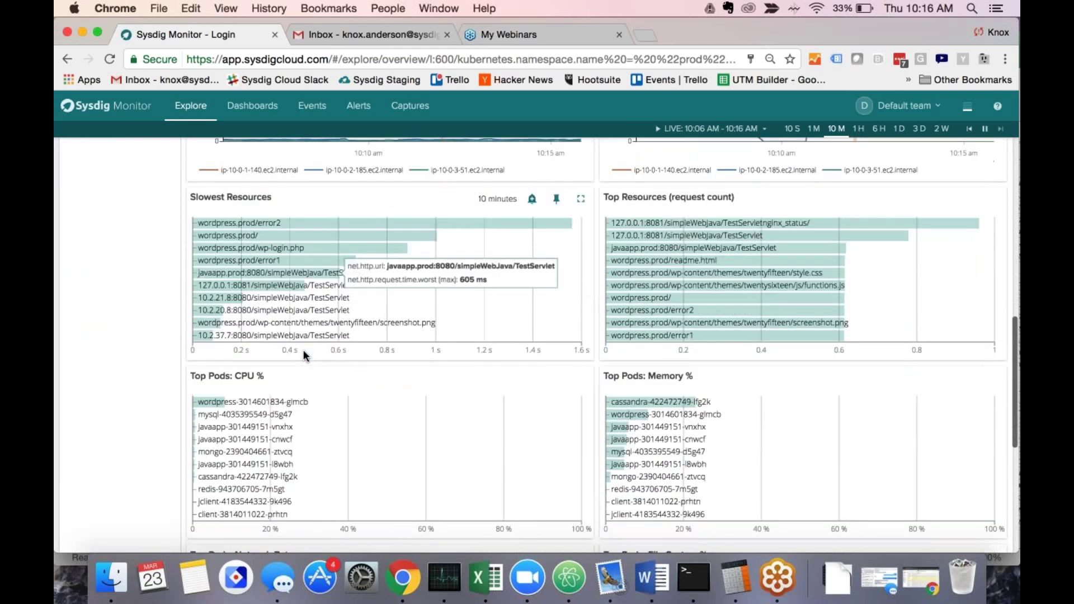
scroll(304, 350, down, 3)
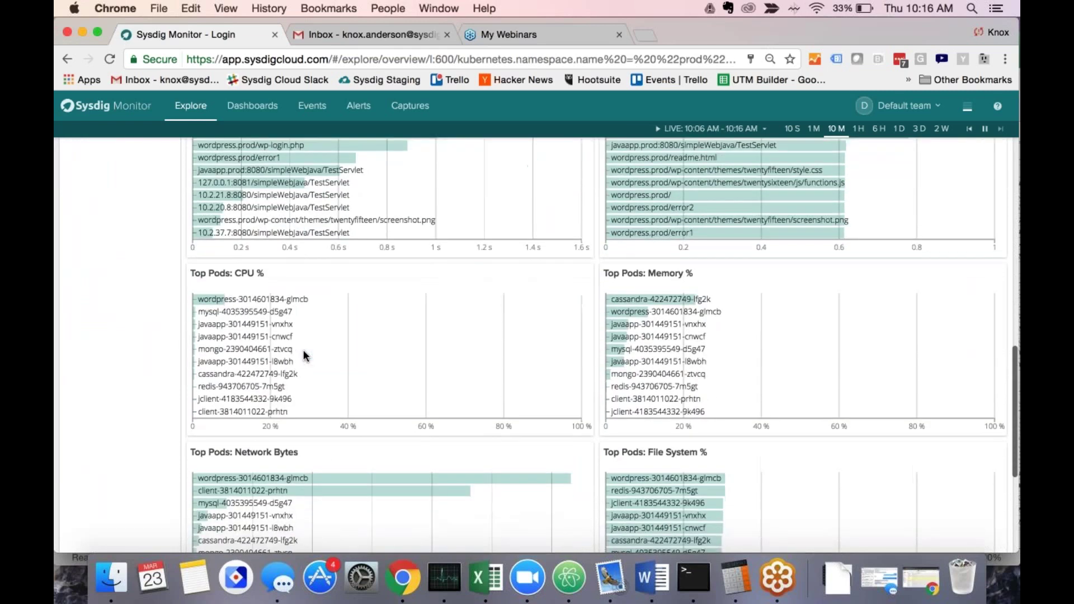
scroll(304, 350, up, 12)
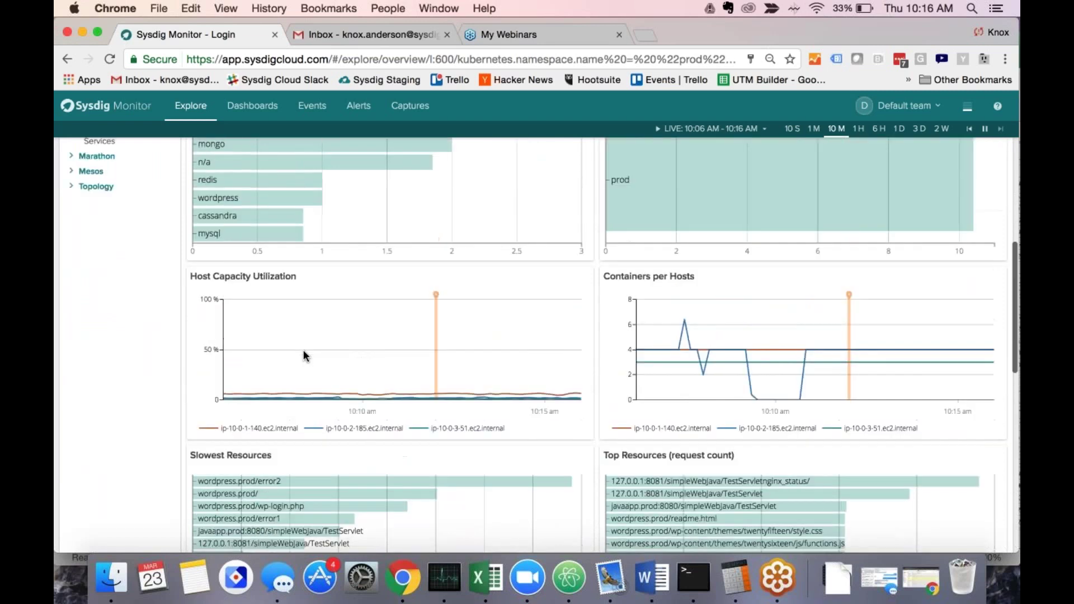
scroll(303, 351, up, 2)
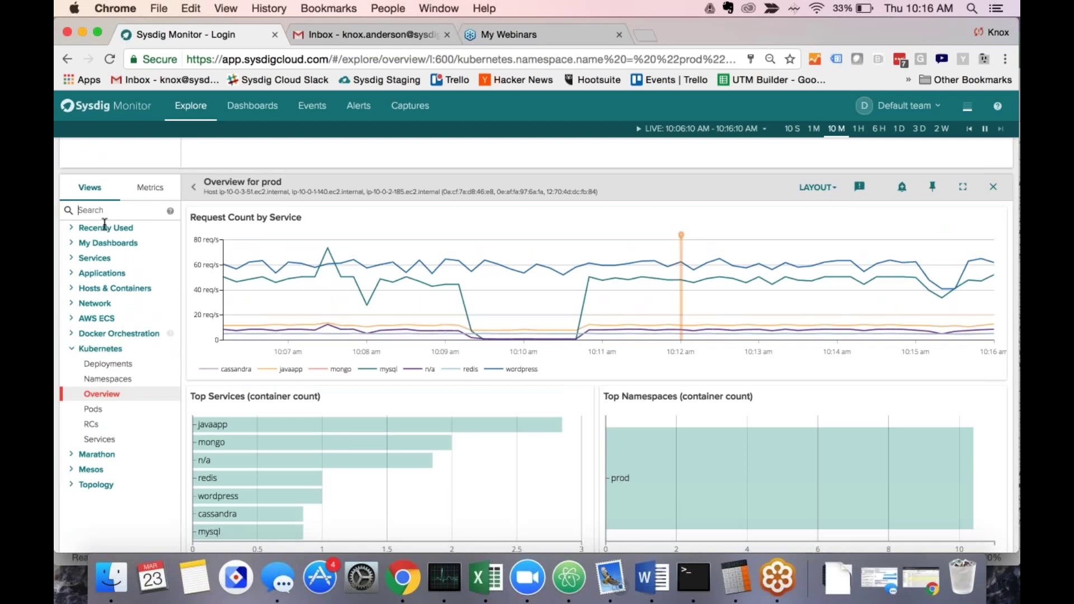
Read the description of the Recently Used category and open the Network Connections Table view for prod.
click(79, 210)
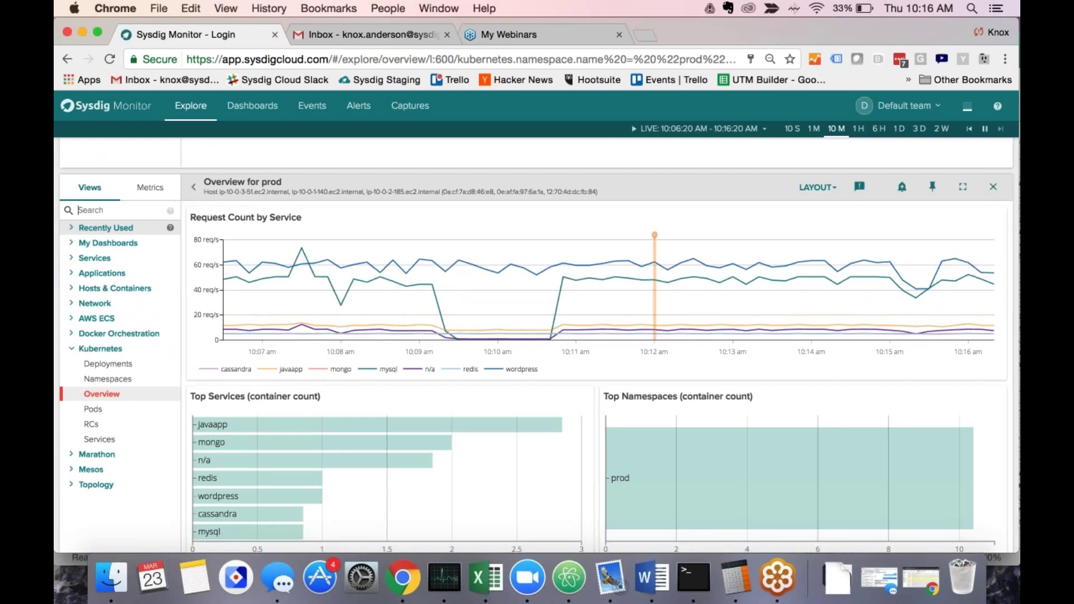
mouse_move(170, 227)
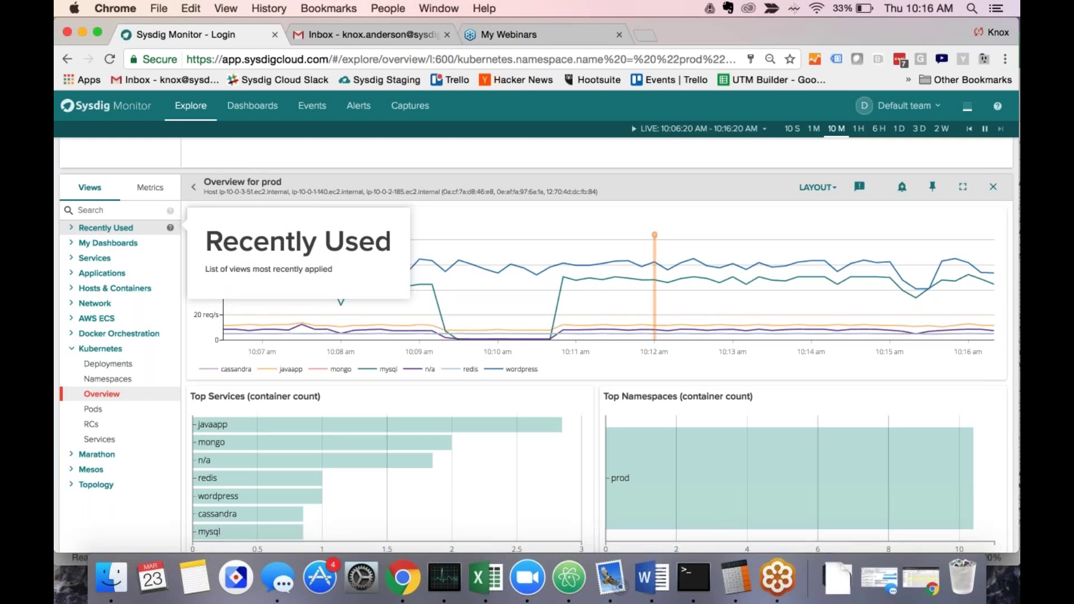
click(72, 306)
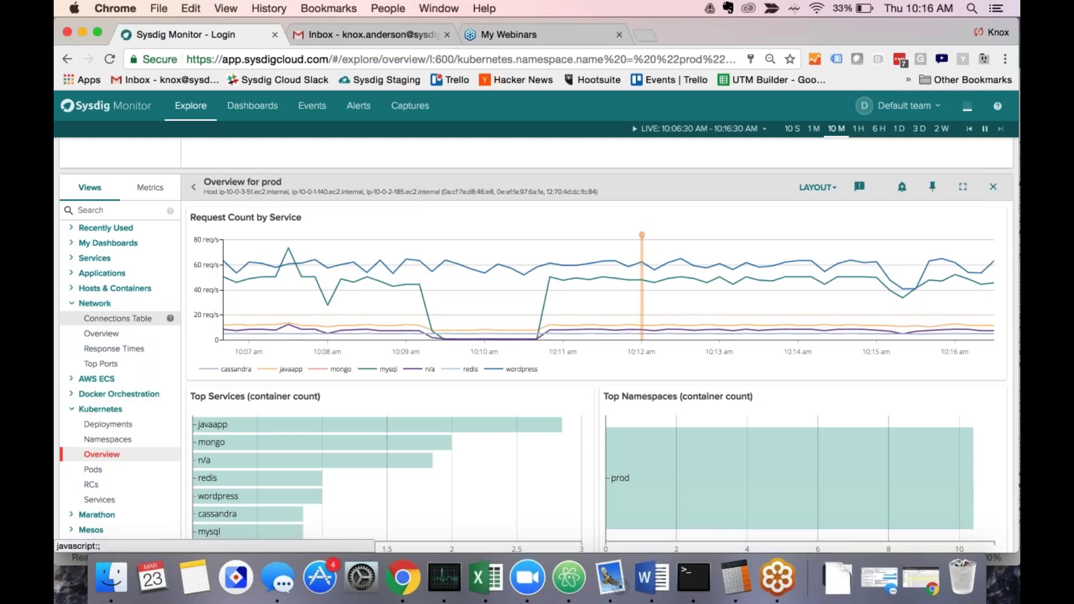
click(117, 318)
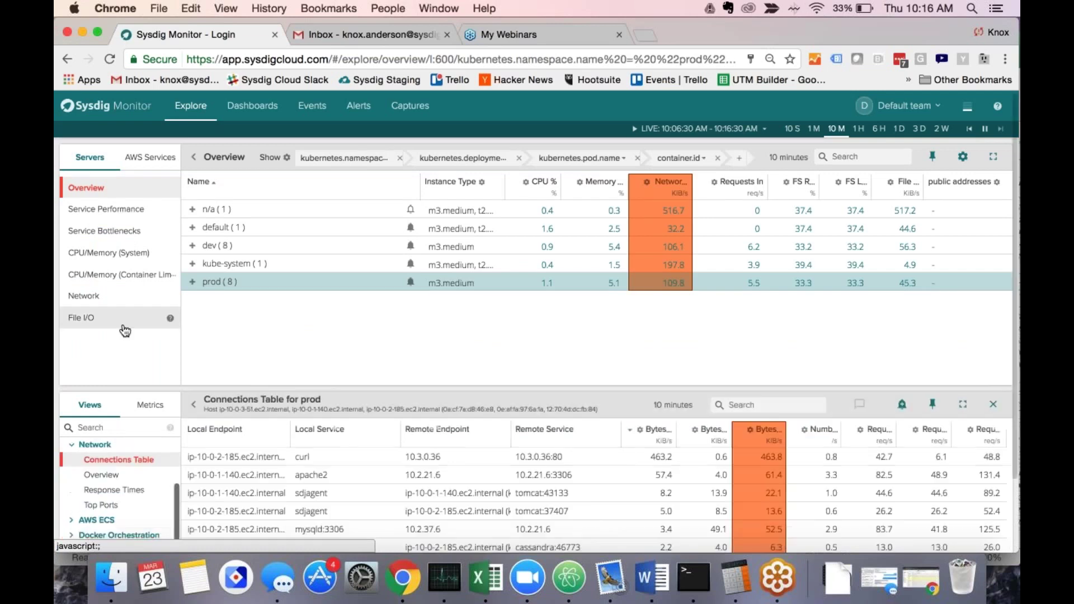
Expand the prod namespace, select the cassandra deployment and review its network connections.
scroll(190, 284, down, 1)
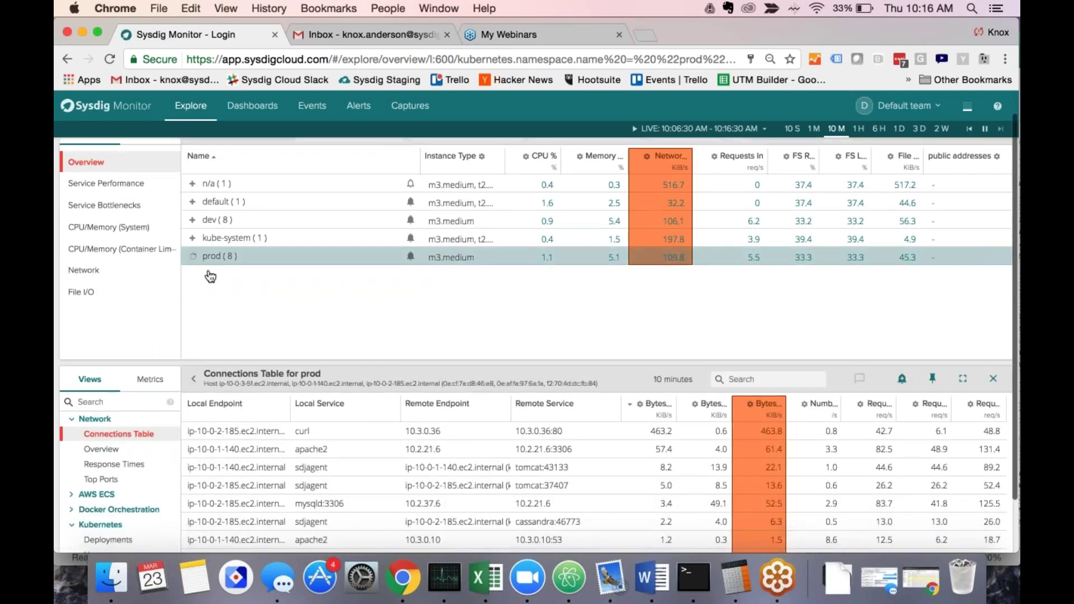
click(222, 281)
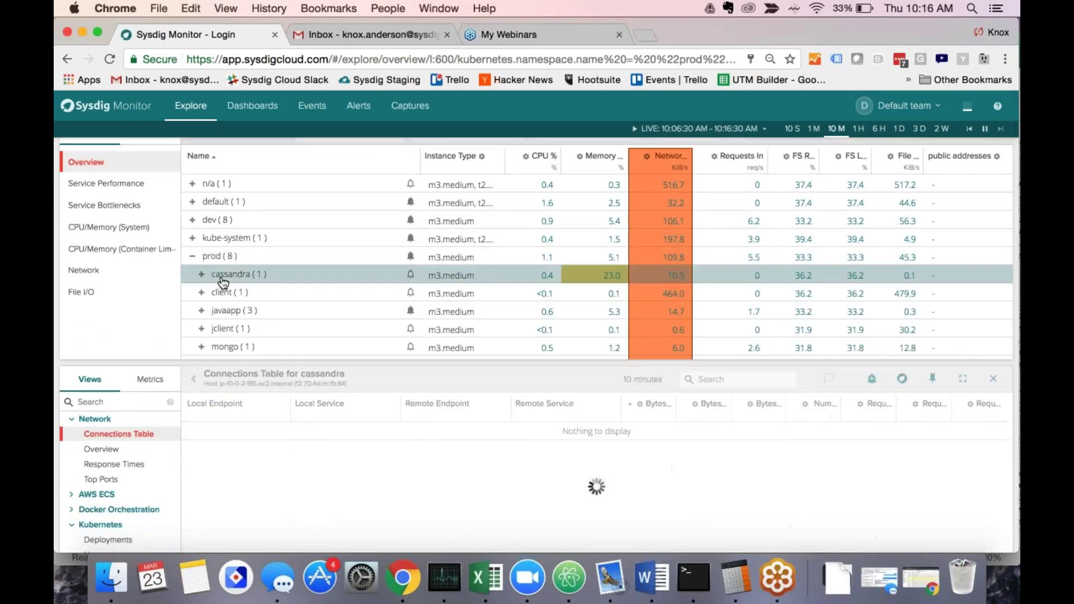
scroll(350, 425, down, 2)
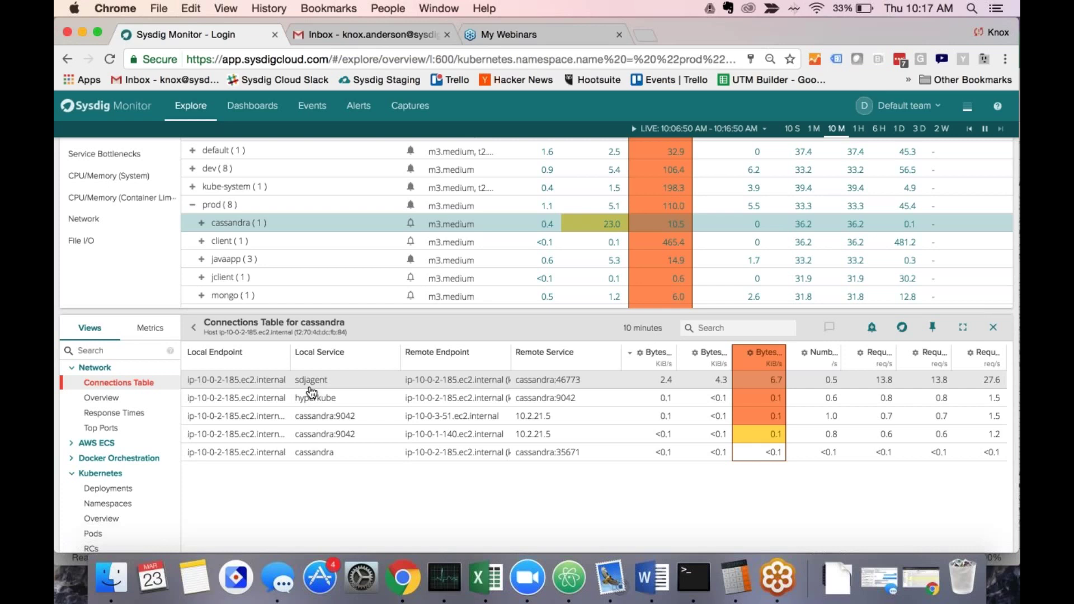
scroll(311, 390, down, 1)
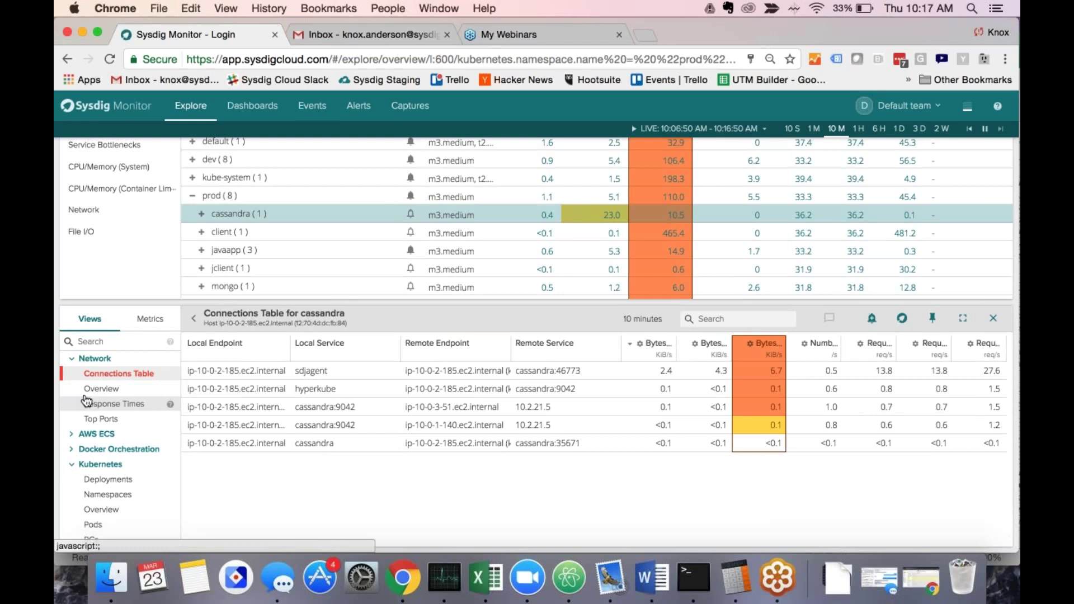
Expand the Services view category and open the HTTP Top Requests view for cassandra.
scroll(86, 400, up, 6)
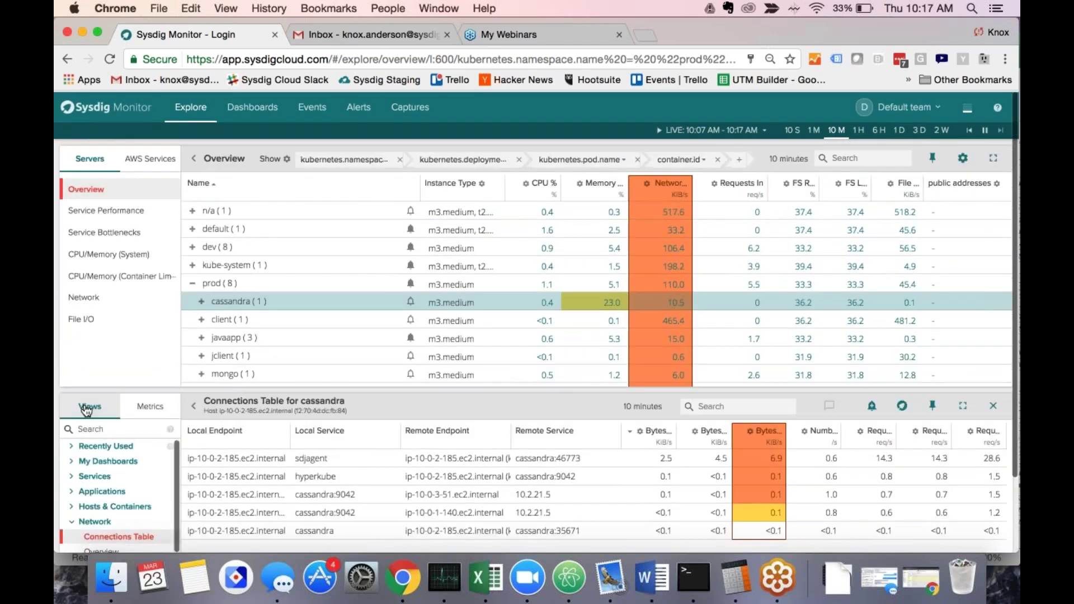
click(84, 476)
scroll(95, 469, down, 3)
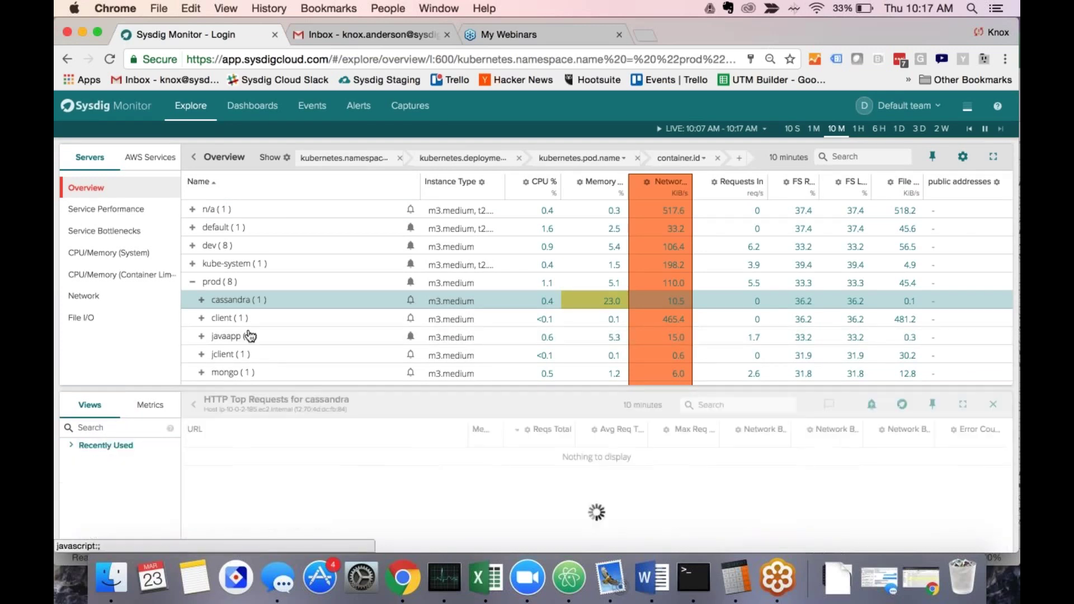
Select the wordpress deployment in prod and examine its top HTTP requests by URL, request time, network bytes and error count.
scroll(250, 336, down, 3)
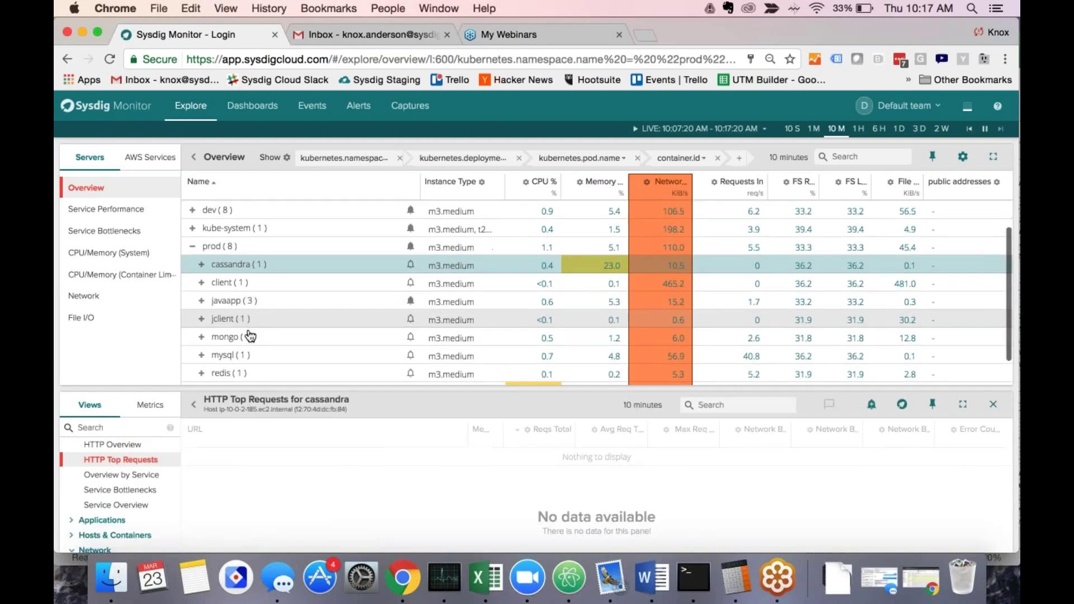
click(242, 375)
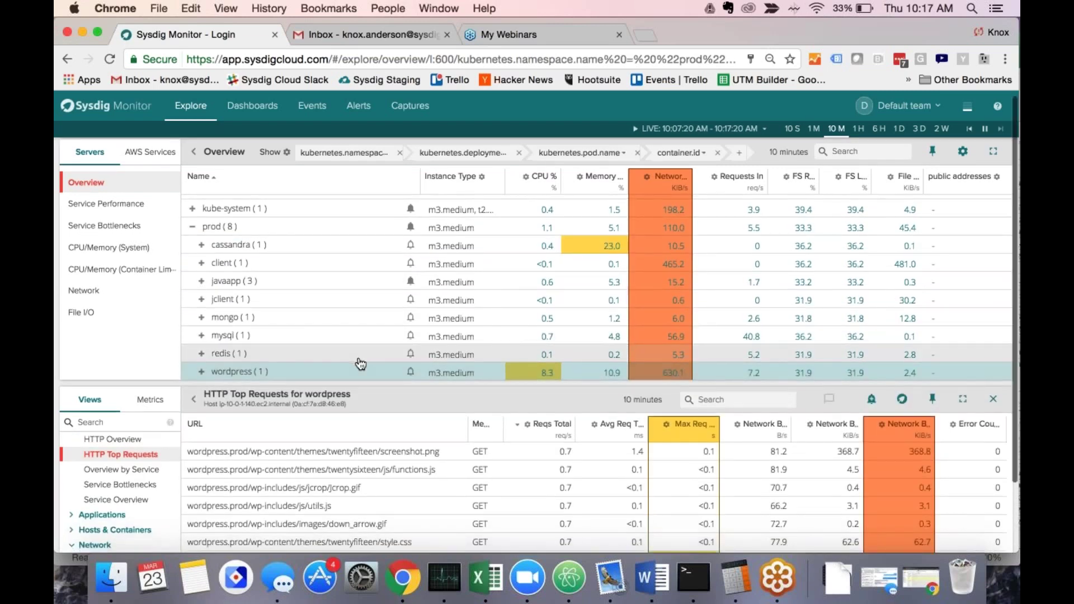
scroll(361, 365, down, 3)
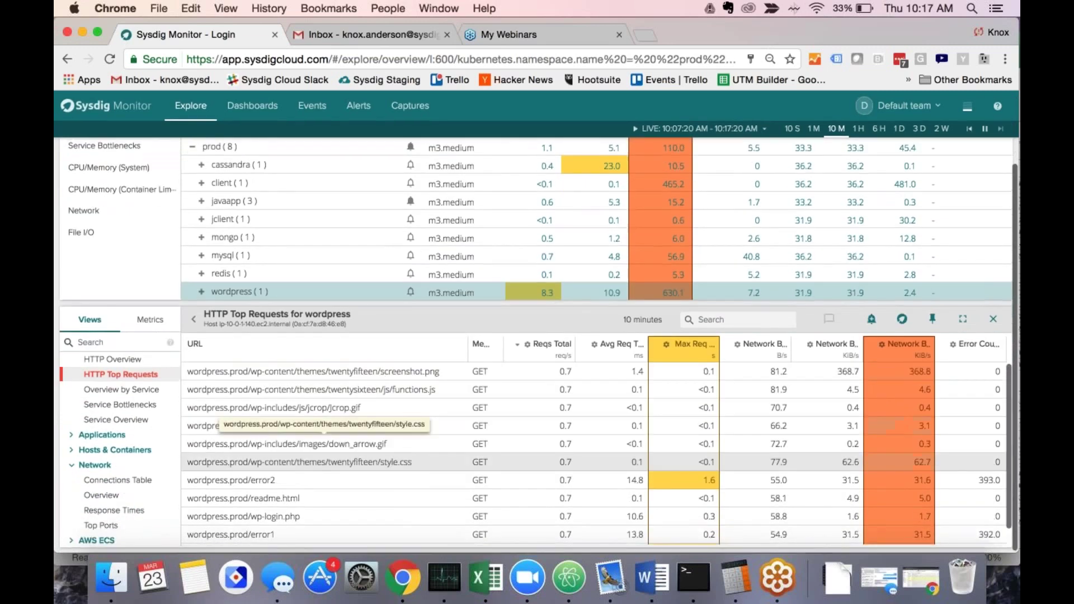
scroll(379, 382, up, 1)
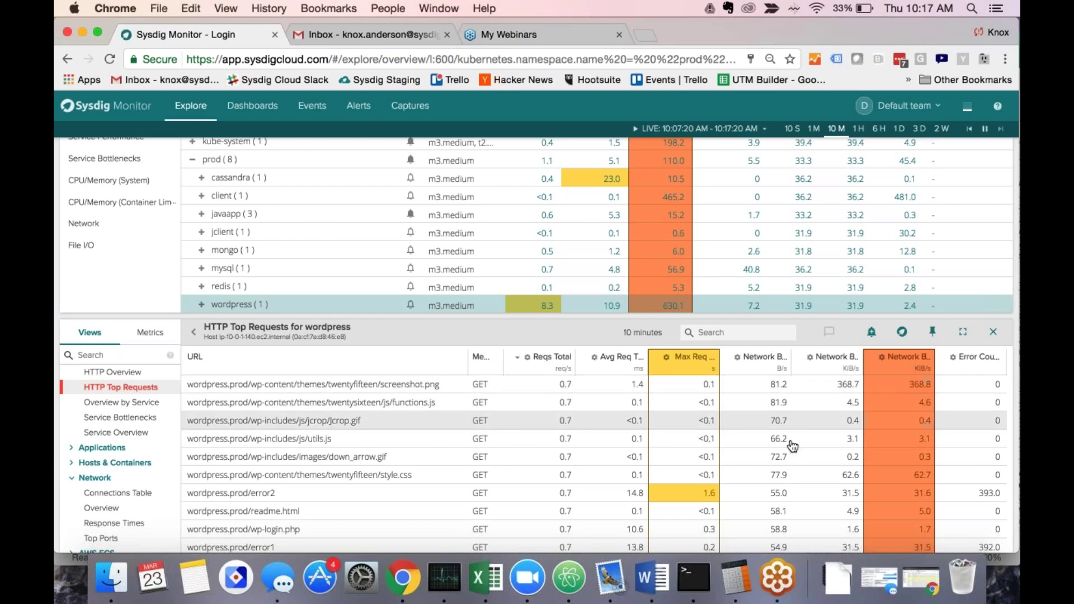
scroll(910, 430, down, 1)
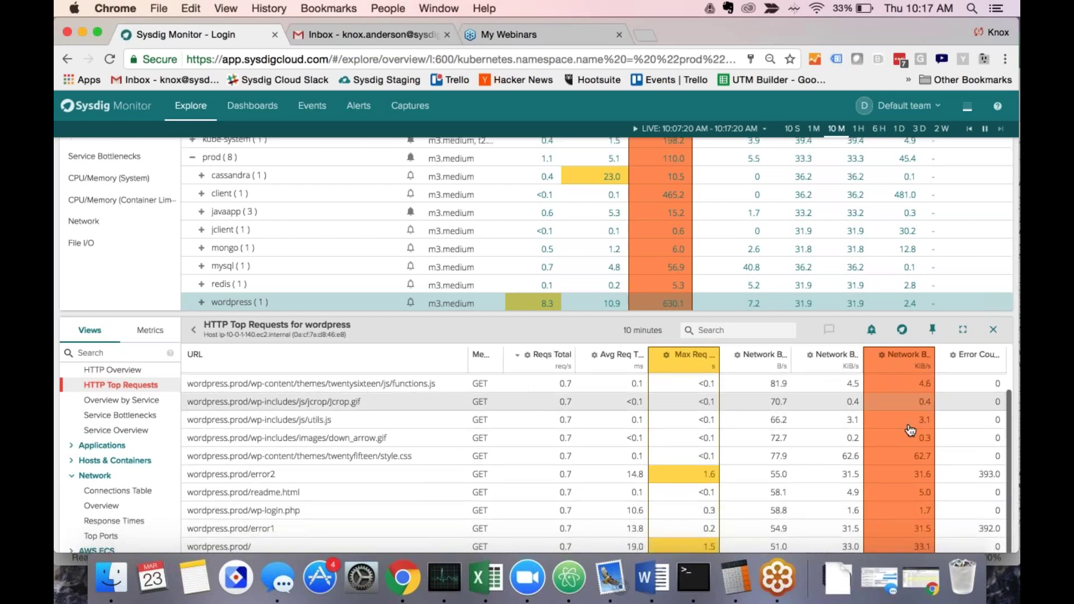
scroll(910, 430, down, 1)
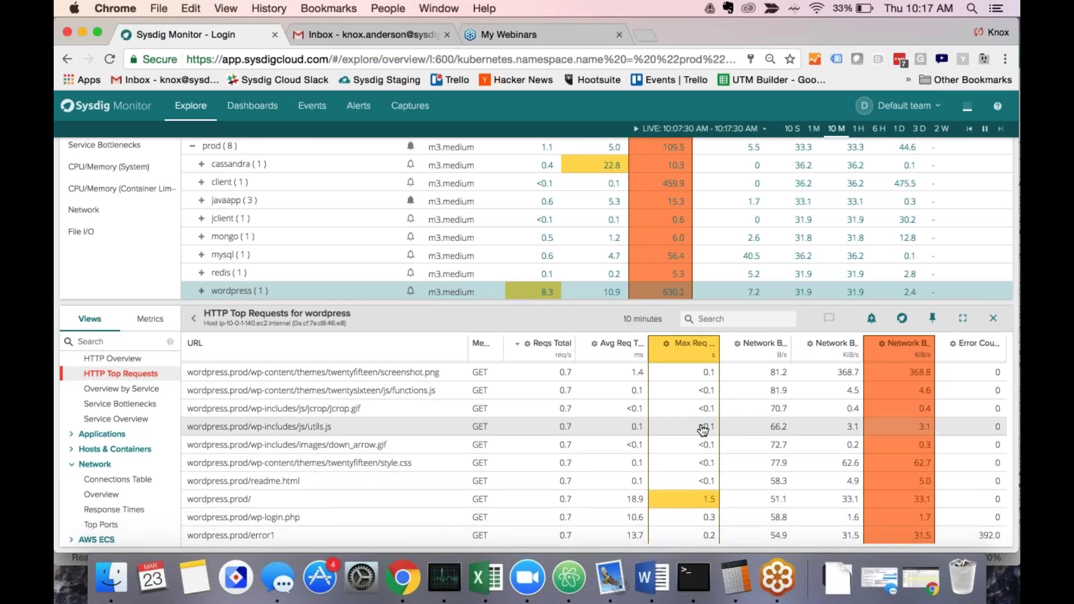
scroll(429, 436, down, 1)
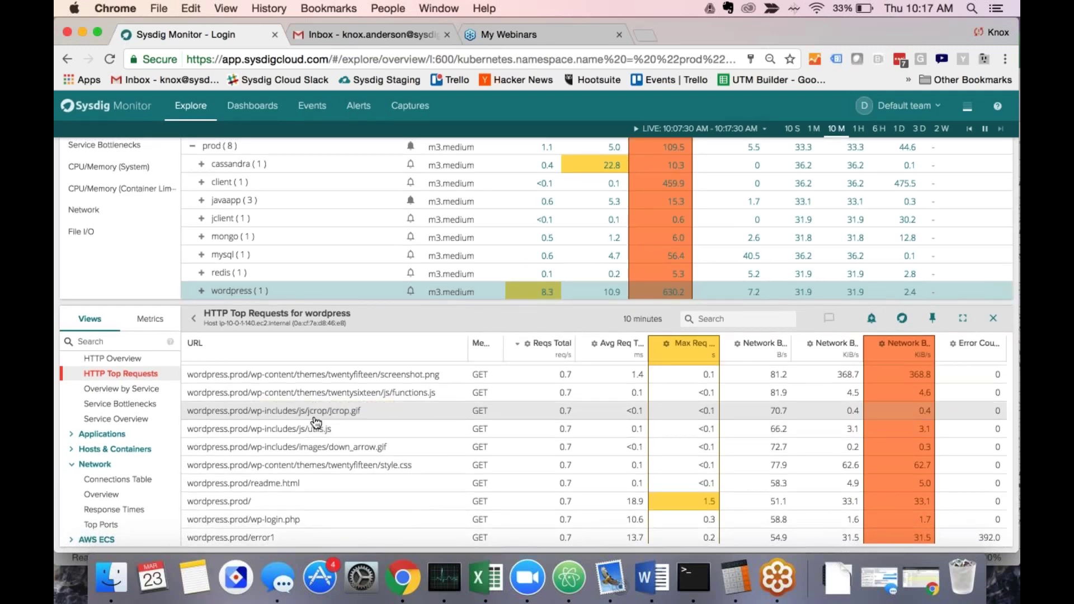
Expand the Docker Orchestration view category for wordpress.
scroll(78, 520, down, 3)
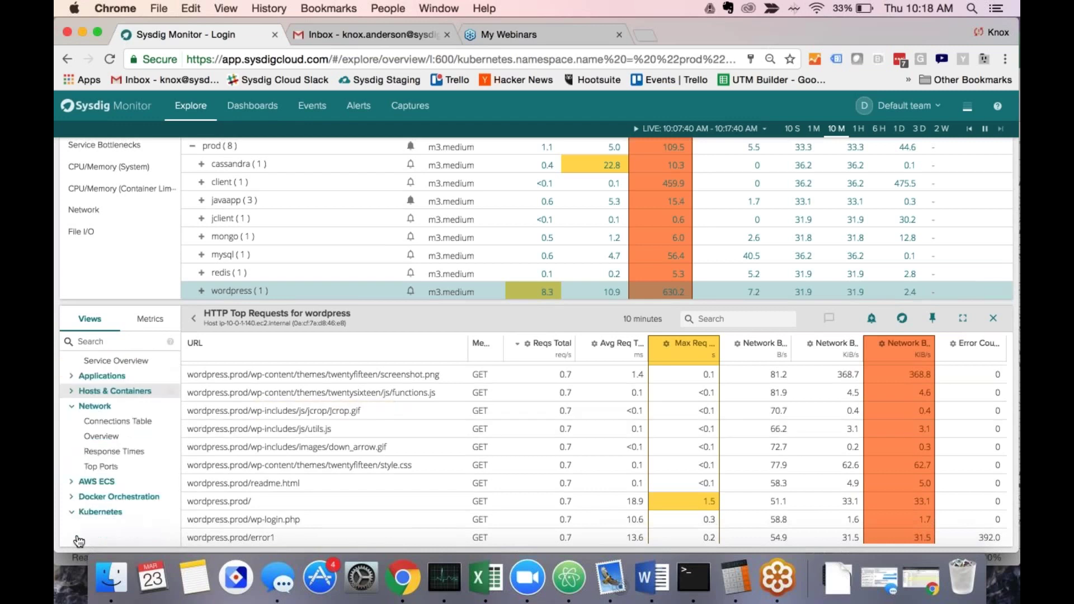
click(84, 496)
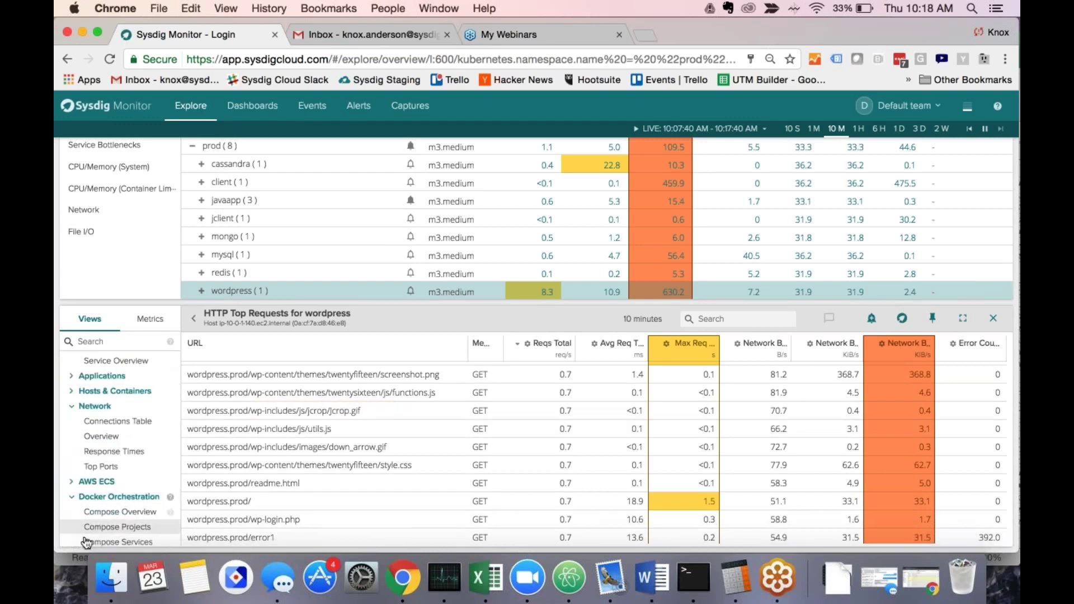
Open the Swarm Overview view for wordpress and review its charts of host containers, request resources and top containers by CPU, memory, network and file system.
scroll(92, 526, up, 3)
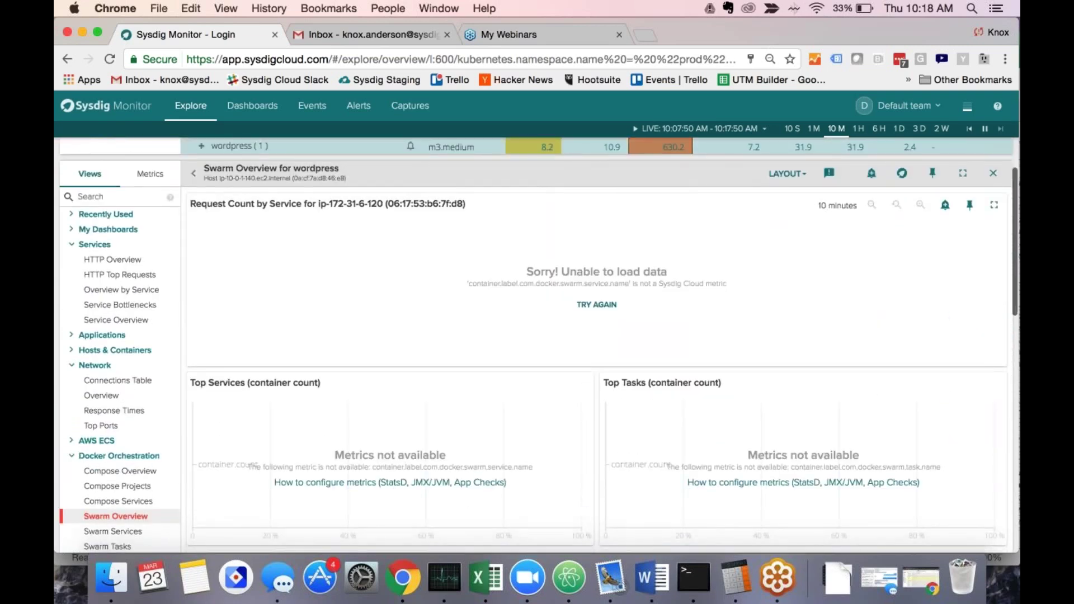
scroll(290, 315, down, 5)
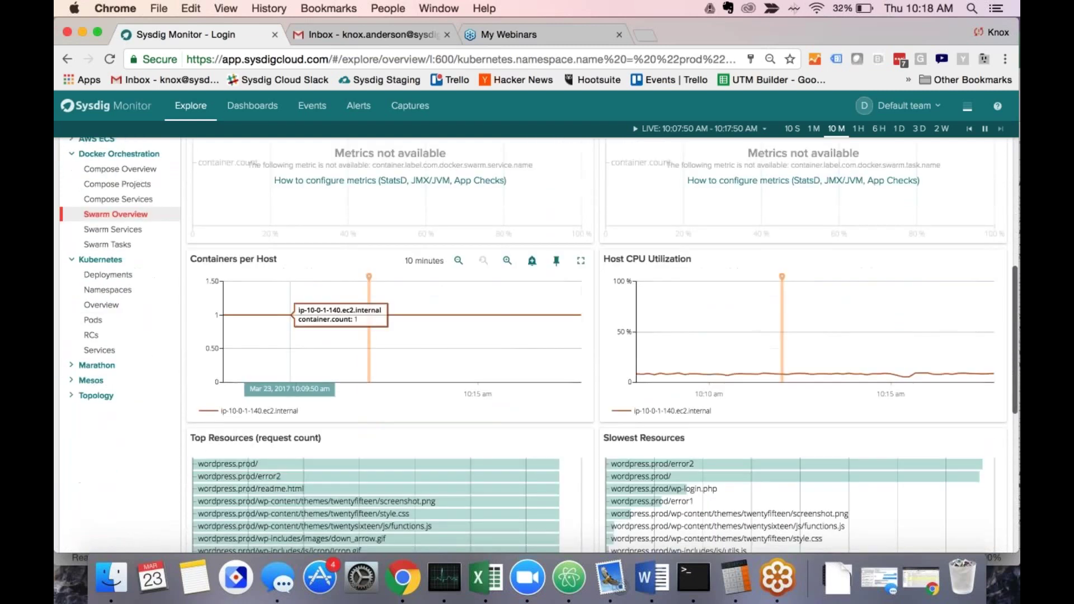
scroll(290, 315, down, 3)
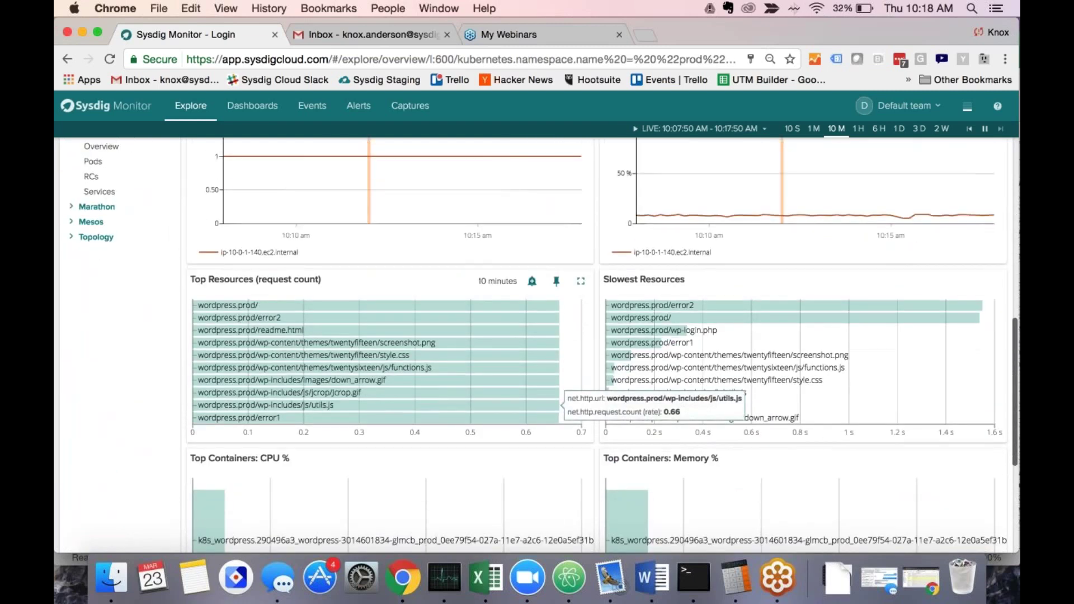
scroll(392, 336, down, 3)
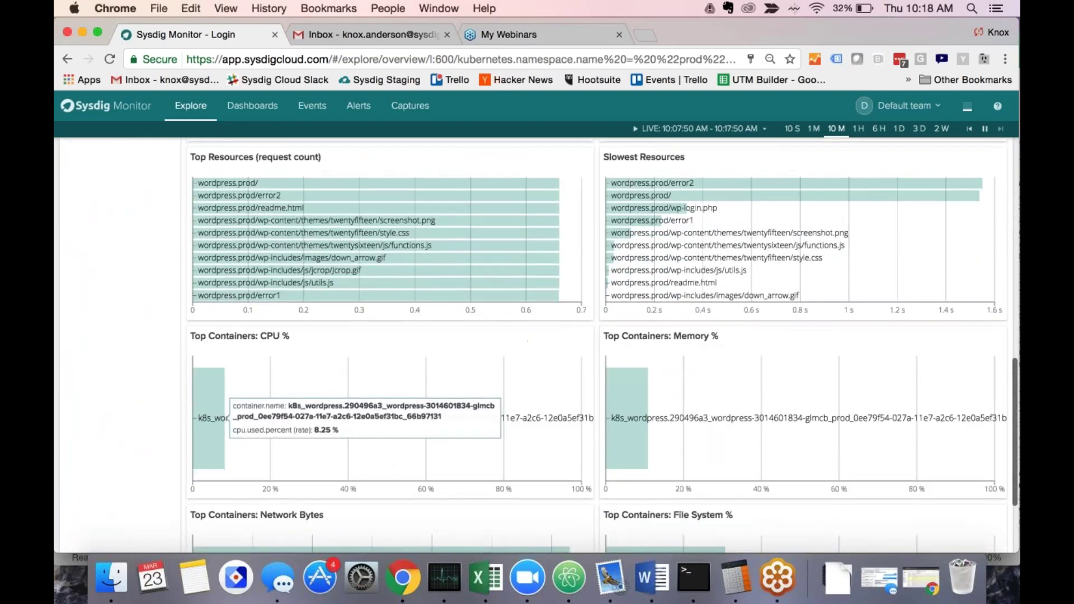
scroll(536, 342, down, 1)
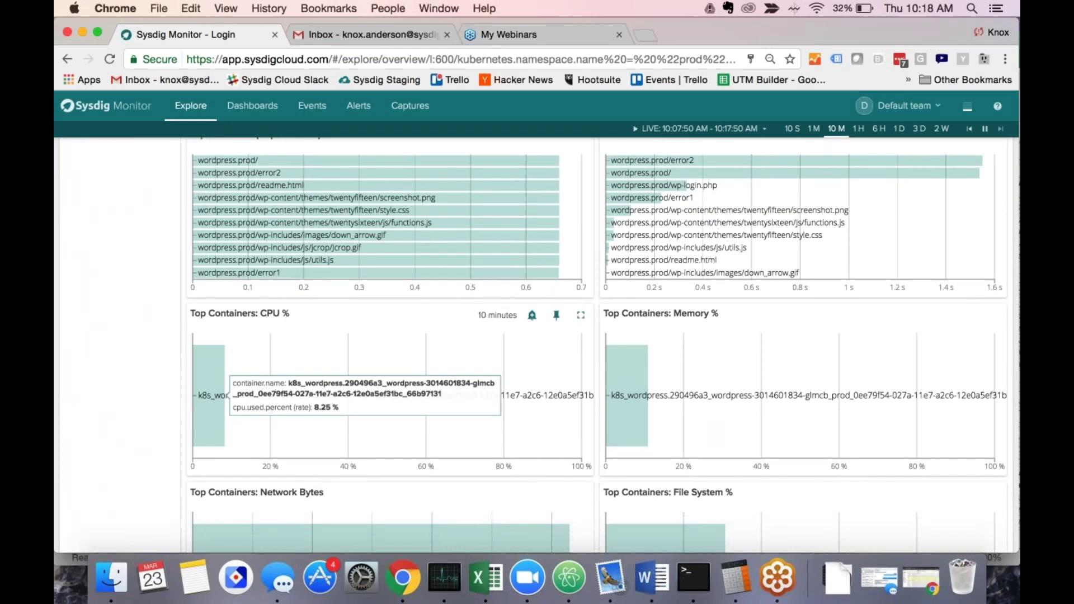
scroll(693, 508, down, 2)
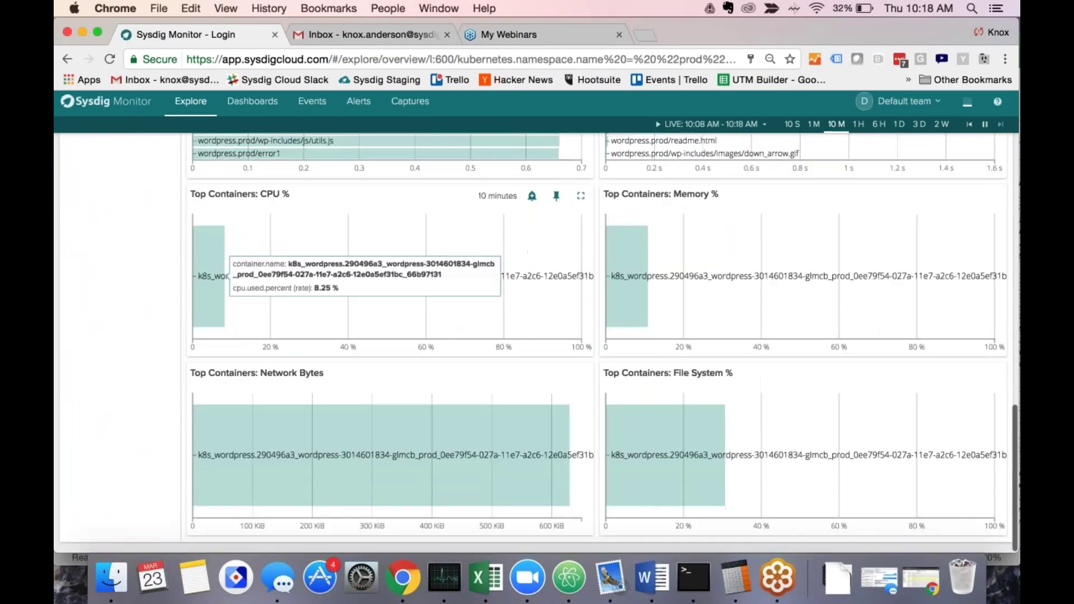
scroll(457, 441, up, 1)
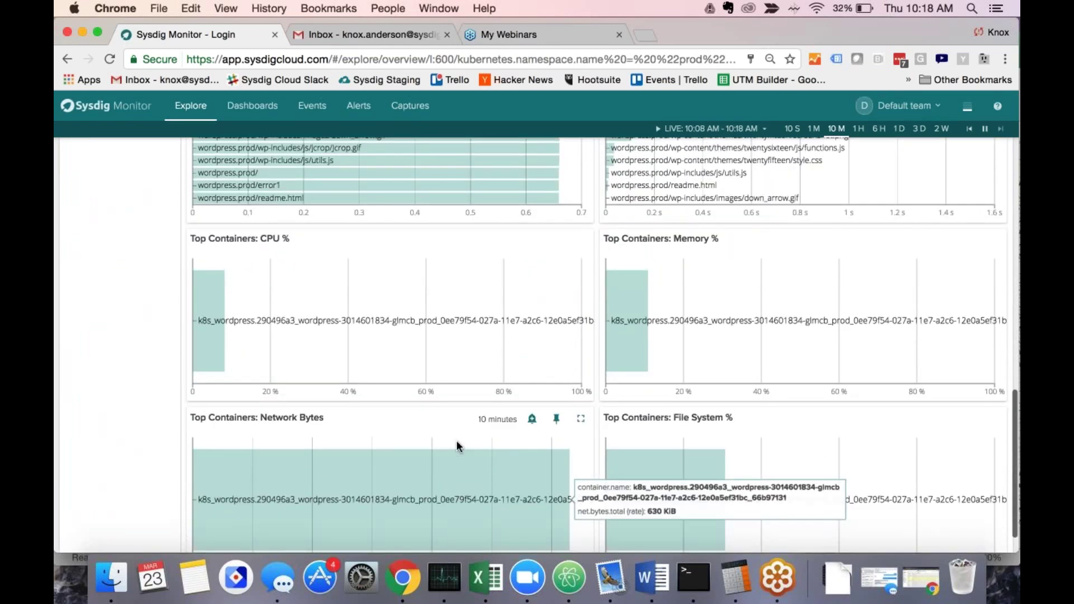
scroll(456, 441, up, 8)
scroll(449, 436, up, 6)
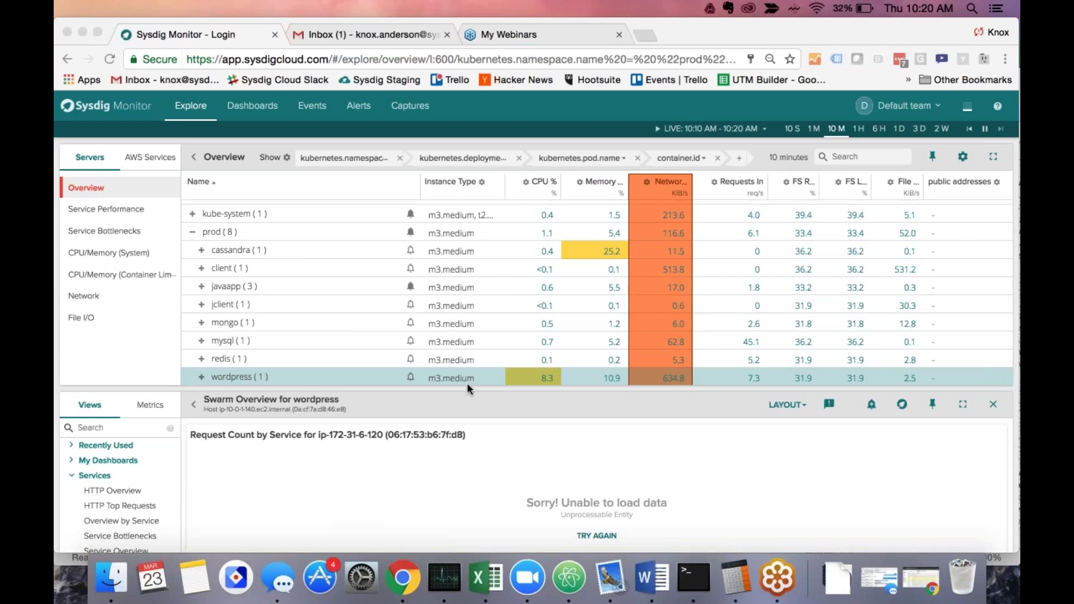
scroll(468, 389, down, 2)
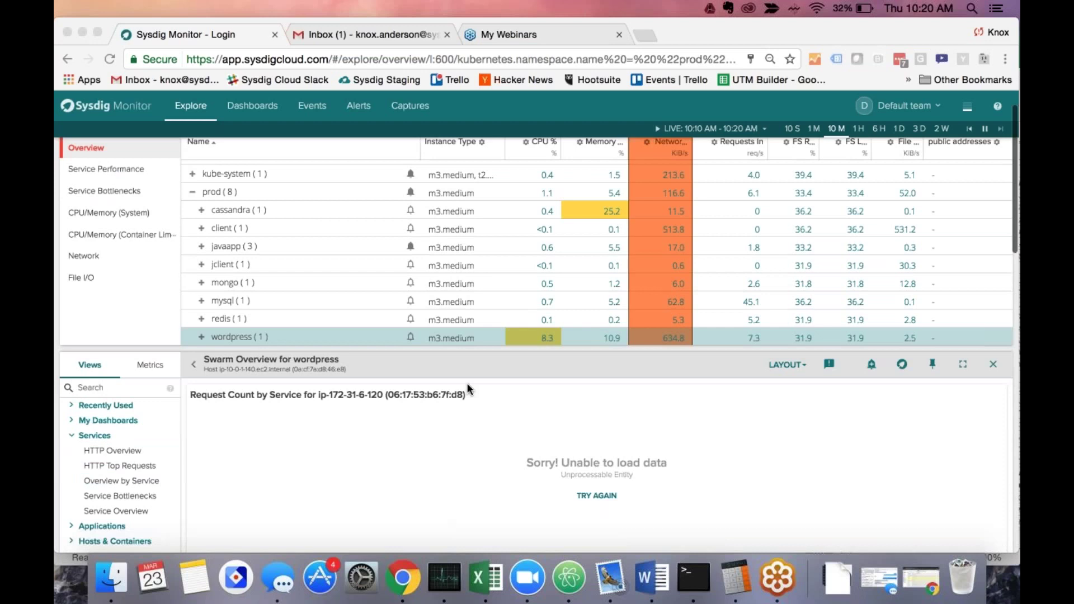
scroll(467, 389, down, 4)
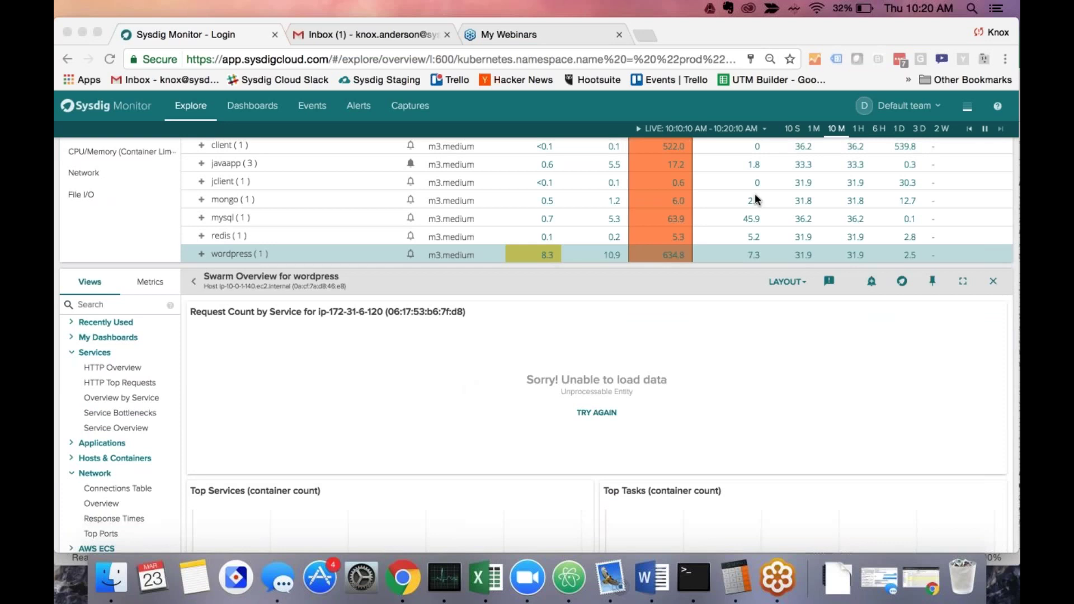
click(226, 200)
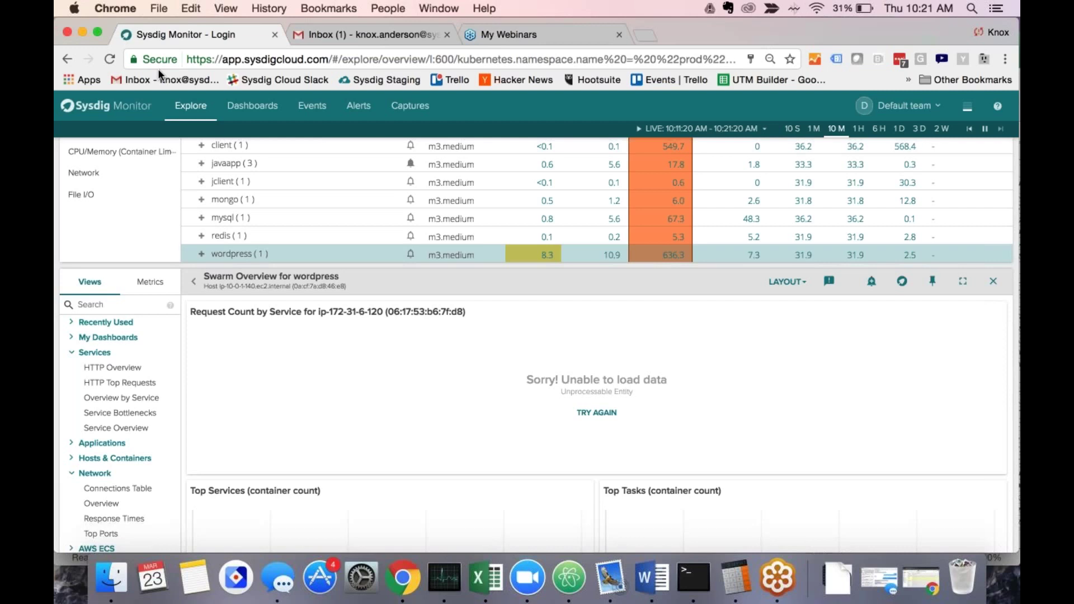
Switch to the dashboards and open the shared Kubernetes - Logical Map dashboard.
click(251, 105)
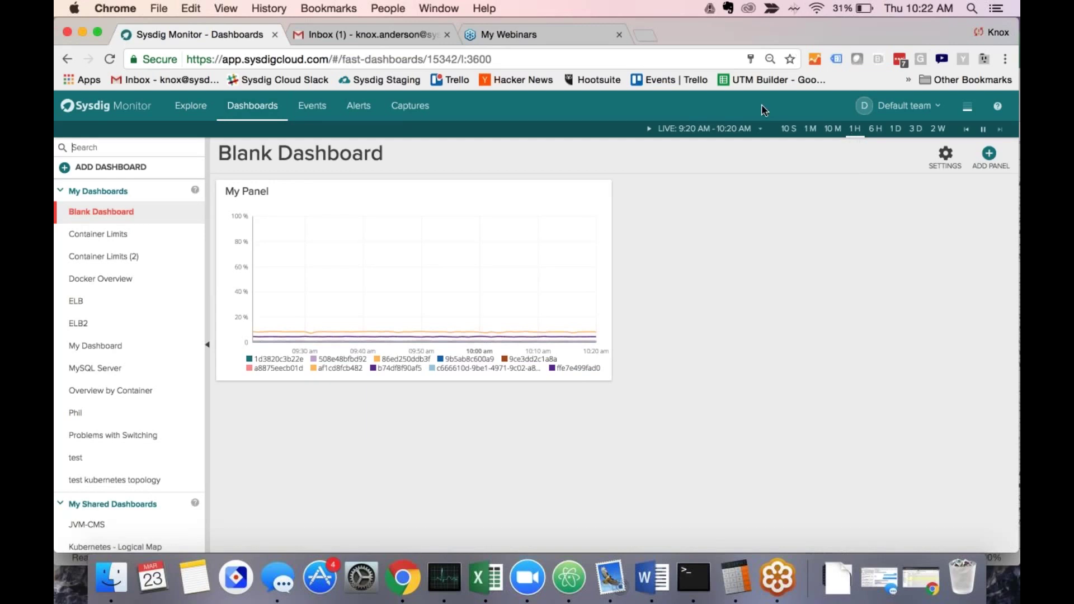
scroll(97, 355, down, 5)
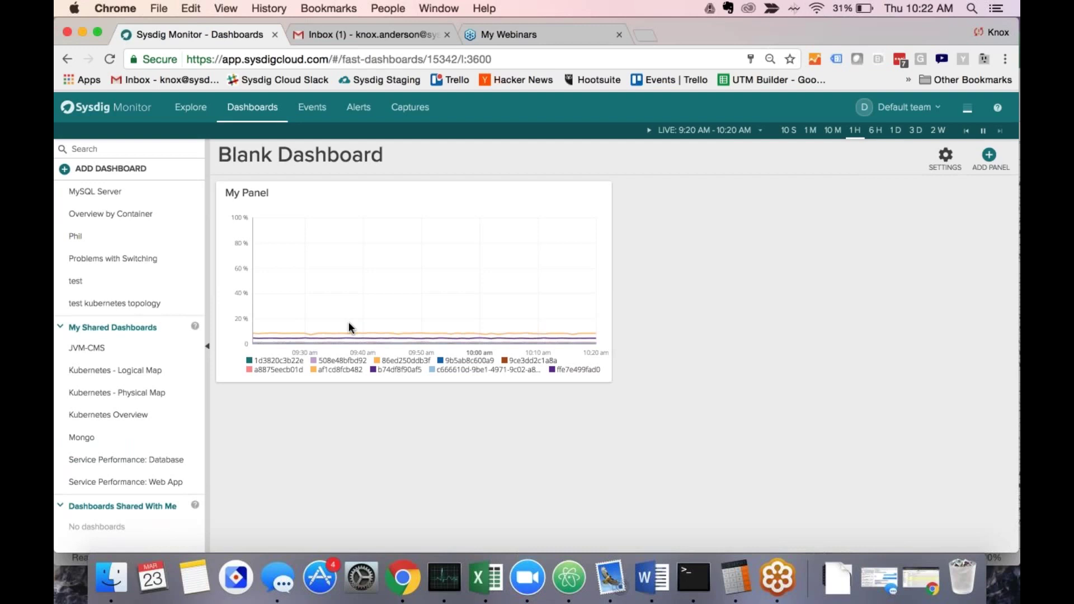
scroll(92, 390, up, 1)
click(93, 395)
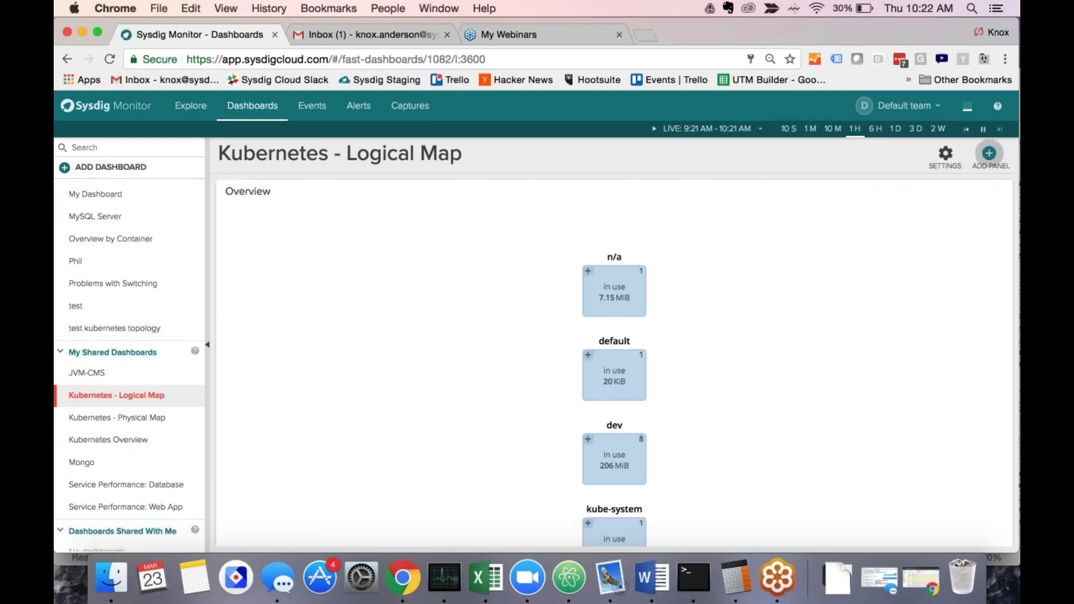
Preview a new cpu.used.percent panel as a time series, bar list, number and topology map, without saving it.
click(989, 153)
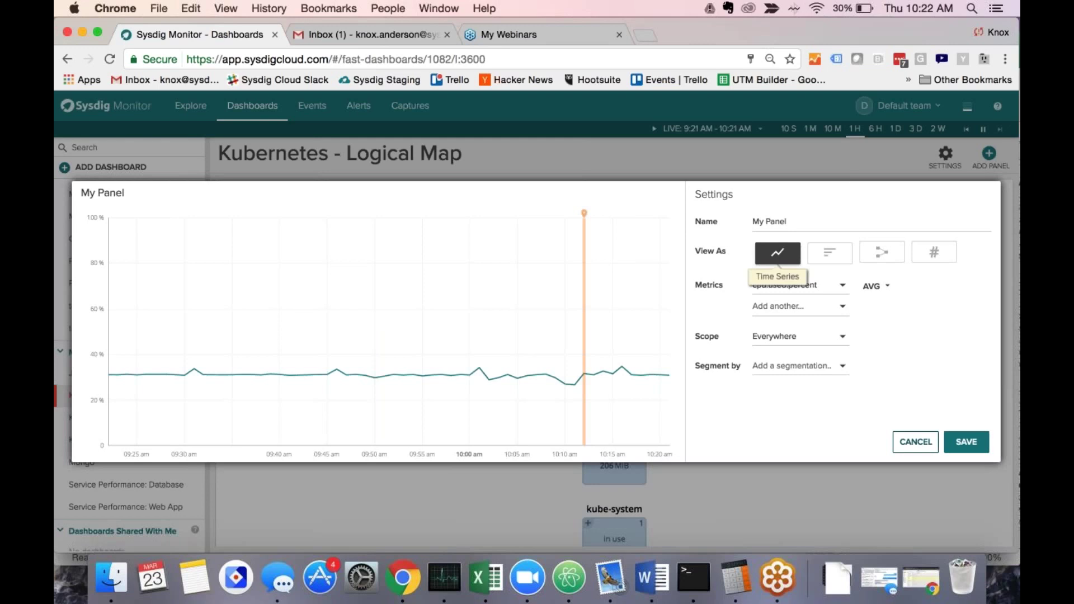
mouse_move(480, 367)
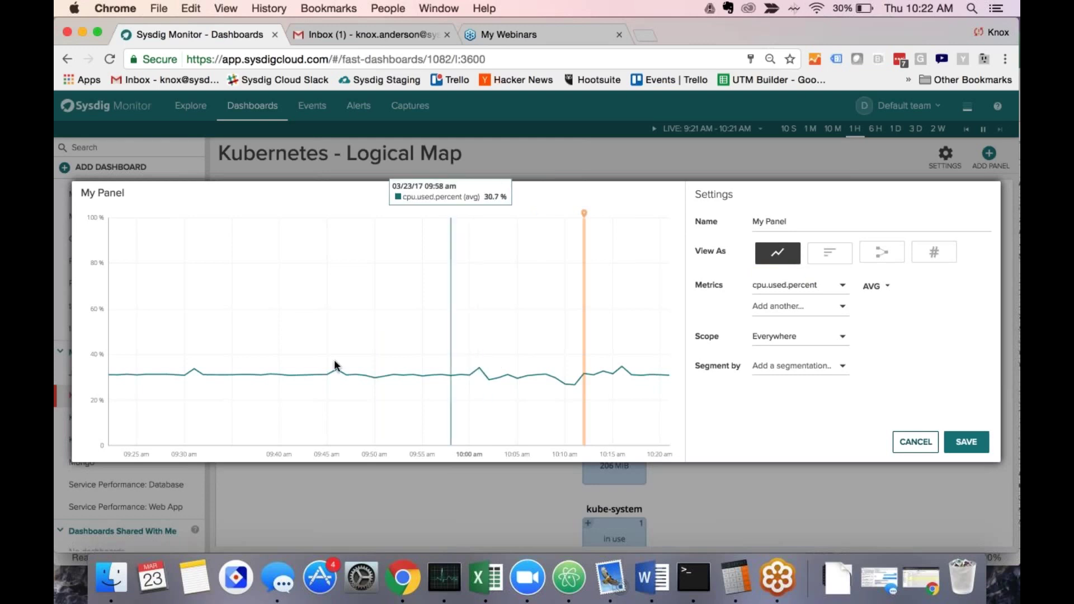
click(829, 253)
mouse_move(144, 345)
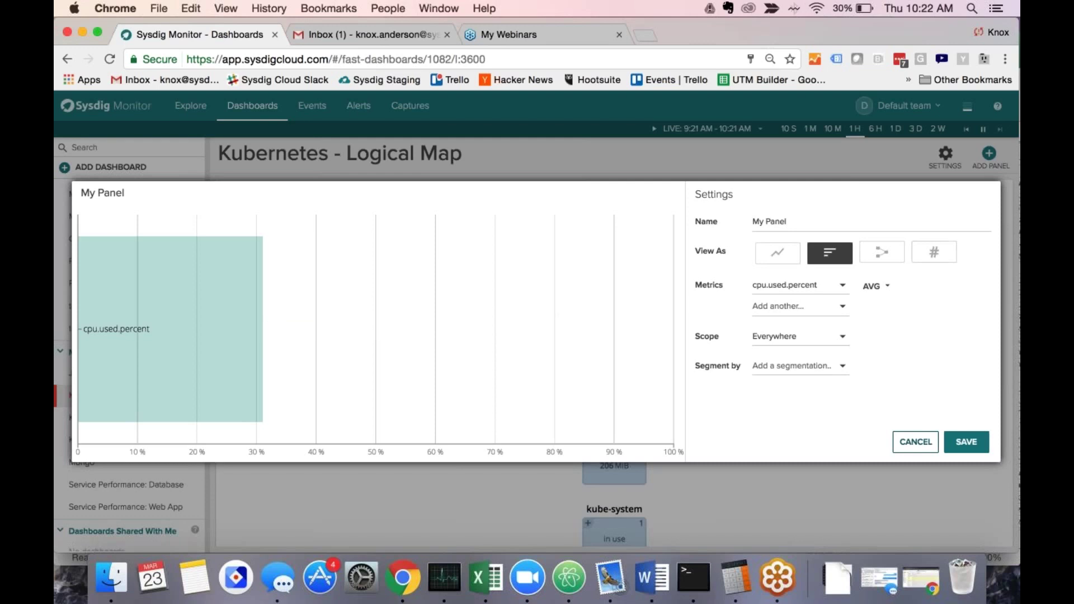
click(942, 256)
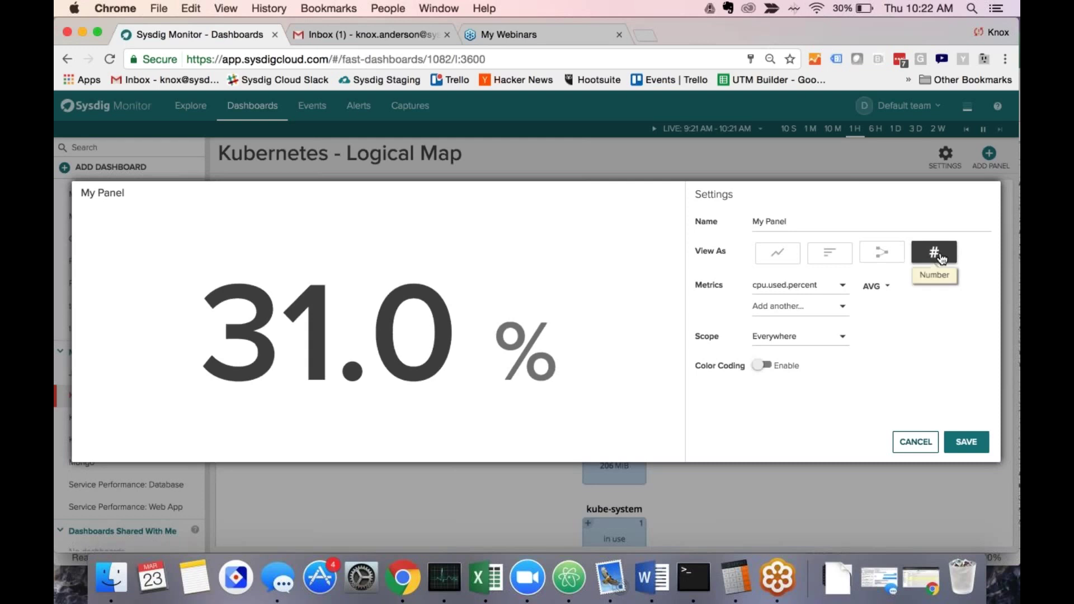
click(893, 259)
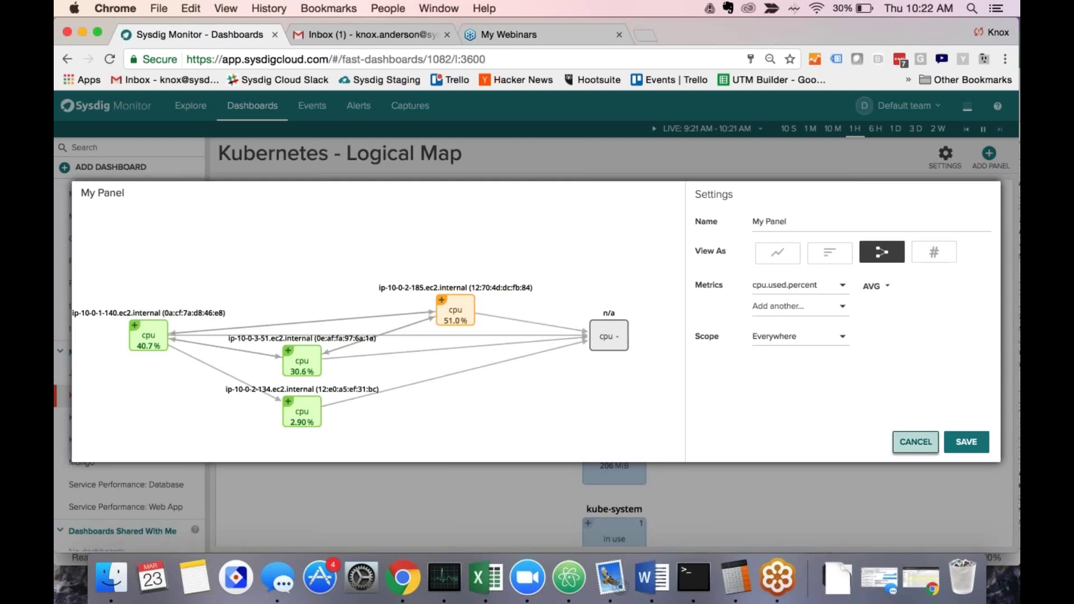
click(915, 442)
Drill into host ip-10-0-3-51 down to its redis container in the Kubernetes - Physical Map dashboard and check the Map panel's settings.
click(111, 419)
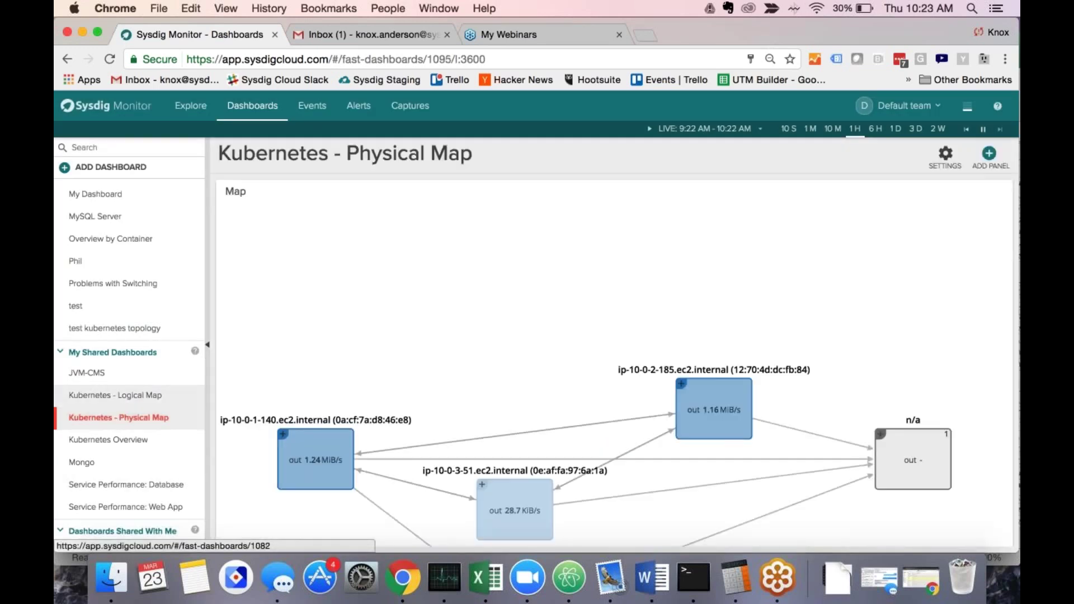
drag(307, 261, 310, 219)
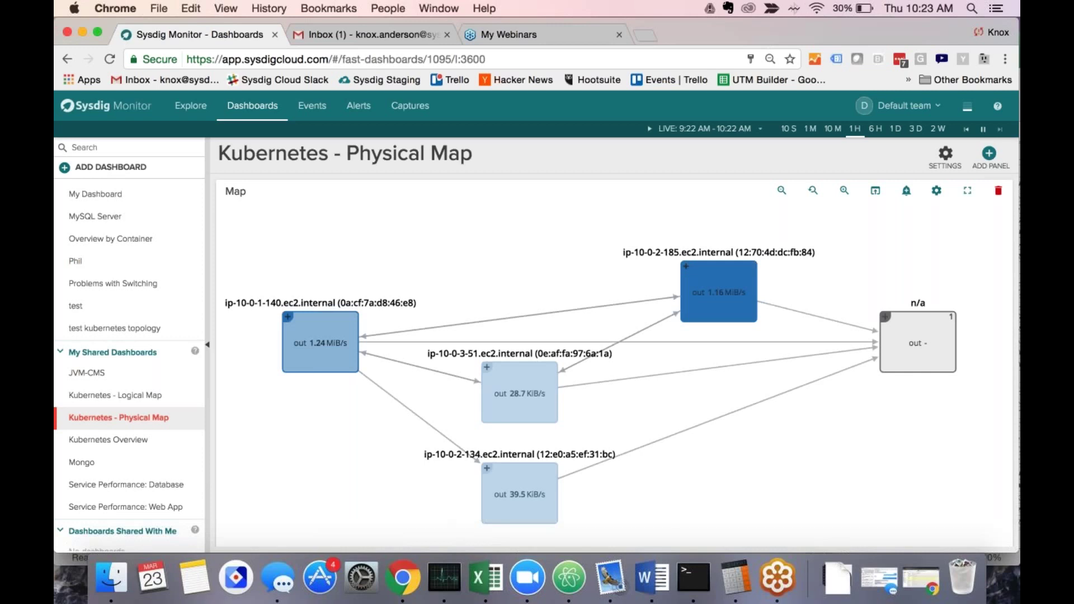
double_click(540, 402)
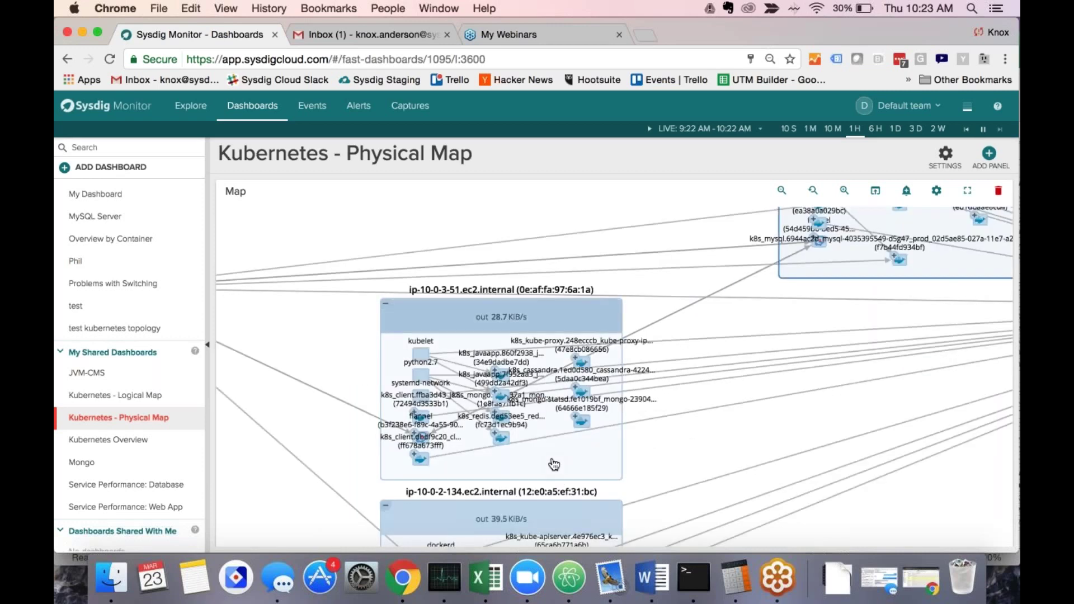
scroll(554, 464, up, 3)
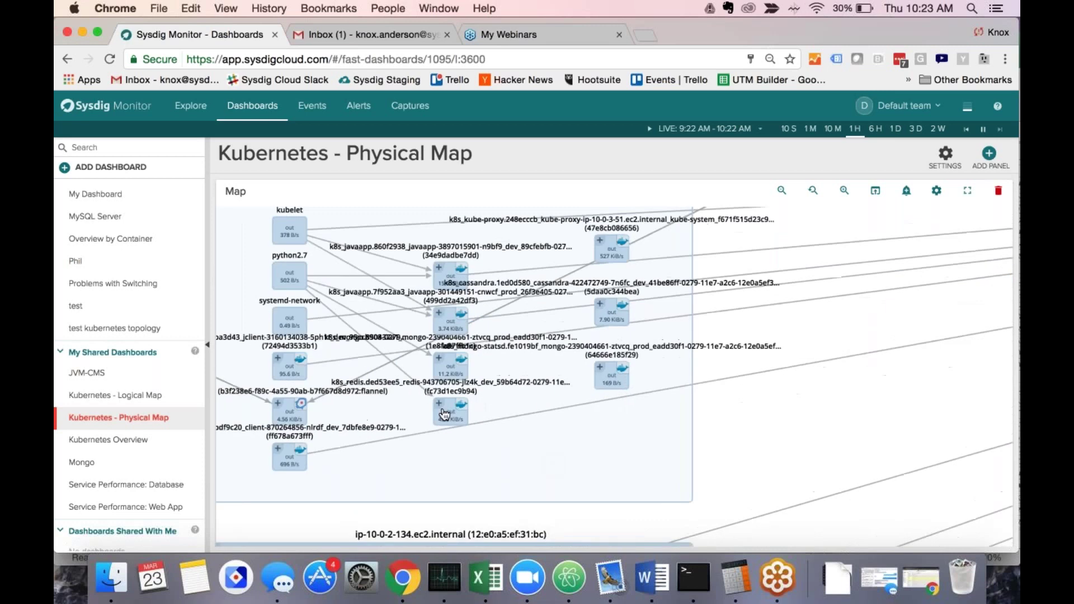
mouse_move(464, 421)
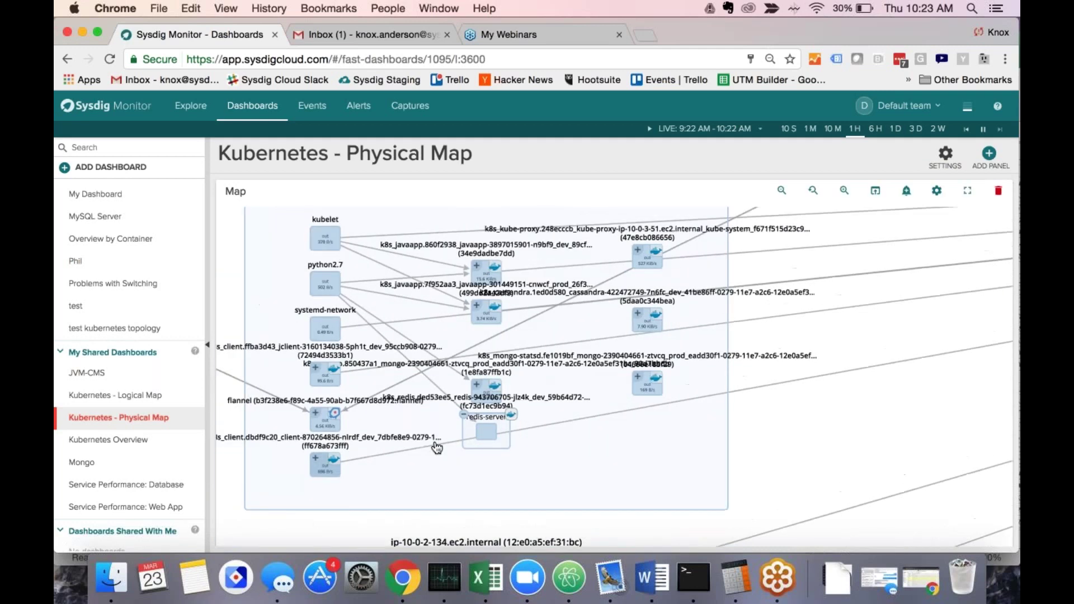
mouse_move(393, 437)
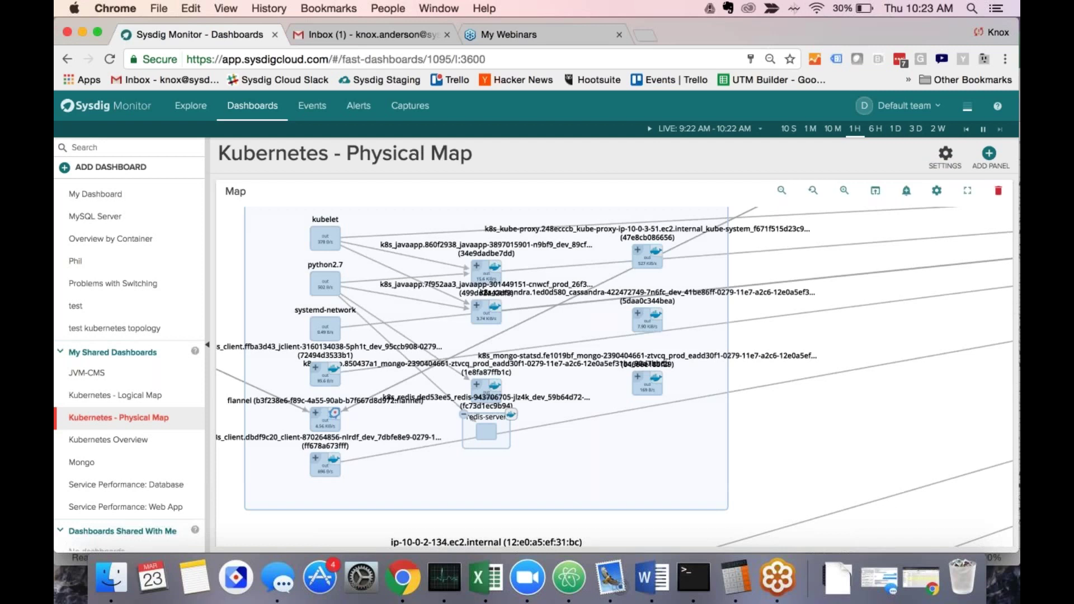
click(937, 192)
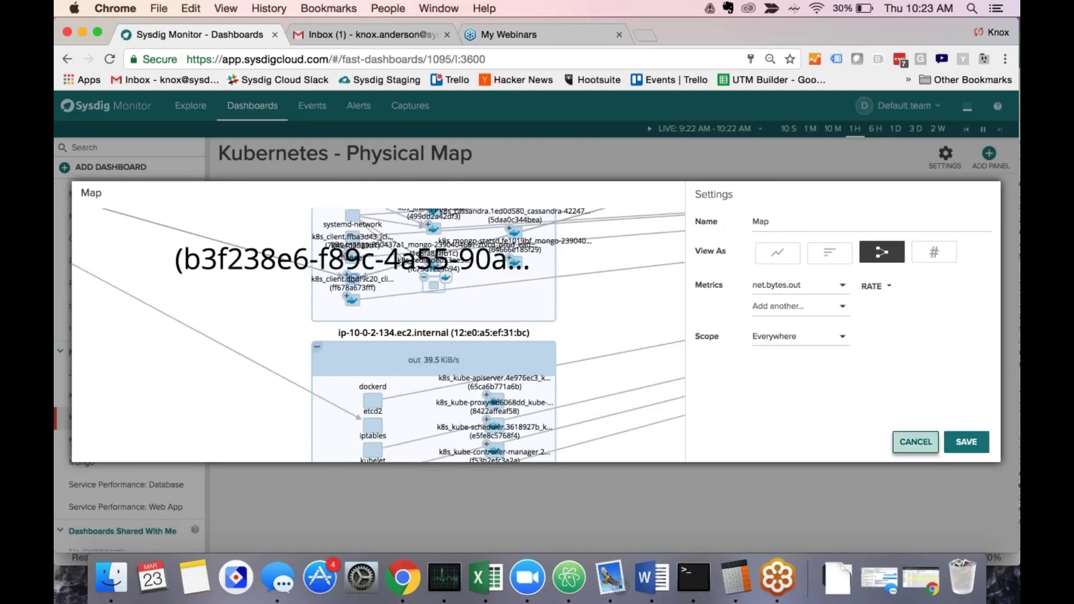
click(913, 447)
In the Kubernetes - Logical Map dashboard, expand the prod namespace through javaapp and its cnwcf pod down to the container's processes.
click(114, 398)
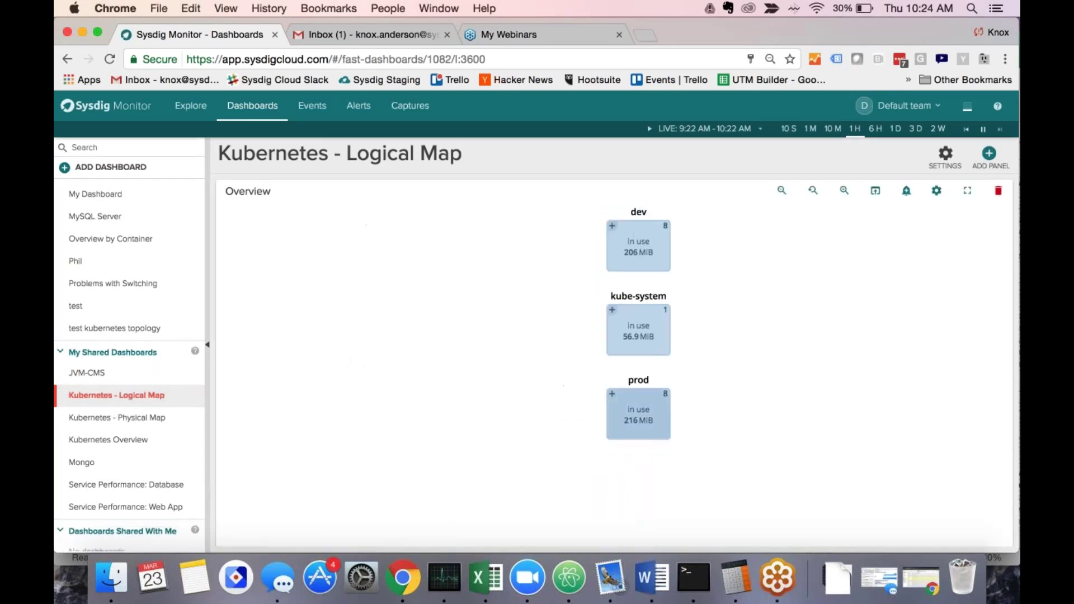
double_click(662, 426)
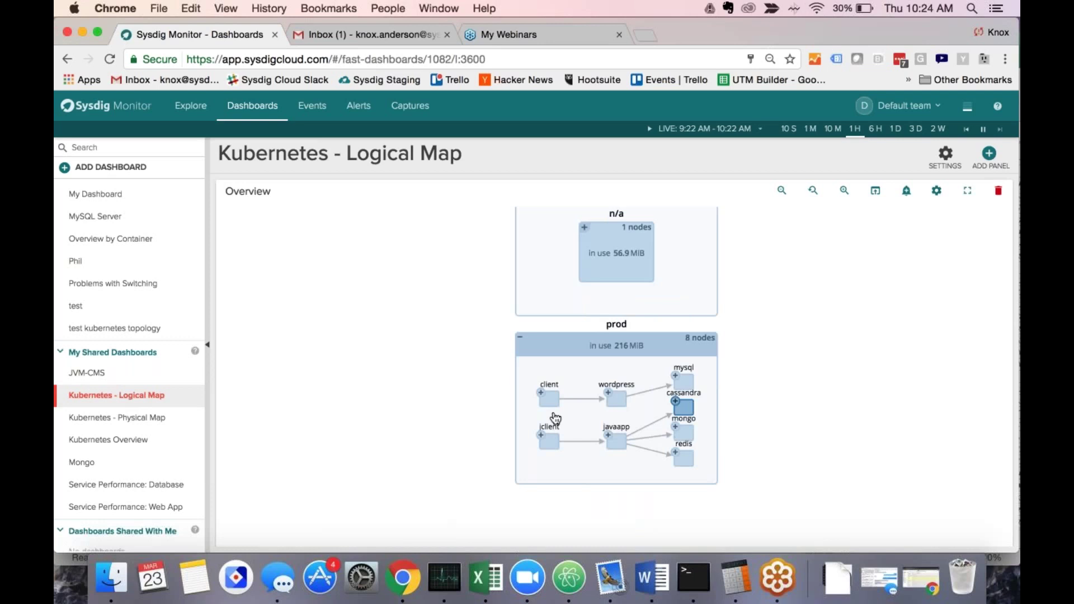
double_click(621, 446)
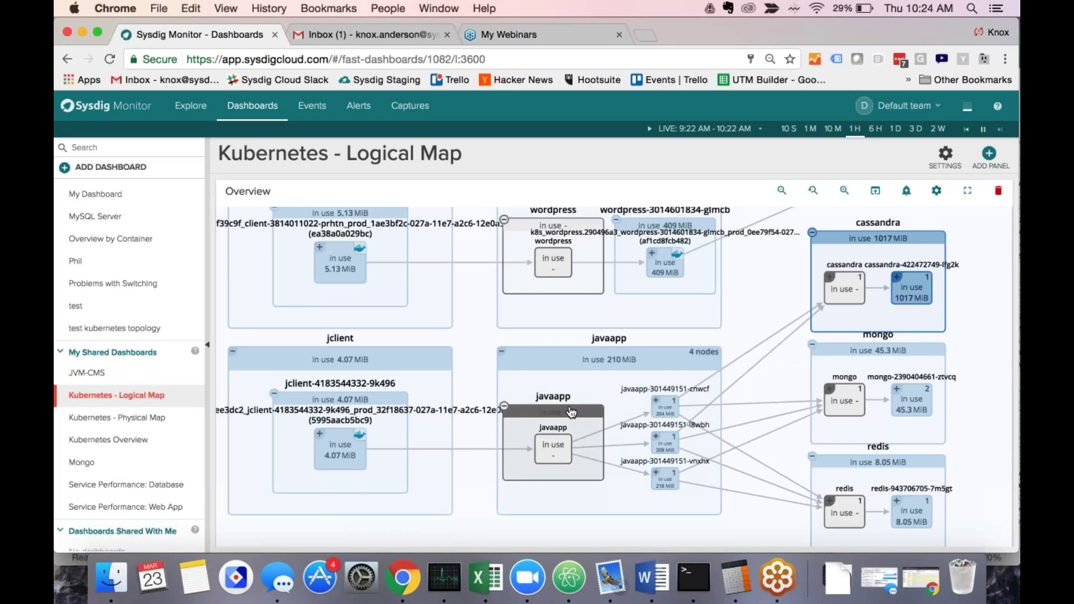
double_click(675, 411)
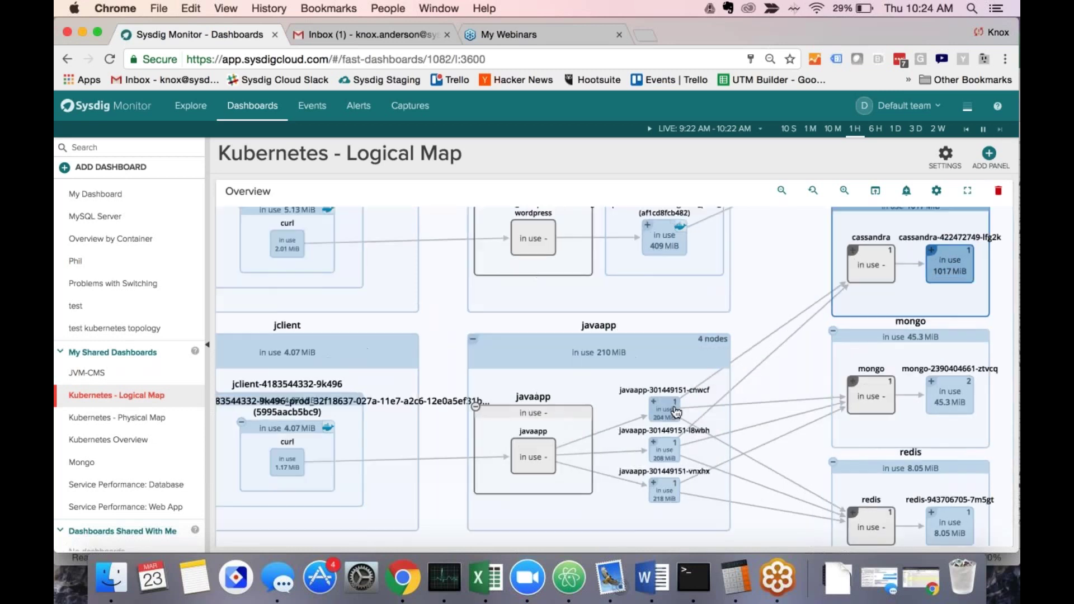
mouse_move(669, 401)
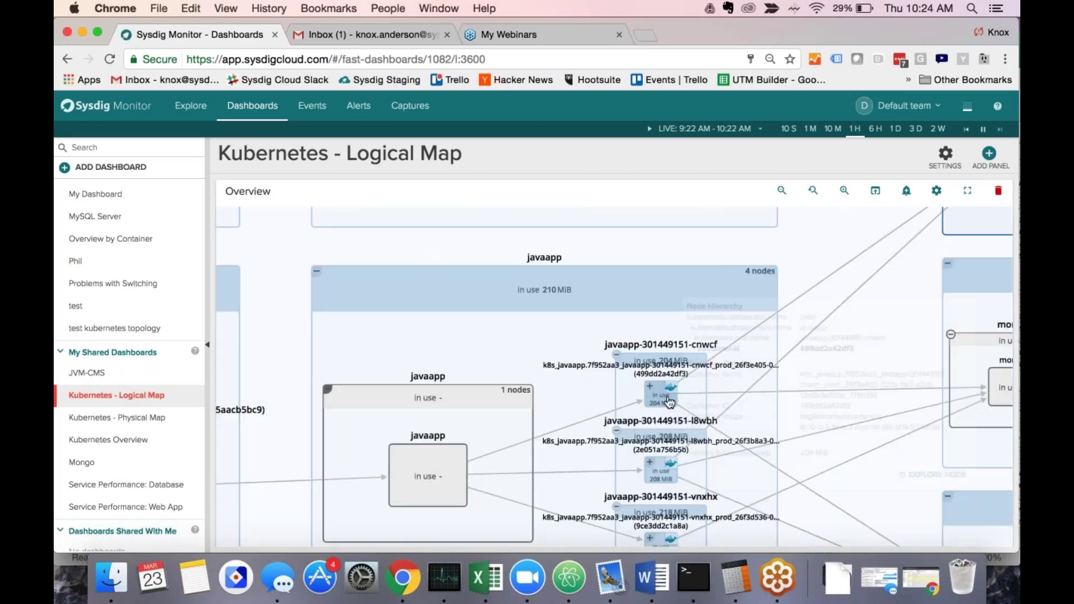
double_click(669, 401)
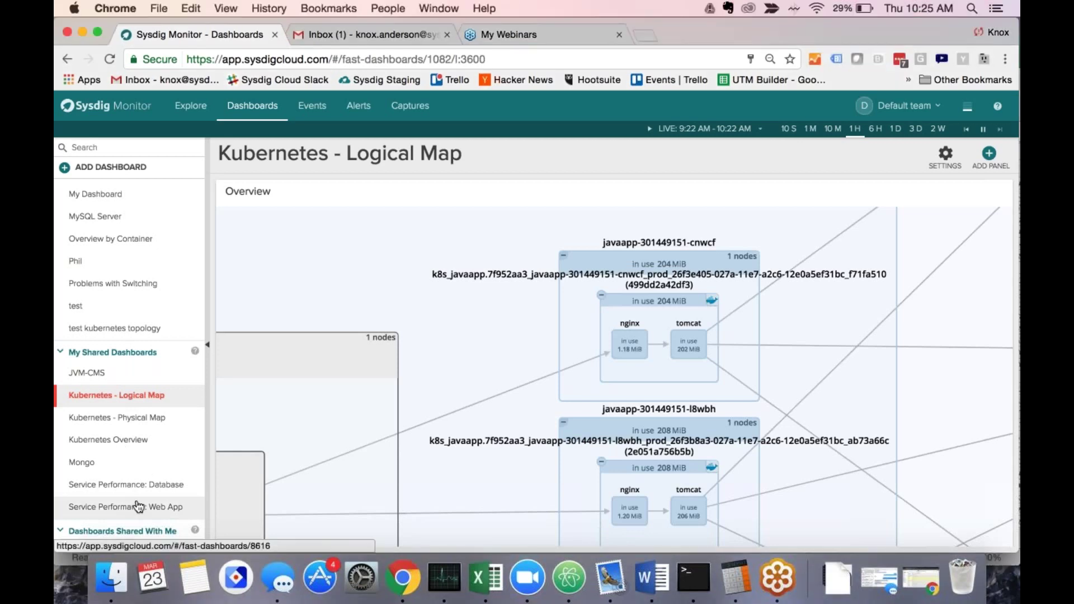
View the Service Performance: Web App and Service Performance: Database dashboards, ending on the Web App one.
click(138, 506)
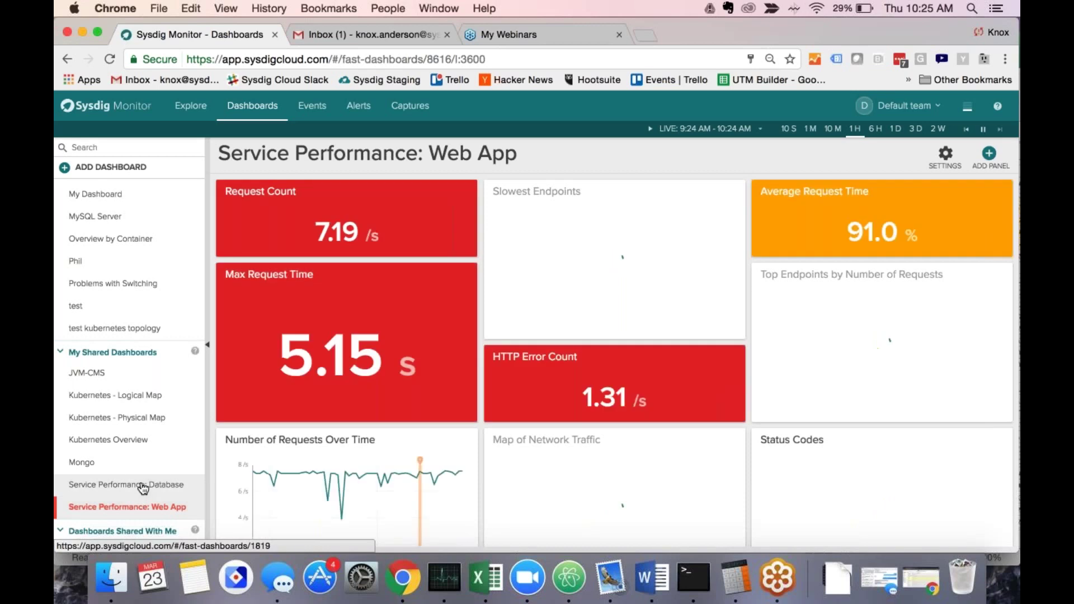
click(145, 484)
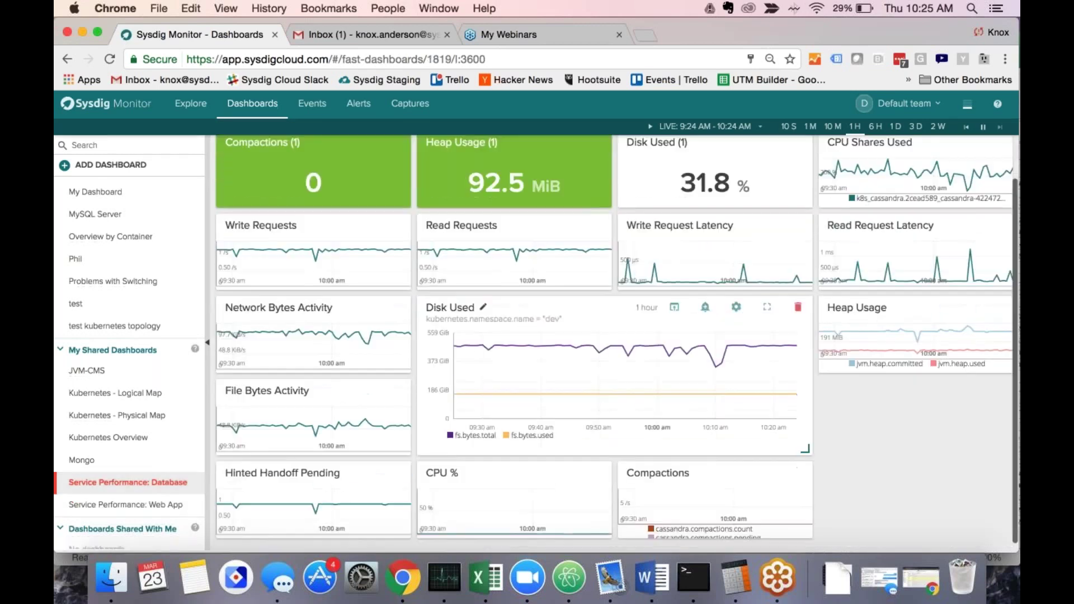
click(130, 506)
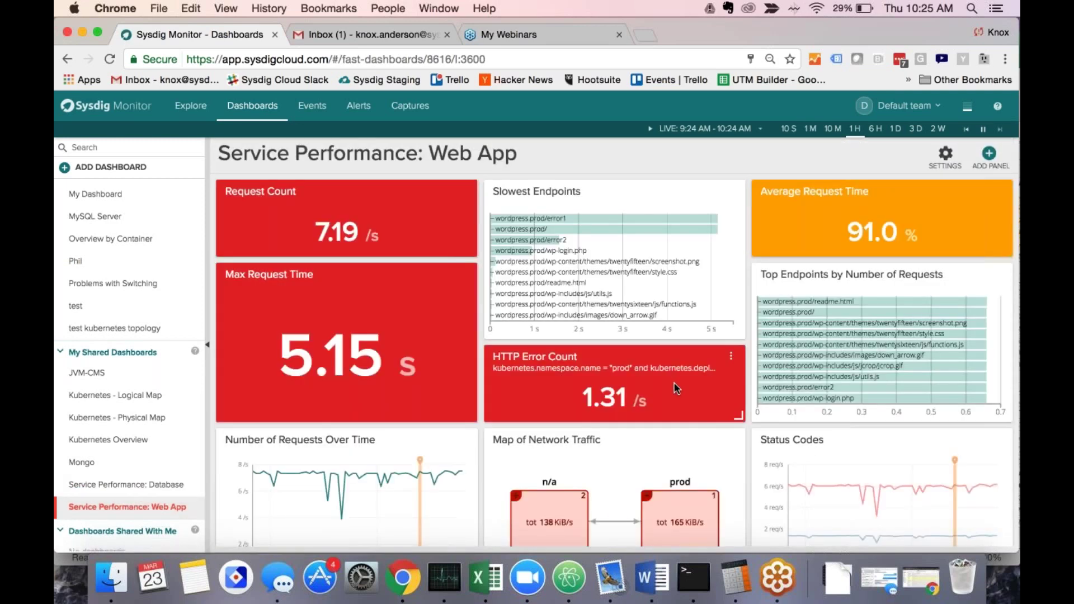
Look over the Web App dashboard's panels and inspect the Request Count panel's metric, scope and color-coding thresholds without saving.
scroll(677, 388, down, 1)
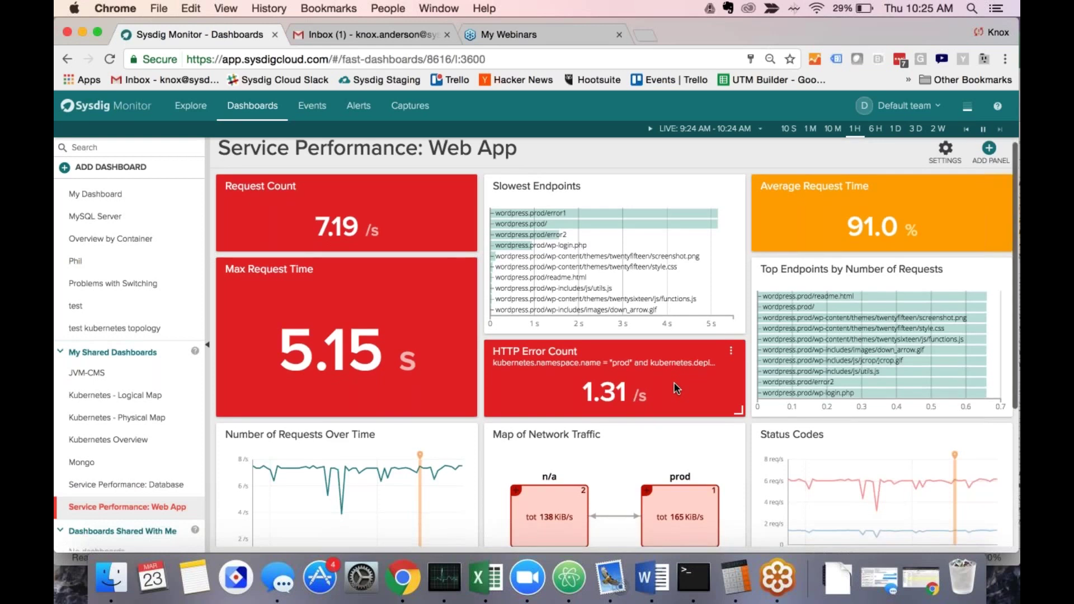
scroll(676, 388, down, 3)
scroll(677, 388, up, 3)
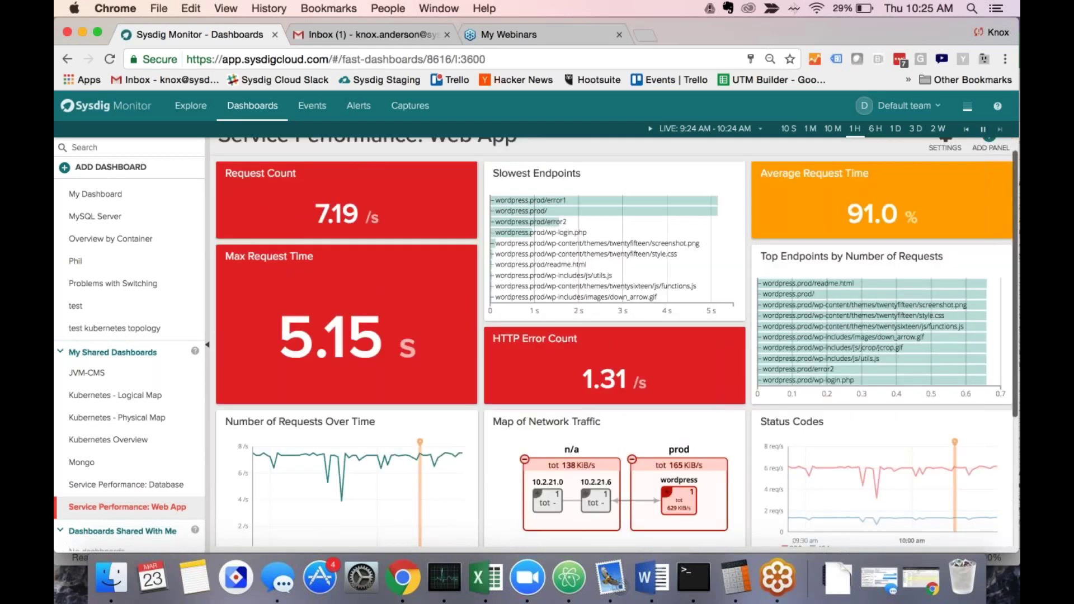
scroll(677, 389, up, 1)
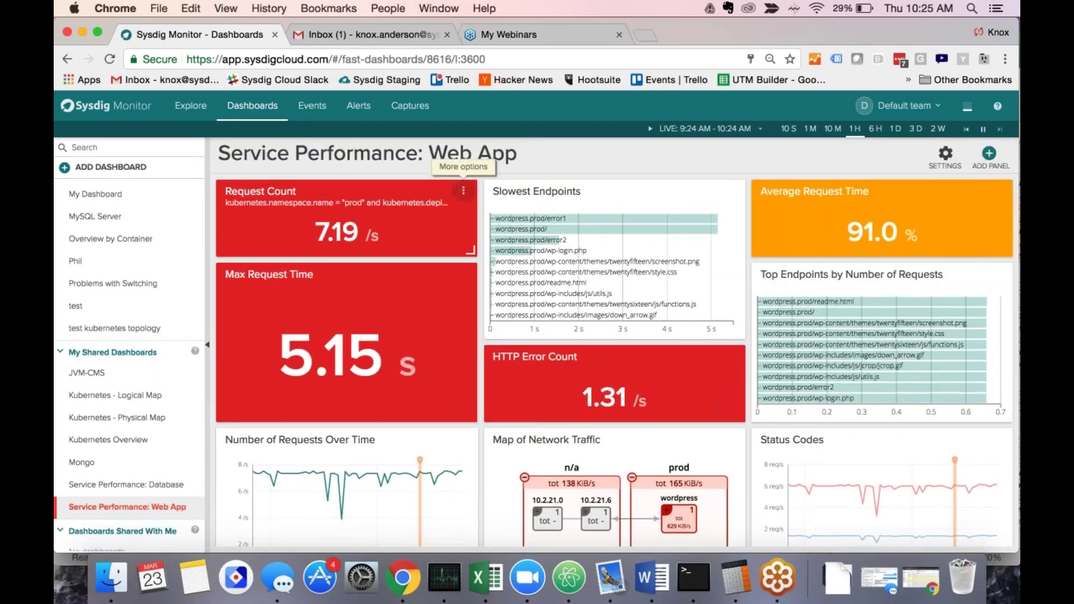
click(463, 191)
click(462, 215)
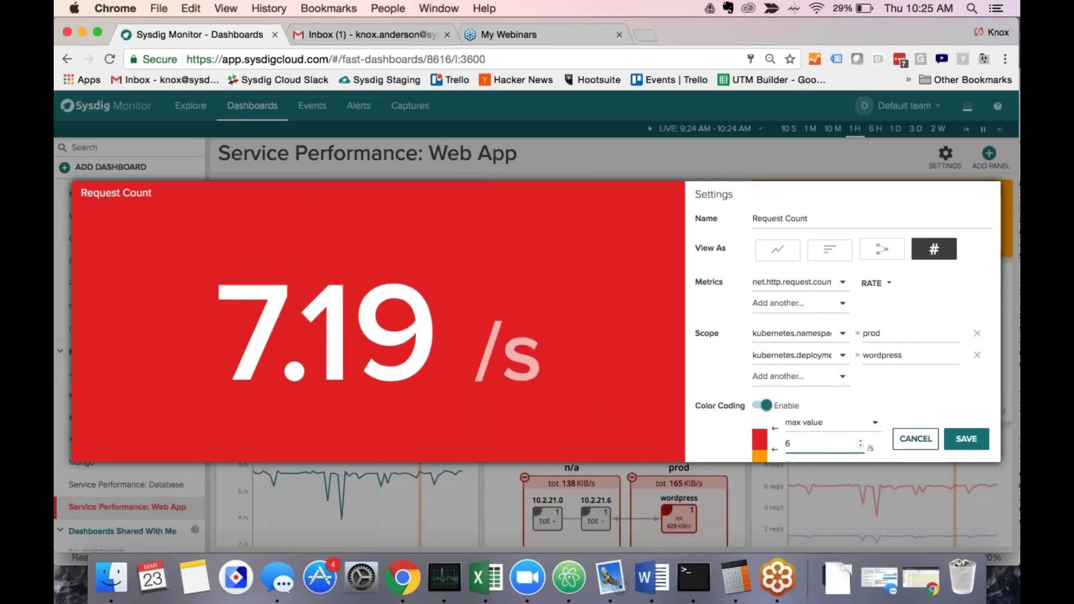
scroll(761, 308, down, 2)
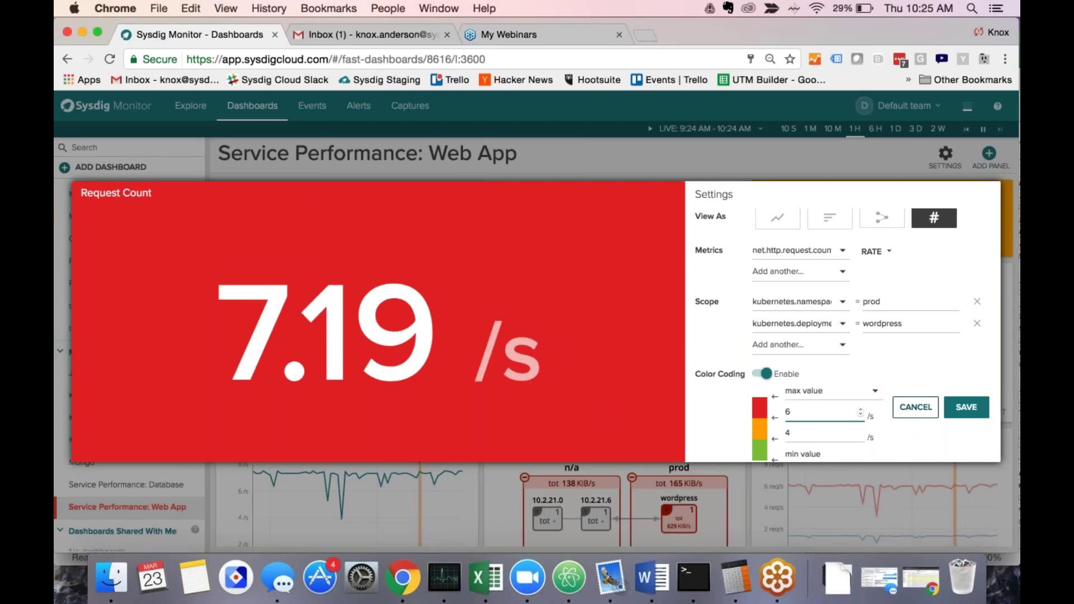
scroll(867, 334, down, 1)
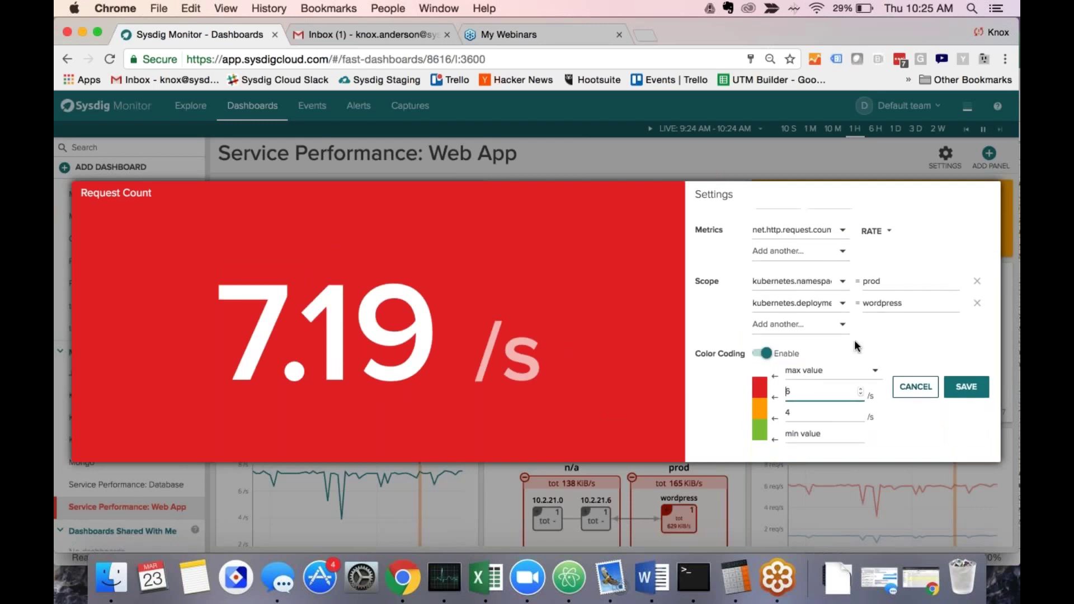
scroll(854, 340, up, 2)
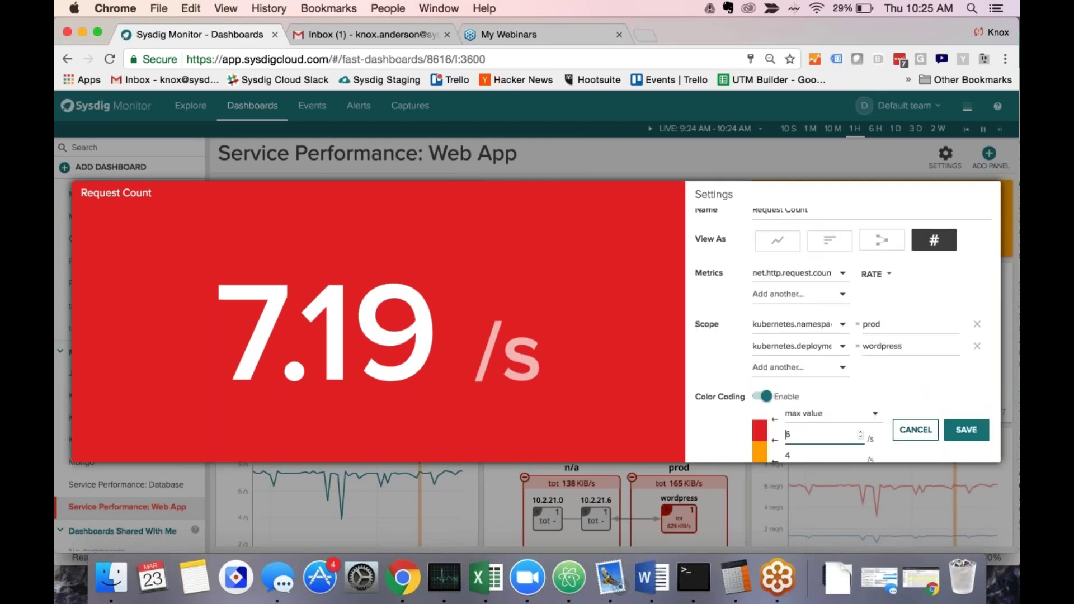
scroll(787, 435, up, 1)
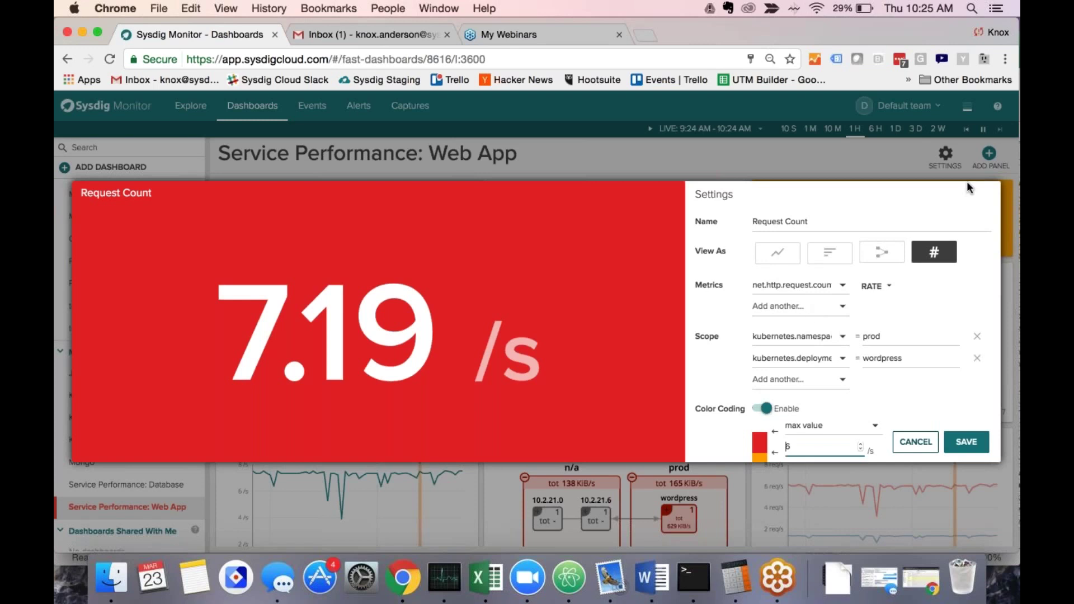
click(916, 442)
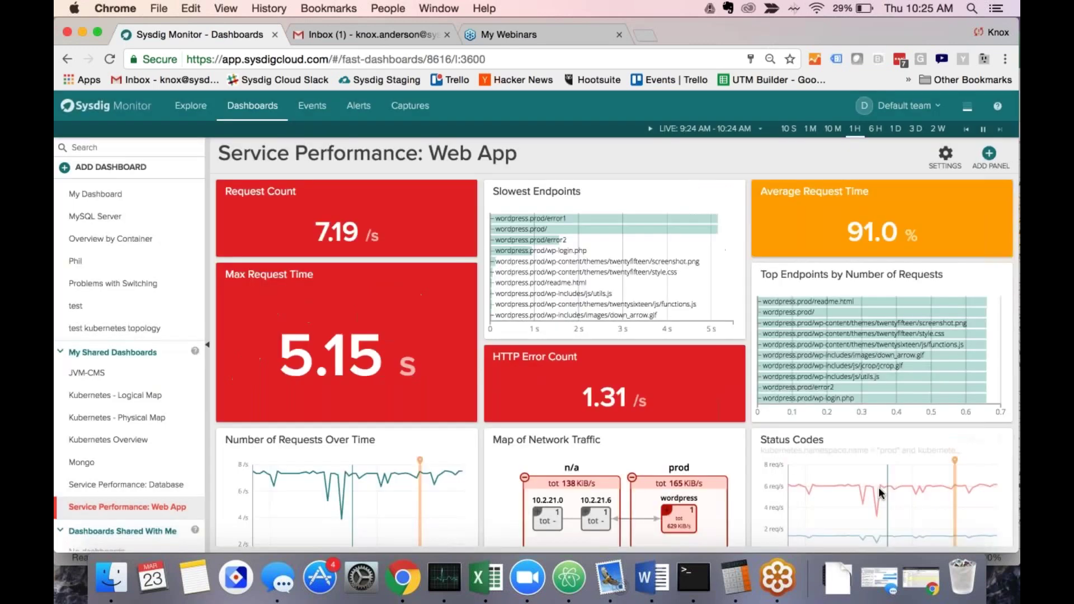
Open the Status Codes panel's settings and search for an additional metric with "net.res" and "respon".
scroll(879, 490, down, 2)
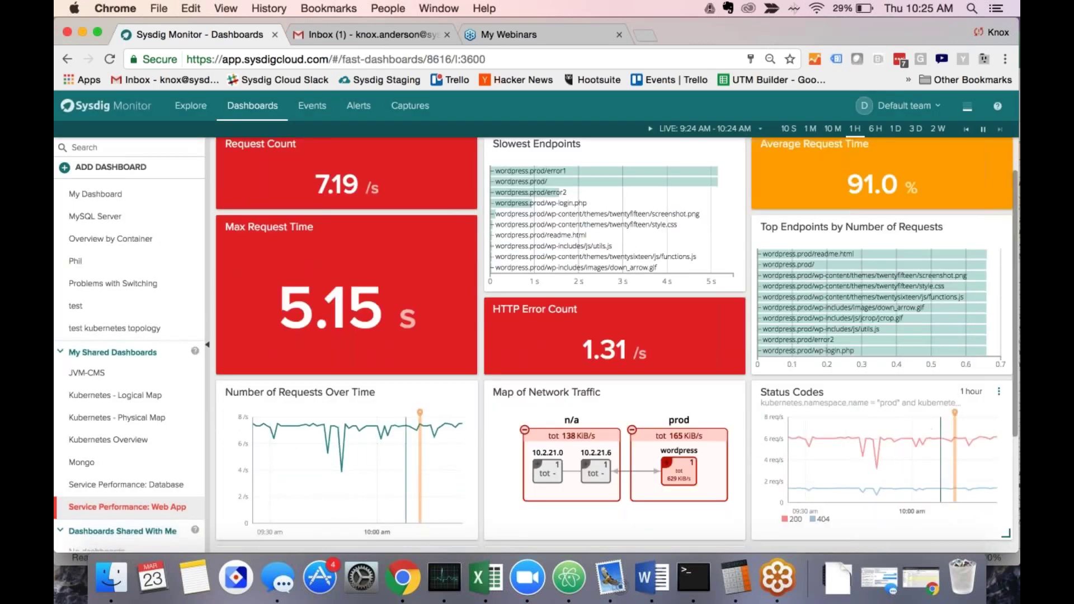
click(998, 391)
click(977, 416)
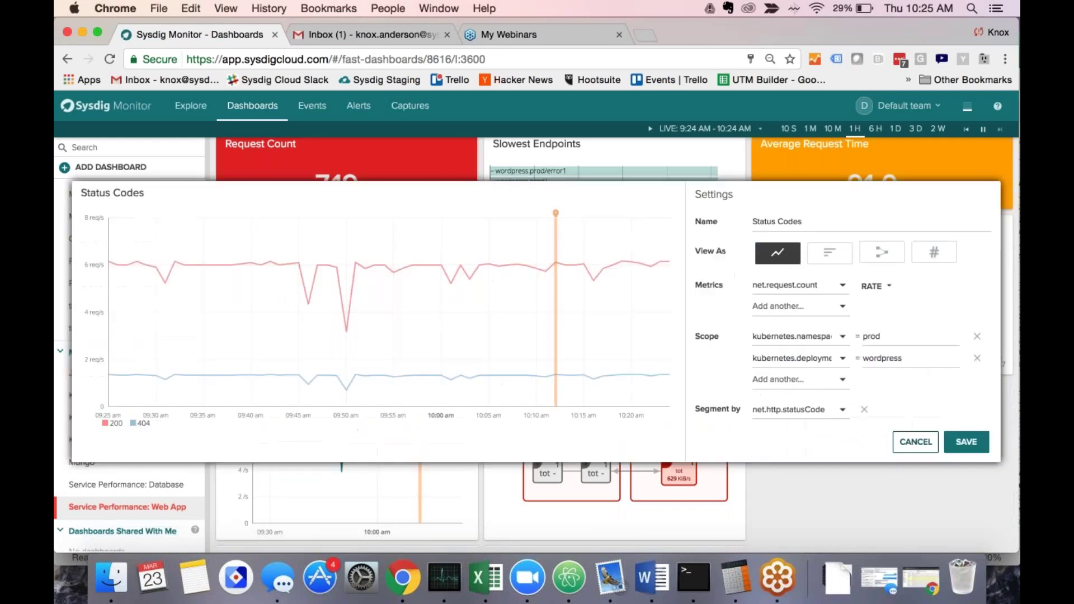
click(803, 308)
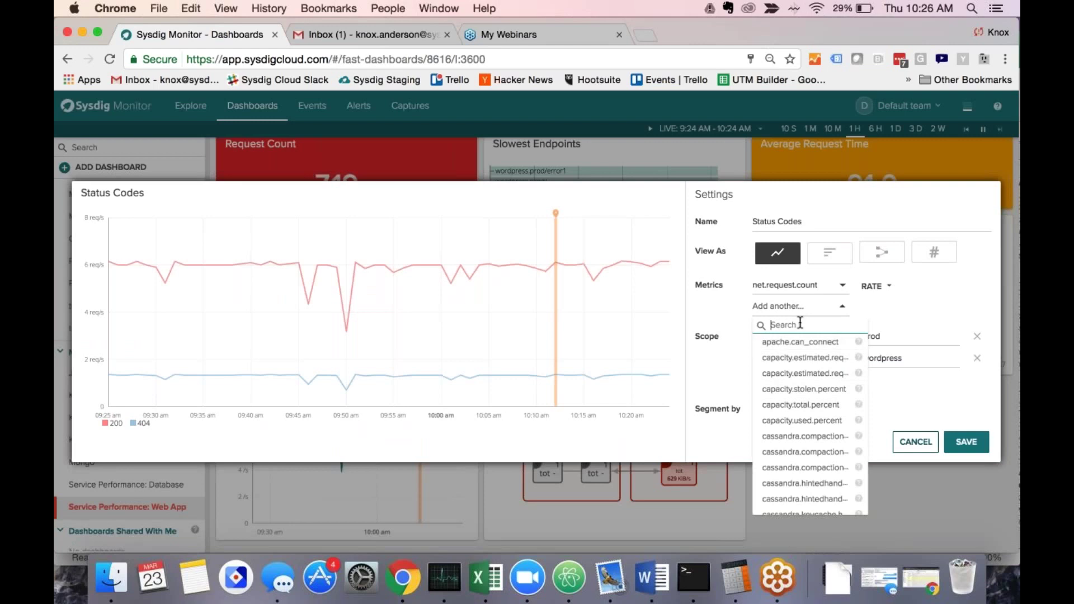
text(net)
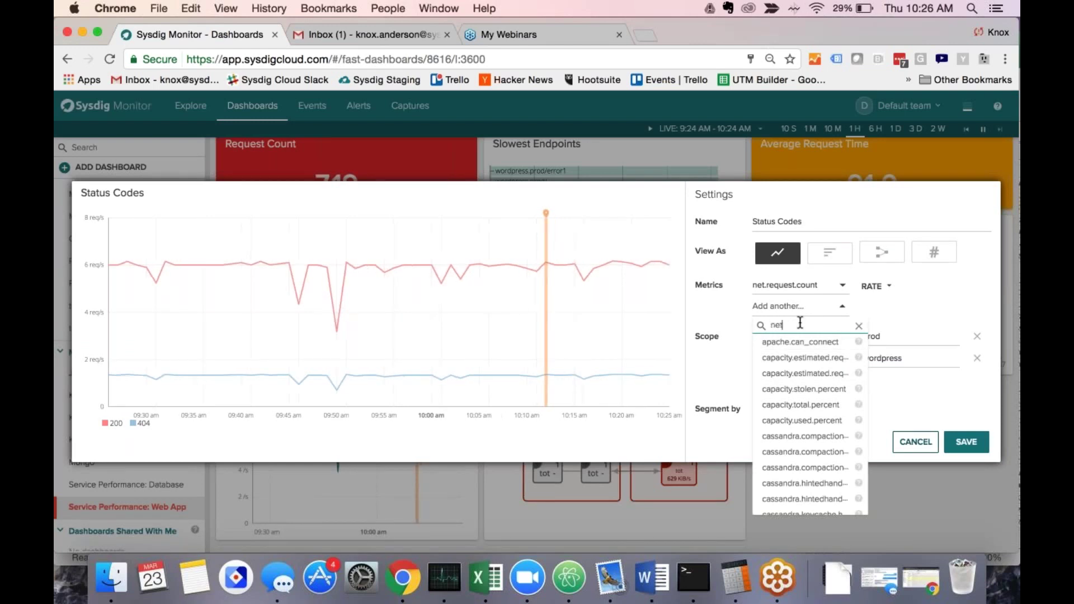
text(.res)
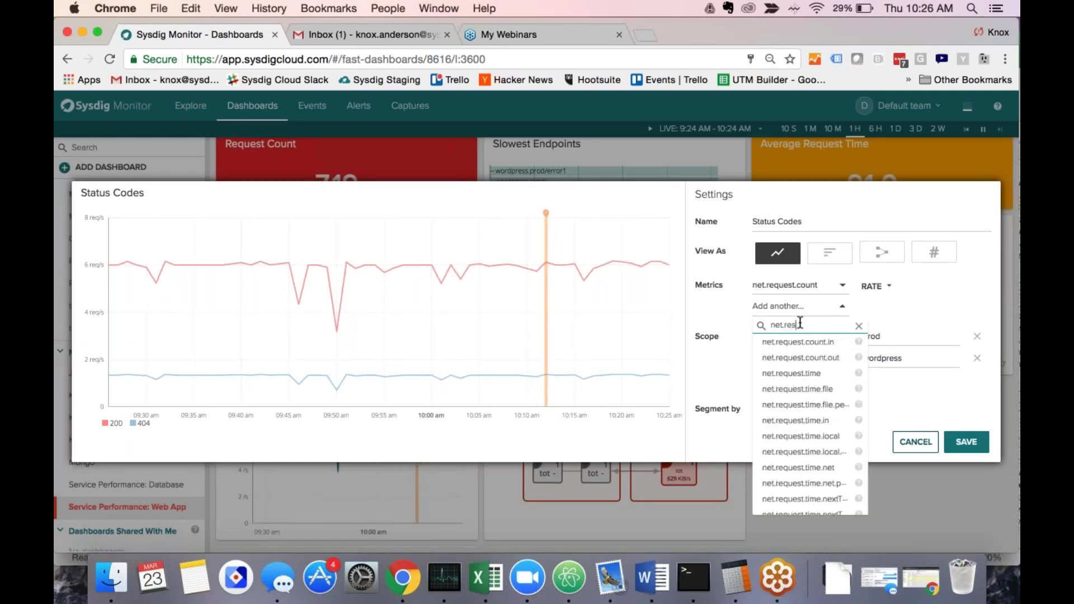
key(BackSpace)
key(BackSpace)
key(BackSpace)
key(BackSpace)
key(BackSpace)
key(BackSpace)
key(BackSpace)
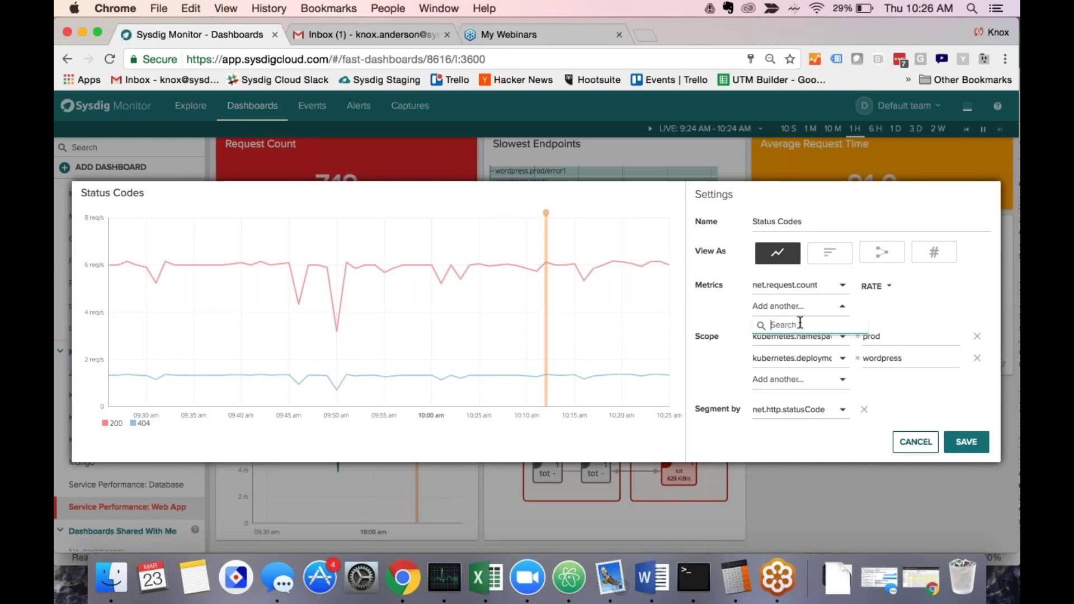
text(respon)
key(BackSpace)
key(BackSpace)
key(BackSpace)
key(BackSpace)
key(BackSpace)
key(BackSpace)
Try to add net.bytes.out and net.bytes.total as a second metric in the Status Codes panel, closing its settings without saving.
text(net)
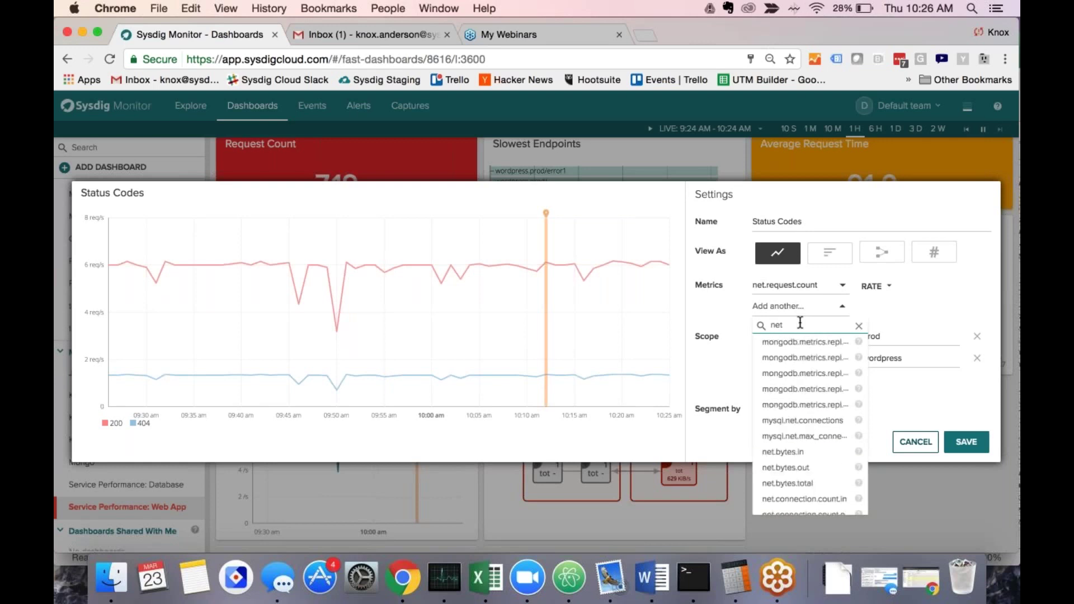
scroll(808, 469, down, 2)
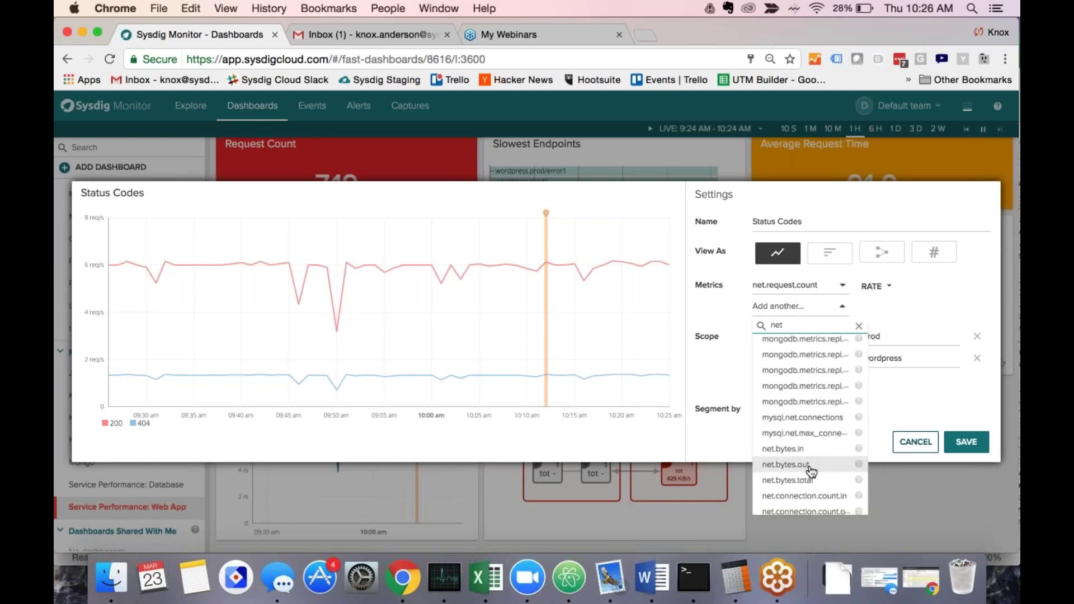
click(812, 466)
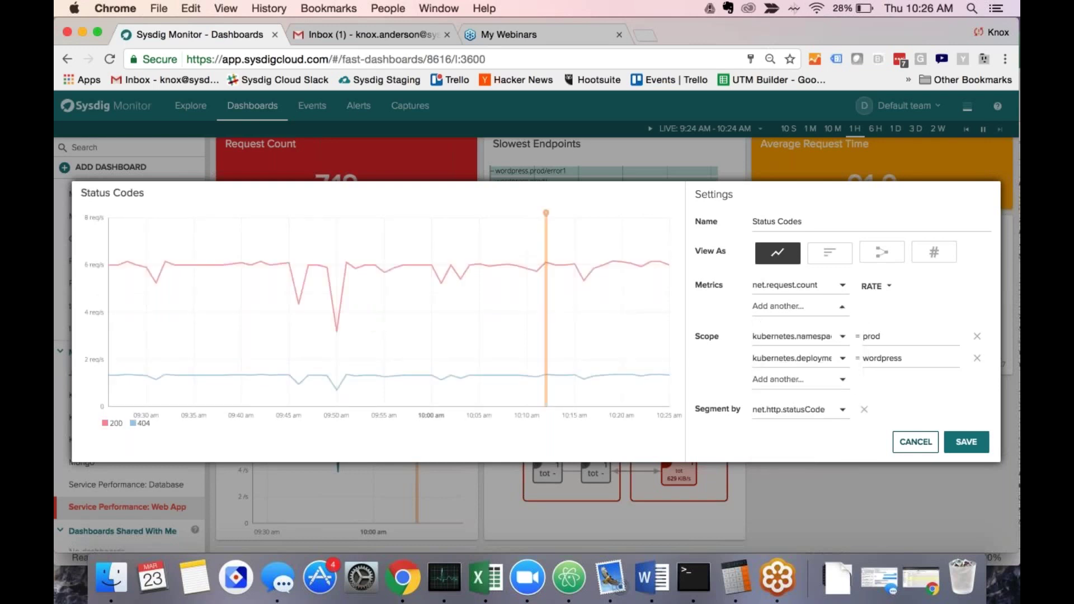
click(823, 311)
text(net.by)
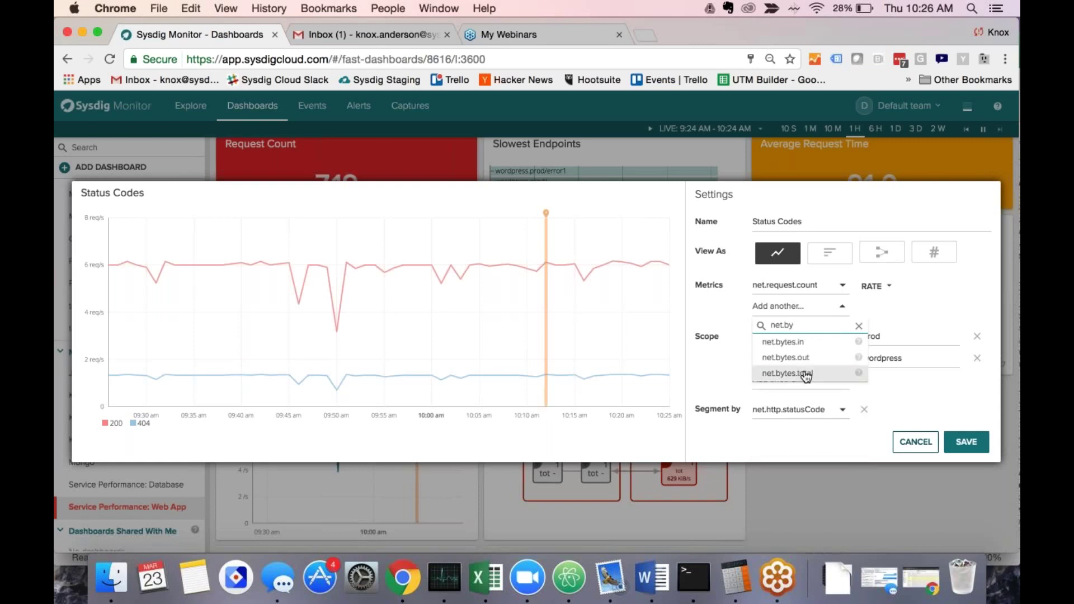
click(806, 373)
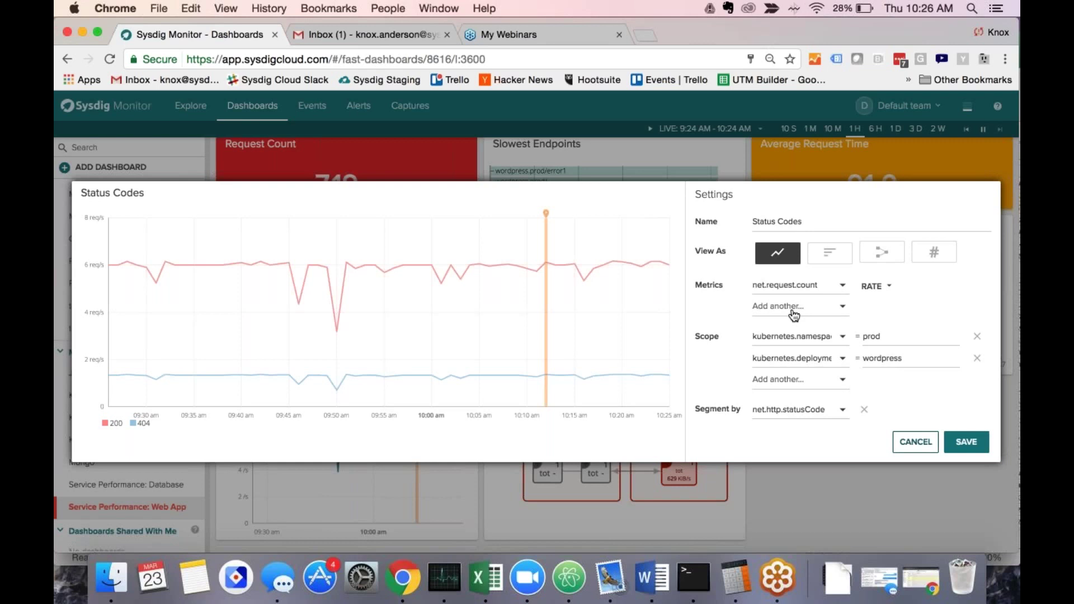
click(922, 441)
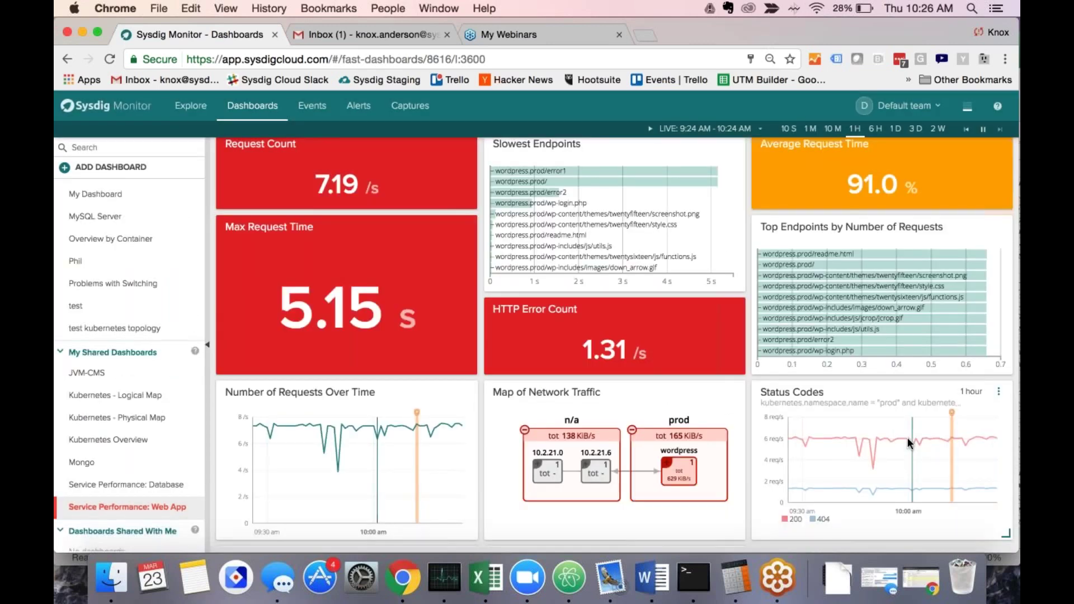
Shrink the Max Request Time panel to the height of the Request Count panel, and collapse and reopen the dashboard list.
scroll(908, 438, up, 2)
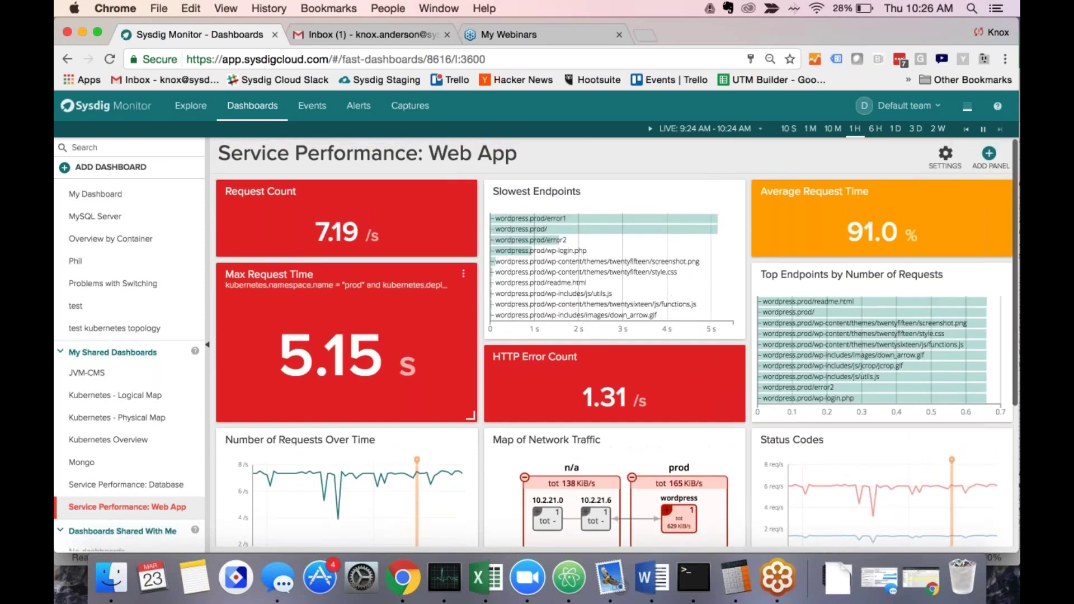
drag(470, 415, 478, 334)
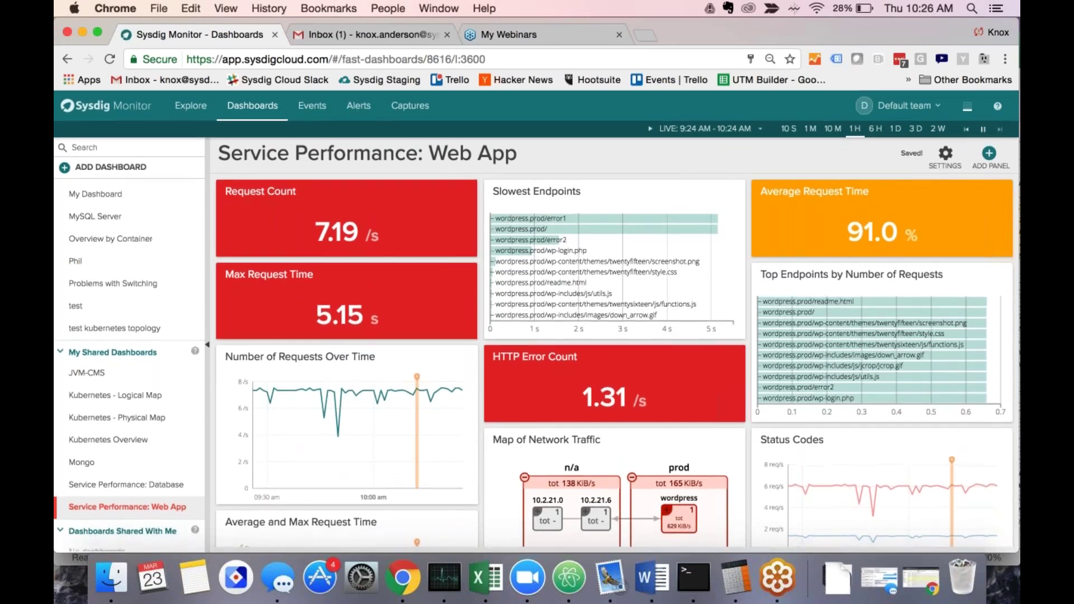
click(207, 346)
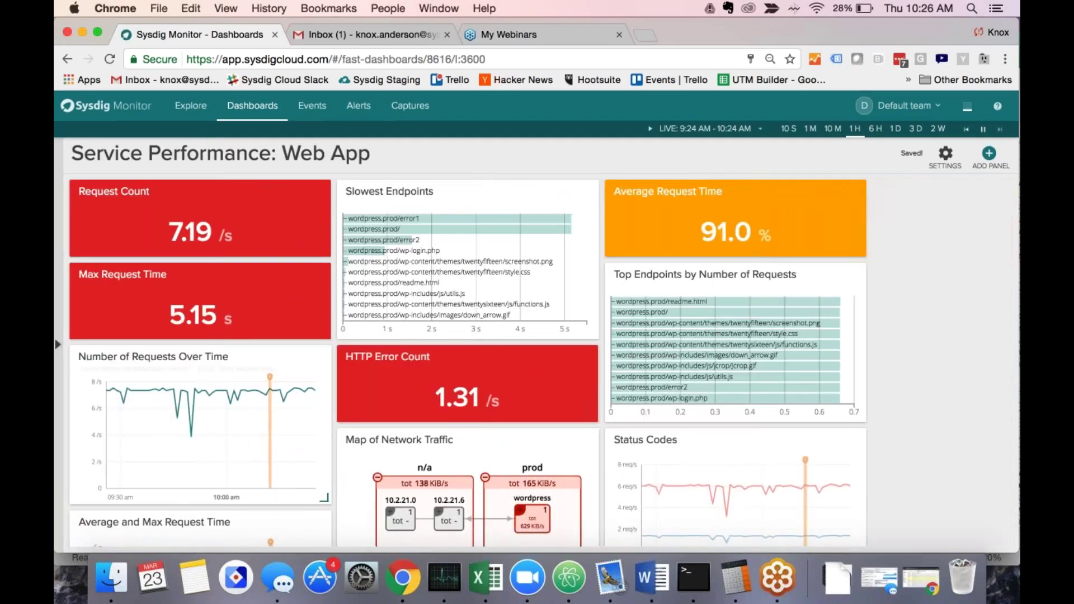
click(59, 346)
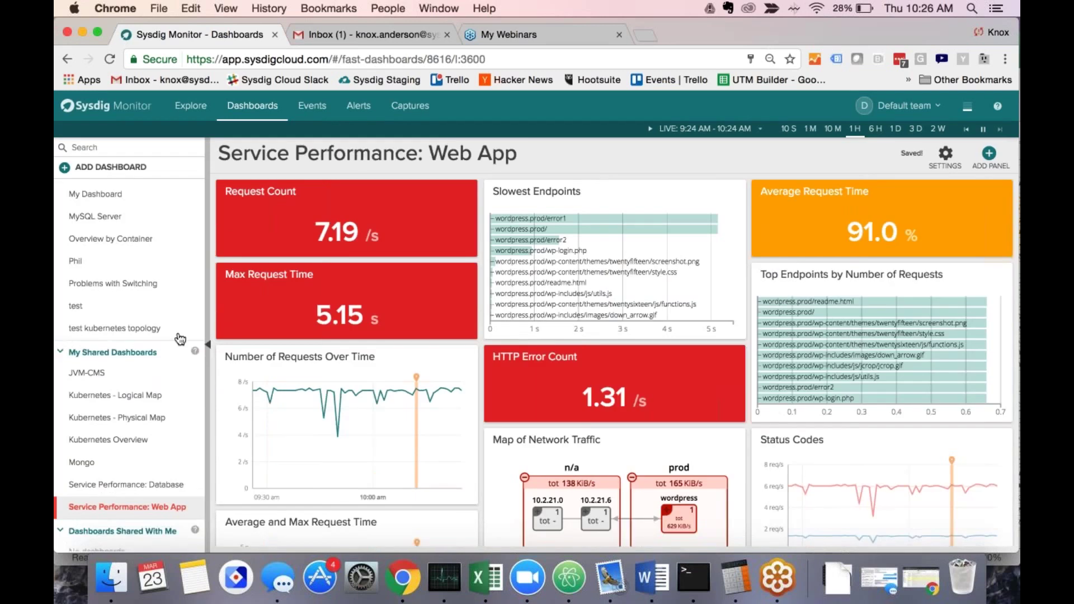
Look through the dashboard list and at the view types offered for a new panel, without saving the panel.
scroll(168, 213, up, 5)
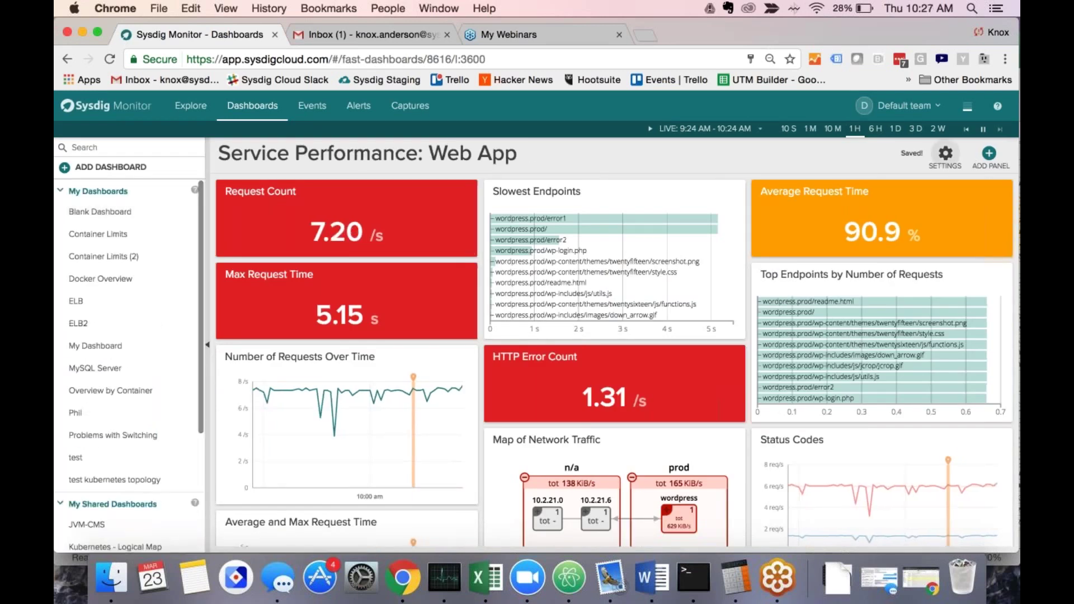
click(989, 159)
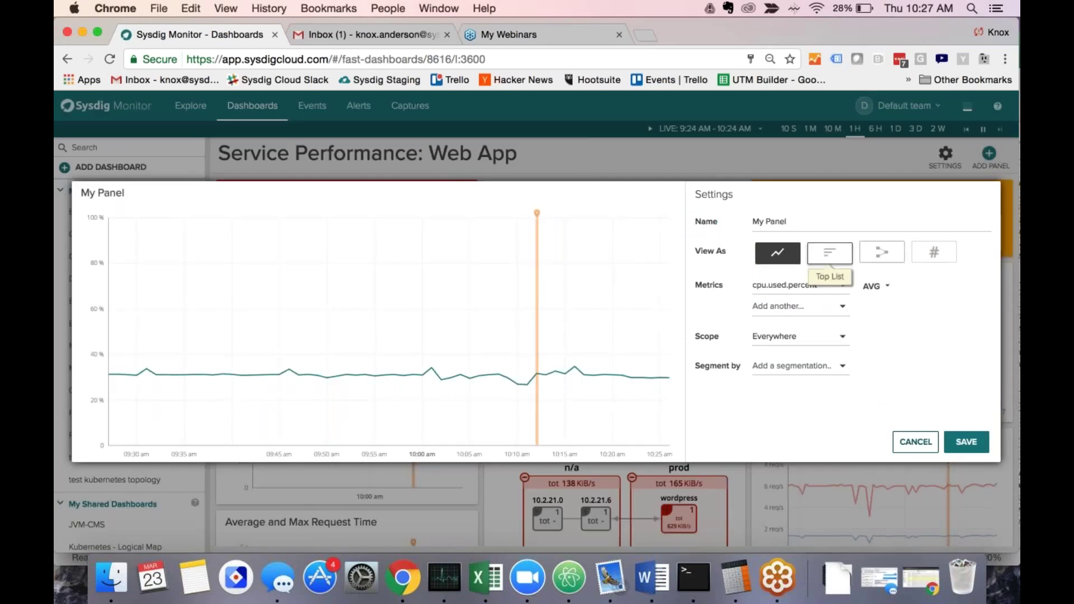
click(904, 443)
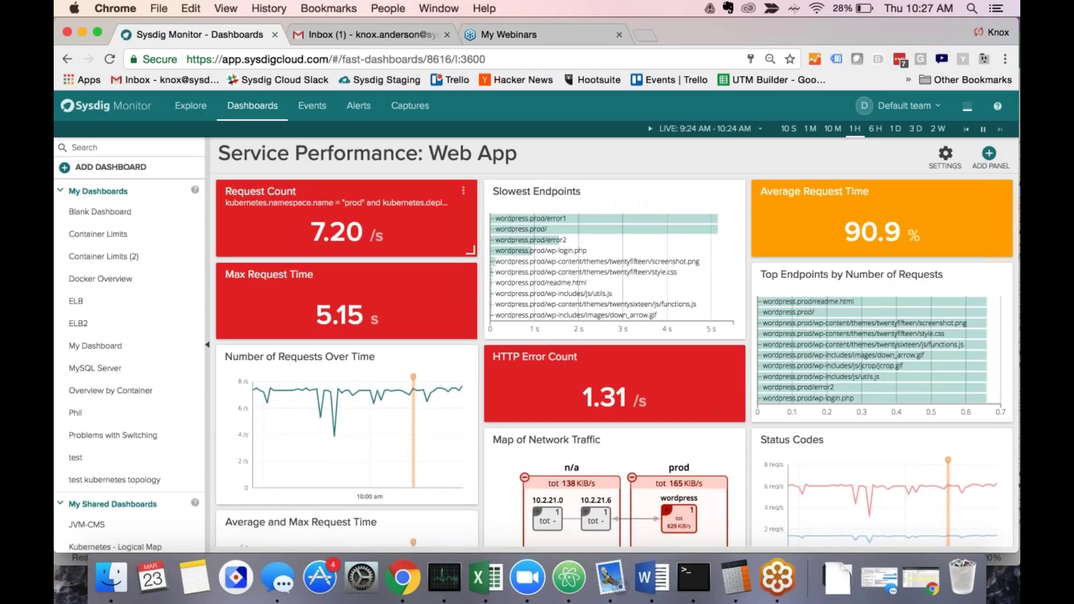
In Explore, select the client deployment in the prod namespace and chart its net.request.count metric.
click(197, 111)
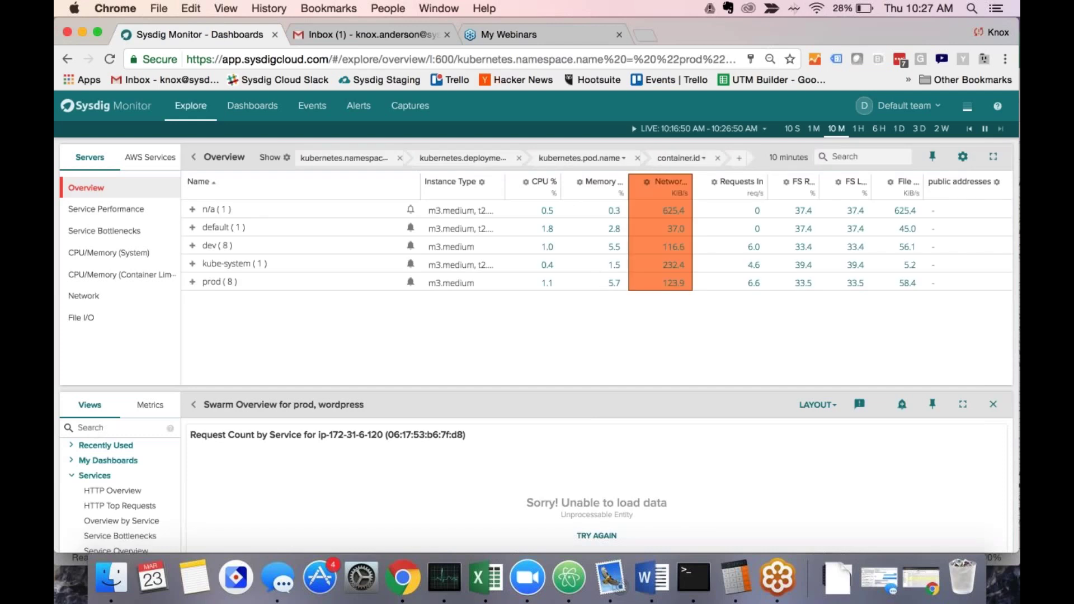
click(149, 405)
click(244, 288)
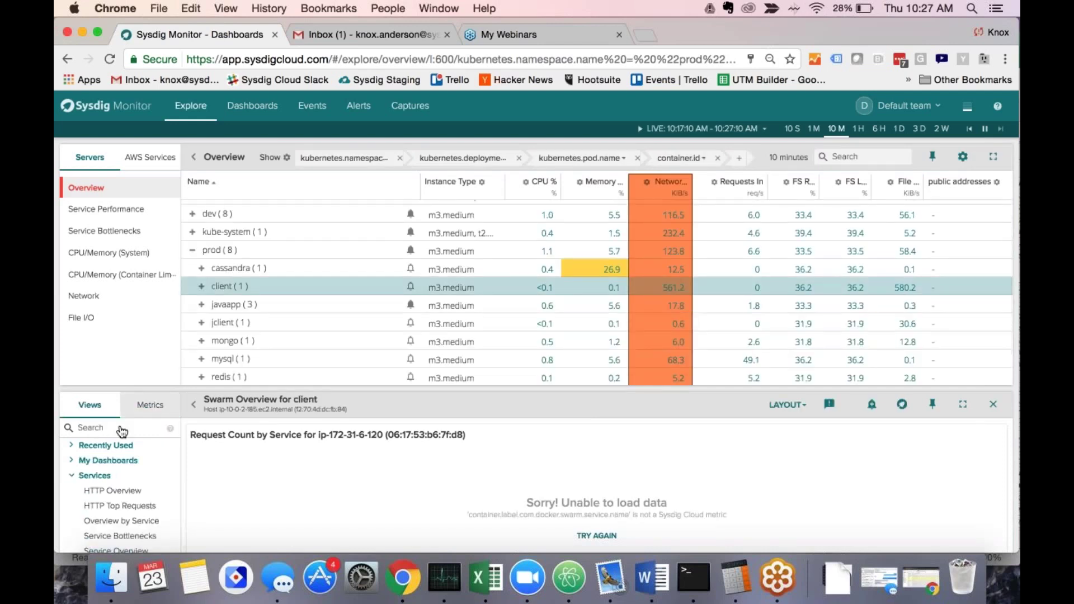
click(150, 404)
text(net.)
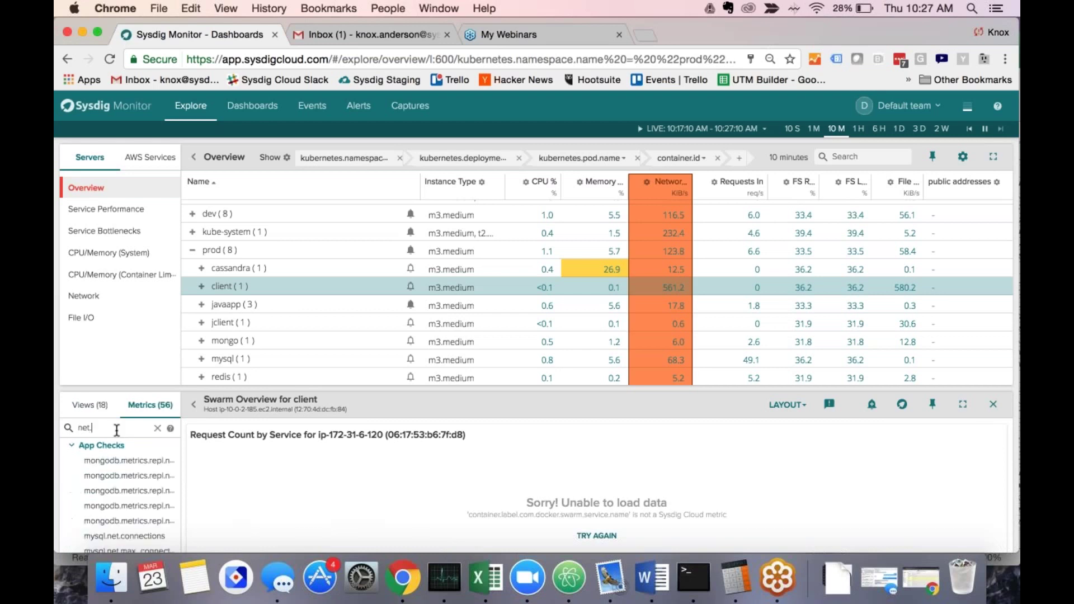
text(re)
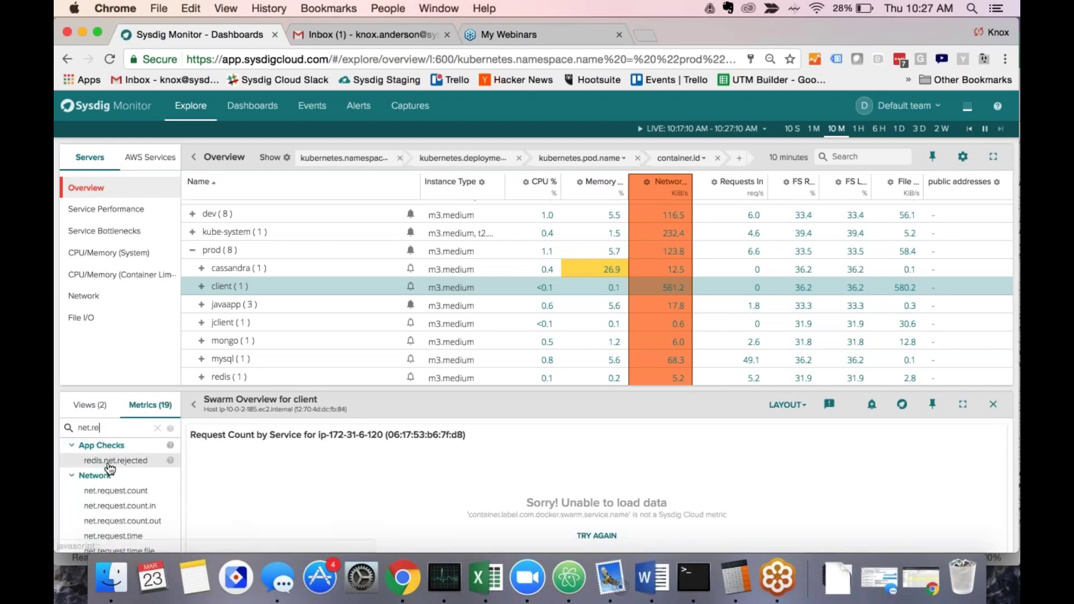
click(115, 492)
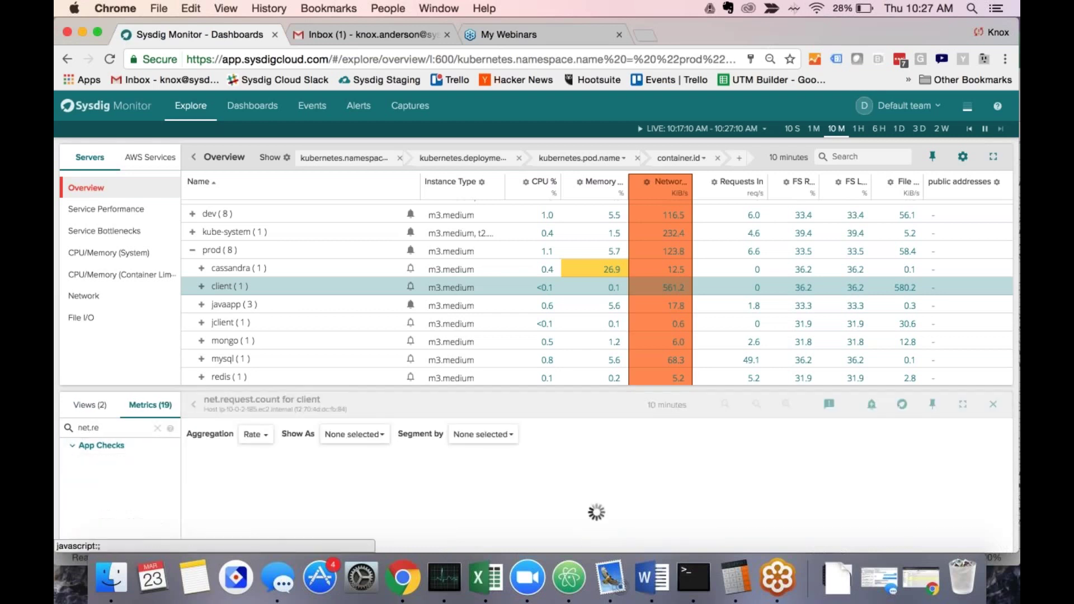
Pin the client deployment's net.request.count chart to the Service Performance: Web App dashboard and open that dashboard.
scroll(360, 498, down, 2)
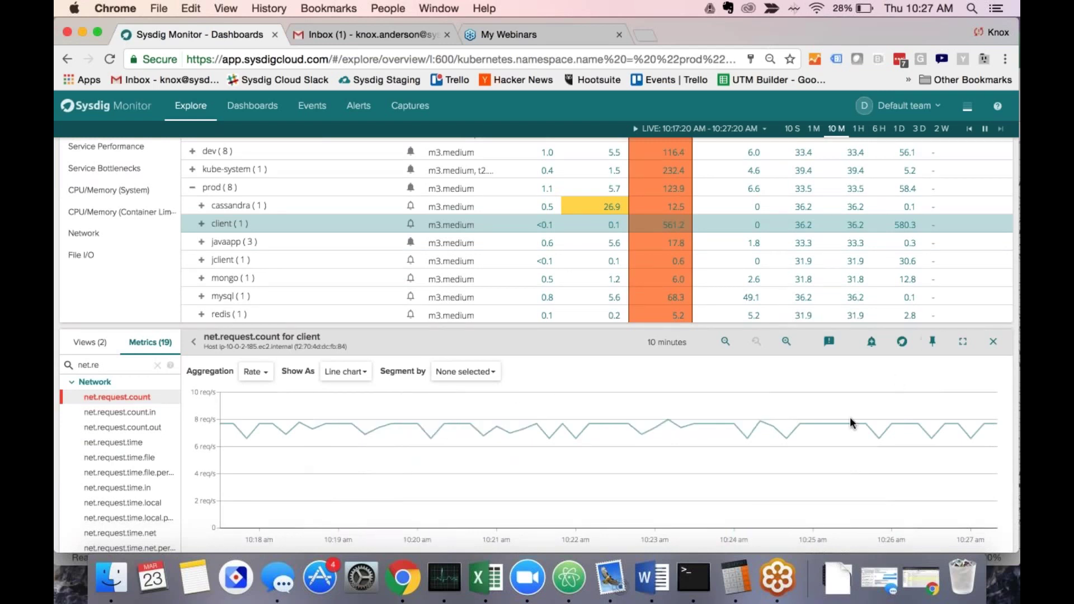
click(932, 344)
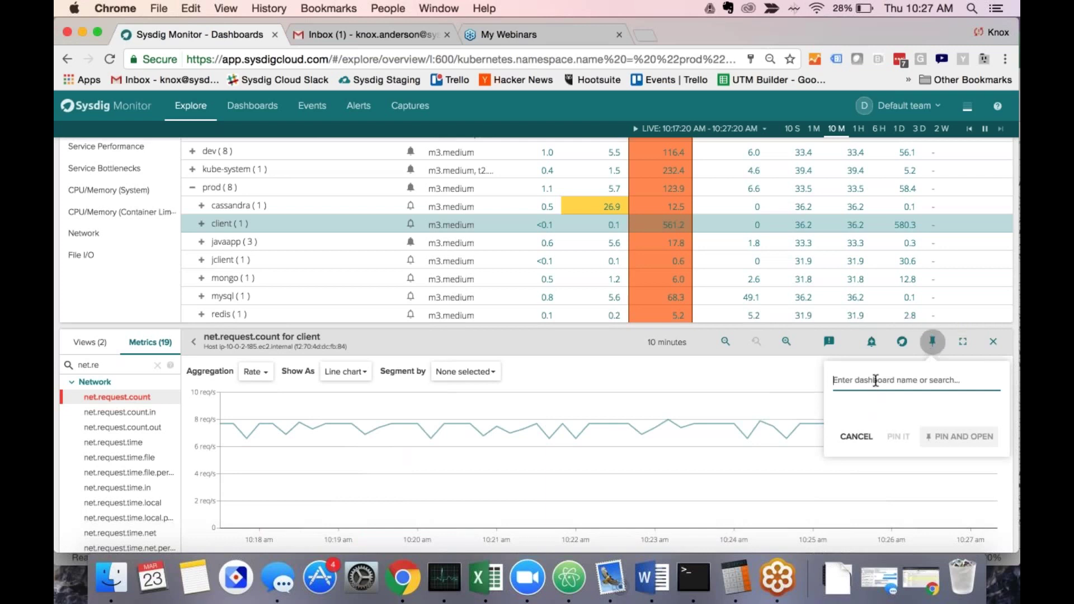
text(we)
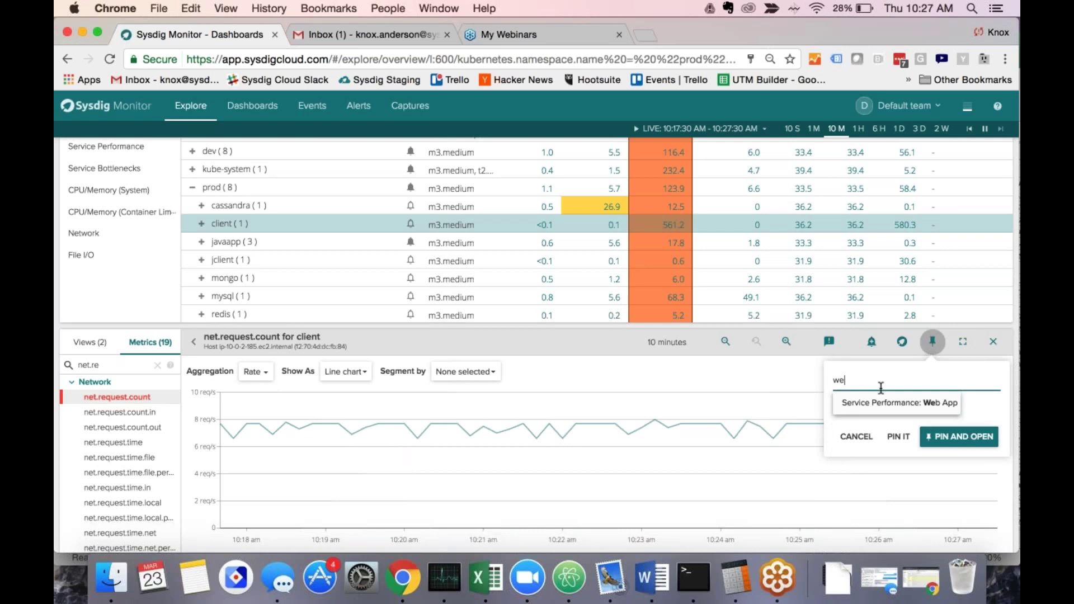
key(Down)
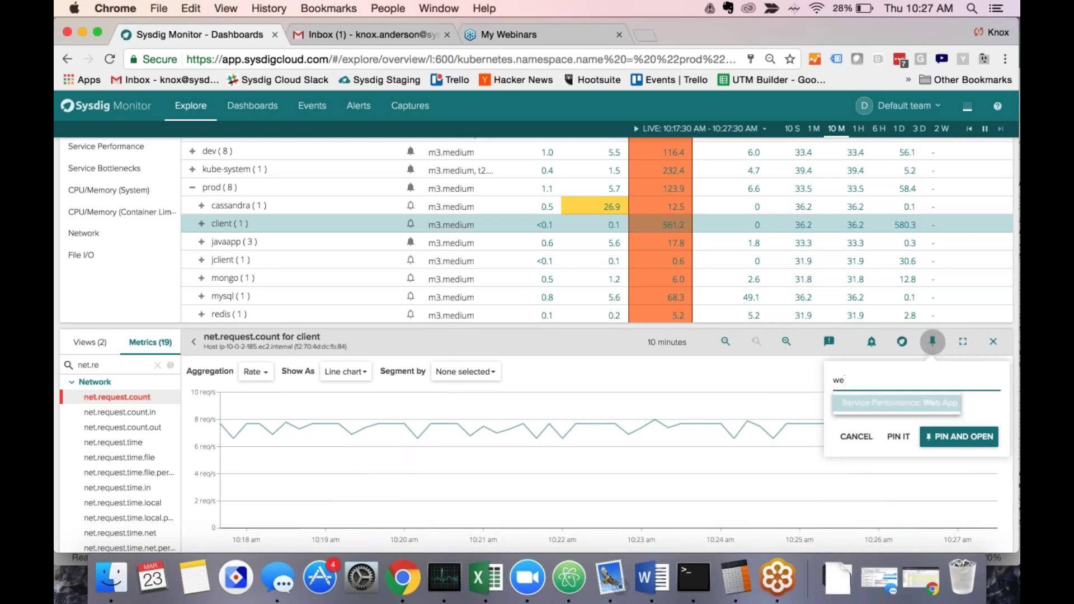
key(Return)
click(962, 439)
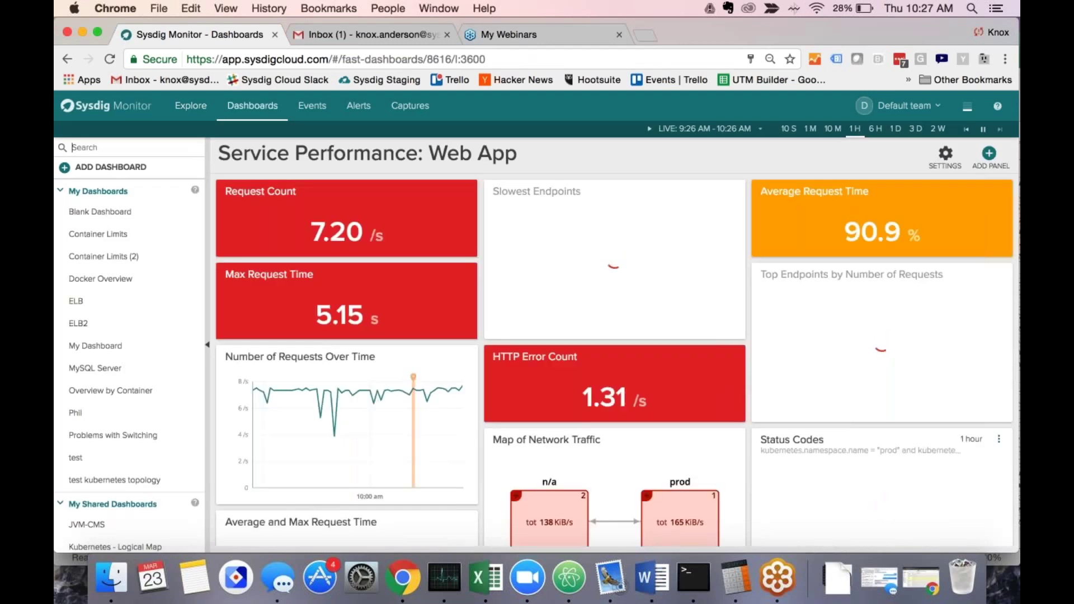
Narrow the pinned net.request.count over time for client panel to the width of the Average and Max Request Time panel.
scroll(684, 369, down, 1)
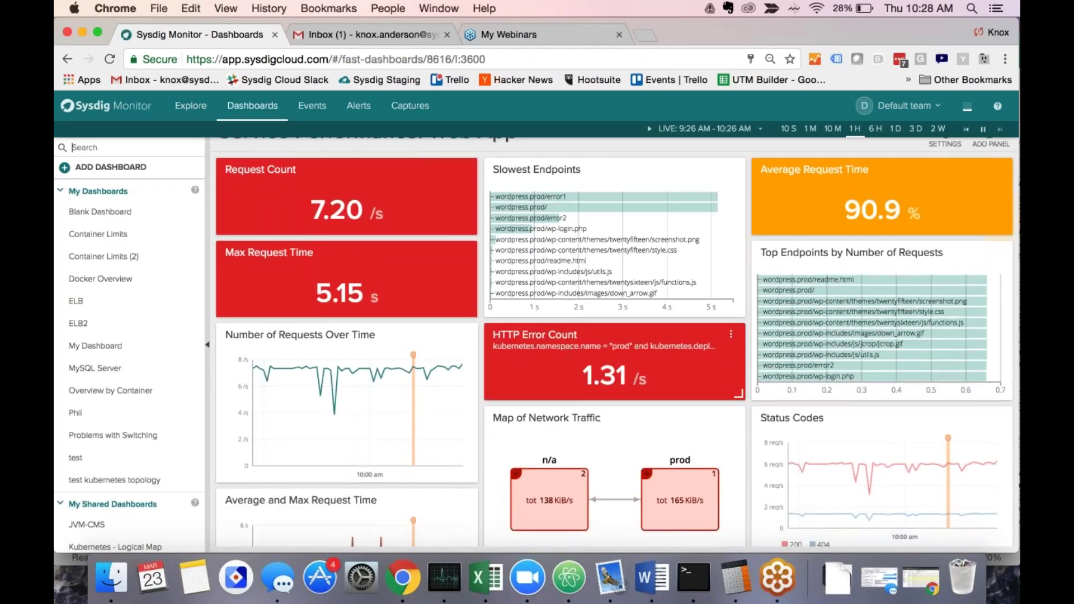
scroll(682, 380, down, 5)
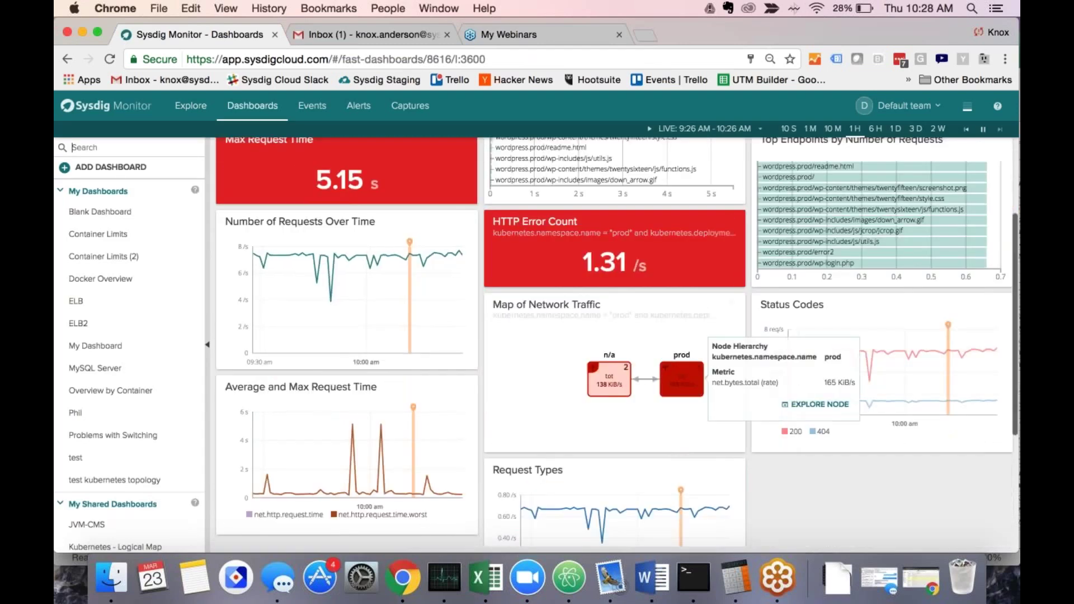
scroll(807, 469, down, 9)
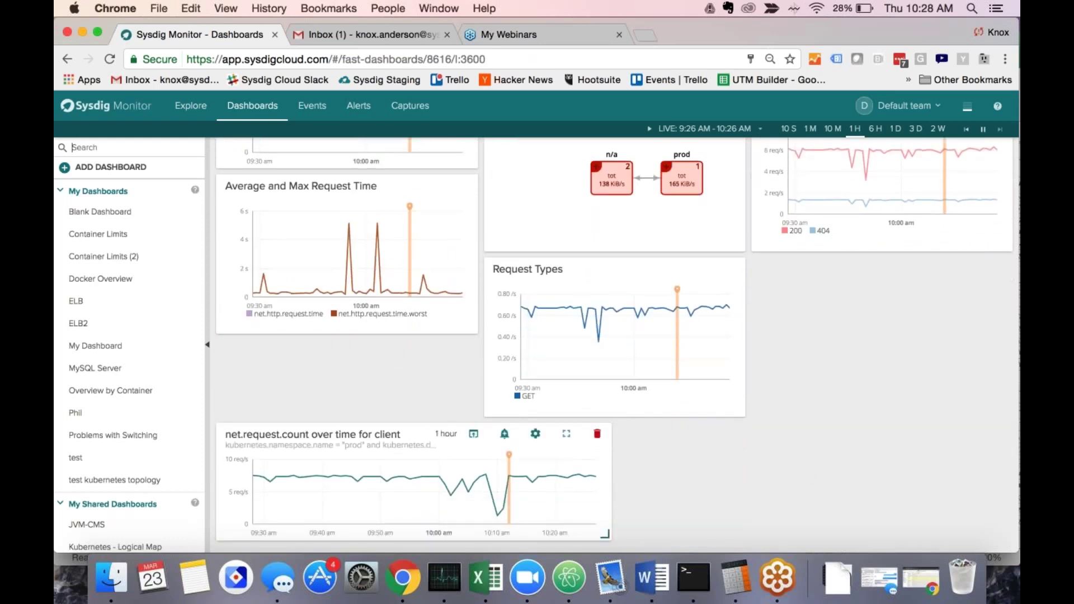
drag(604, 534, 475, 531)
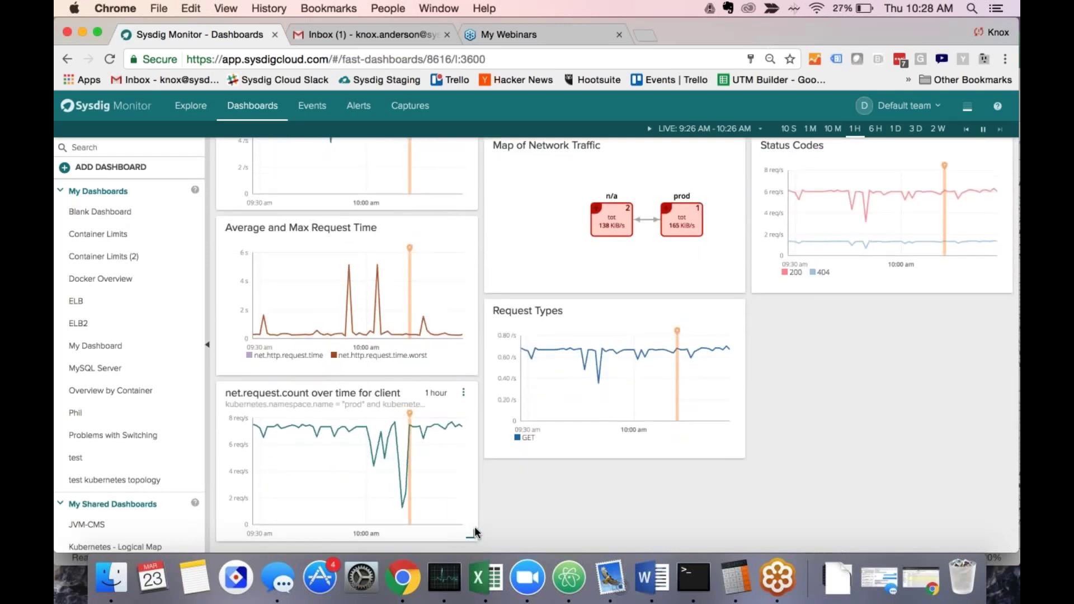
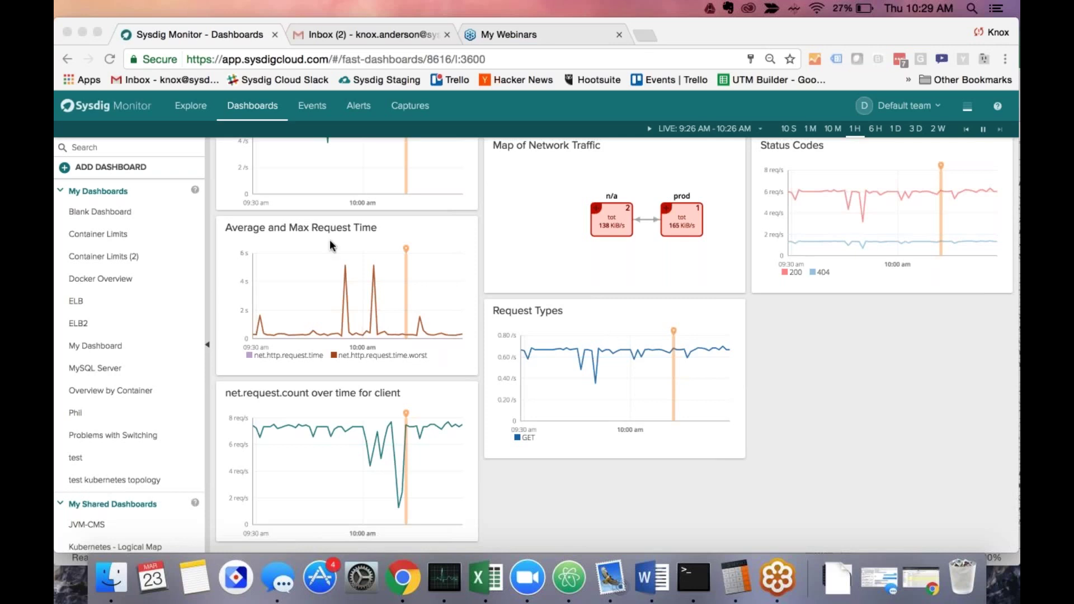
Start creating a new dashboard.
scroll(330, 239, up, 1)
scroll(330, 239, up, 5)
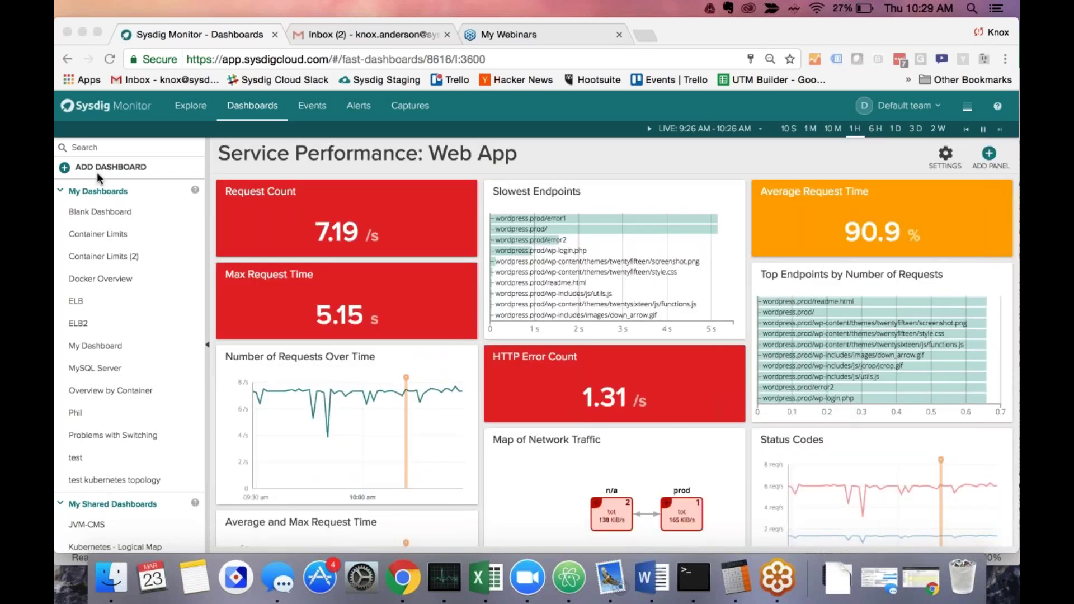
click(100, 173)
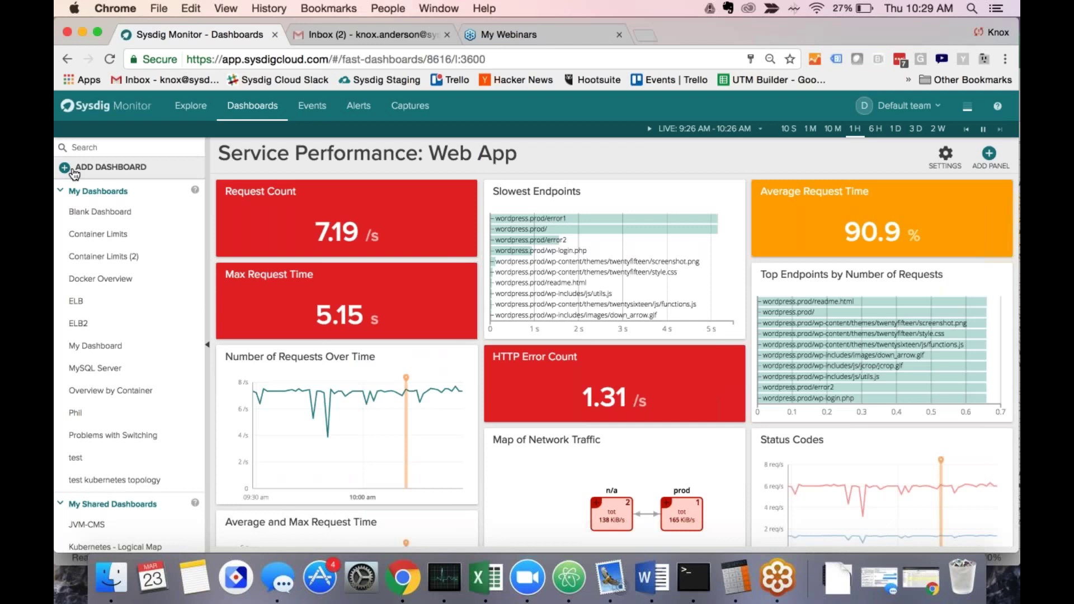
click(73, 171)
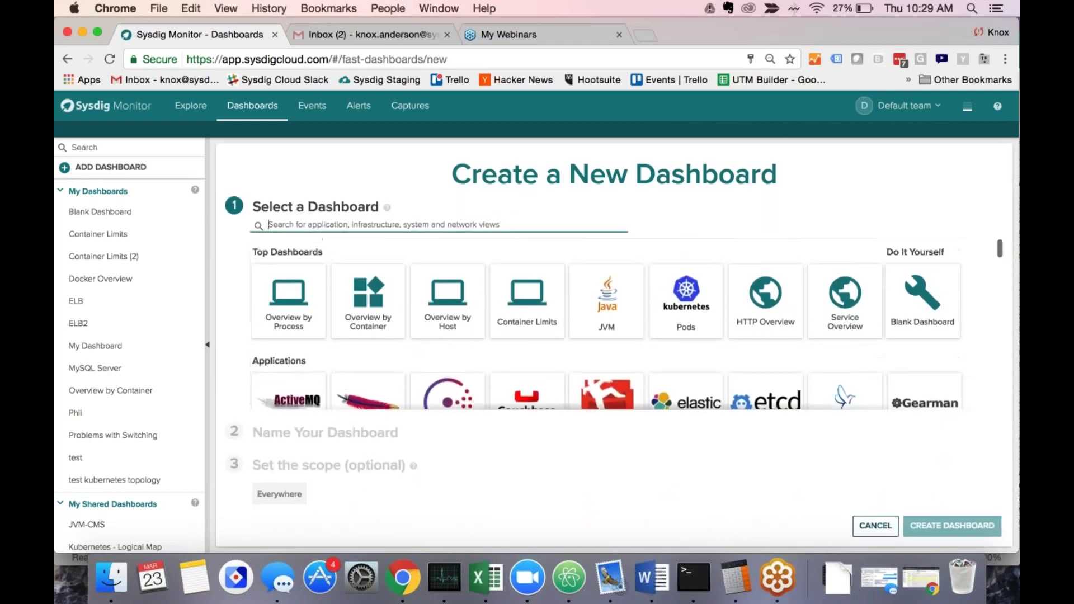
Look through the dashboard templates offered for applications, Docker orchestration, AWS ECS and Kubernetes.
scroll(660, 324, down, 1)
scroll(447, 380, down, 4)
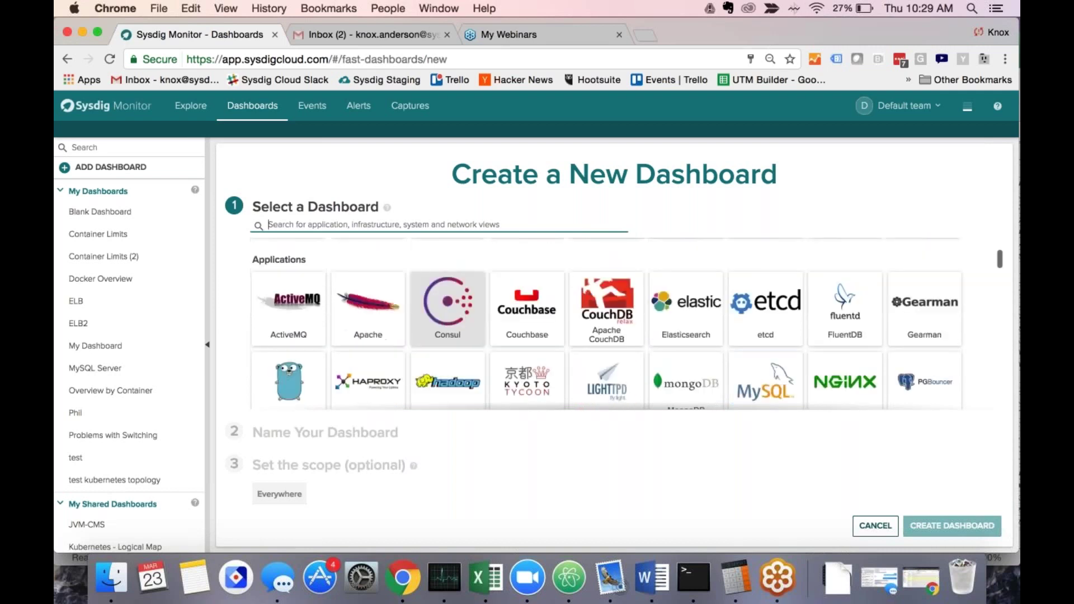
scroll(454, 365, down, 1)
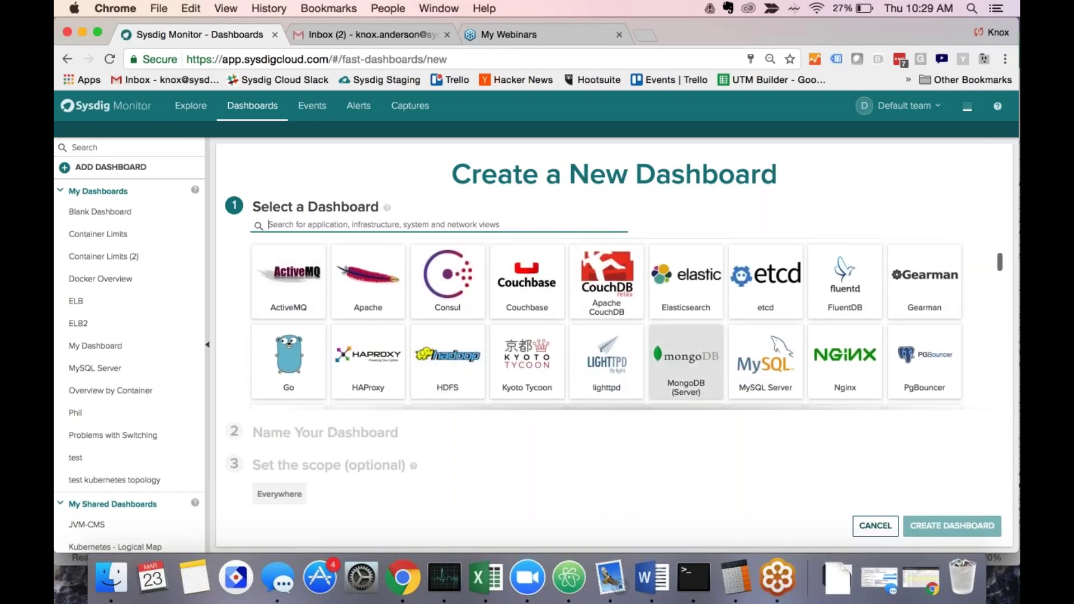
scroll(447, 336, down, 2)
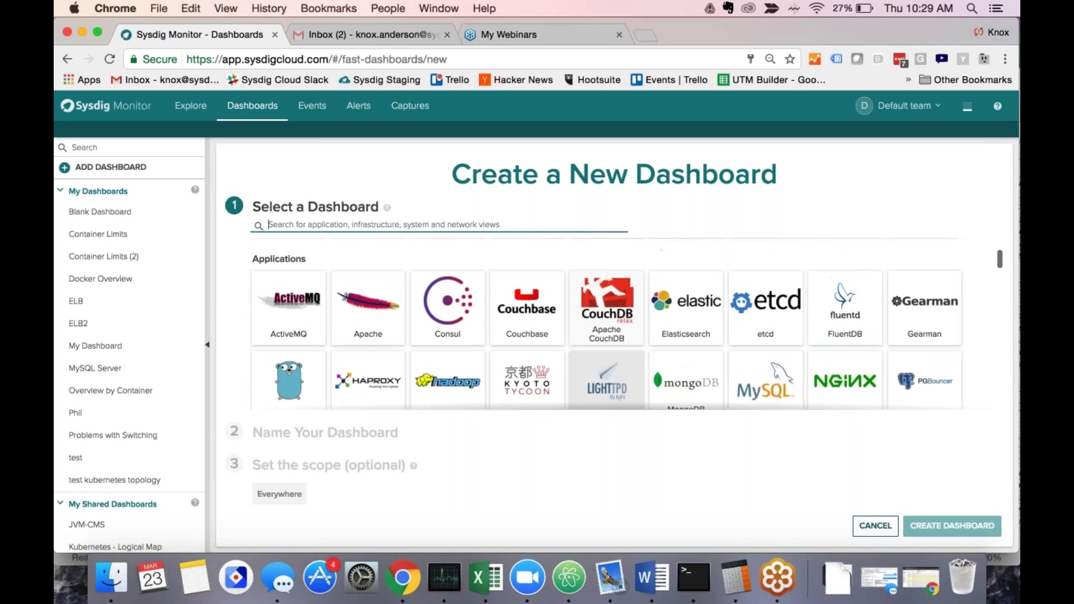
scroll(447, 336, down, 1)
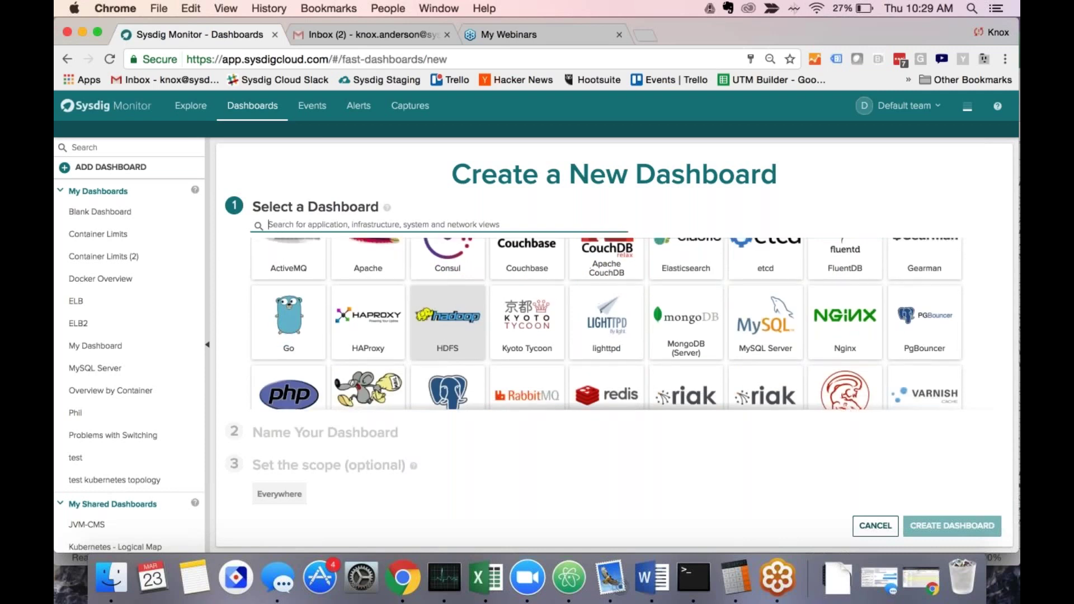
scroll(448, 325, up, 2)
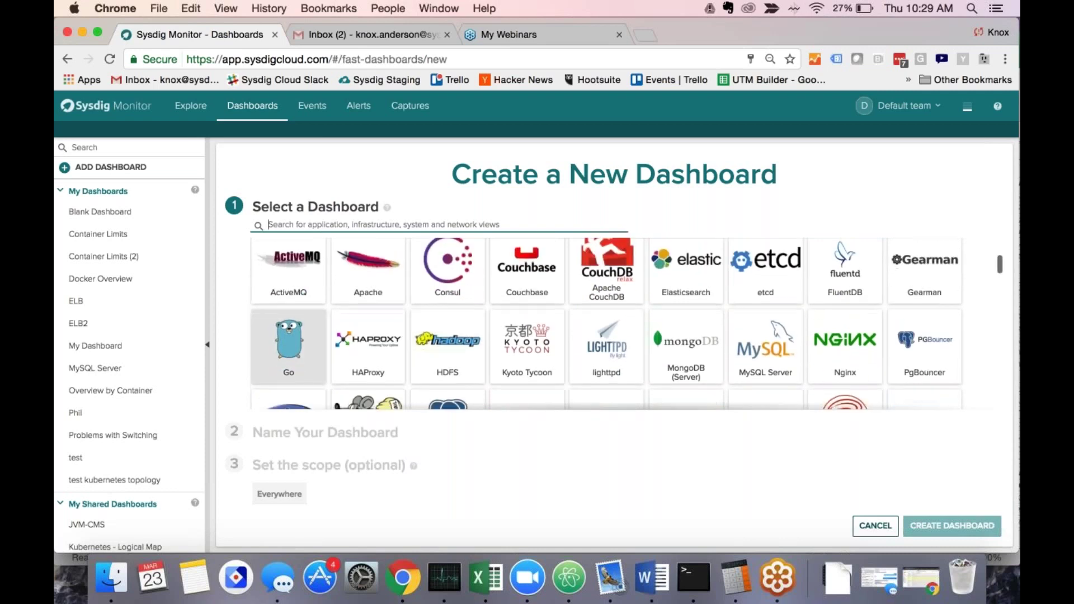
scroll(306, 335, down, 10)
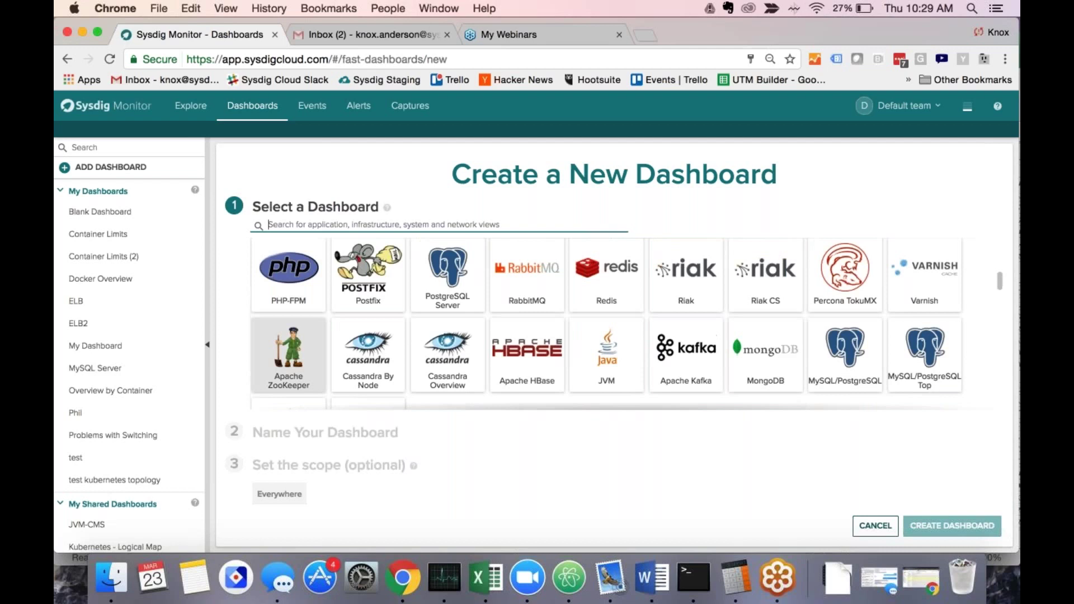
scroll(306, 336, up, 8)
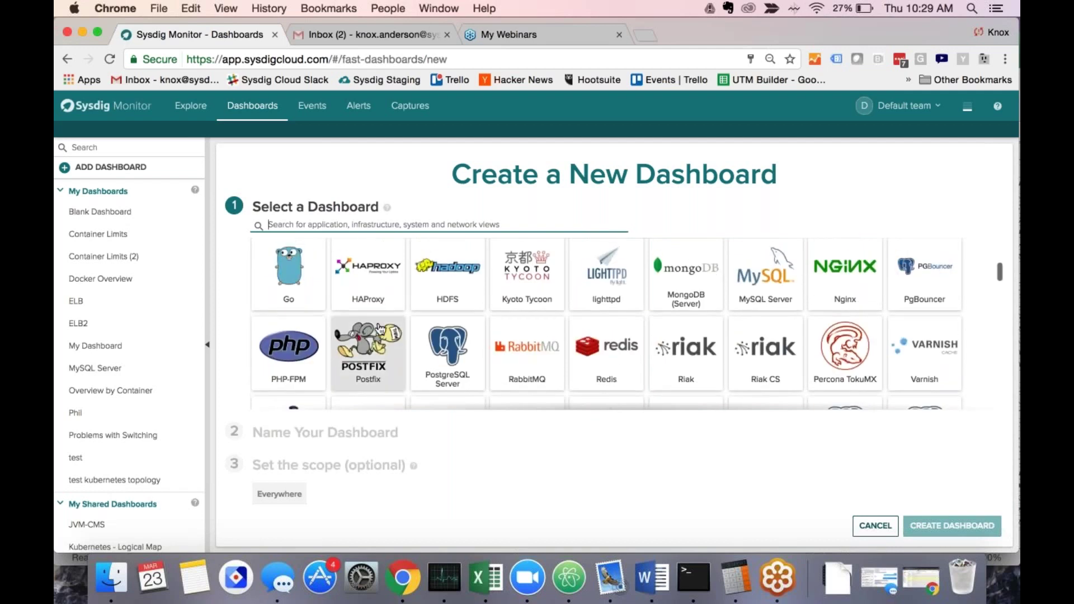
scroll(448, 336, down, 20)
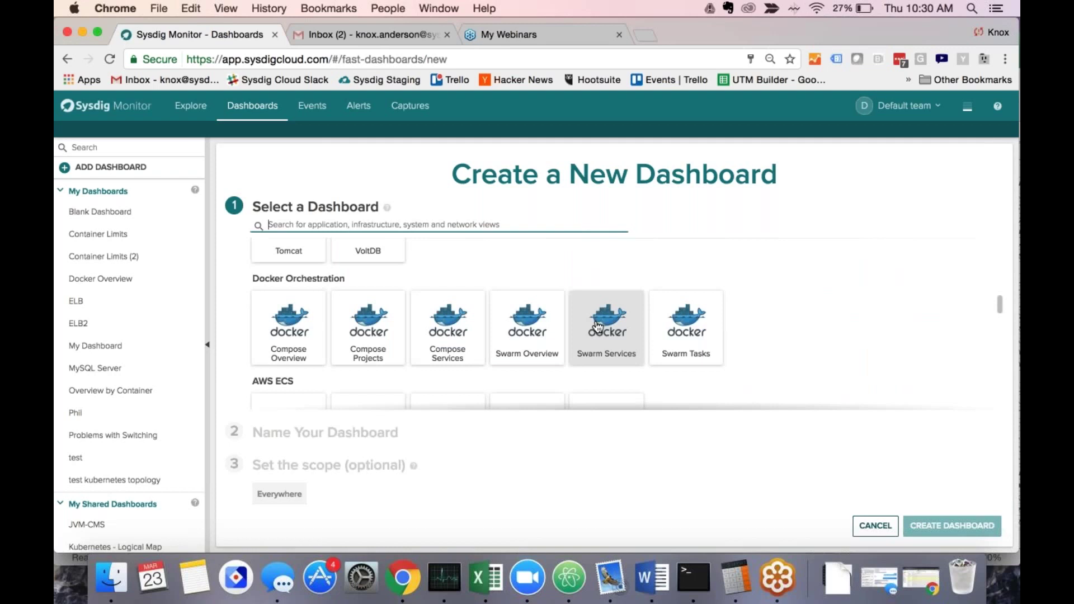
scroll(607, 335, down, 3)
scroll(447, 280, down, 8)
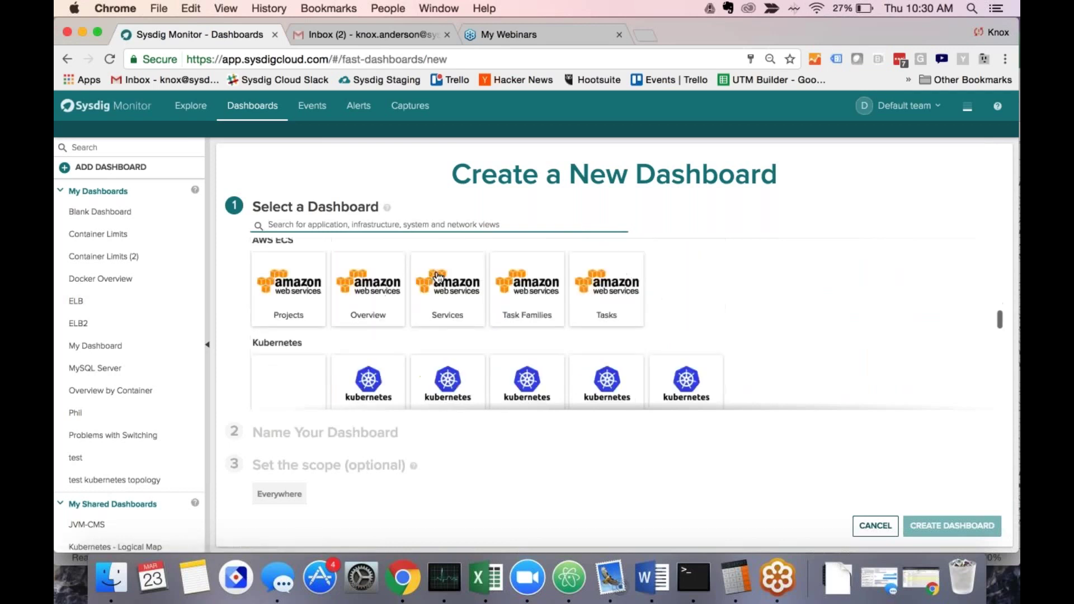
Create a dashboard from the Kubernetes Namespaces template, named Training - Namespaces, keeping its scope at Everywhere.
scroll(369, 385, down, 5)
scroll(368, 386, up, 6)
click(383, 317)
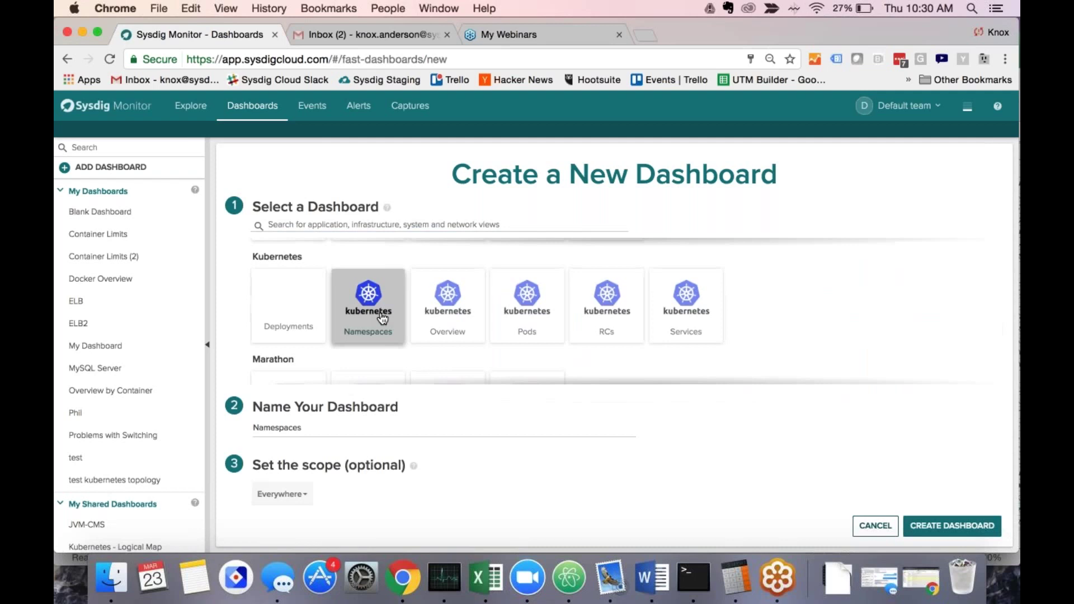
double_click(254, 427)
text(Traini)
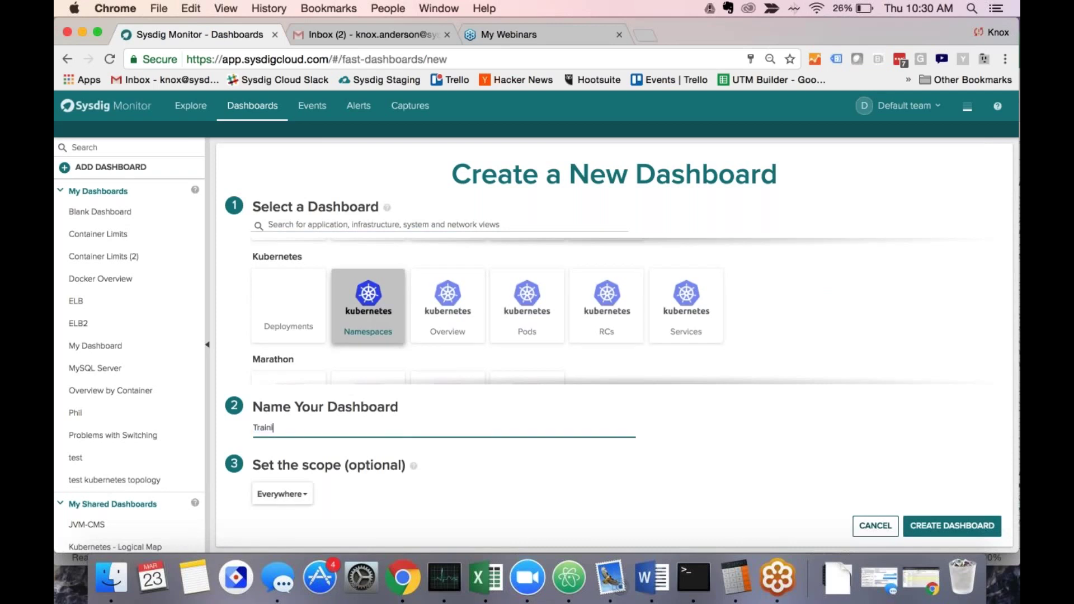
text(ng - Namespaces)
click(294, 498)
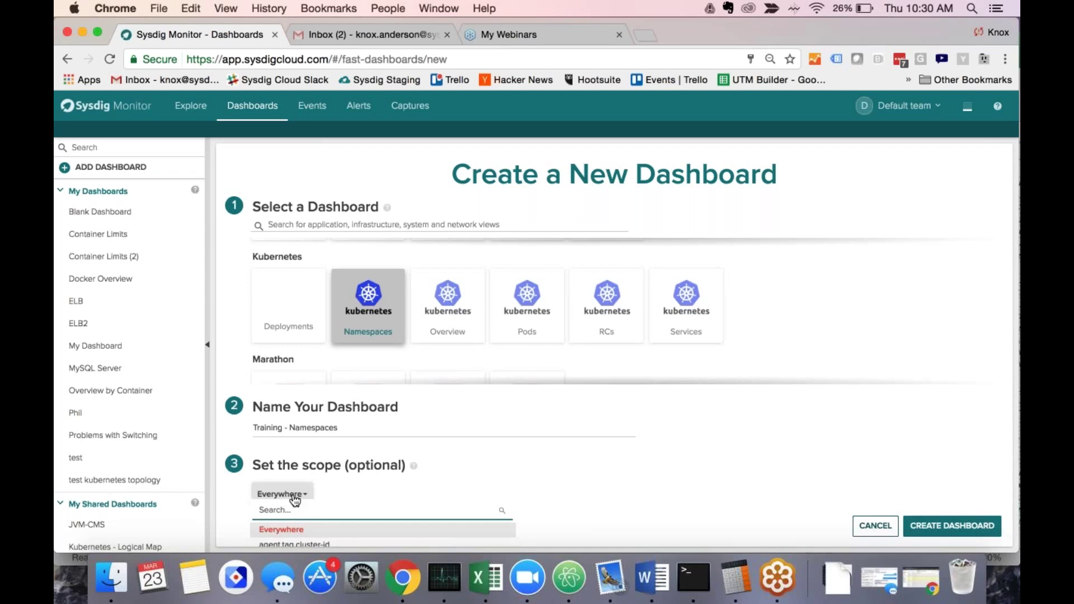
click(295, 495)
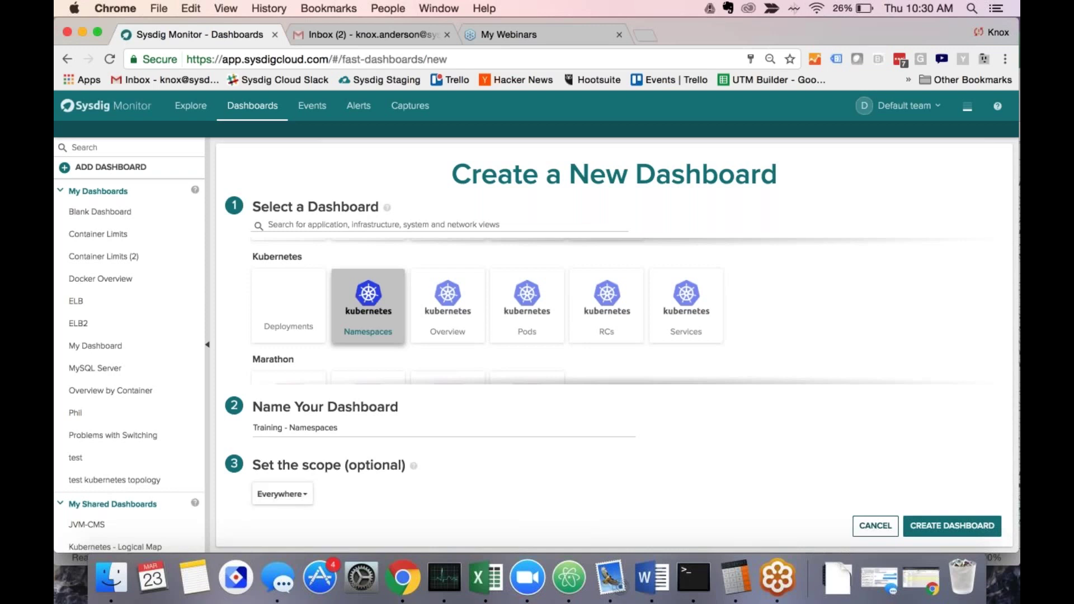
click(933, 532)
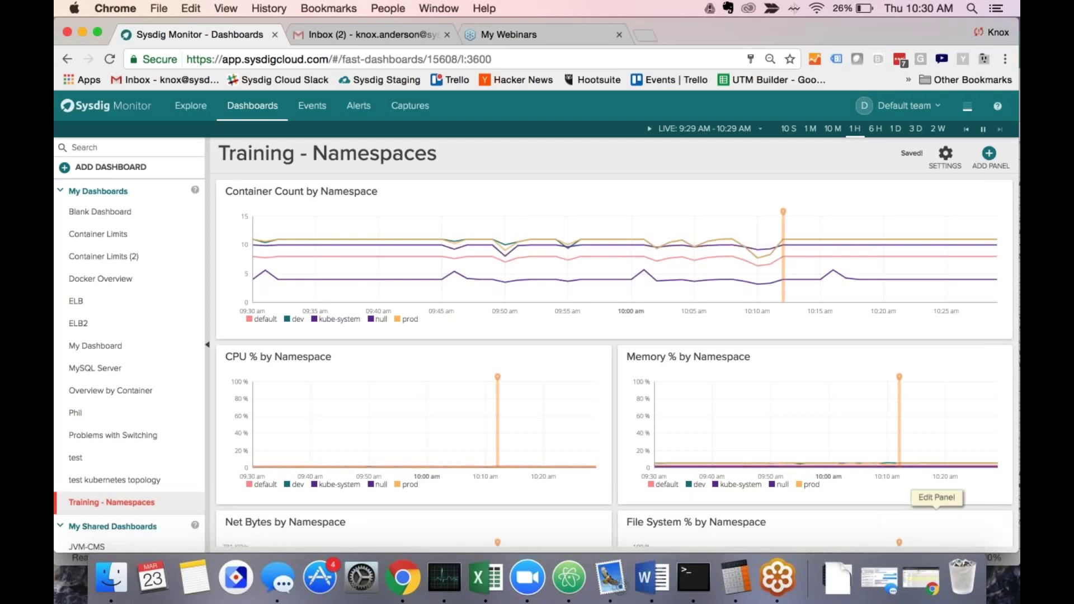
Examine the Training - Namespaces dashboard's container count, CPU, memory, net bytes and file system panels by namespace.
scroll(936, 487, down, 1)
scroll(811, 419, down, 5)
scroll(811, 420, up, 6)
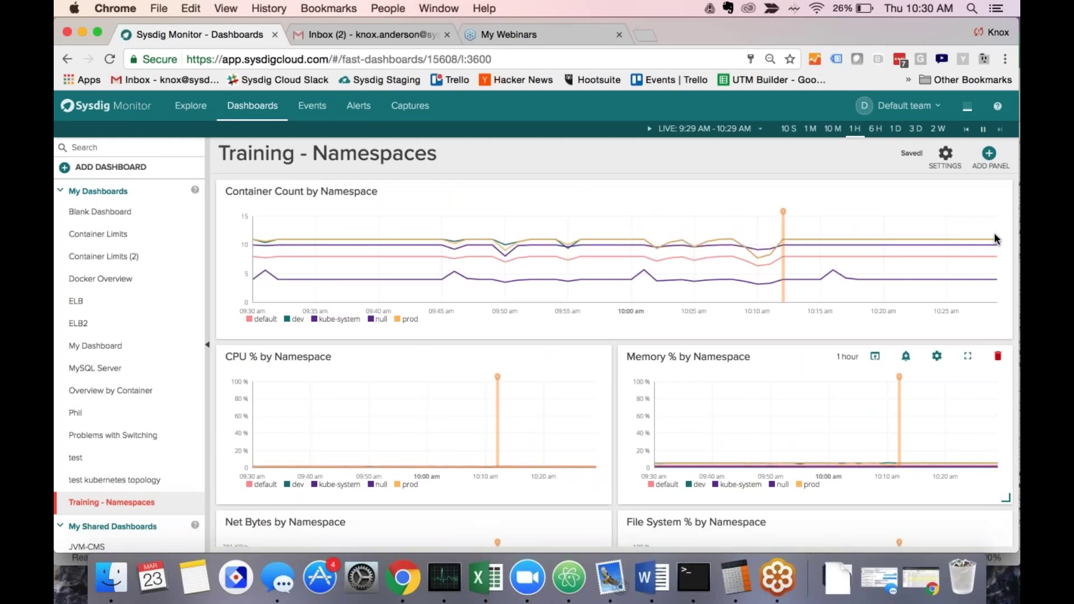
scroll(788, 425, down, 2)
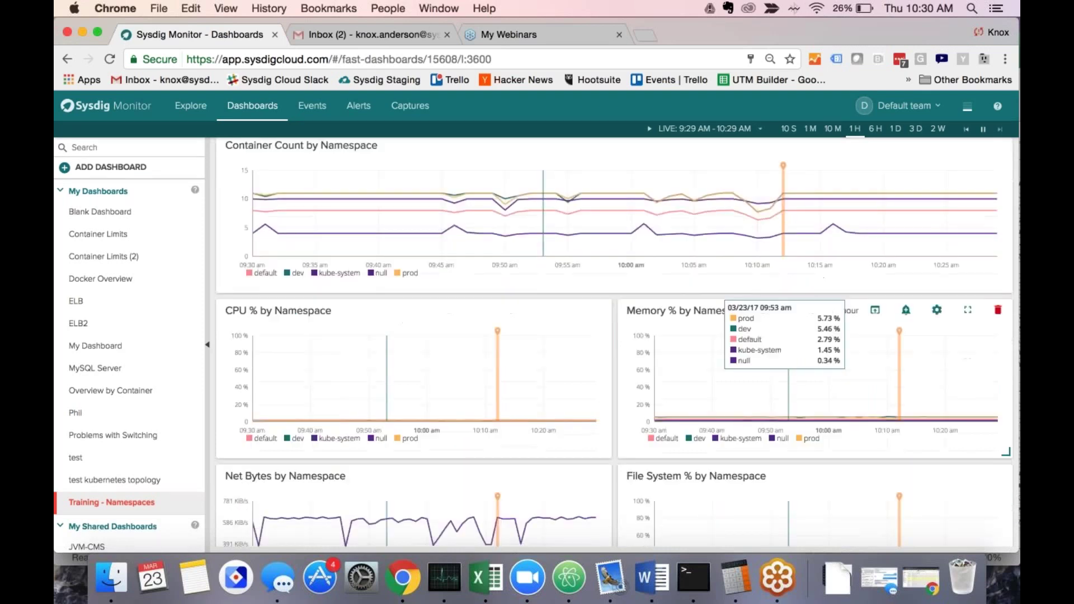
scroll(788, 364, down, 2)
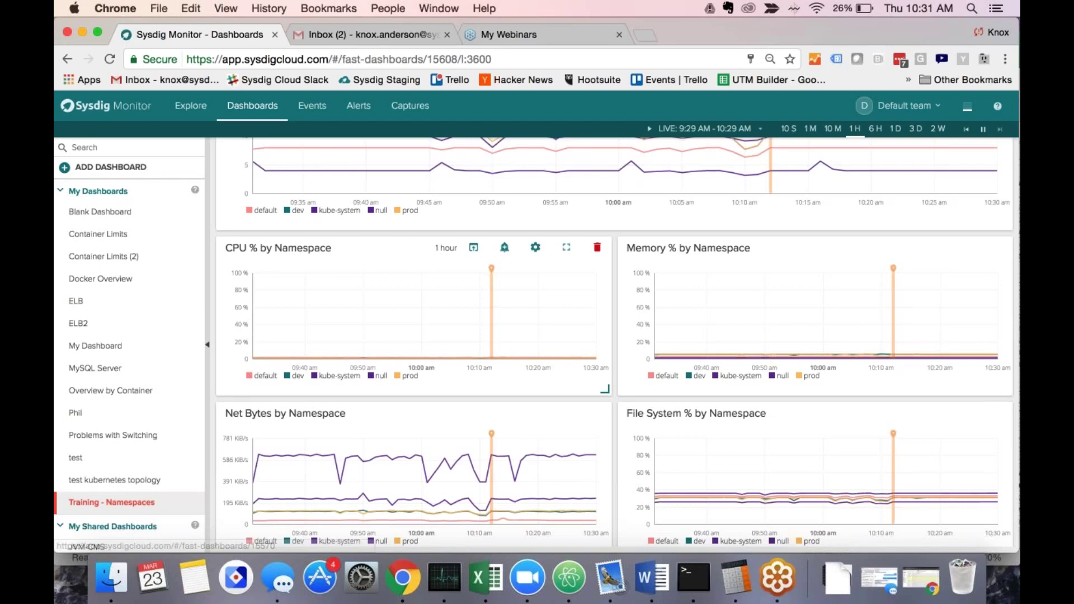
scroll(299, 168, up, 3)
scroll(299, 168, down, 3)
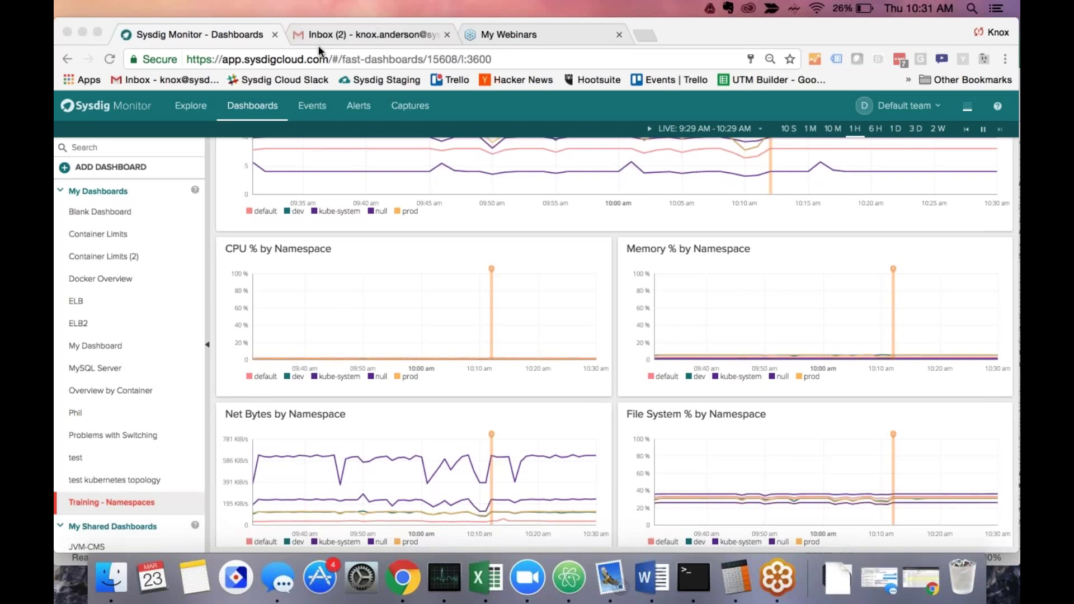
Open the Events page with the custom events list.
click(312, 109)
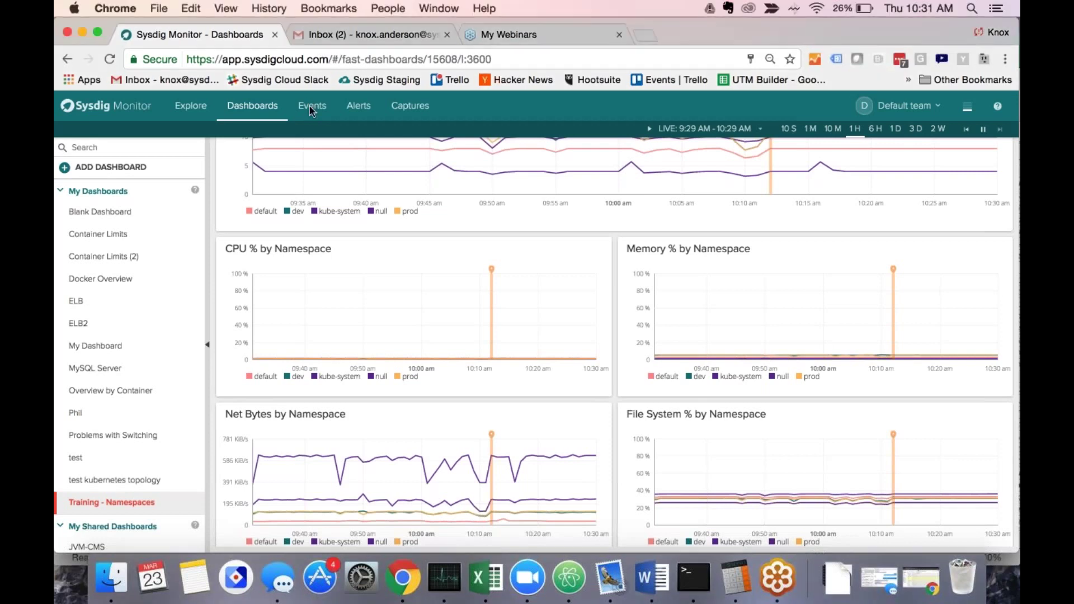
click(311, 106)
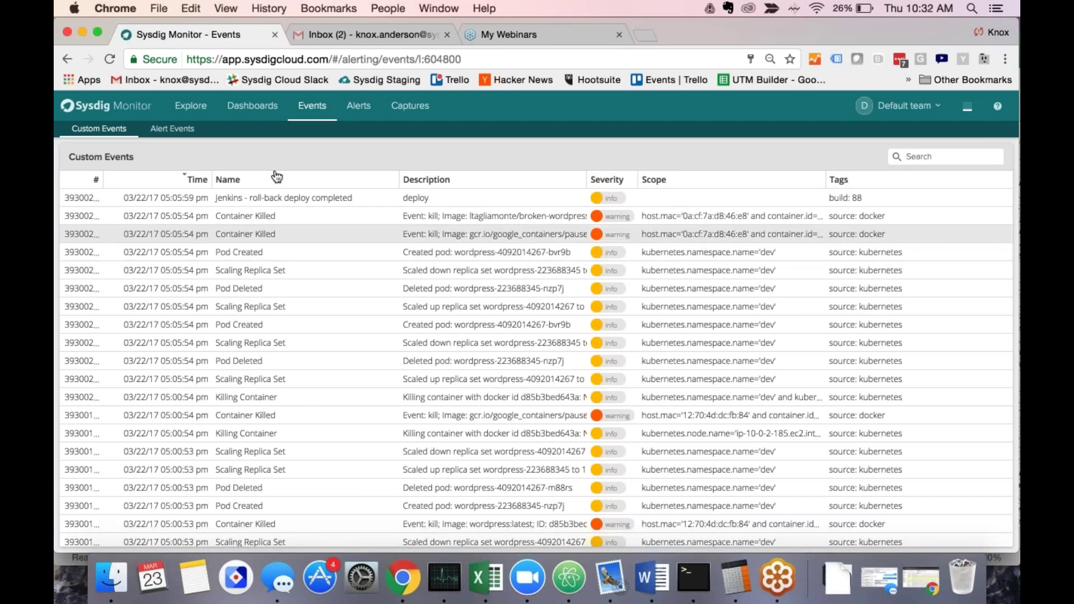
Review the Alert Events list and return to the Explore page.
click(174, 130)
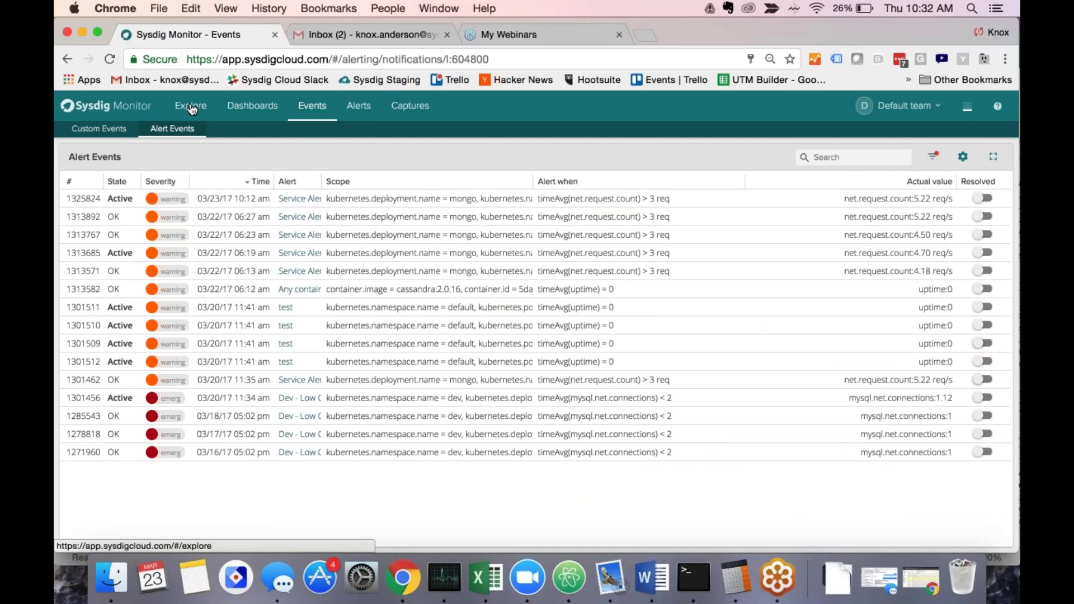
click(191, 108)
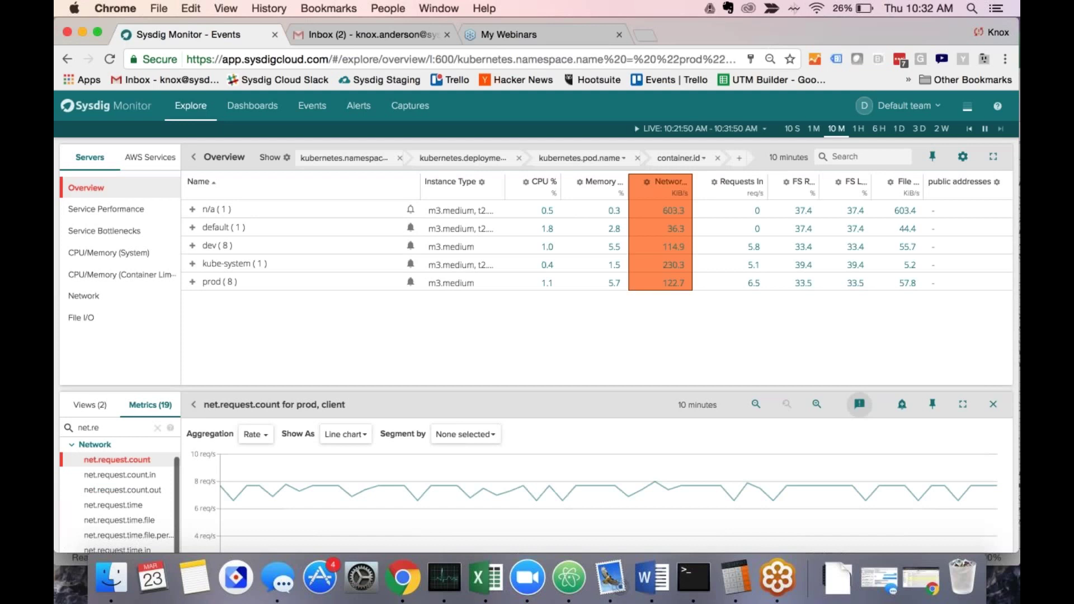
Open the event filter for the net.request.count chart and set the time range to 2 weeks.
click(830, 405)
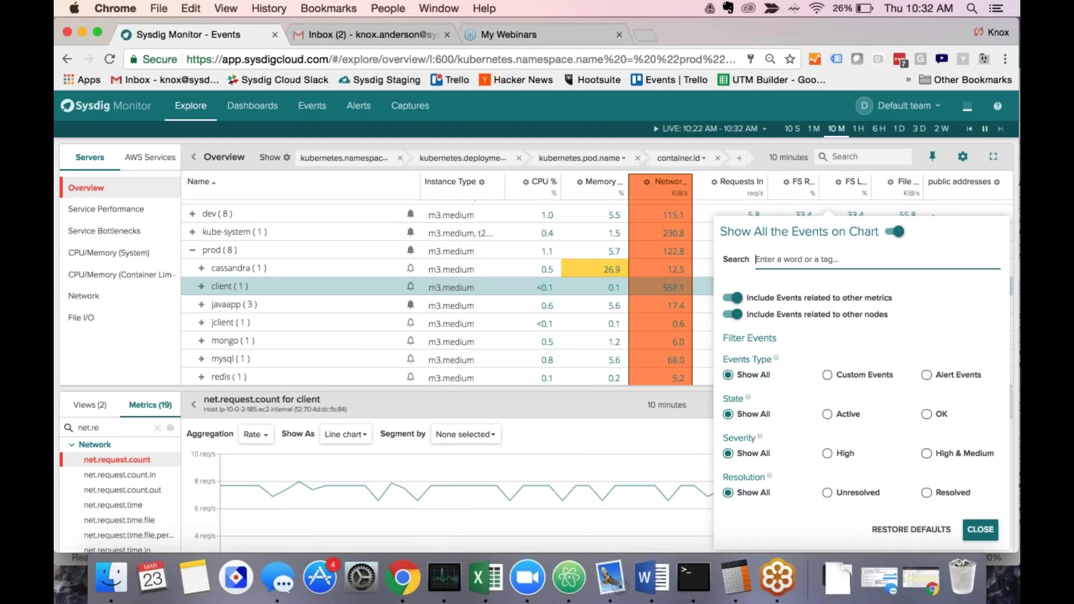
click(940, 129)
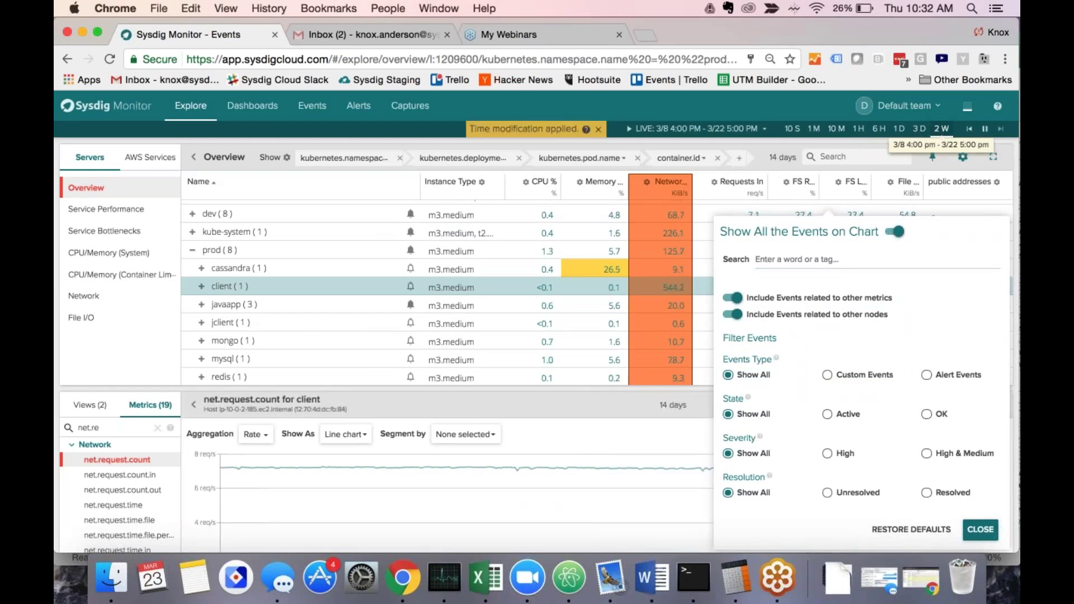
scroll(537, 336, down, 1)
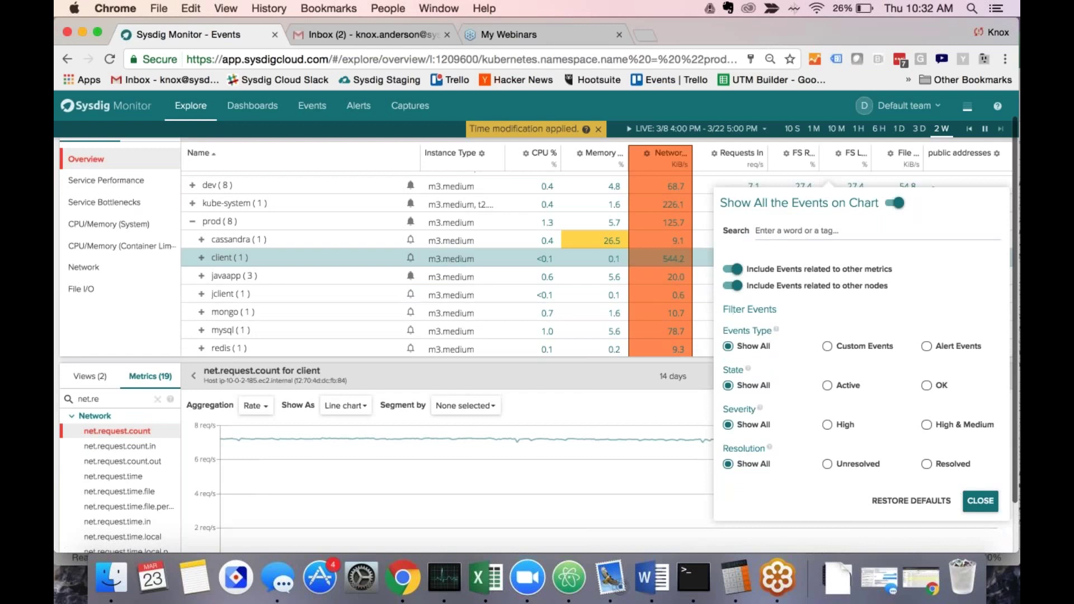
scroll(392, 280, down, 1)
scroll(348, 268, up, 2)
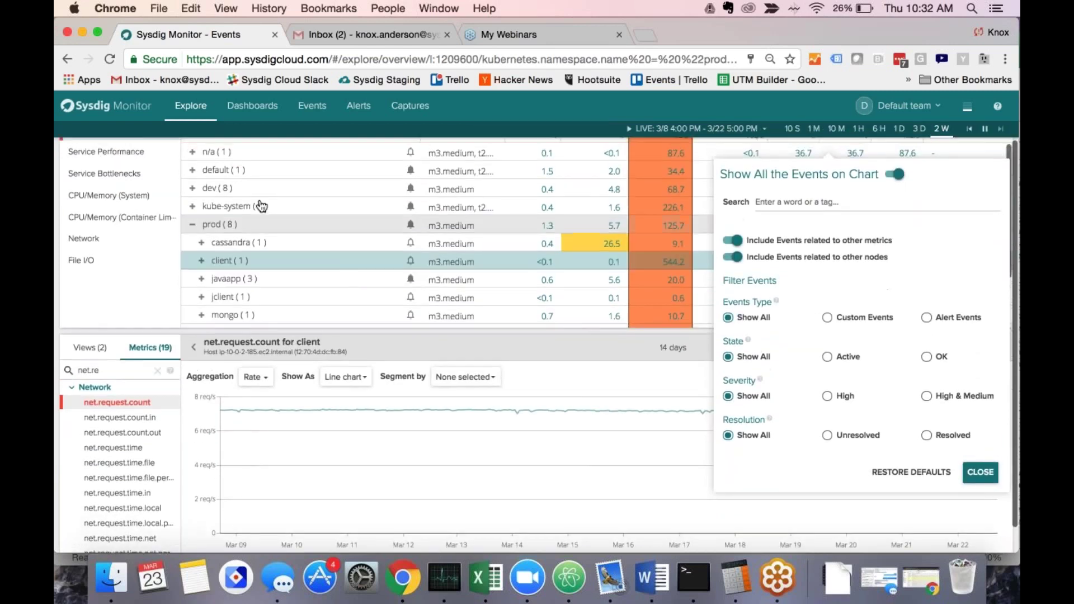
Select the prod namespace and filter the events on its chart by "deploy".
click(247, 224)
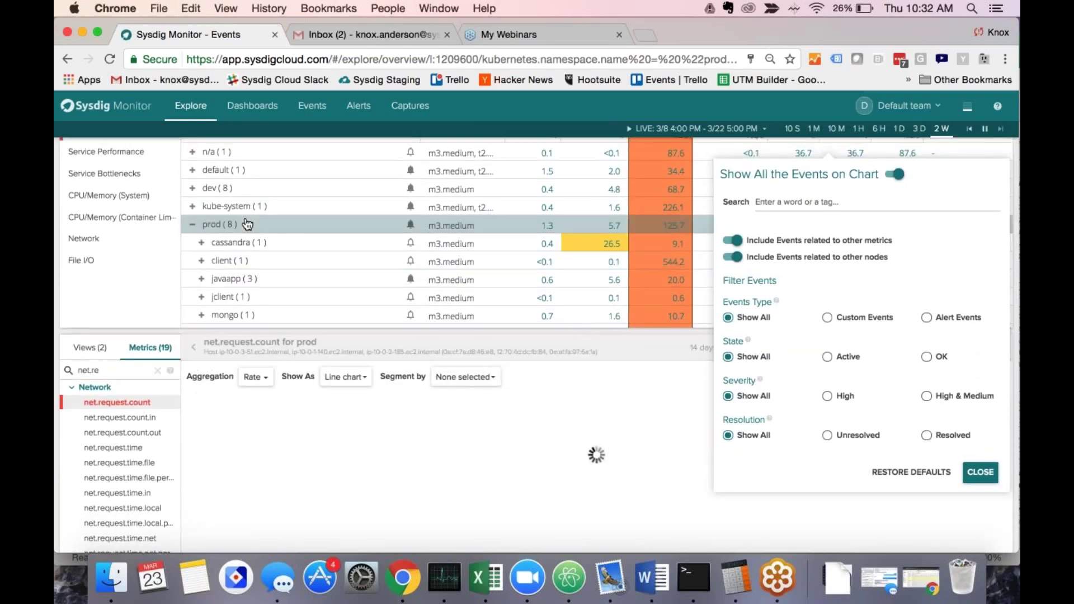
click(783, 202)
text(deploy)
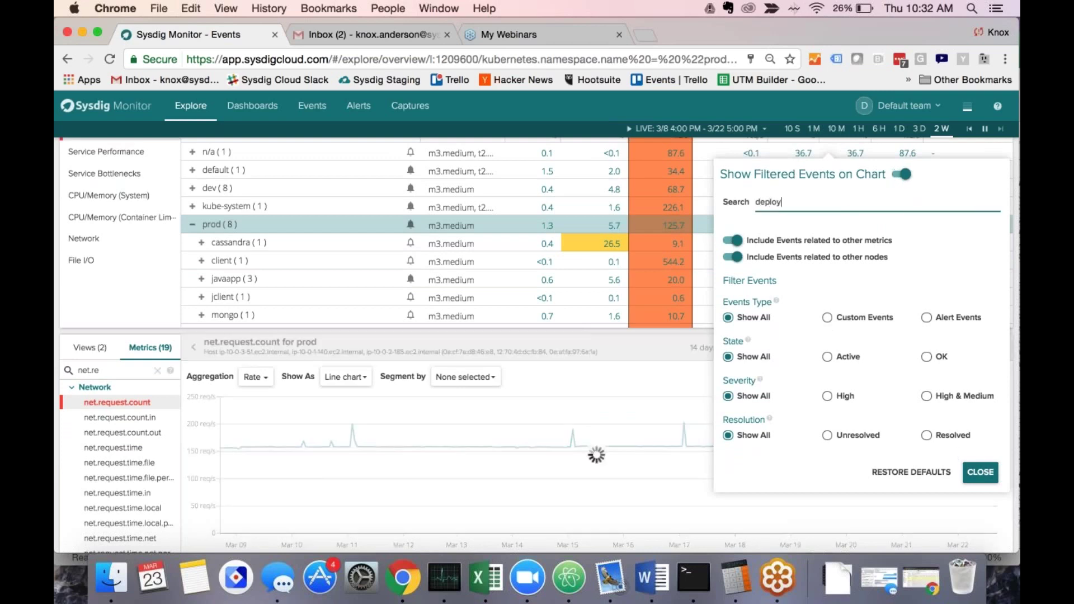
Clear the "net.re" search in the list of views and display the Network Overview view for prod.
click(90, 348)
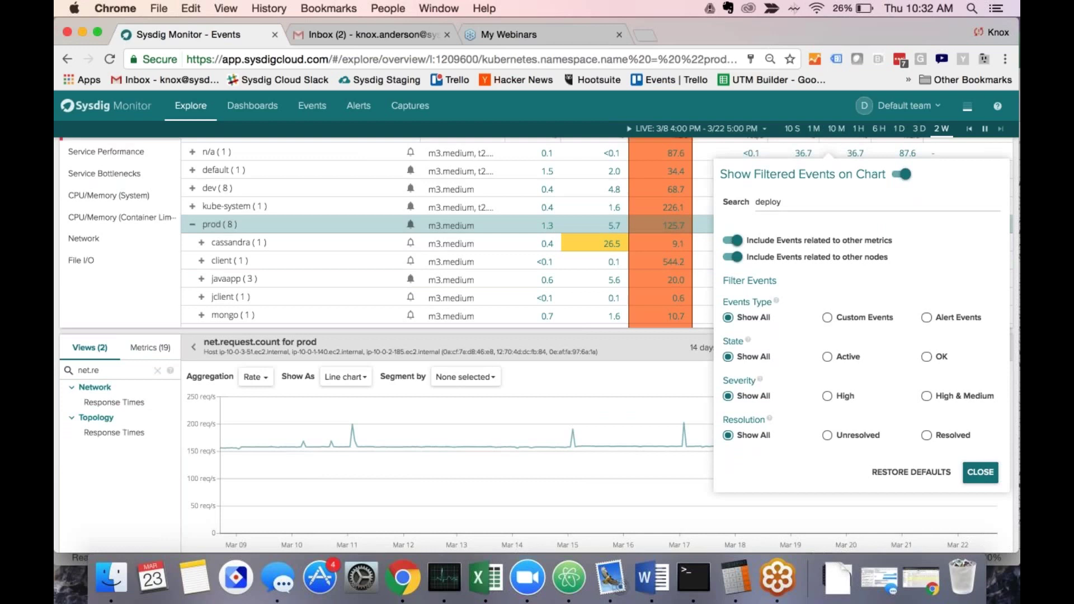
click(157, 370)
text(overli)
key(BackSpace)
key(BackSpace)
key(BackSpace)
key(BackSpace)
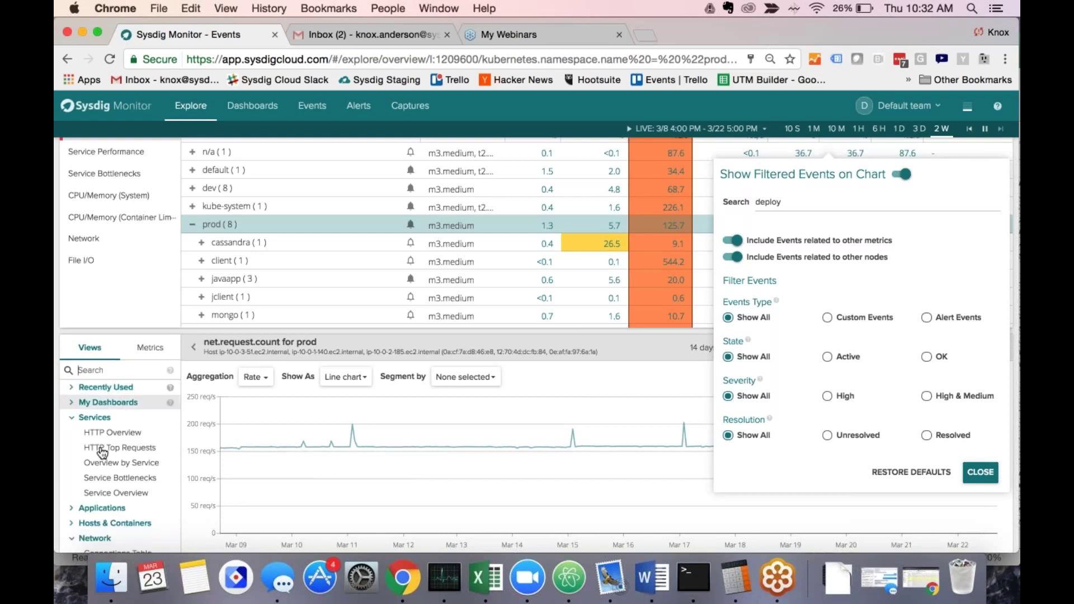
scroll(102, 481, down, 3)
scroll(100, 490, up, 3)
click(100, 493)
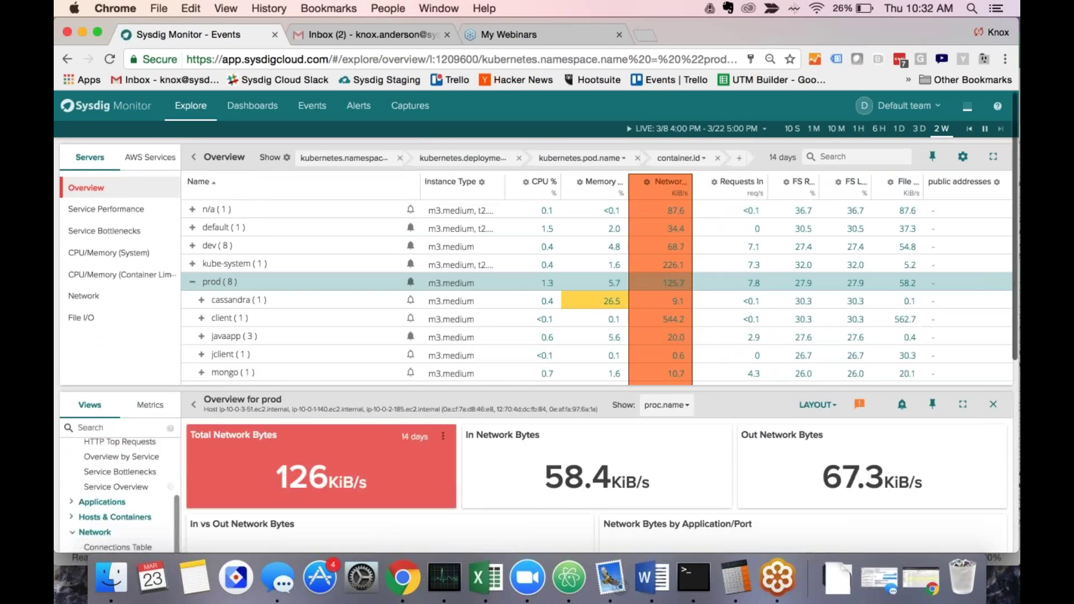
Reopen the chart event filter and remove the "deploy" search term.
scroll(344, 487, down, 3)
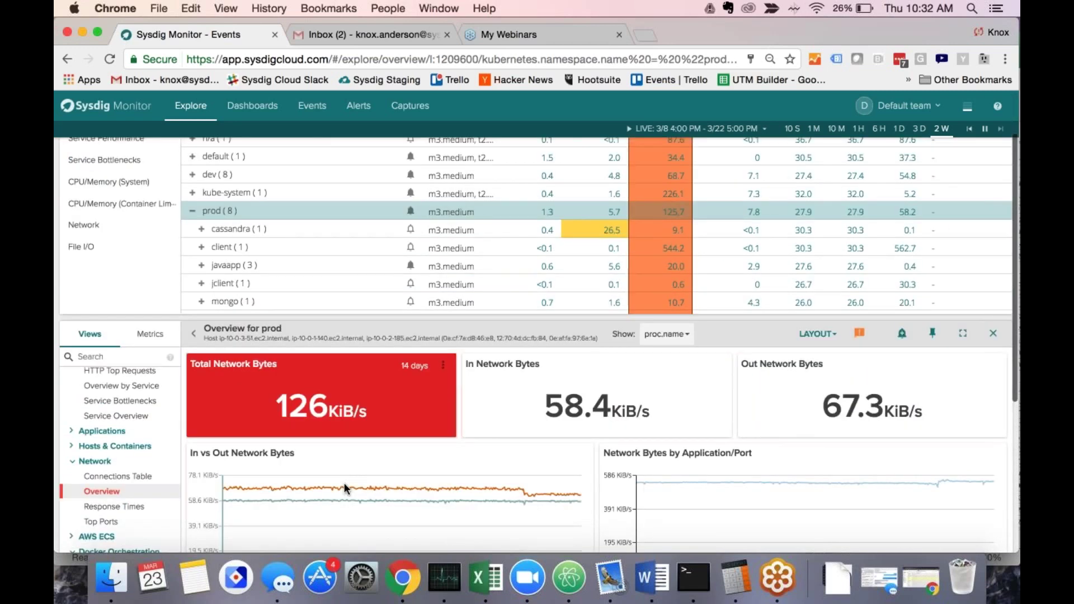
scroll(344, 482, down, 4)
click(859, 229)
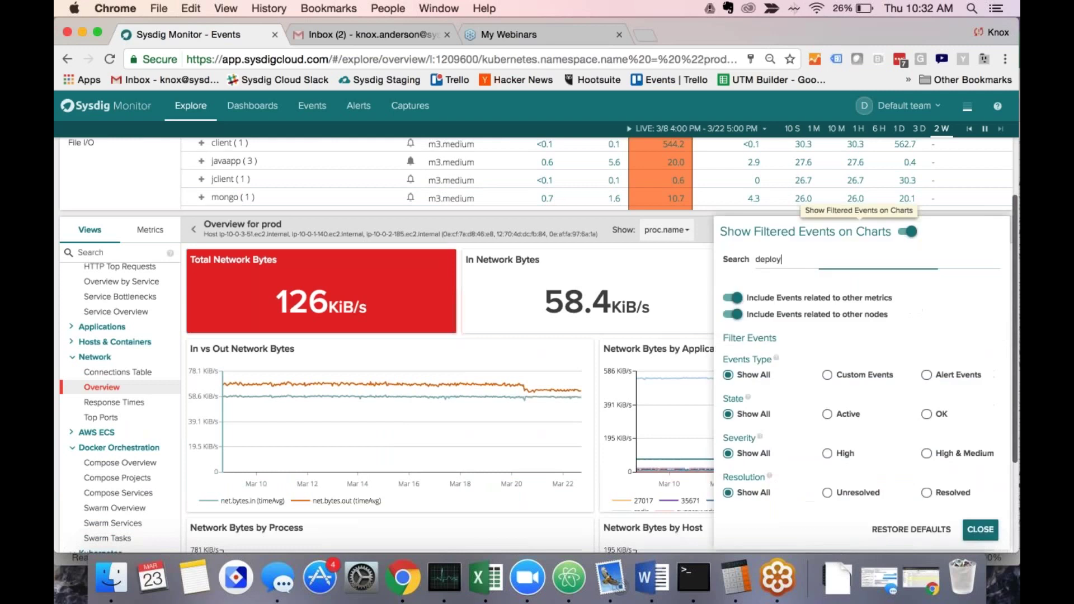
key(BackSpace)
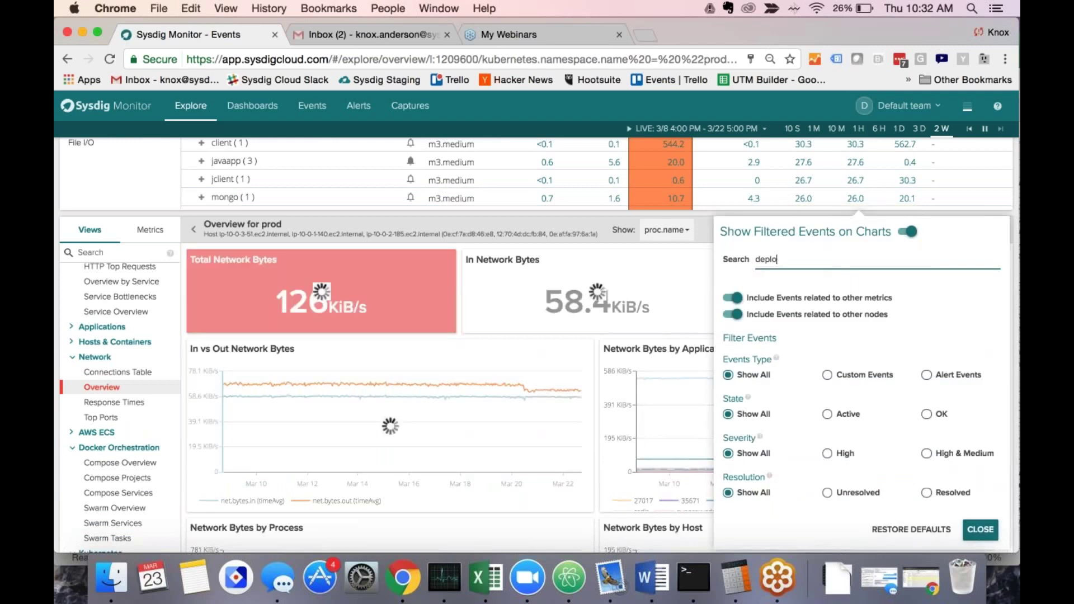
key(BackSpace)
key(BackSpace)
key(BackSpace)
key(BackSpace)
key(BackSpace)
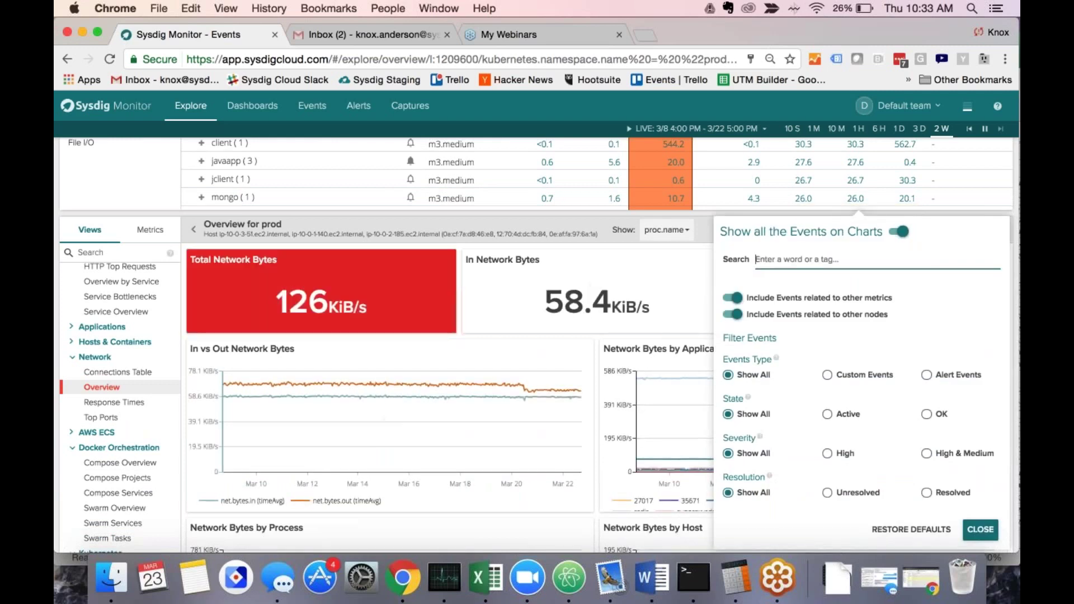
Limit the events shown on the charts to Custom Events and close the event filter.
click(827, 375)
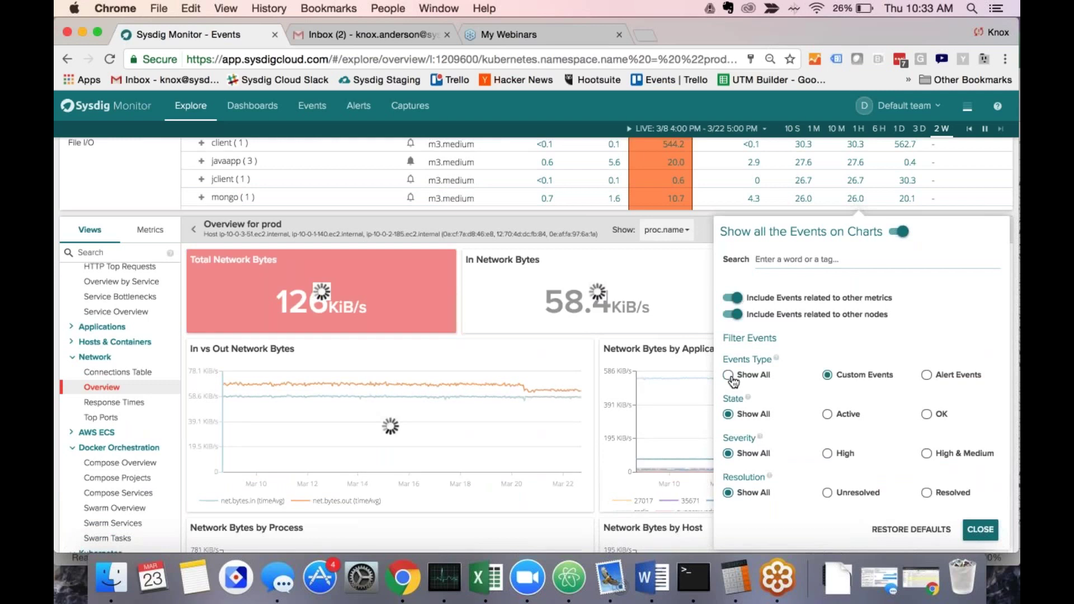
click(729, 375)
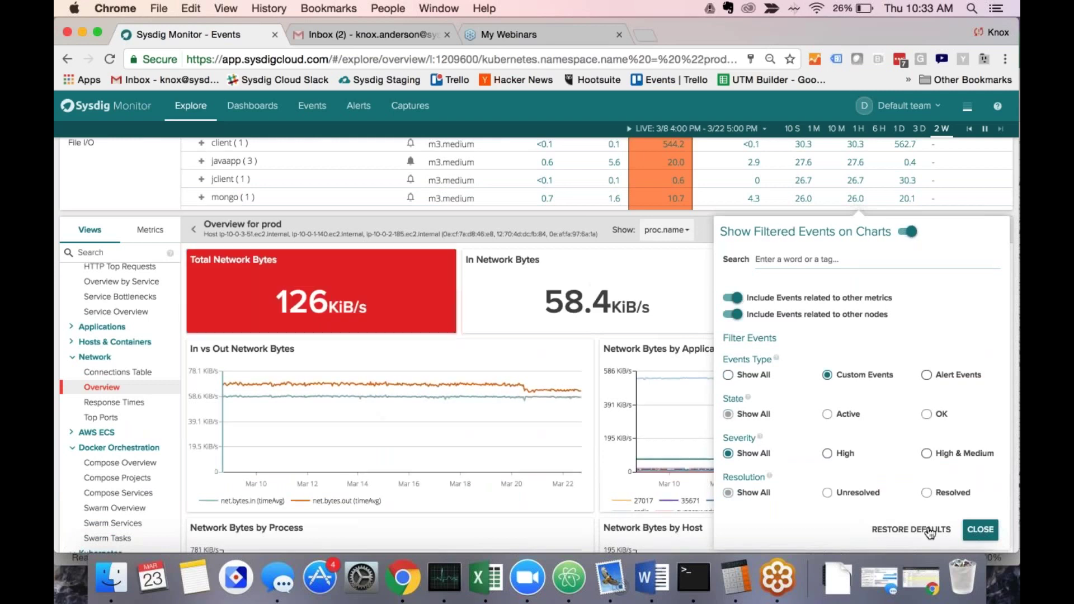
click(980, 529)
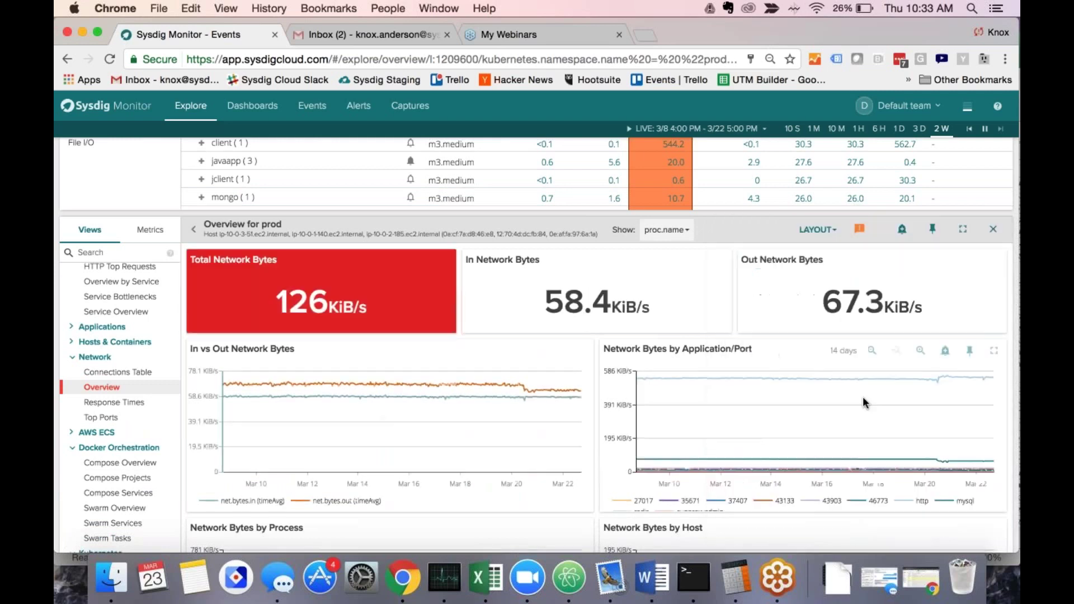
scroll(863, 397, down, 3)
scroll(863, 396, up, 6)
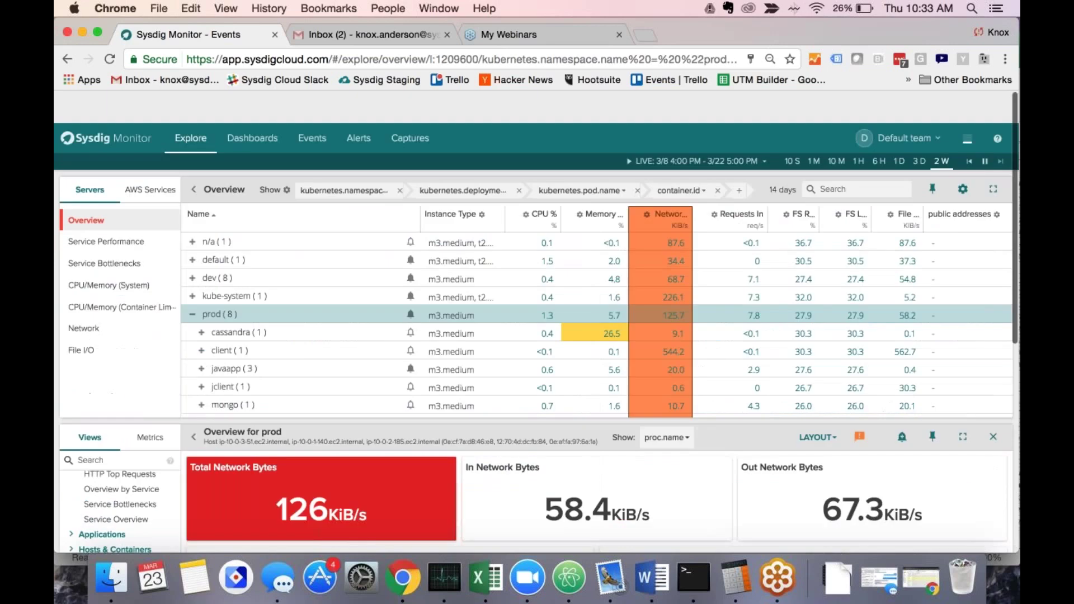
Set the Events Type filter to Show All, close the filter and look over the prod network charts.
click(859, 403)
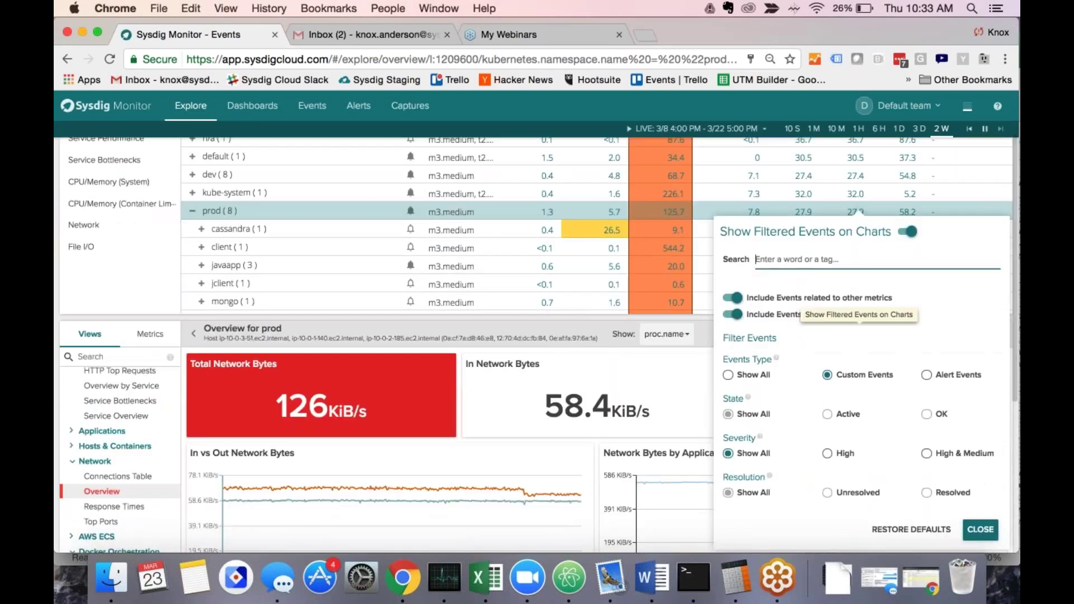
click(727, 375)
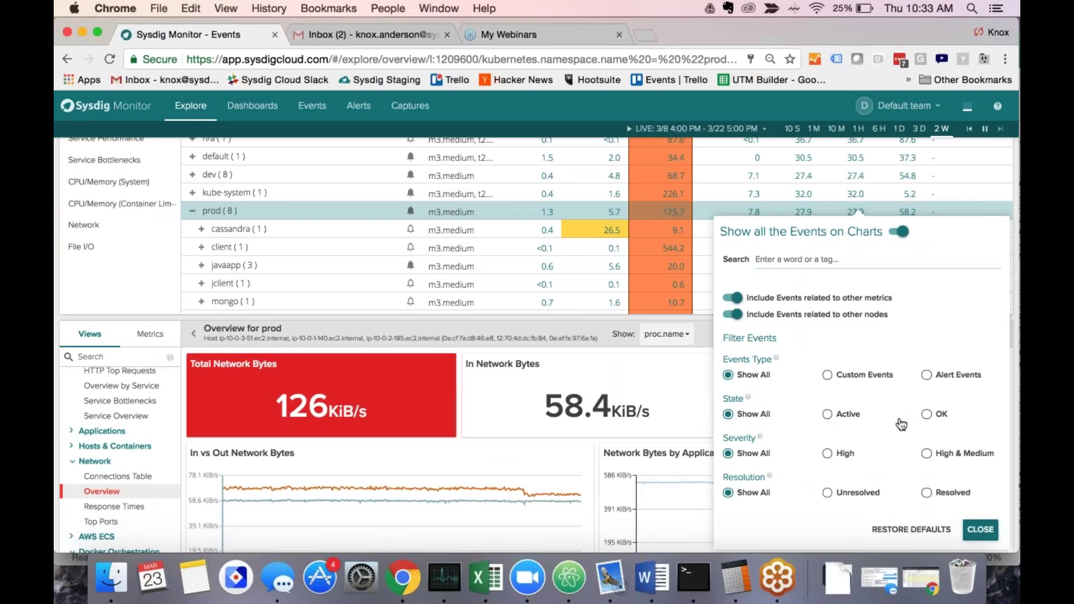
click(980, 529)
scroll(633, 386, down, 1)
scroll(632, 386, down, 3)
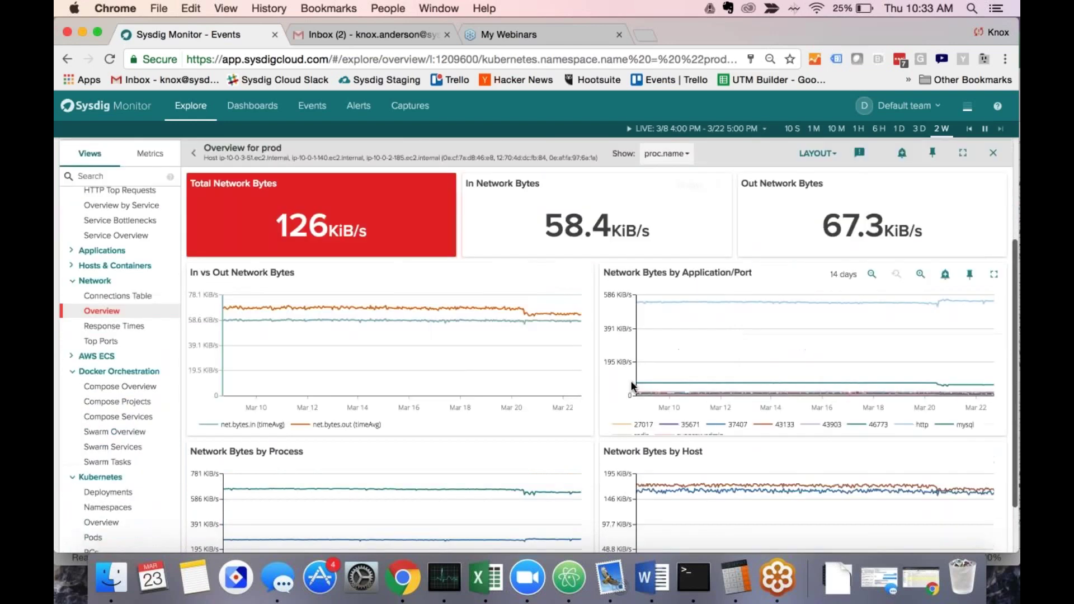
scroll(632, 386, up, 6)
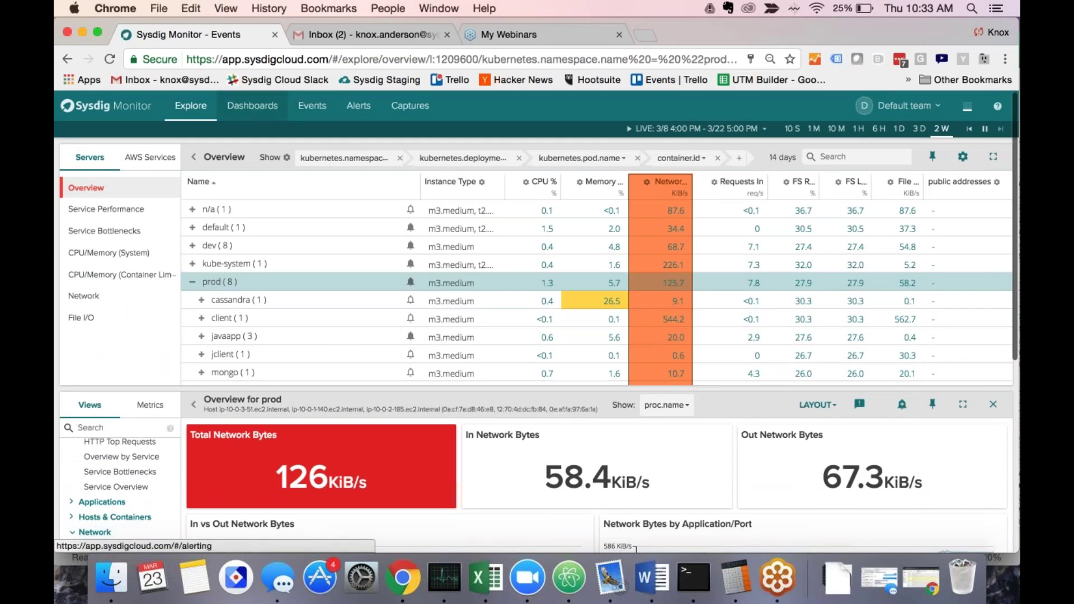
Review the Custom Events list and return to the Explore page.
scroll(411, 185, down, 3)
click(311, 112)
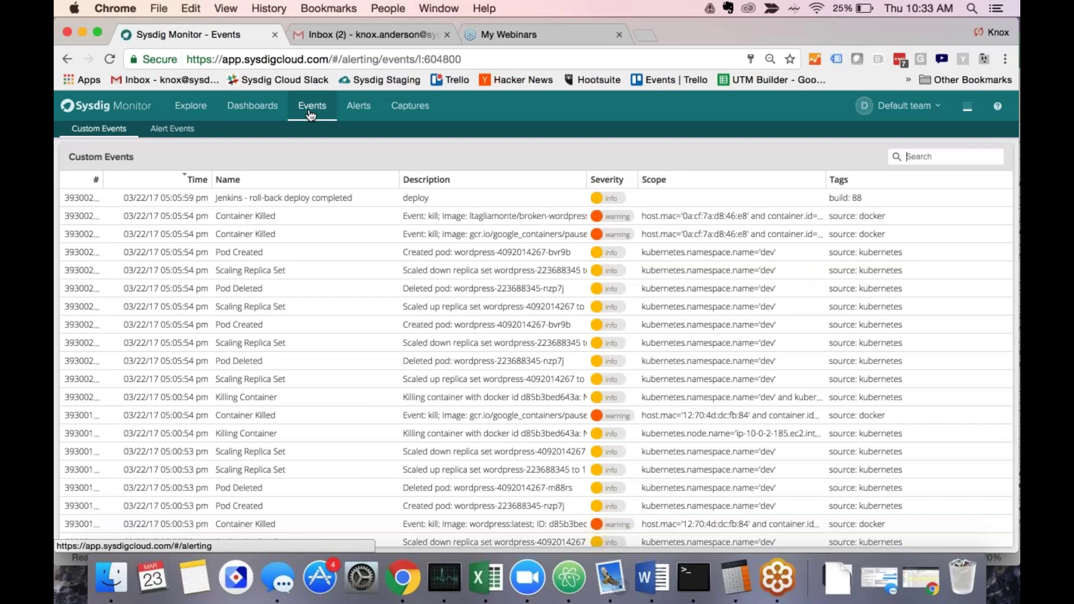
scroll(536, 368, down, 1)
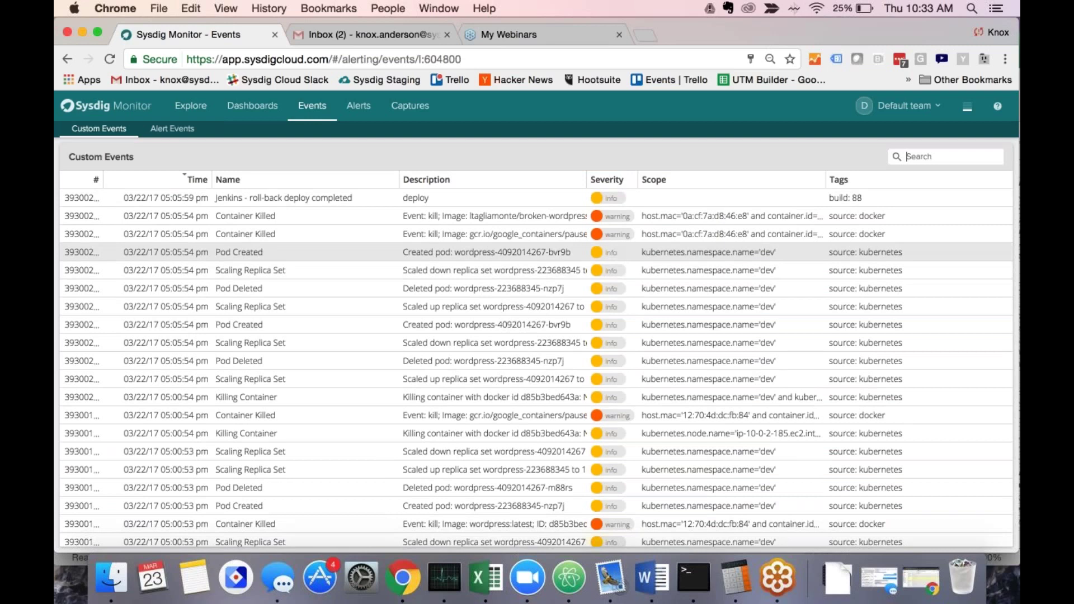
click(193, 106)
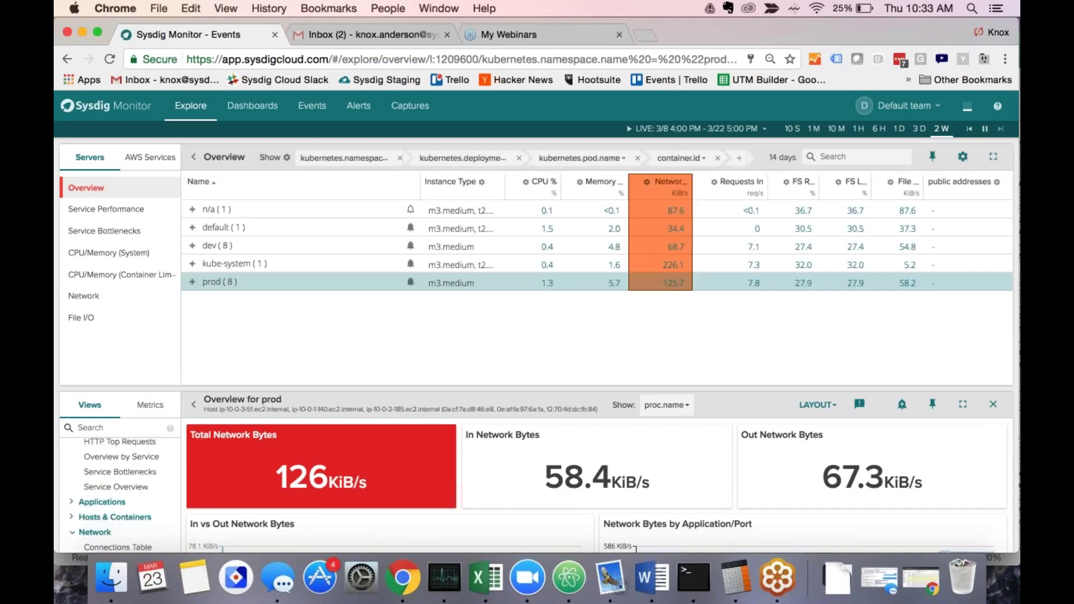
Open a new alert for the prod network overview and discard it.
click(901, 405)
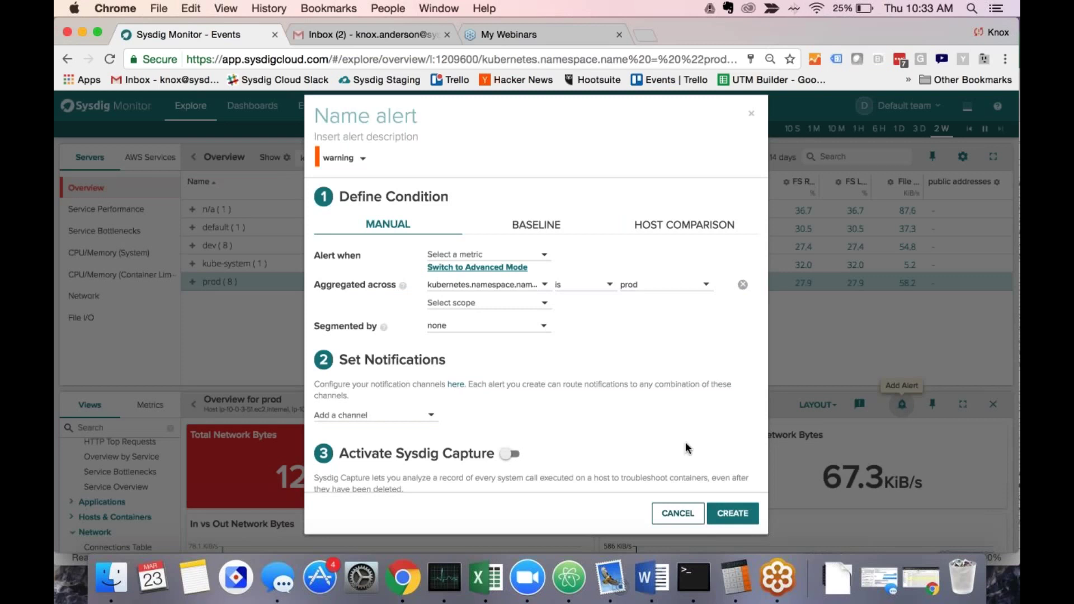
click(678, 513)
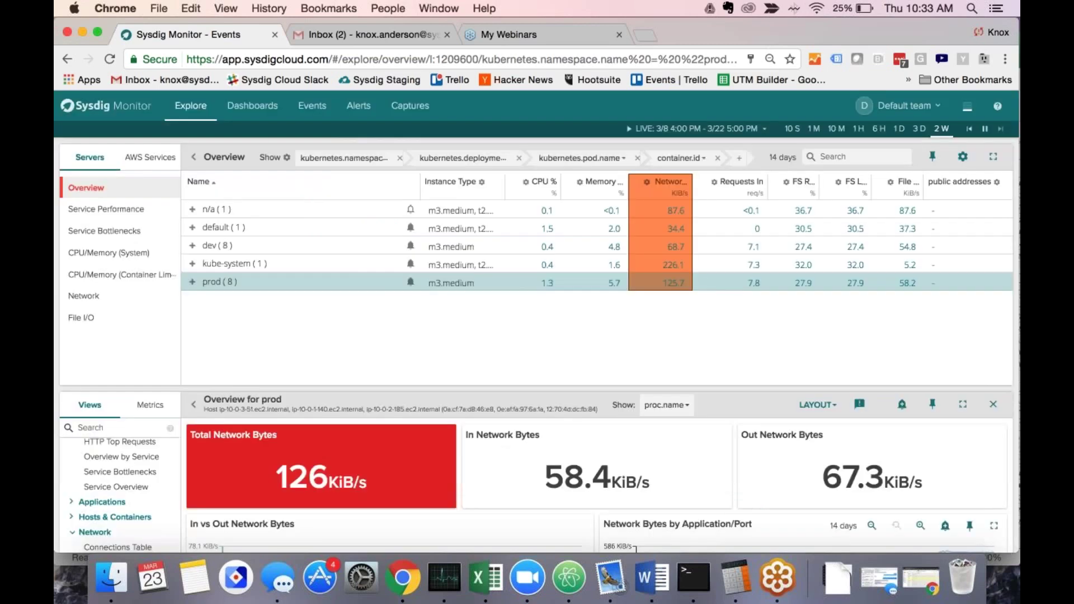
Look through the prod network charts, open a new alert from the In vs Out Network Bytes chart and discard it.
scroll(517, 328, down, 5)
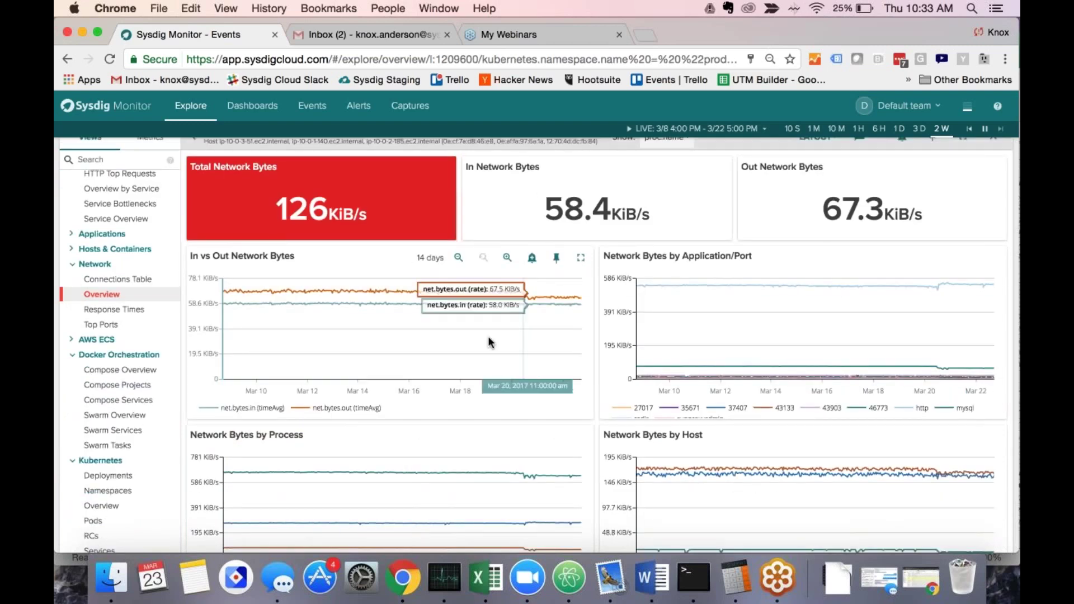
scroll(488, 336, down, 1)
scroll(488, 336, down, 1)
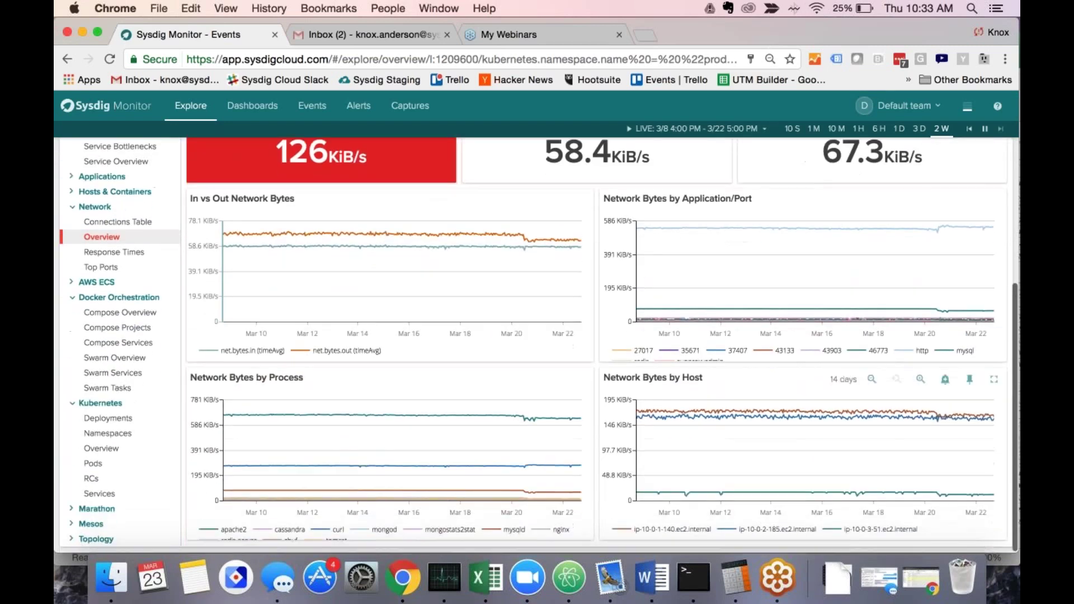
scroll(535, 310, up, 5)
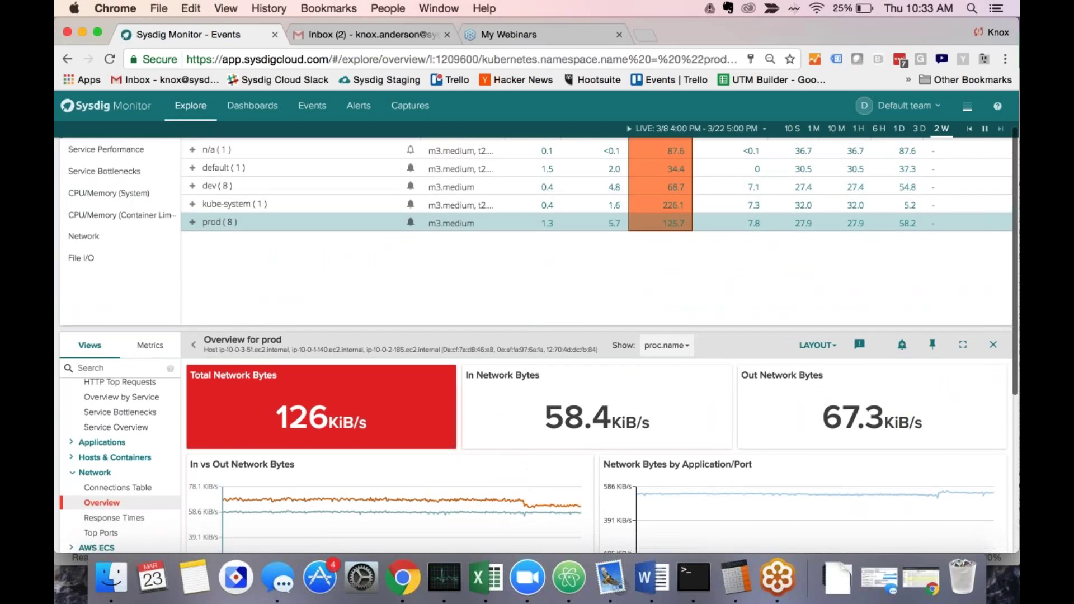
scroll(535, 312, down, 1)
scroll(535, 325, down, 3)
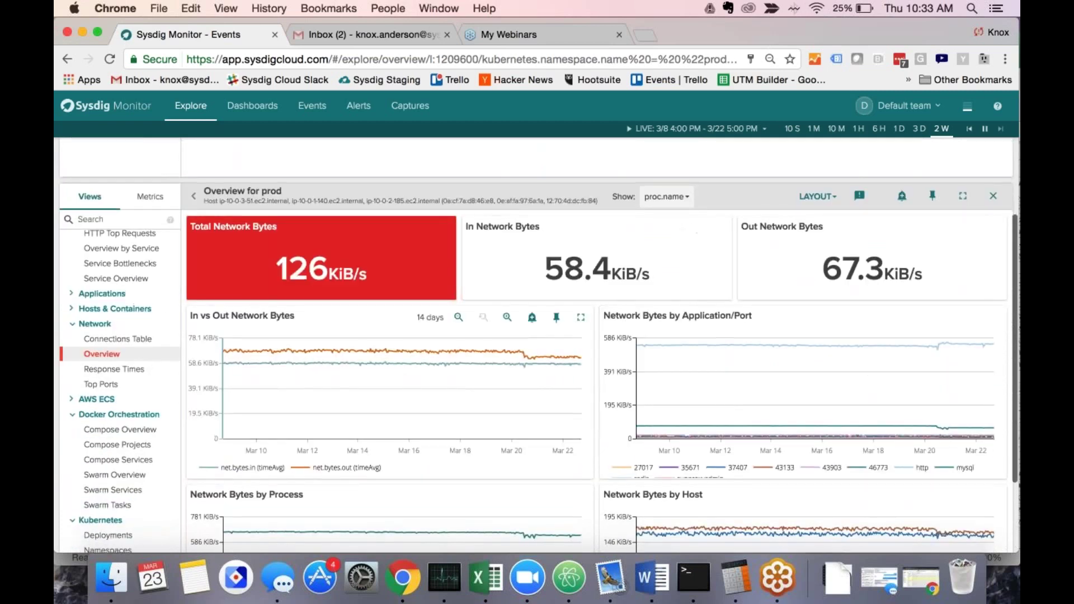
click(533, 319)
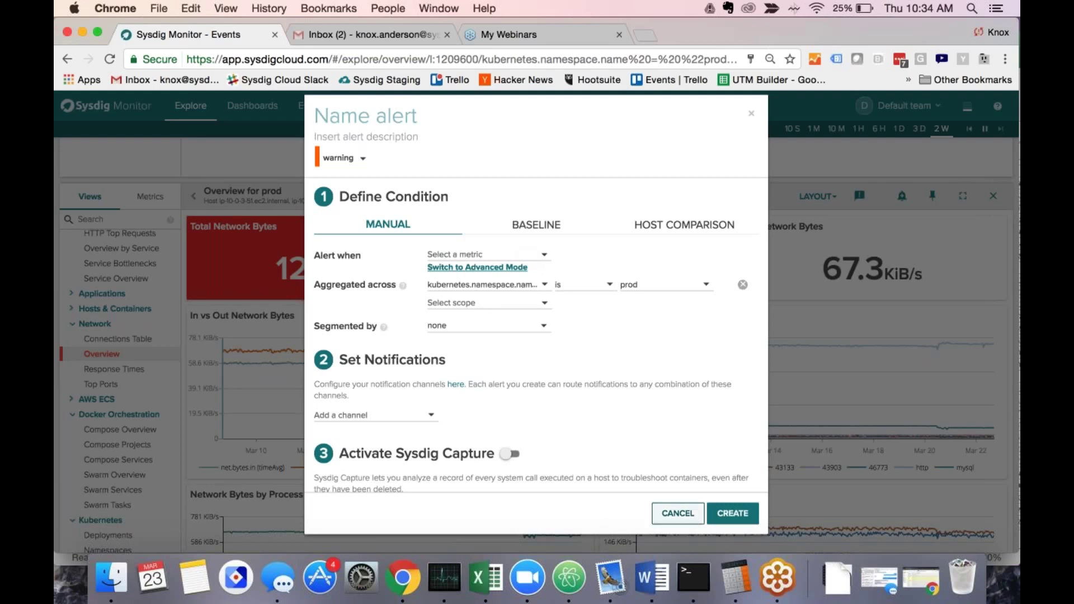
click(677, 513)
Open a new alert from the In Network Bytes panel and switch its condition type to Baseline.
click(719, 227)
click(737, 271)
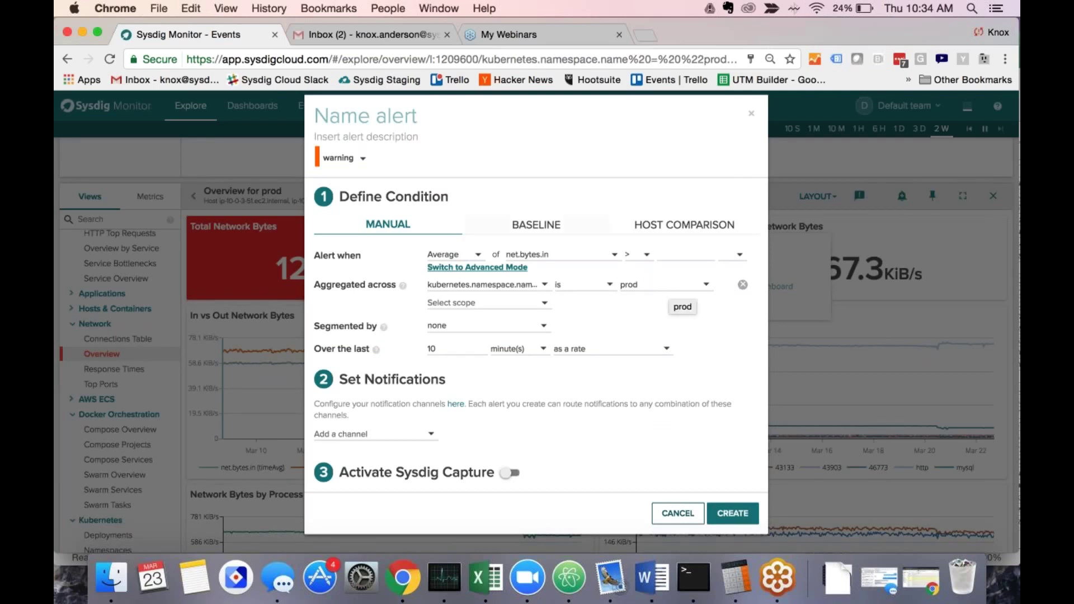
click(505, 227)
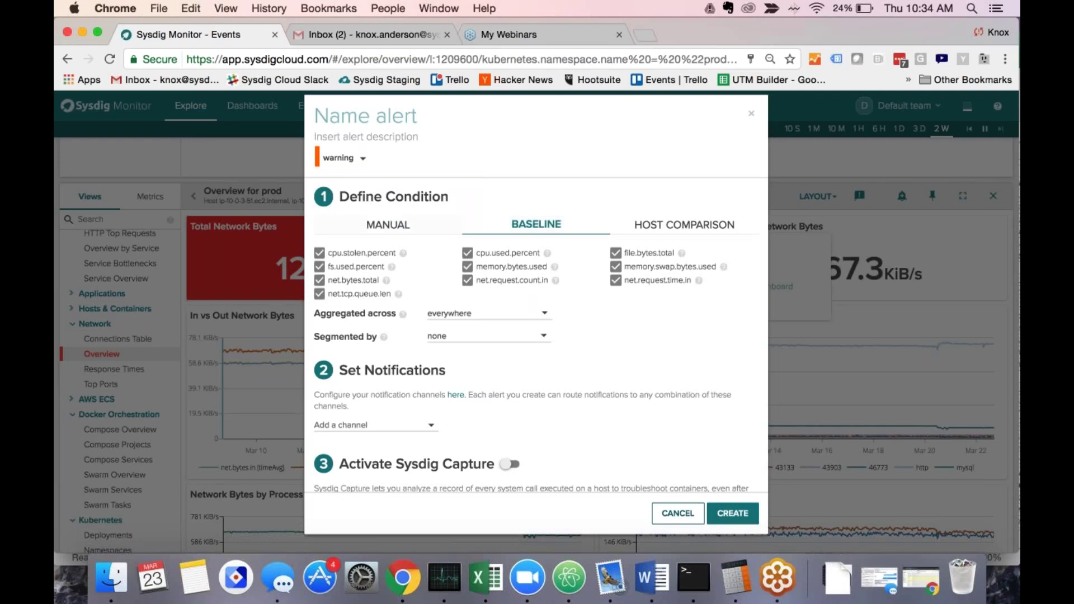
Switch the alert condition to Manual, search the metrics for uptime, and set the alert to trigger when entity is down.
click(402, 234)
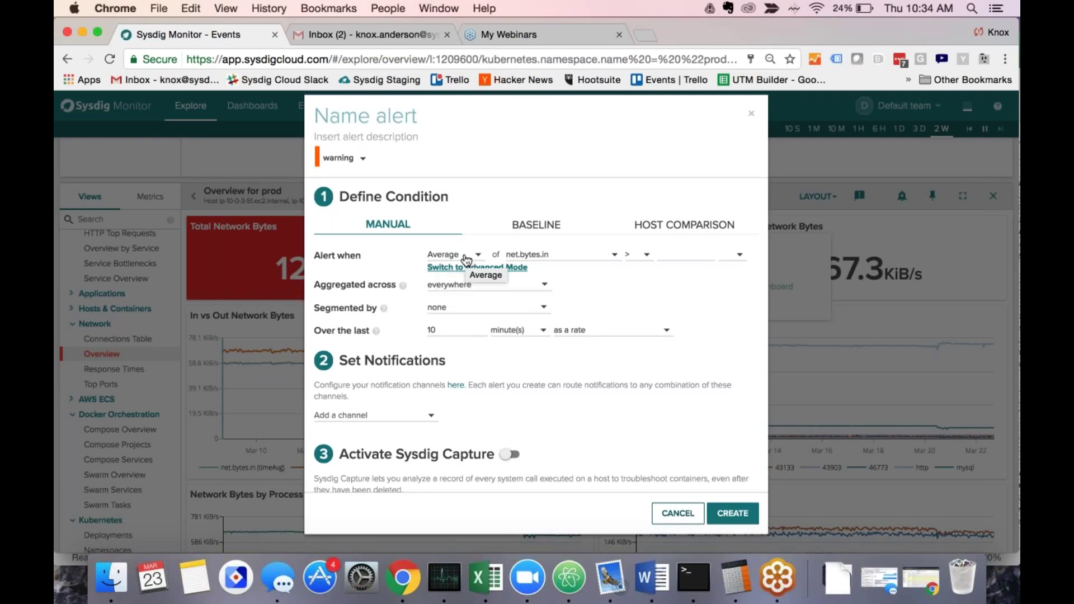
click(566, 259)
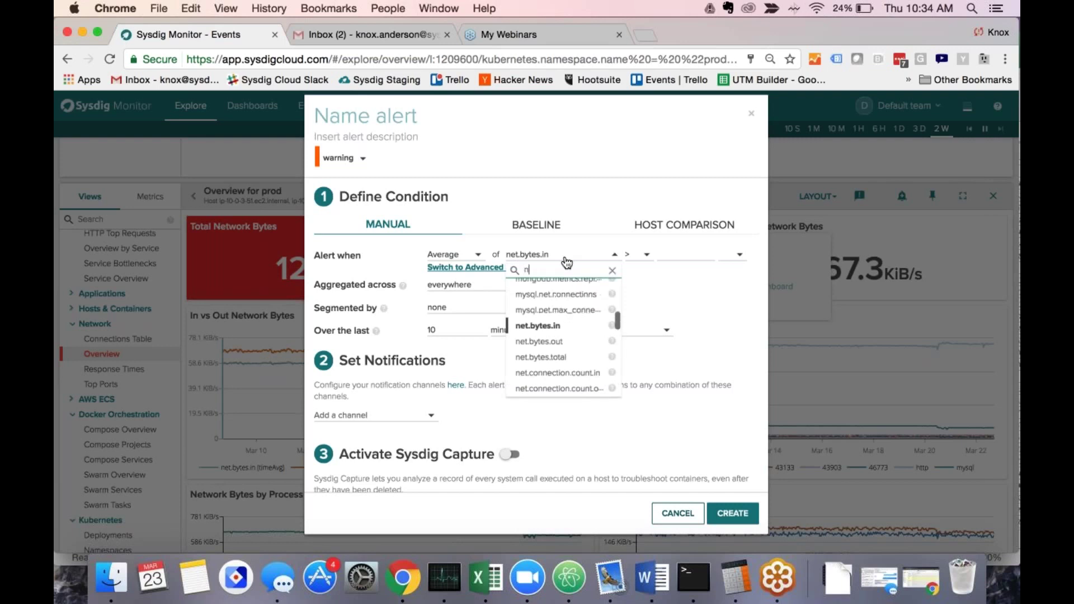
text(up)
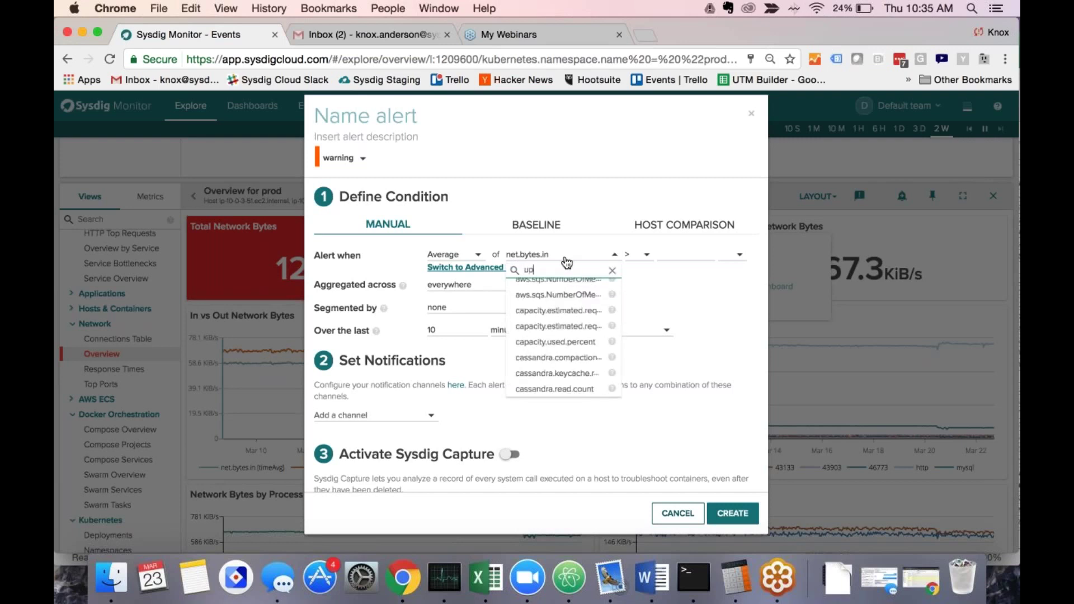
text(time)
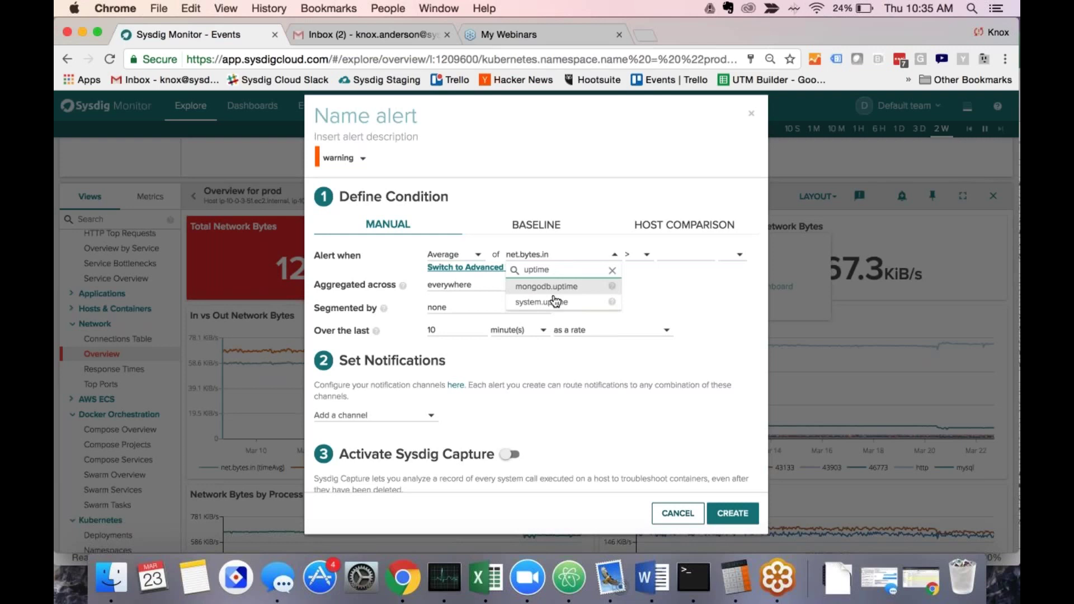
key(BackSpace)
key(BackSpace)
key(BackSpace)
key(BackSpace)
key(BackSpace)
key(BackSpace)
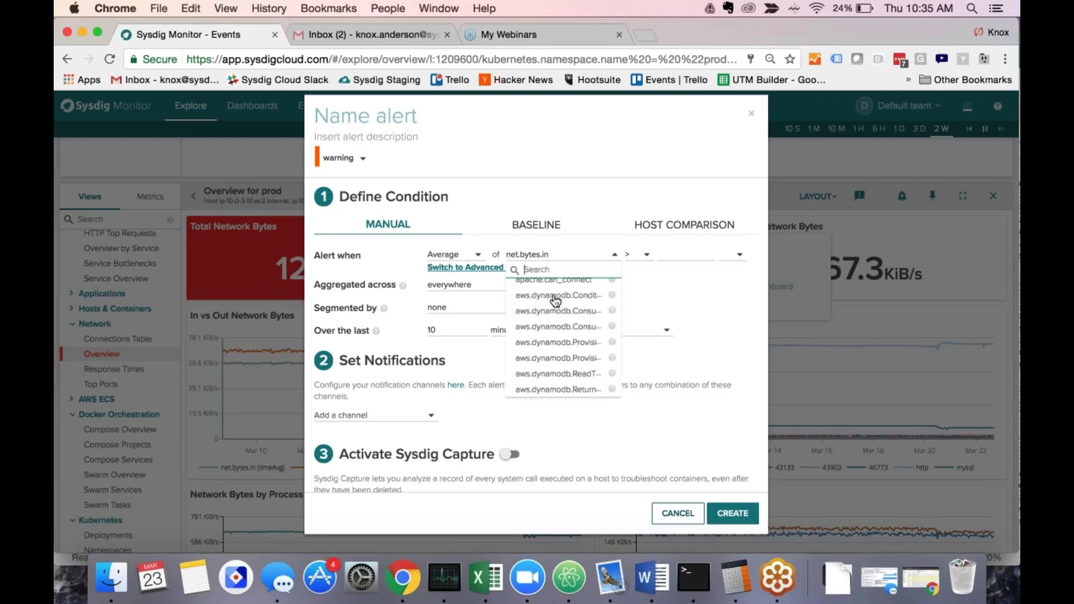
text(entity)
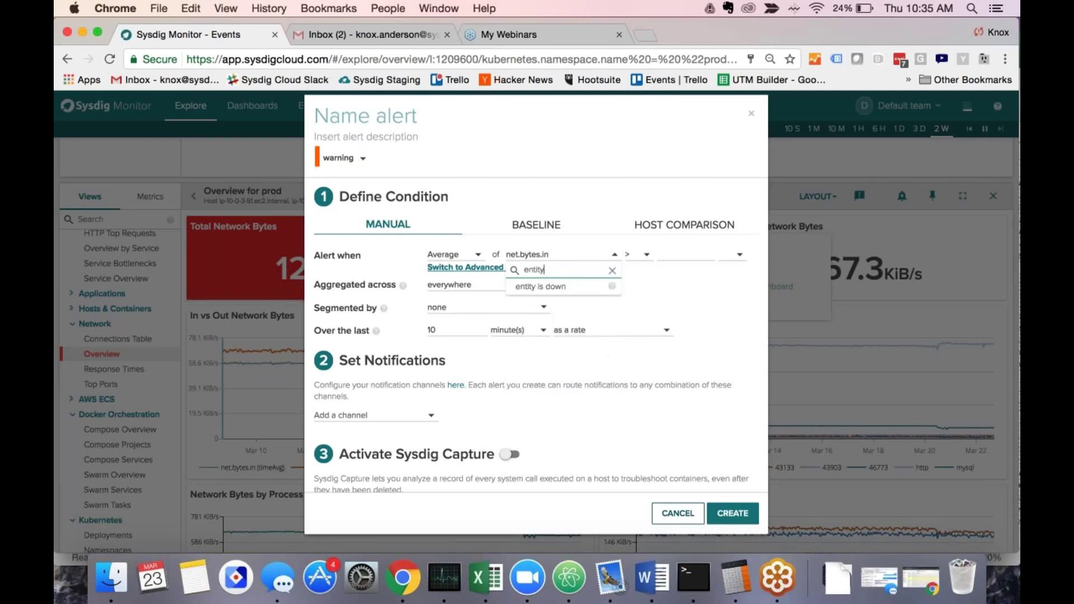
click(541, 286)
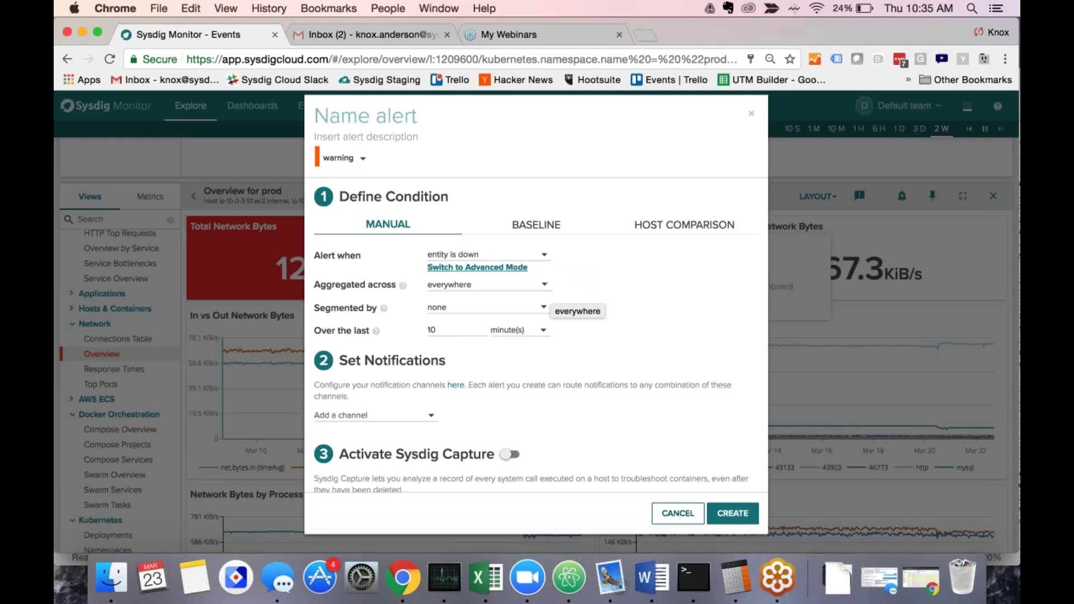
Segment the entity-is-down alert by container.image.
click(522, 291)
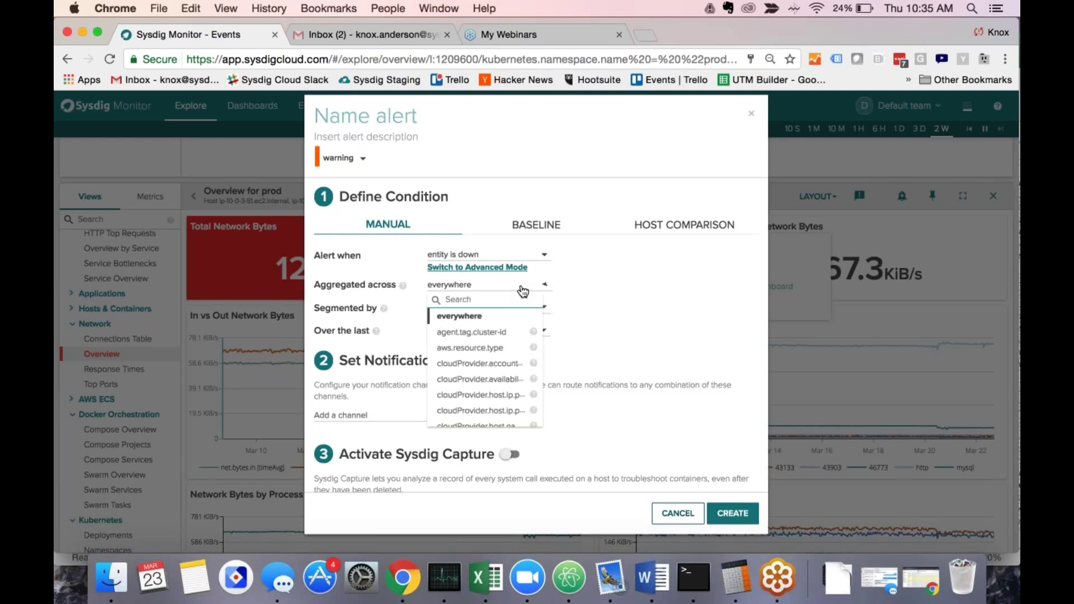
click(522, 291)
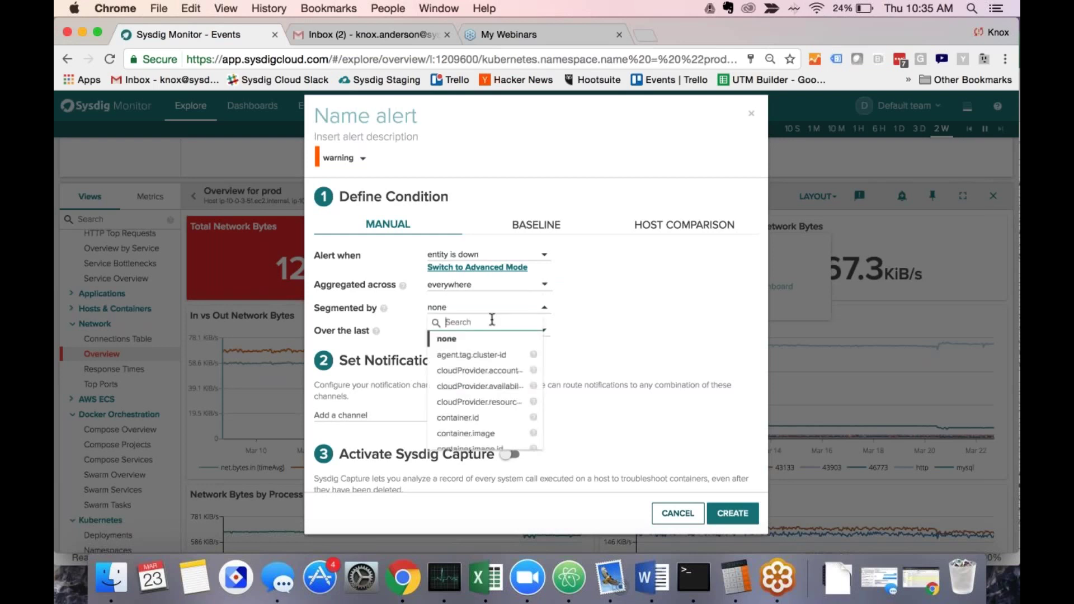
text(con)
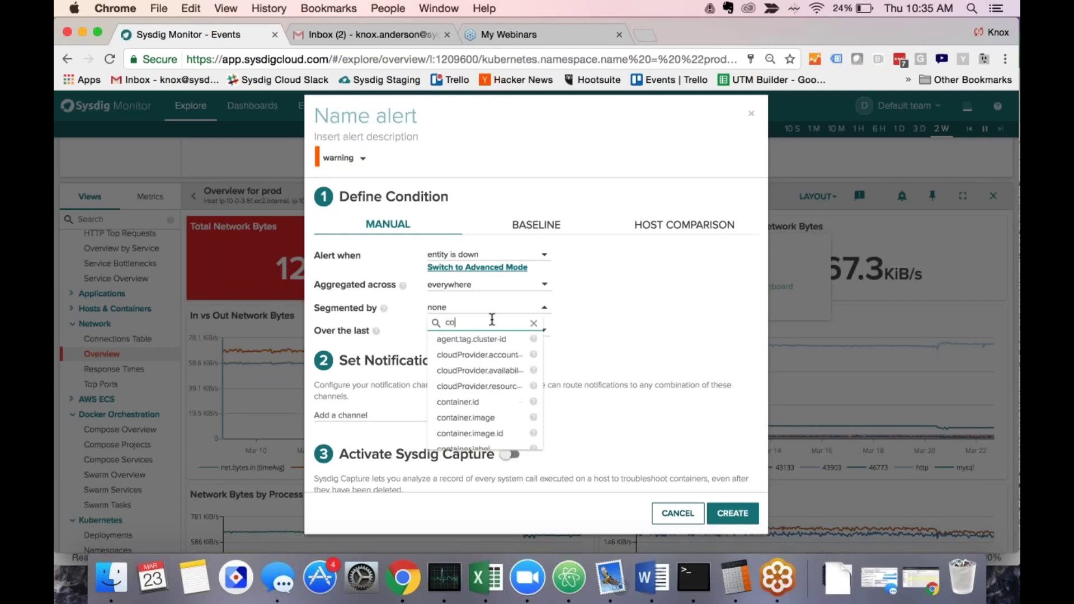
click(465, 354)
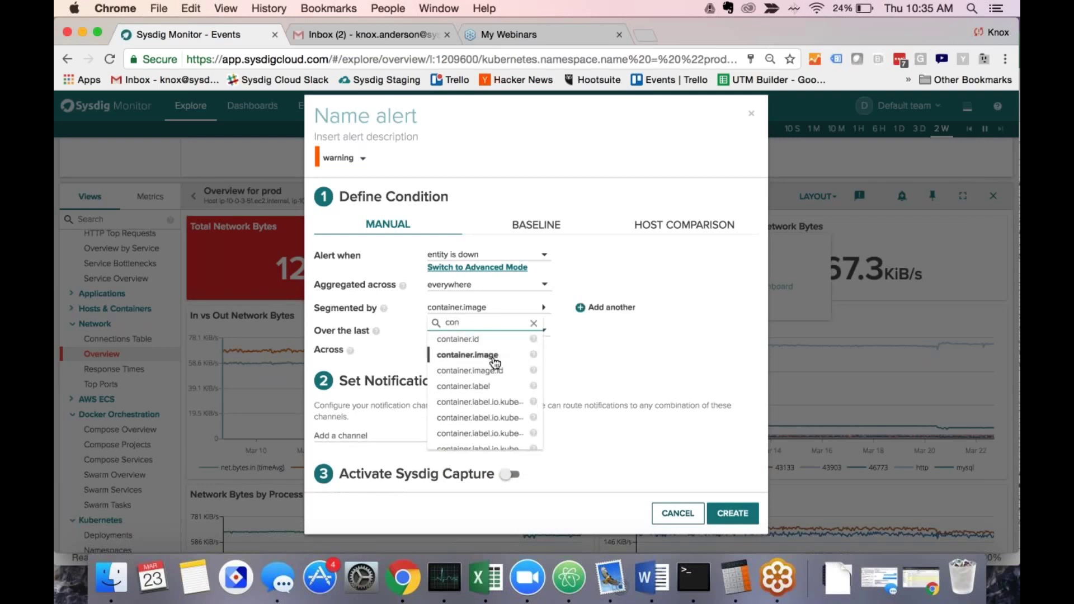
Limit the alert scope to container.image is wordpress and change the segmentation to container.id.
click(545, 289)
text(container)
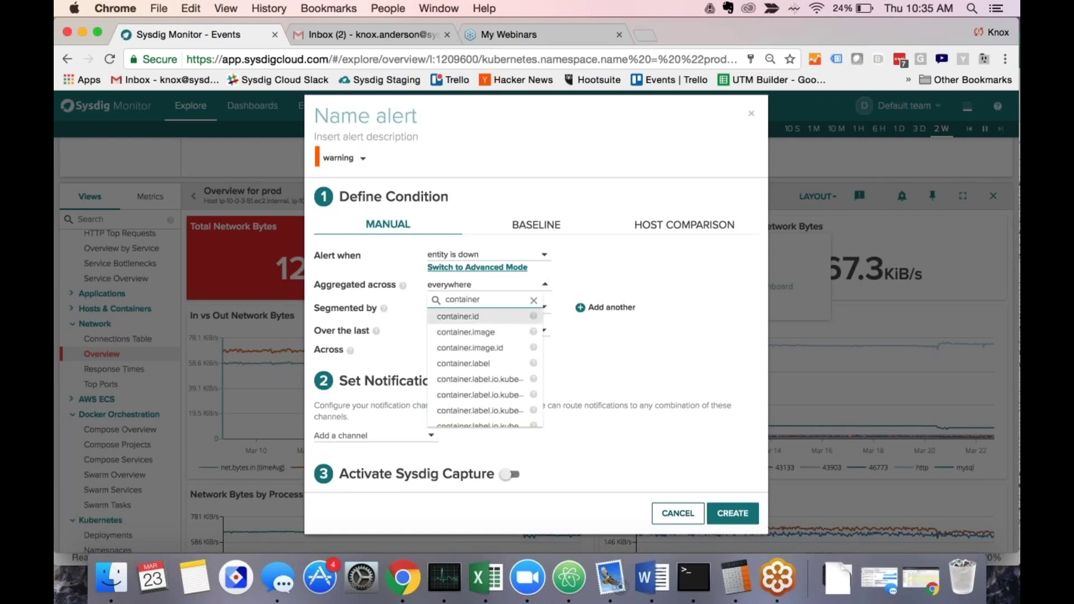
key(Down)
key(Return)
click(647, 286)
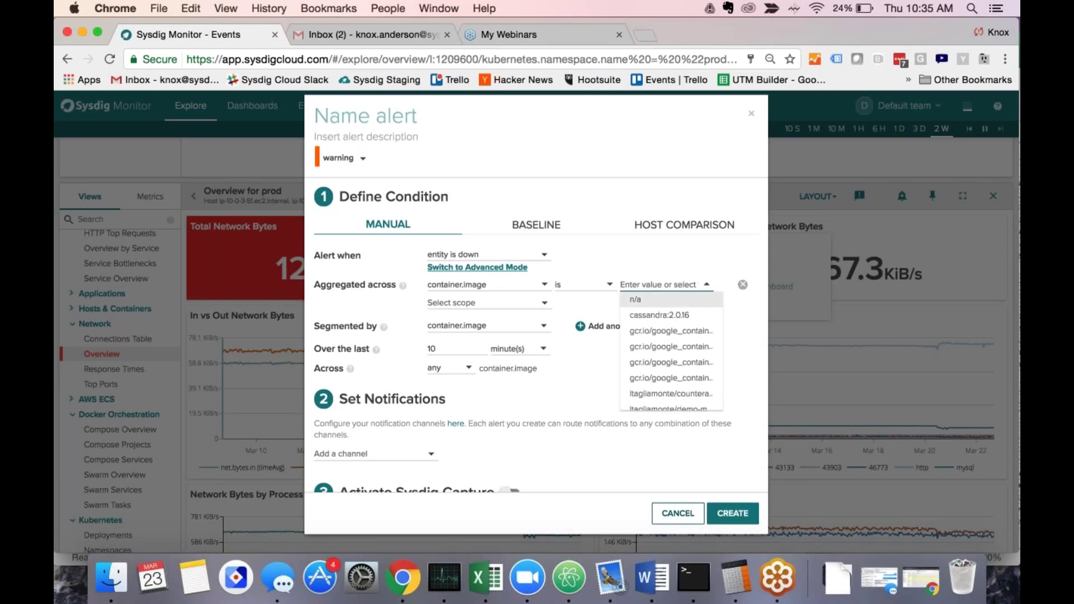
scroll(671, 313, down, 2)
scroll(651, 375, down, 4)
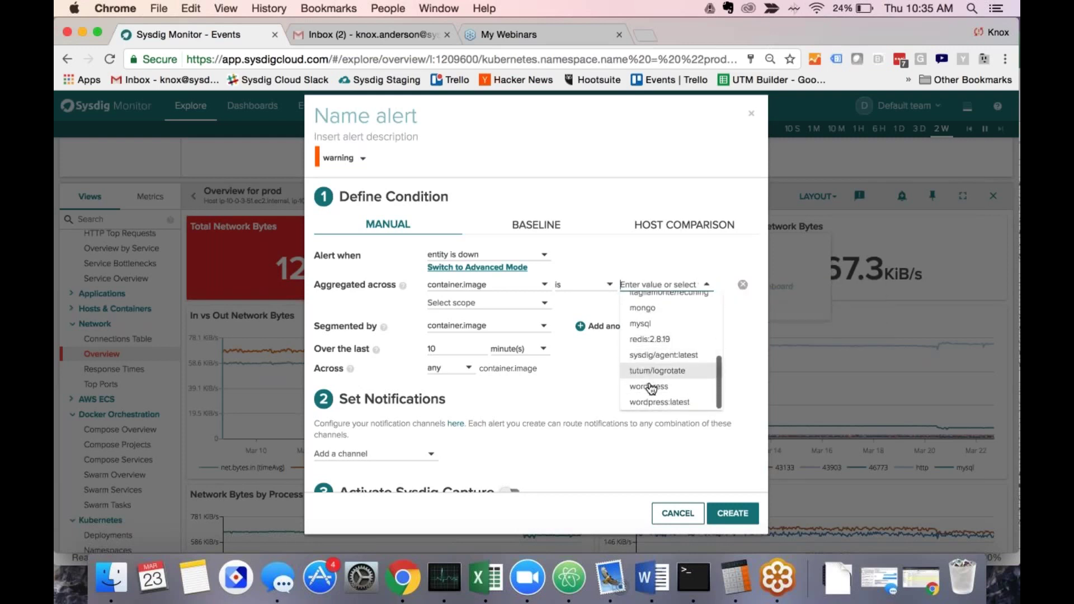
click(649, 395)
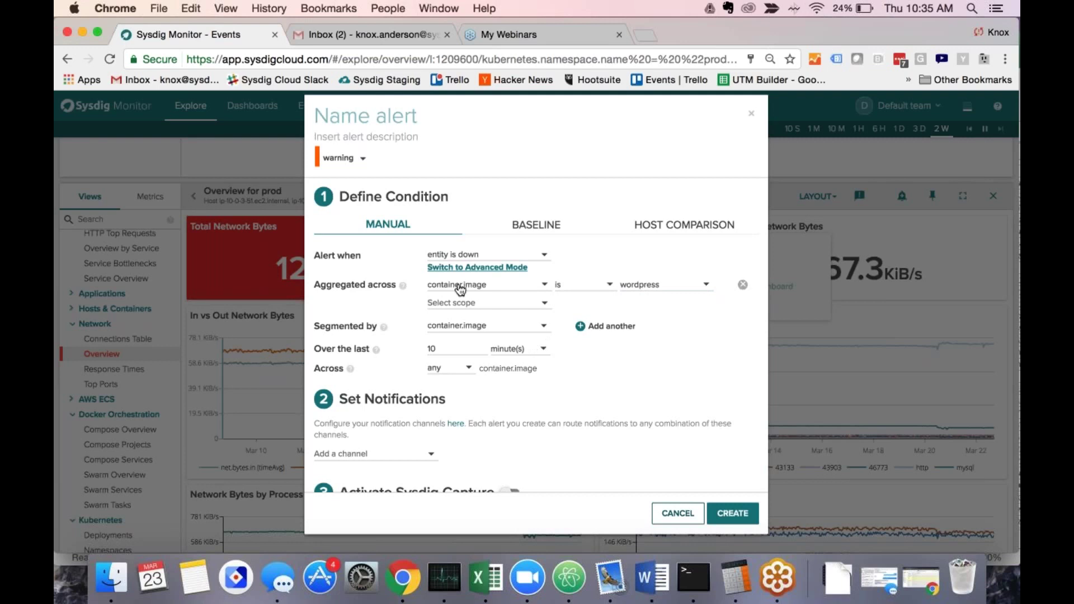
click(531, 333)
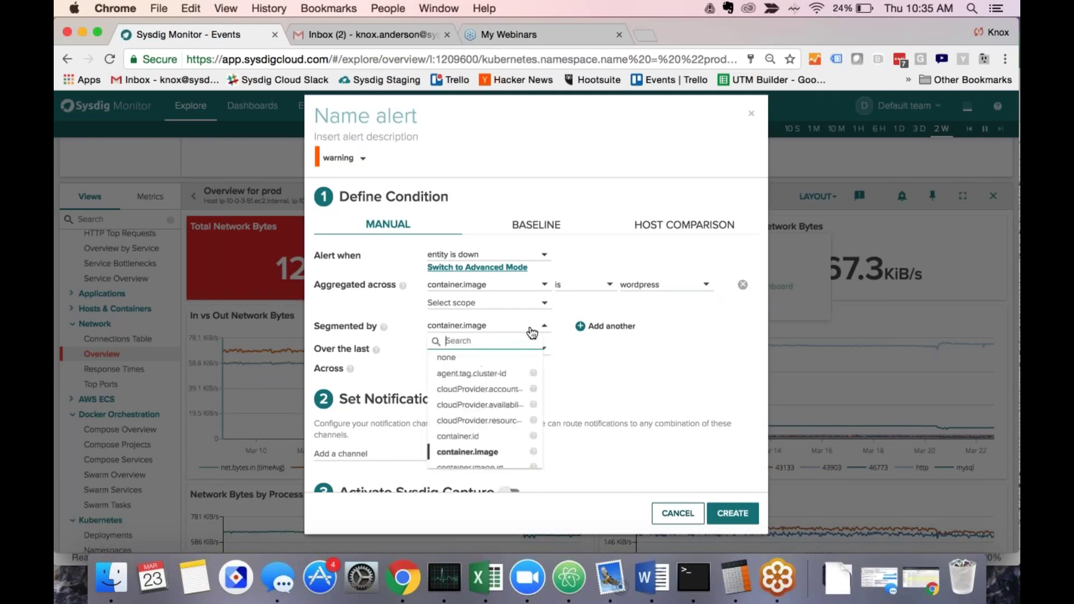
click(460, 437)
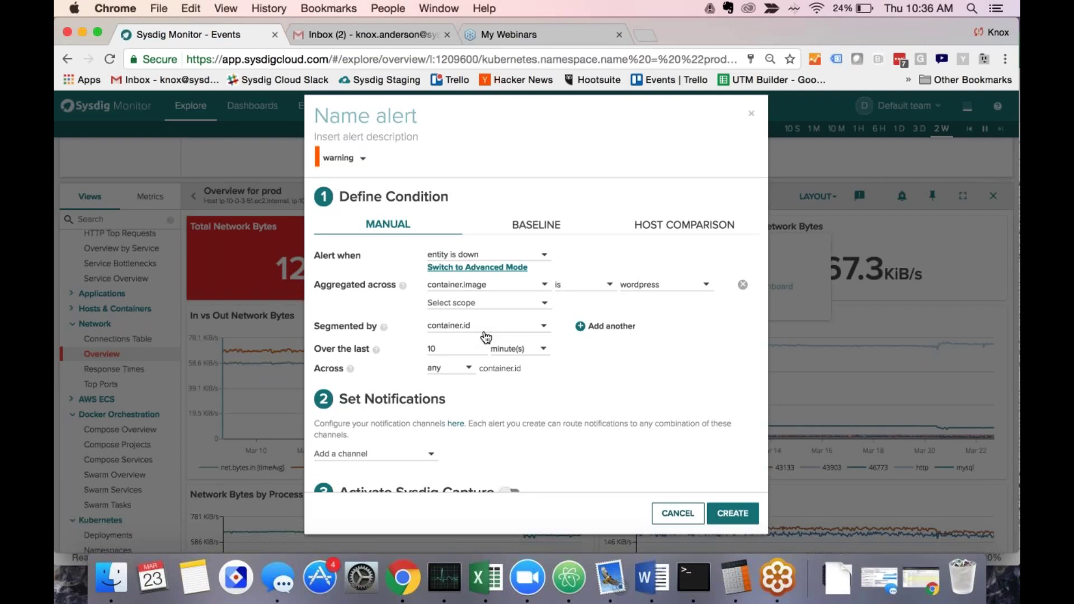
Activate Sysdig Capture for the alert and select its time frame value.
scroll(485, 336, down, 1)
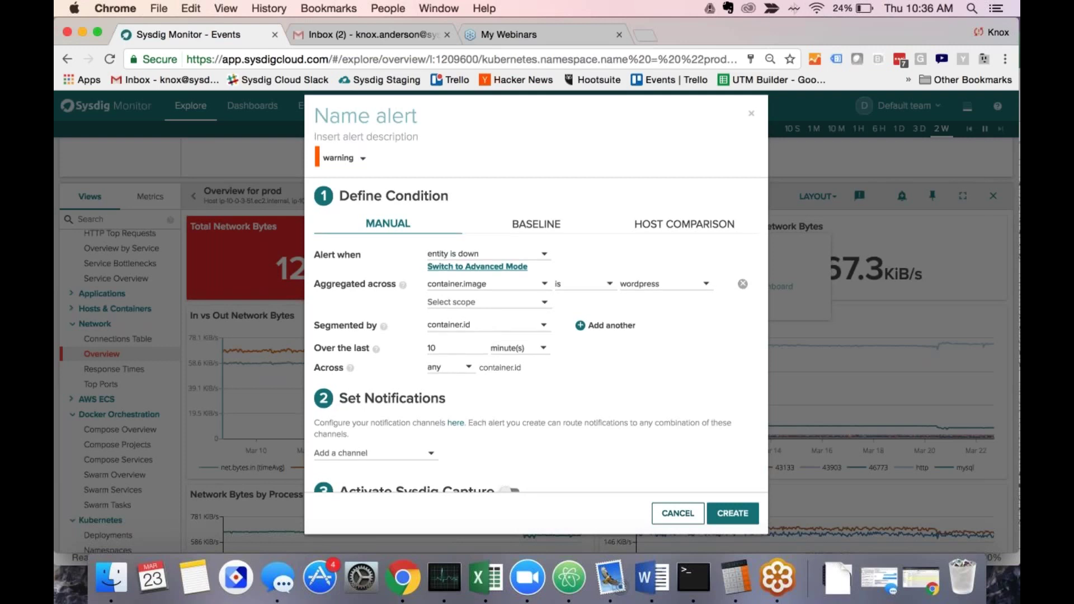
scroll(536, 339, down, 3)
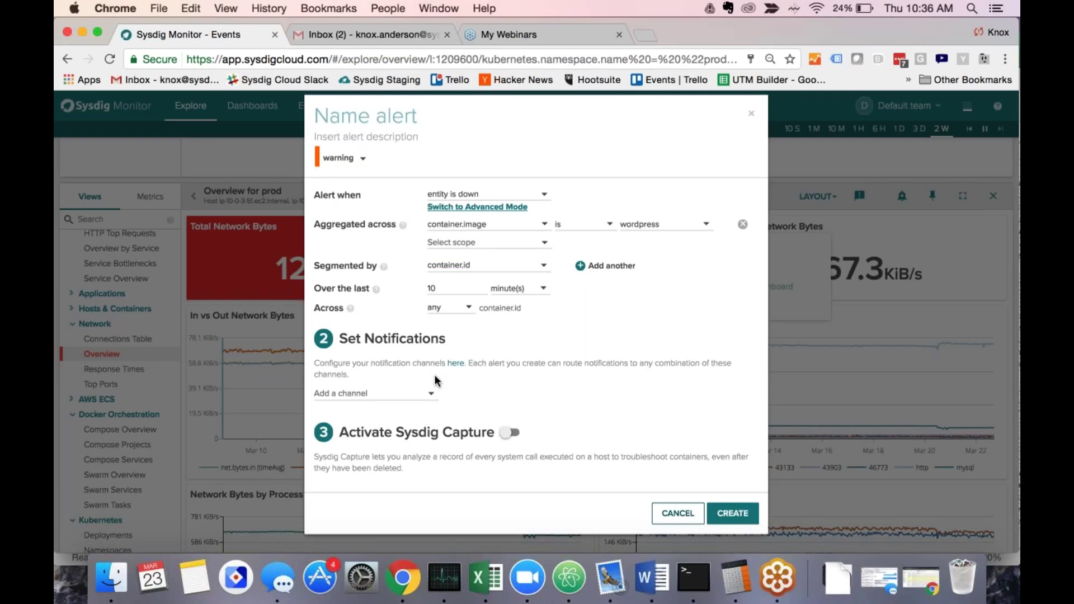
click(509, 433)
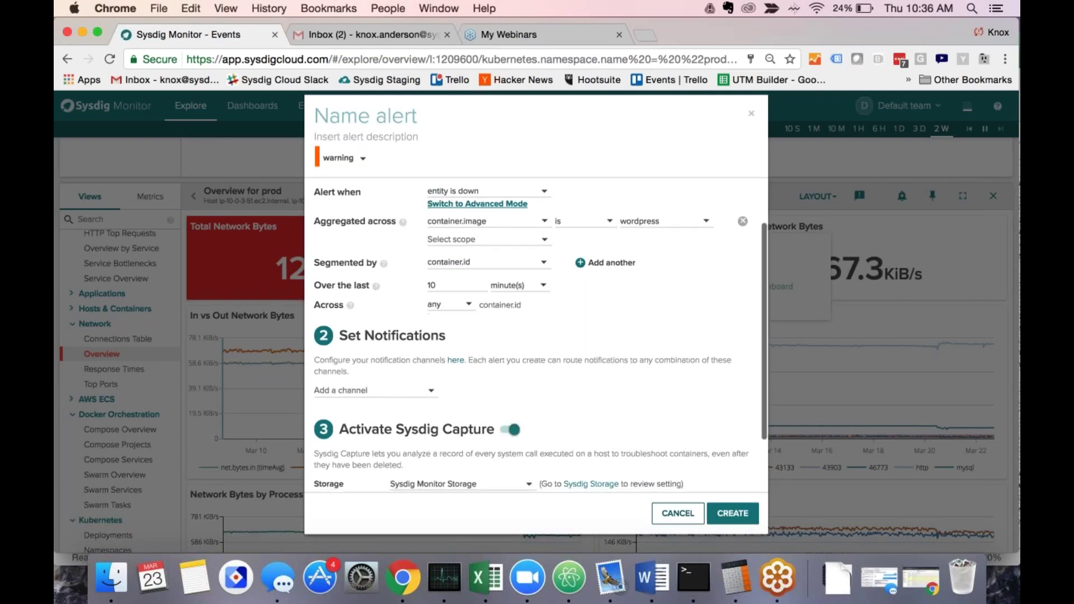
scroll(510, 391, down, 3)
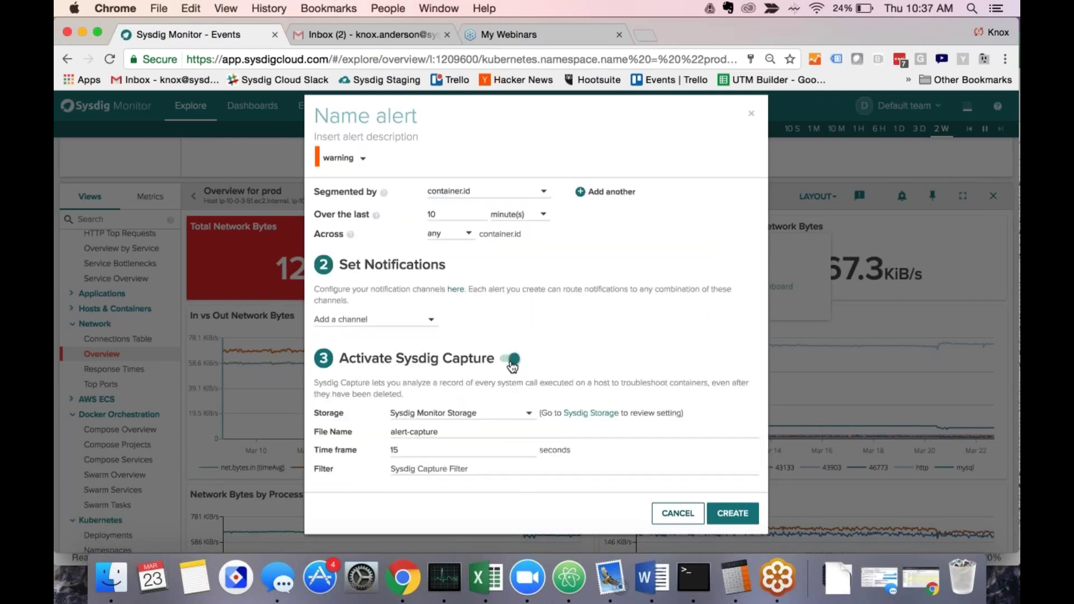
double_click(399, 452)
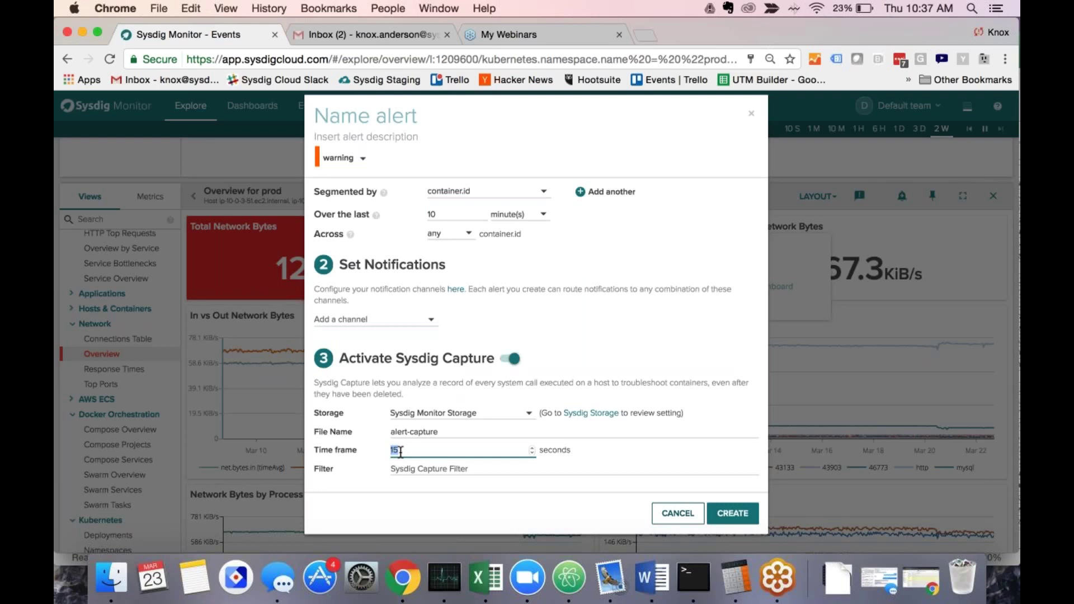
Look through the available notification channels and discard the new alert.
click(421, 310)
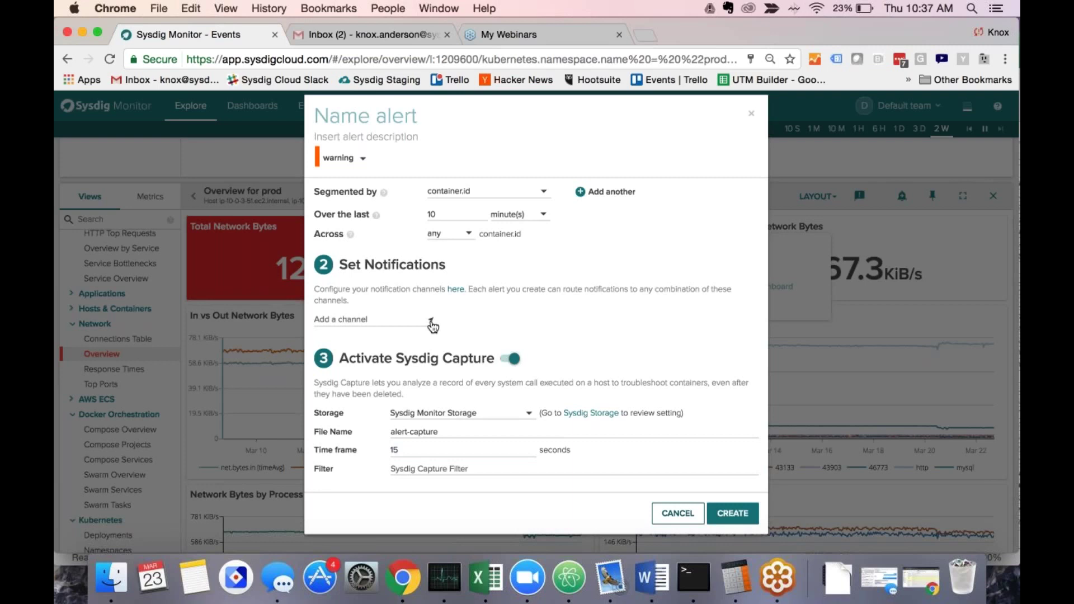
click(433, 324)
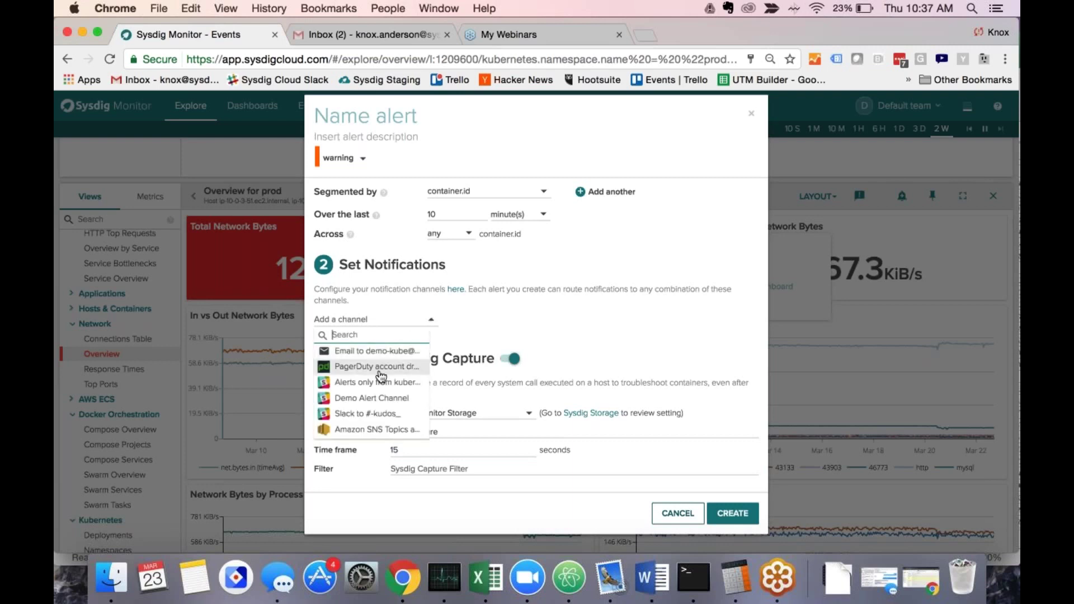
click(495, 302)
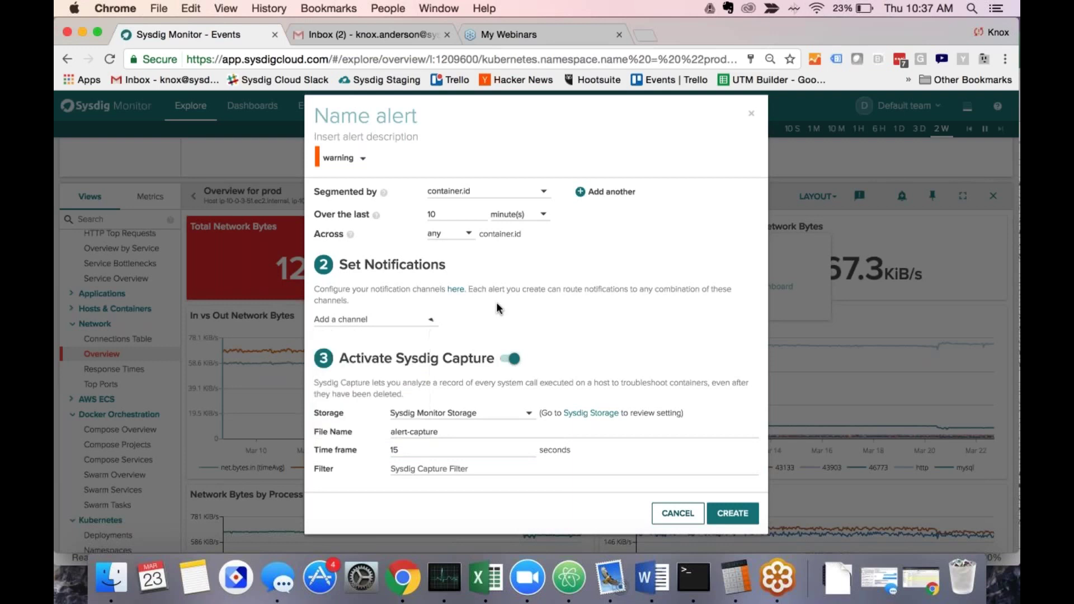
scroll(495, 302, up, 5)
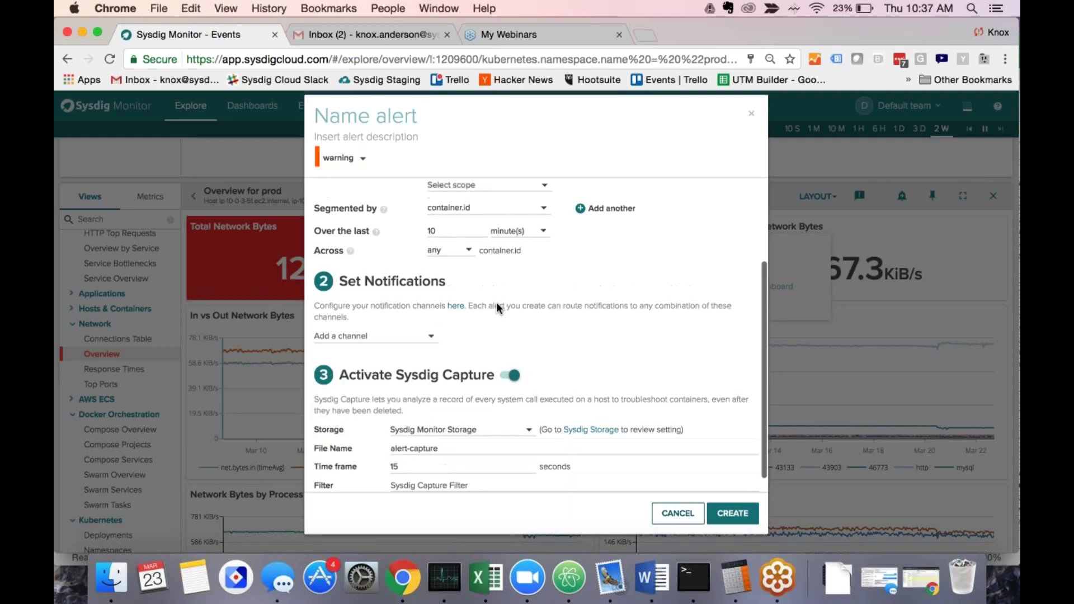
click(688, 511)
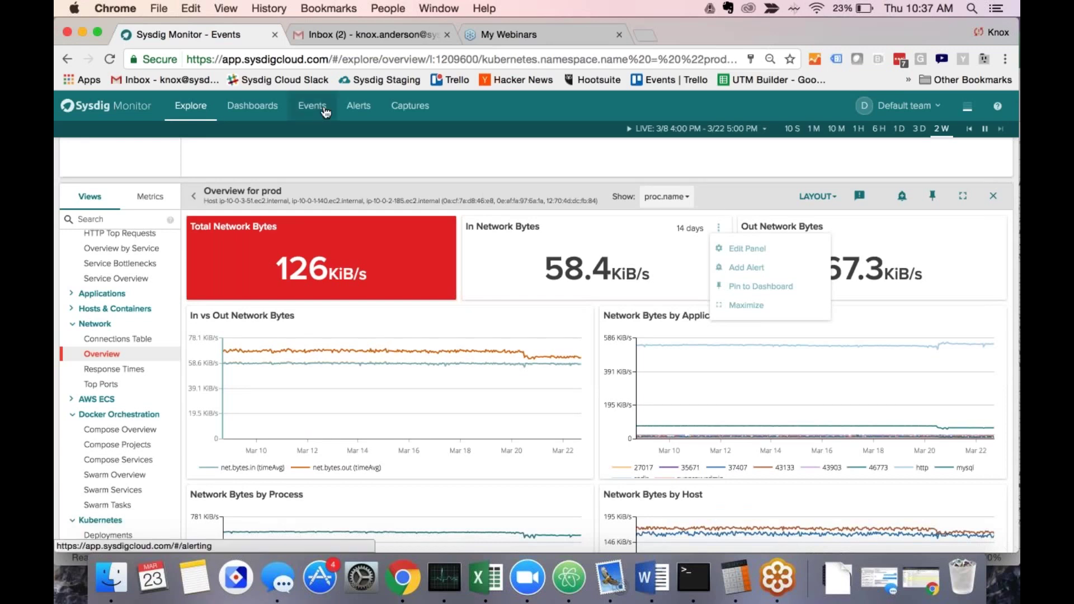
View the Custom Events and Alert Events lists and open the list of configured alerts.
click(313, 106)
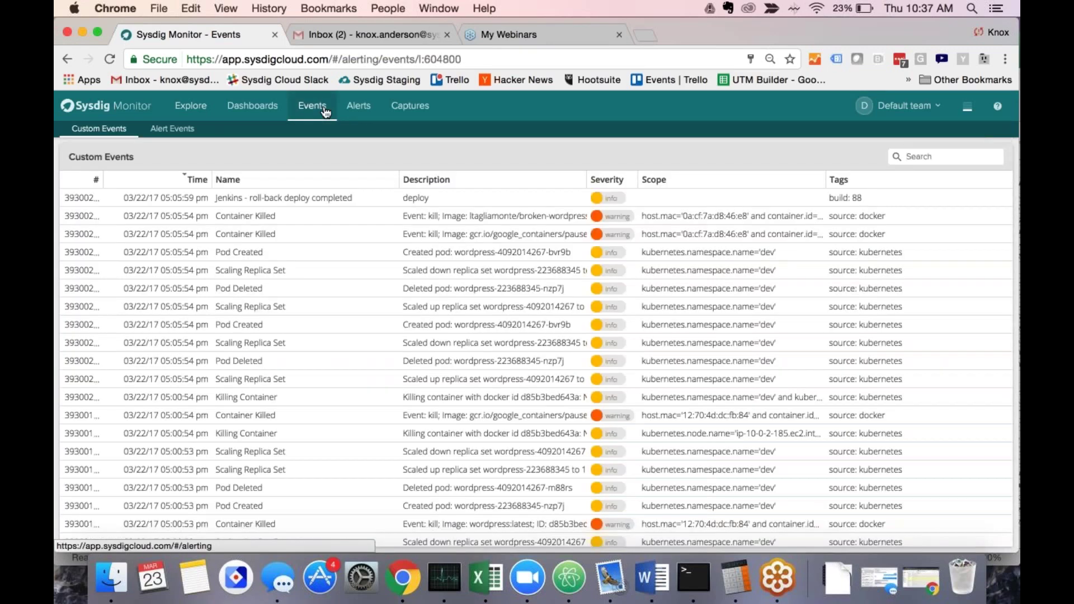
click(179, 133)
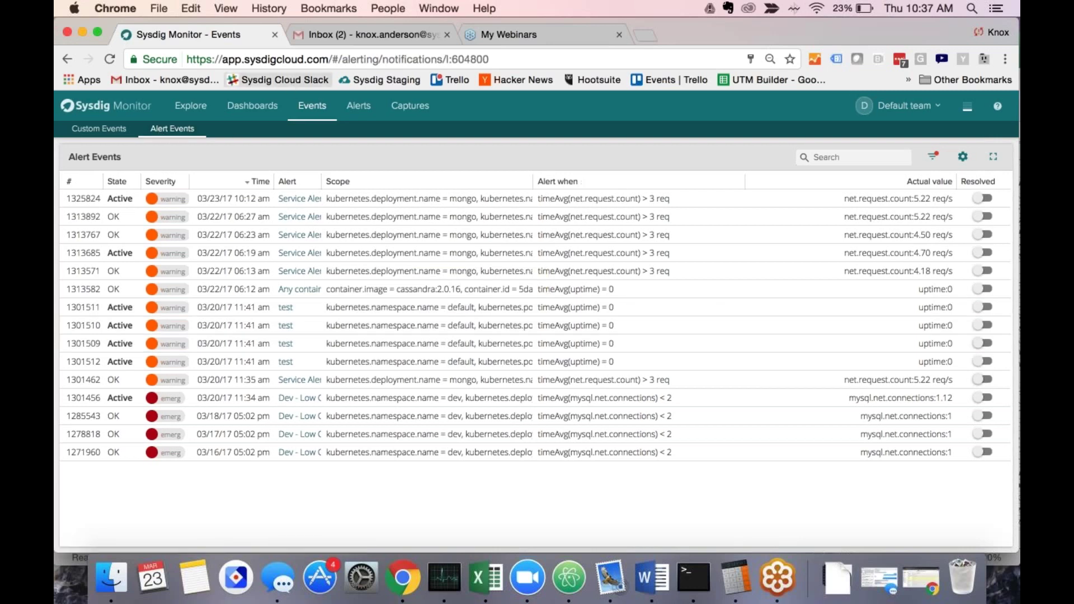
click(361, 107)
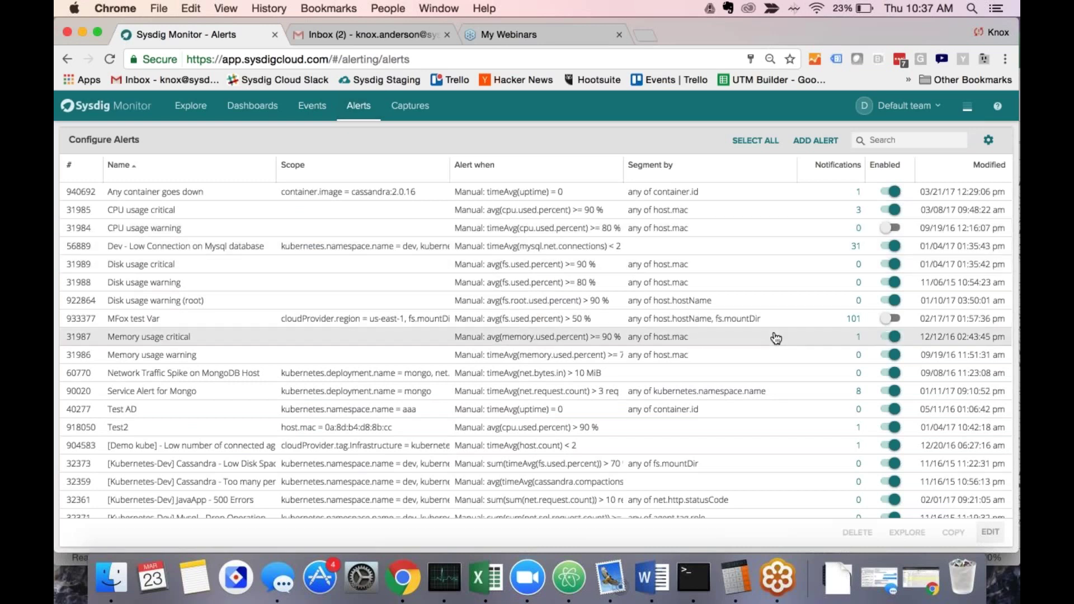
Open the notifications of the Dev - Low Connection on Mysql database alert and inspect the charts of its 03/20, 03/16 and 03/17 events.
click(855, 246)
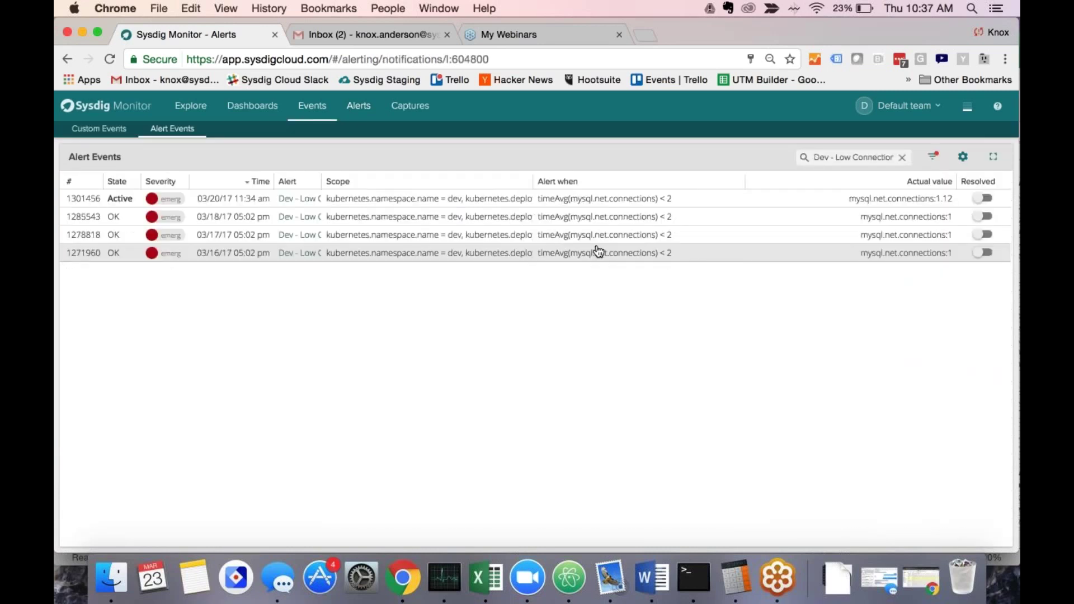
click(546, 203)
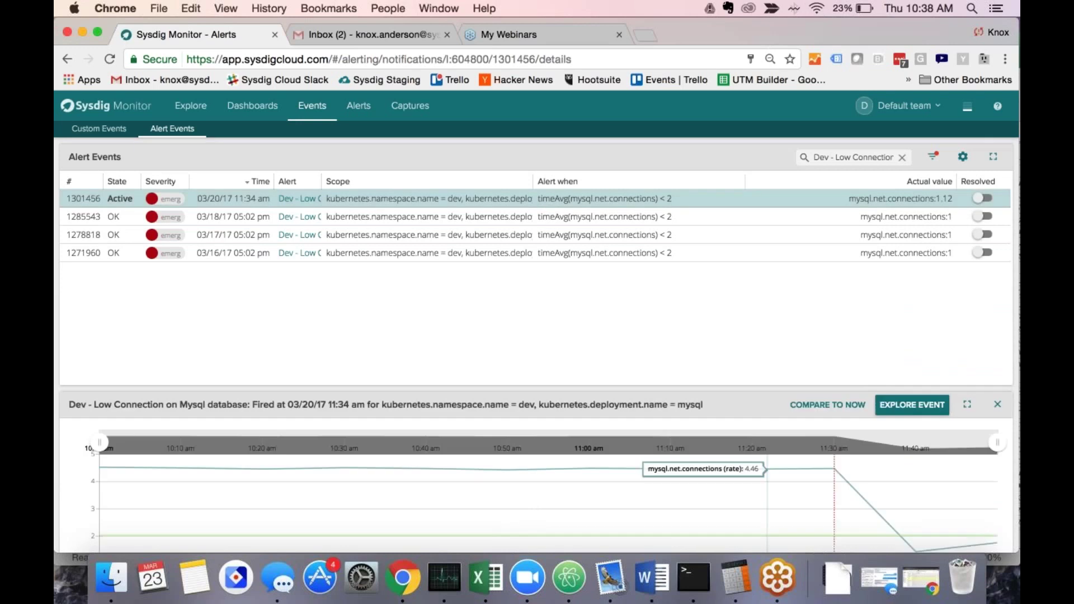
scroll(536, 335, down, 1)
scroll(487, 251, up, 1)
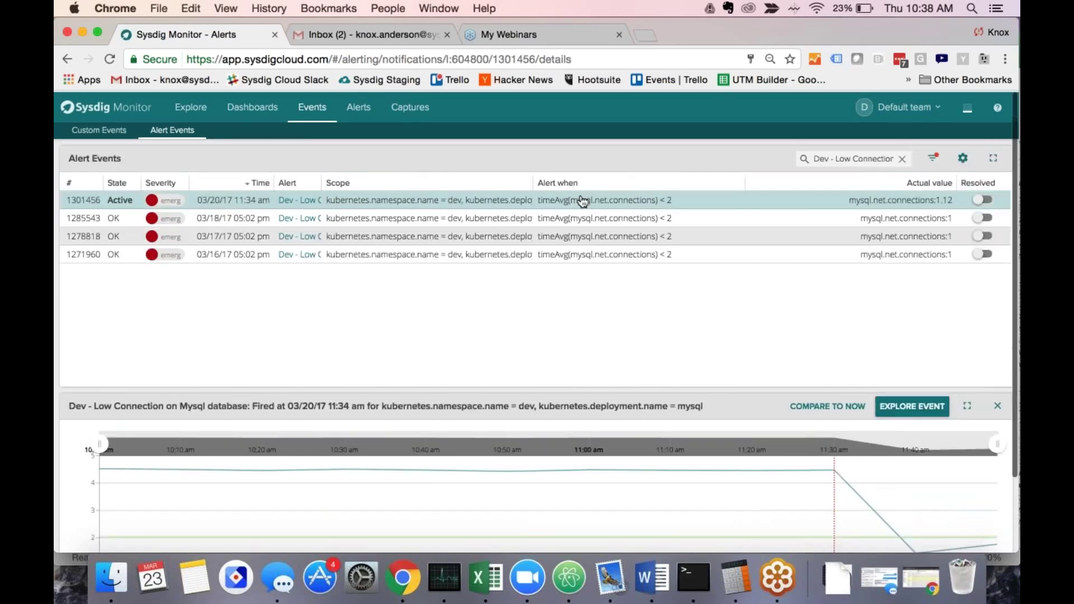
click(486, 253)
scroll(666, 352, down, 1)
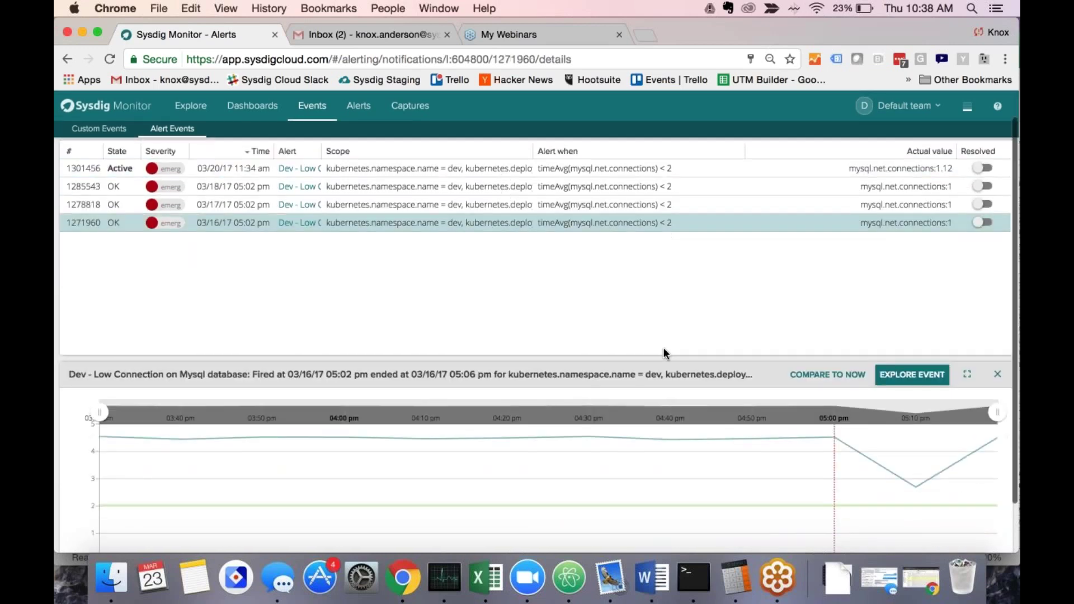
click(608, 202)
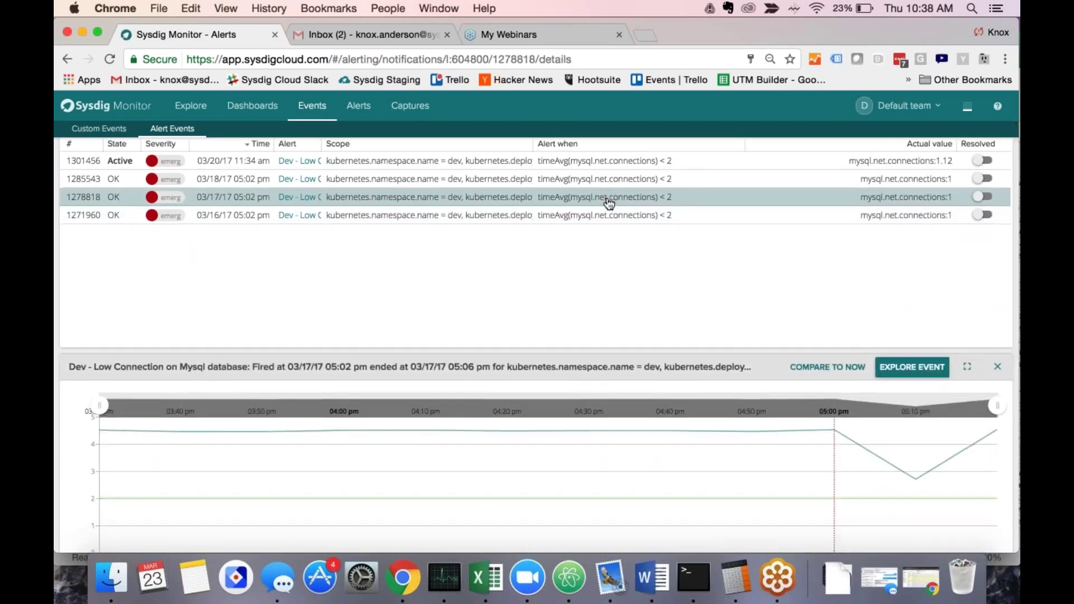
Select the active 03/20/17 11:34 am Mysql low-connection event and explore it in its metric context.
scroll(607, 203, down, 1)
scroll(607, 203, up, 1)
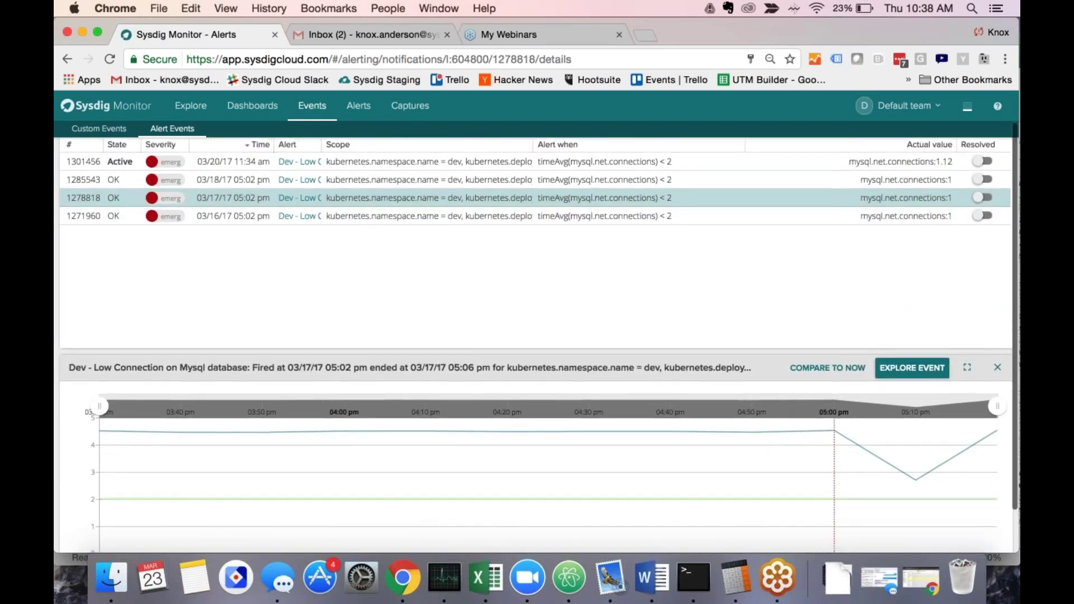
scroll(539, 338, up, 1)
click(555, 200)
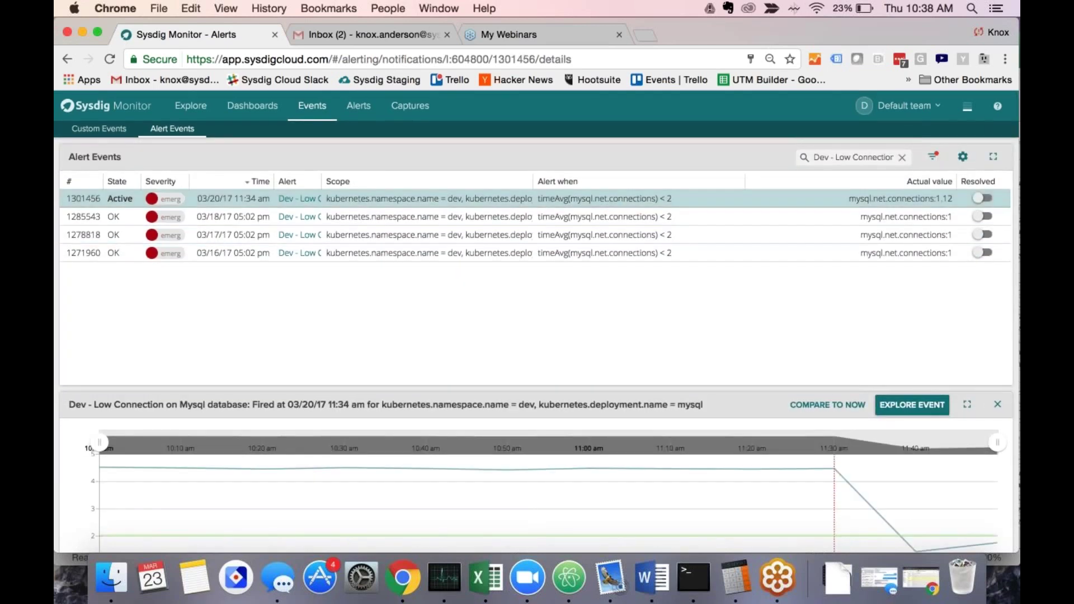
click(915, 411)
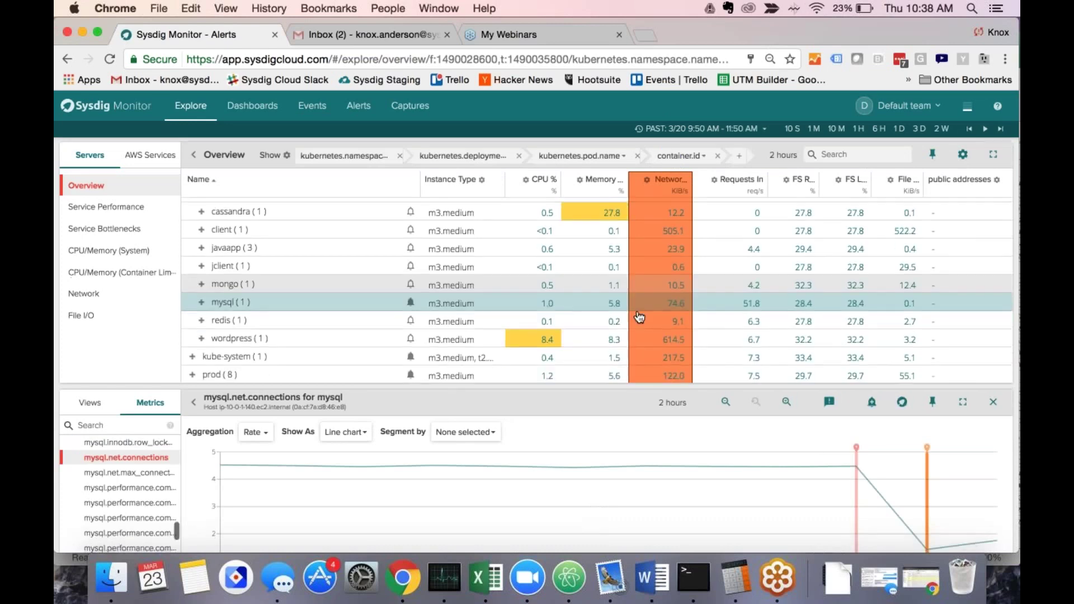
Inspect the details of the 11:34 am and 11:40 am event markers on the mysql.net.connections chart.
scroll(744, 365, down, 2)
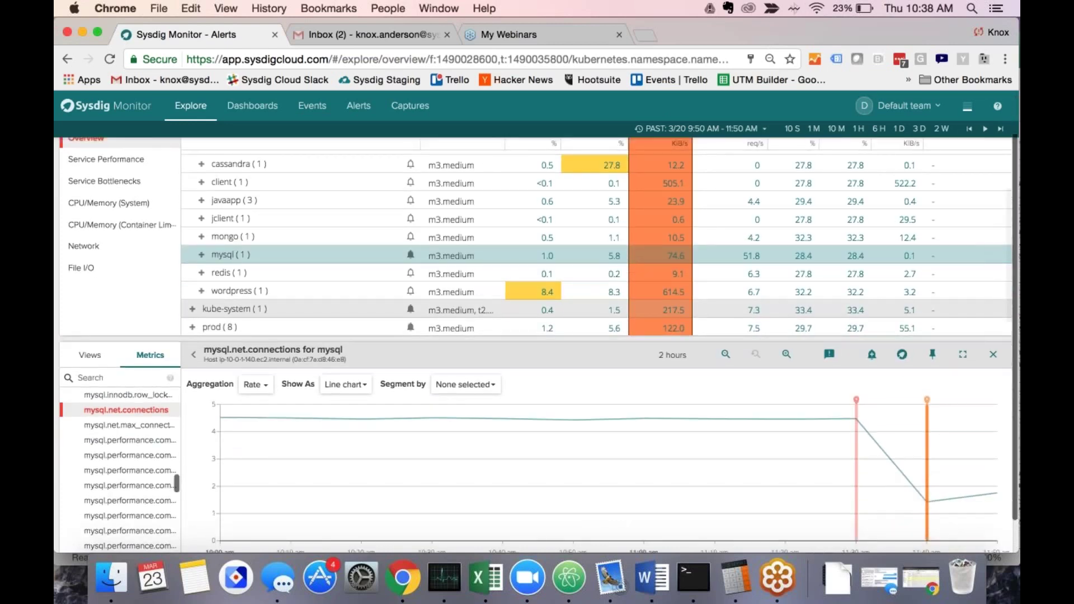
scroll(856, 392, down, 1)
mouse_move(856, 380)
scroll(856, 379, down, 1)
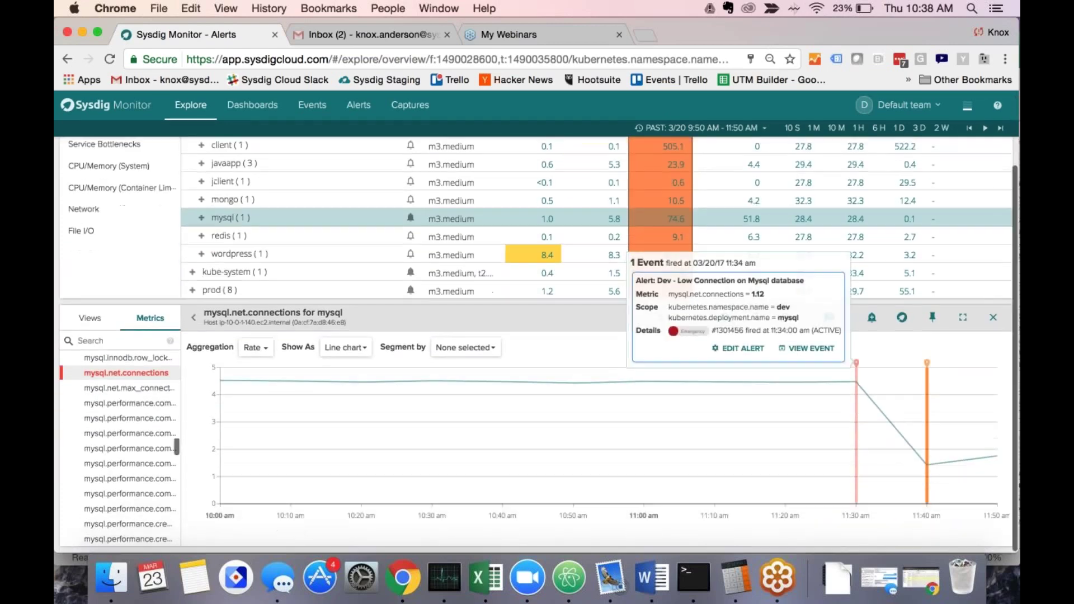
mouse_move(927, 363)
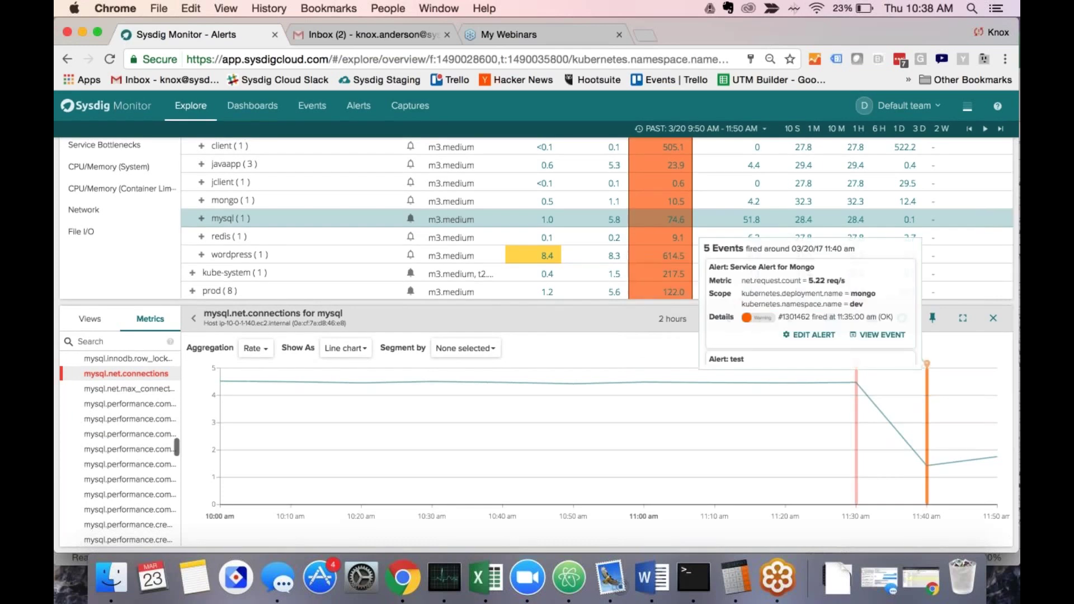
scroll(810, 307, down, 3)
scroll(810, 313, down, 2)
scroll(810, 313, up, 5)
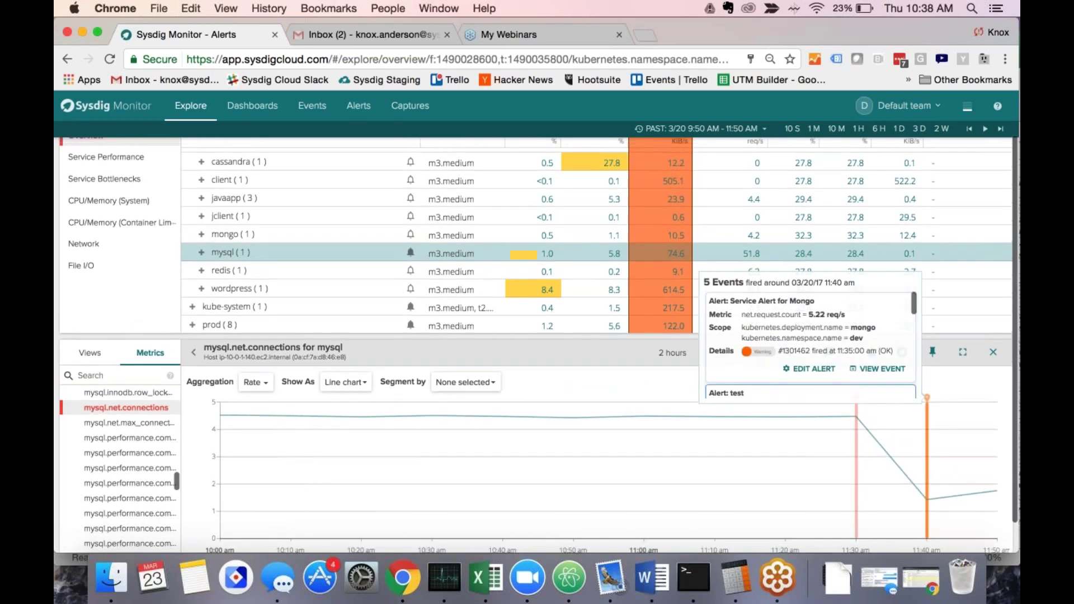
View the event display and filter options of the mysql.net.connections chart, and close them unchanged.
click(829, 353)
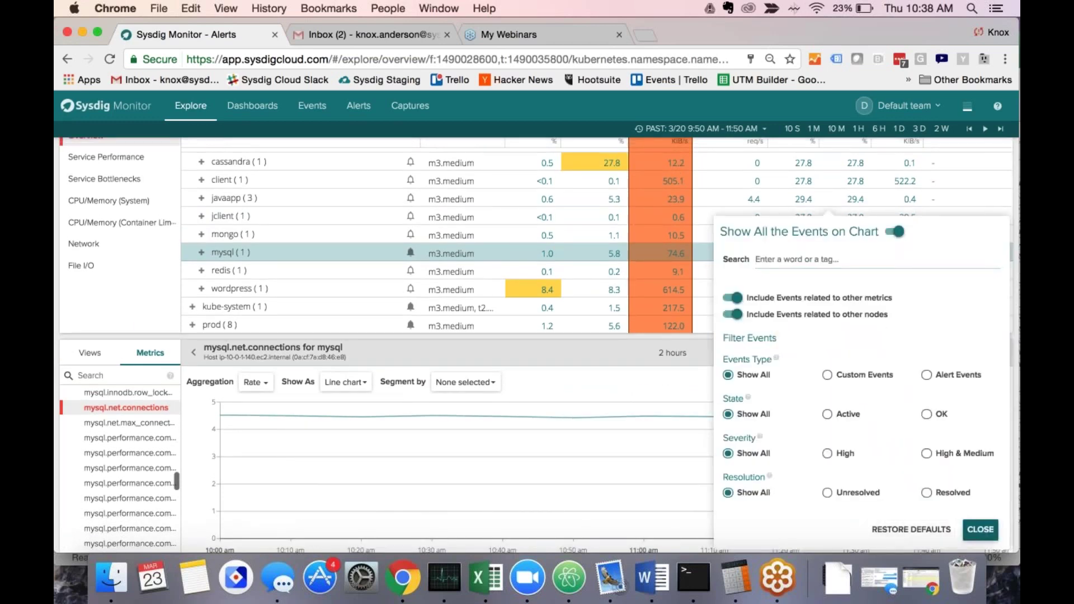
click(980, 529)
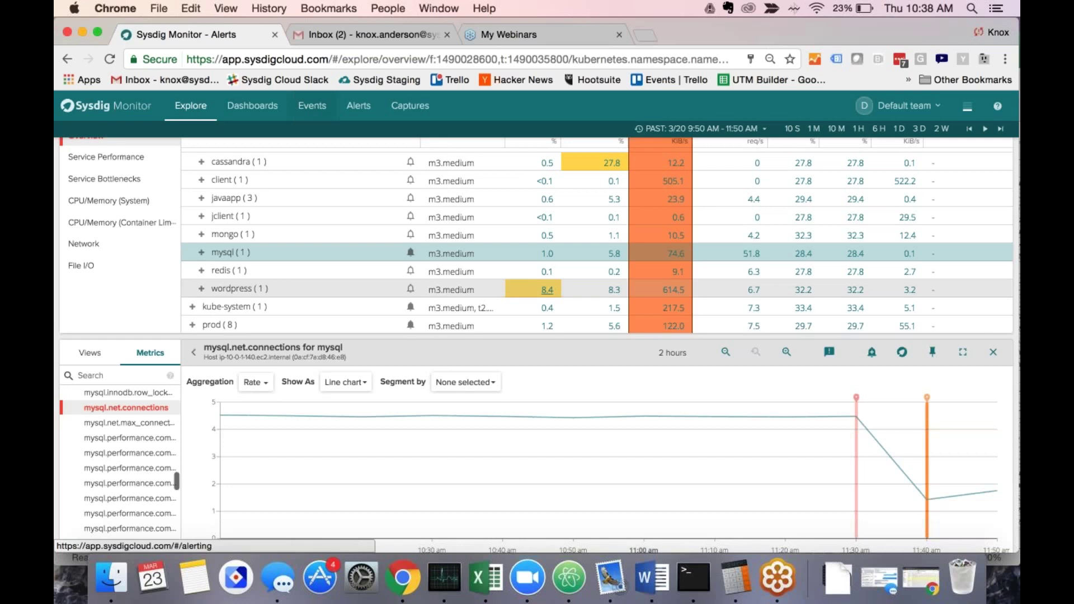
scroll(839, 448, down, 1)
Switch to the csysdig session in Terminal, highlight the mysqld process and move the window lower on the screen.
click(693, 577)
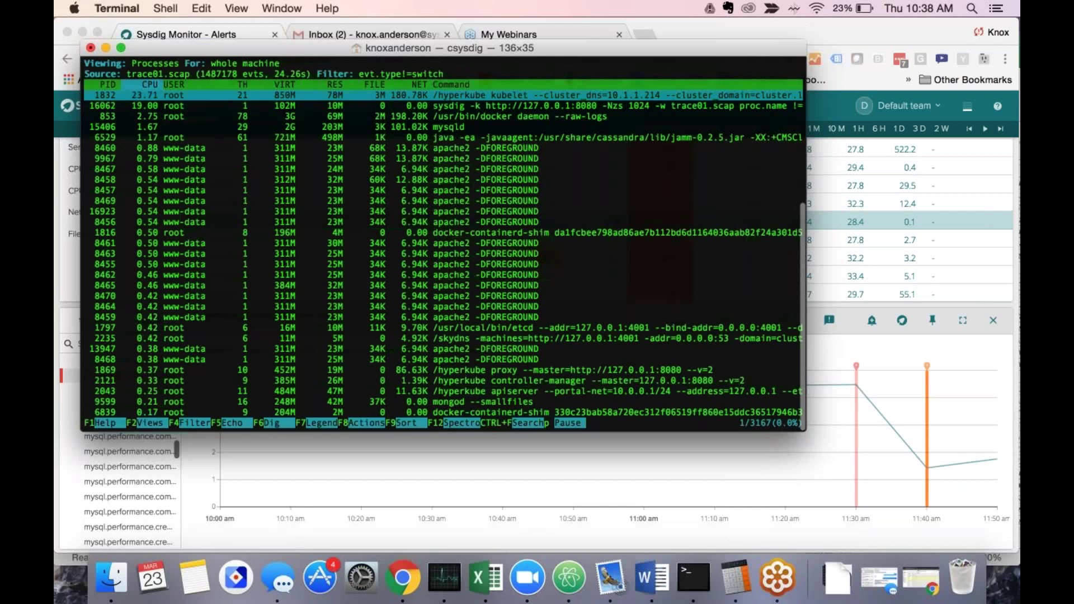
click(391, 106)
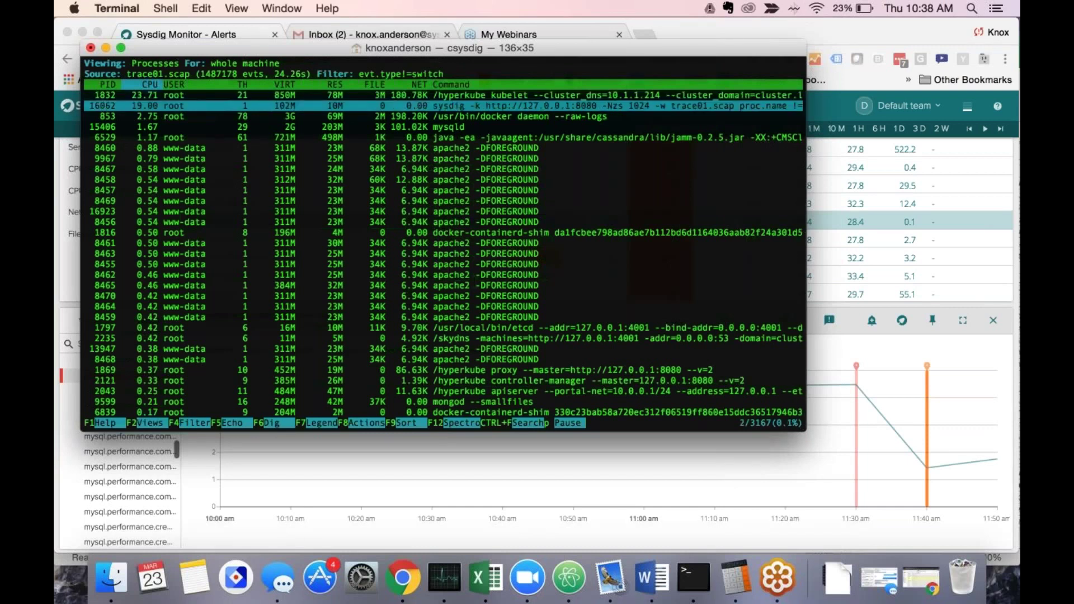
key(Down)
key(Down)
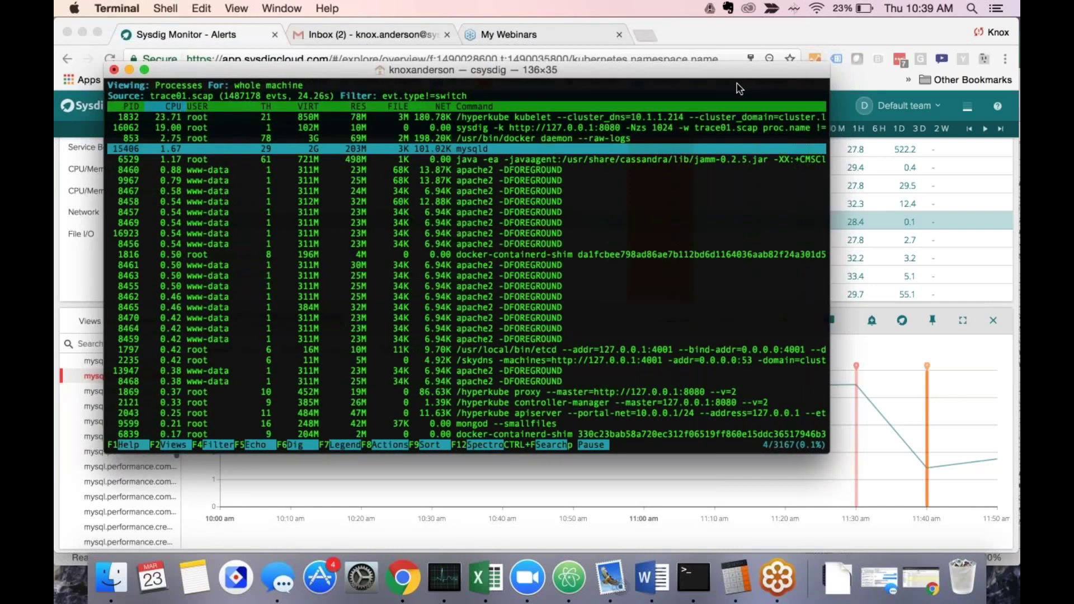
drag(740, 89, 756, 140)
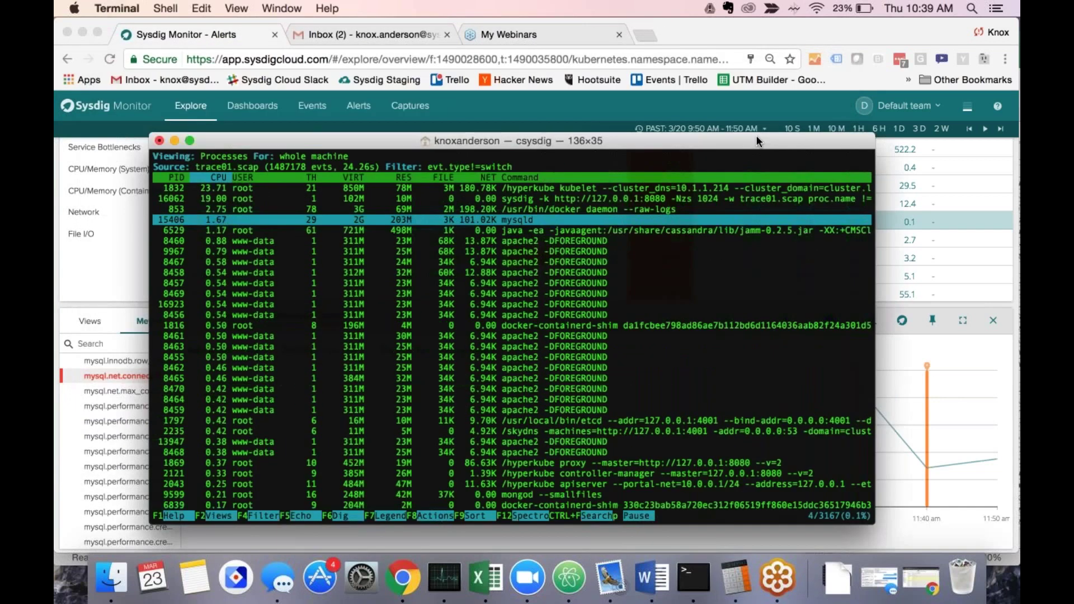
Switch to Sysdig Monitor in Chrome to view the list of capture files, and return to Terminal.
click(464, 100)
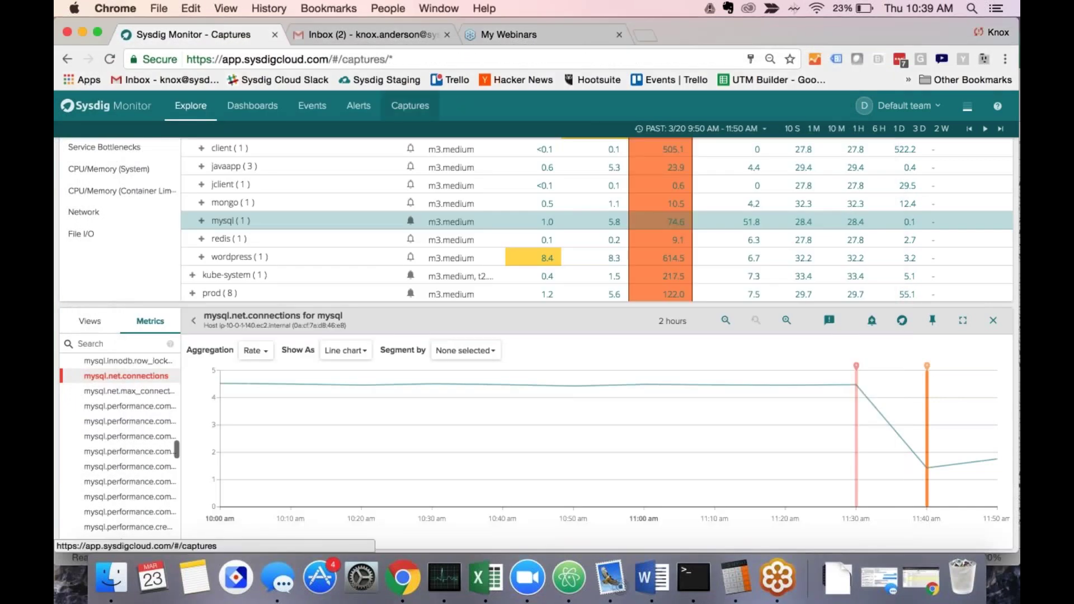
click(410, 106)
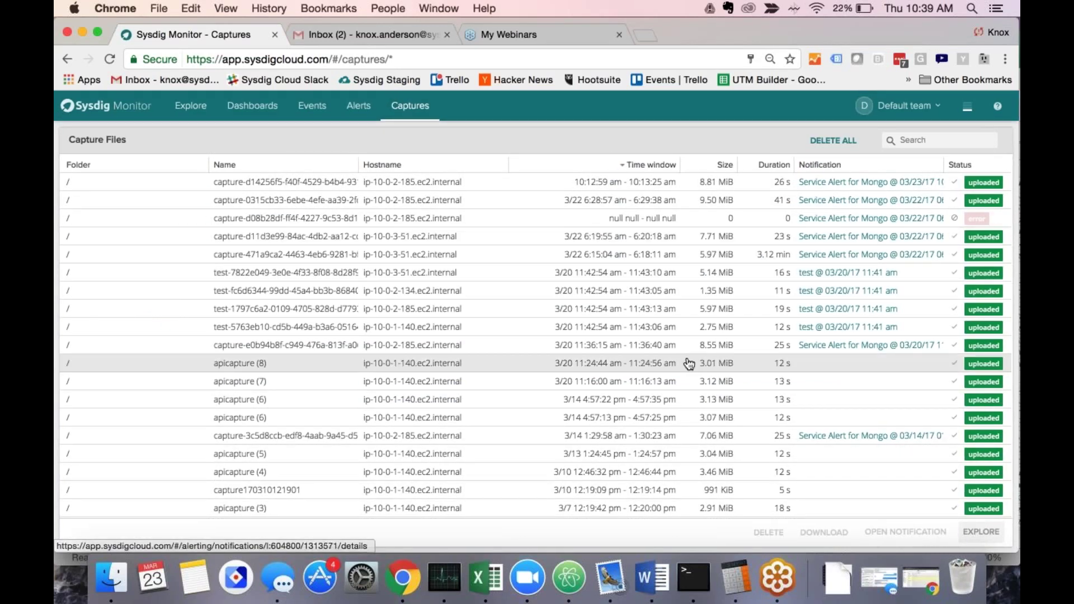
click(690, 587)
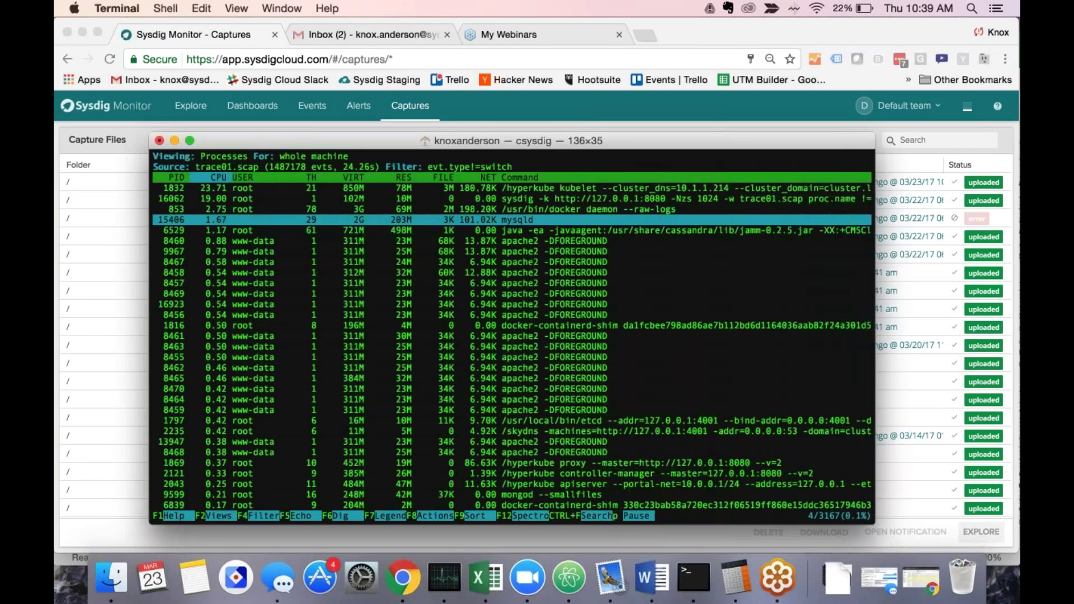
Look through the processes recorded in the trace01.scap capture in csysdig.
key(Down)
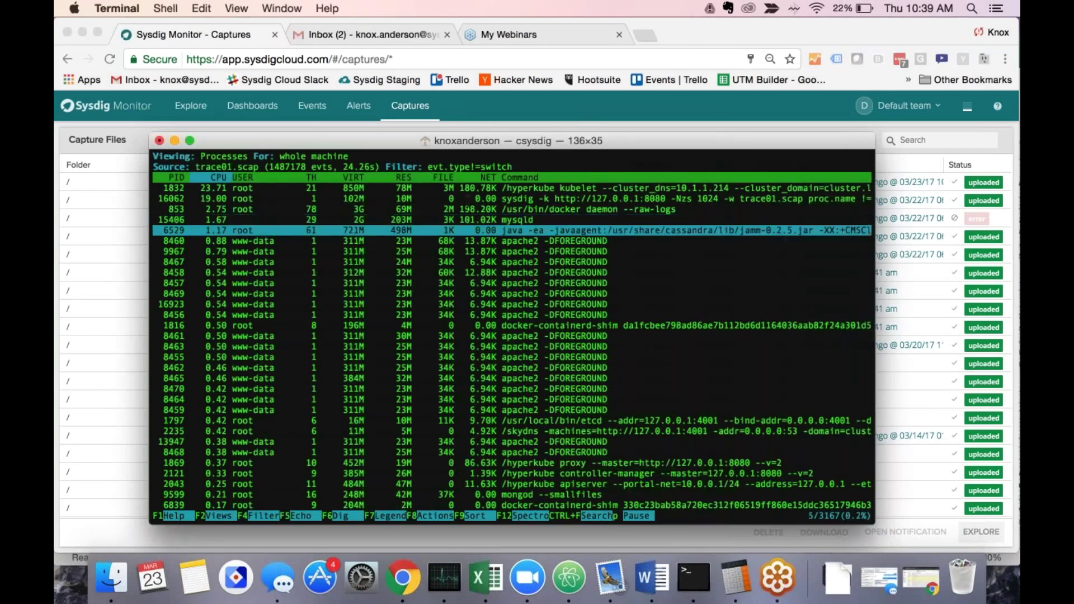
key(Down)
key(Down)
key(Down)
key(Down)
key(Down)
key(Down)
key(Down)
key(Down)
key(Down)
key(Down)
key(Down)
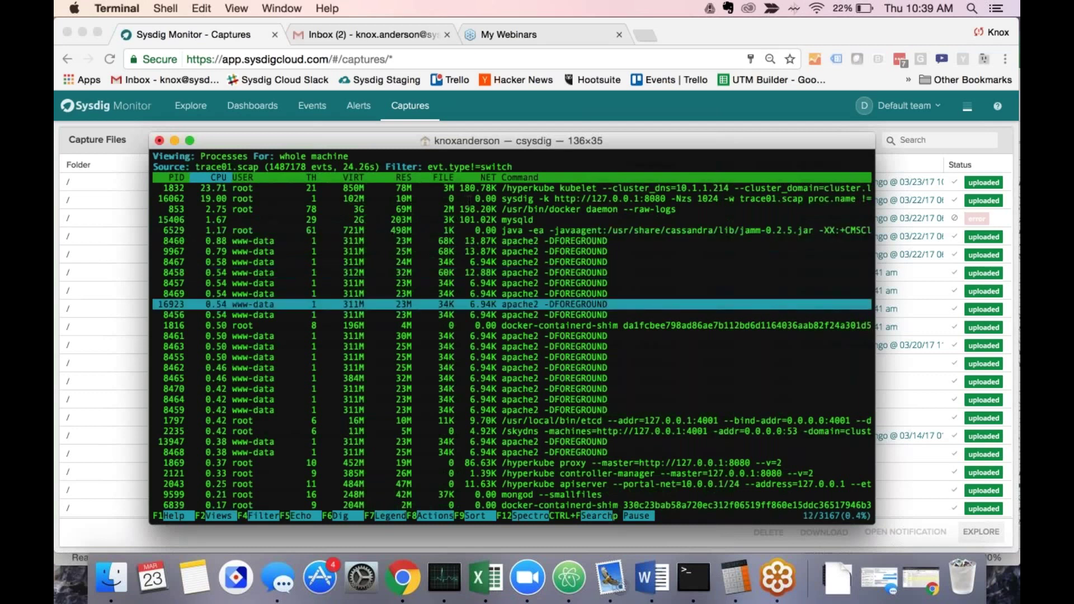
key(Down)
key(Down)
key(Down)
key(Down)
key(Down)
key(Down)
key(Down)
key(Down)
key(Down)
key(Down)
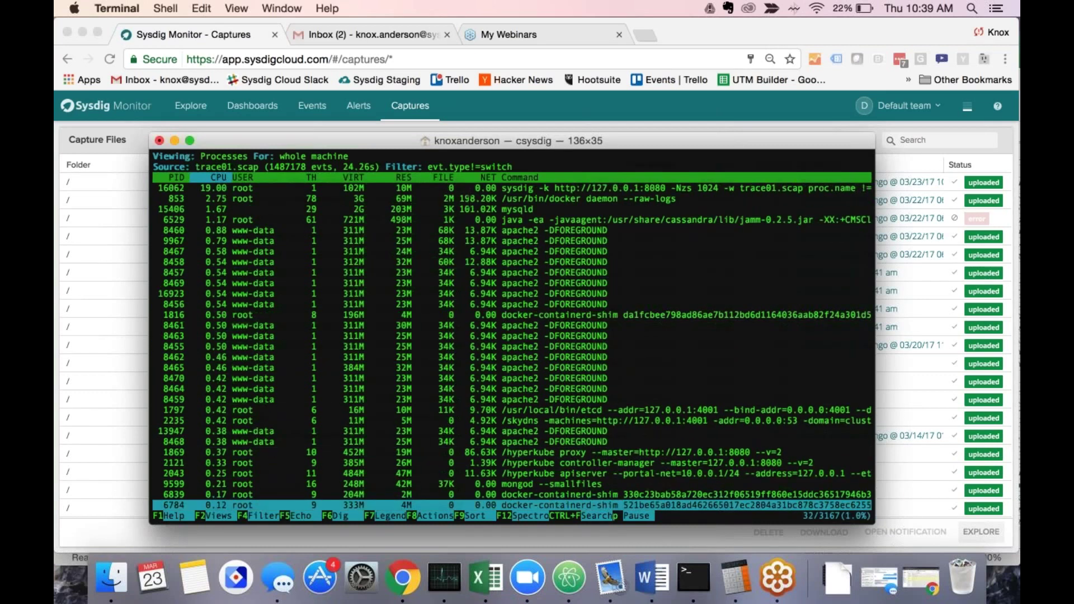
key(Down)
key(Down)
key(Down)
key(Down)
key(Down)
key(Down)
key(Down)
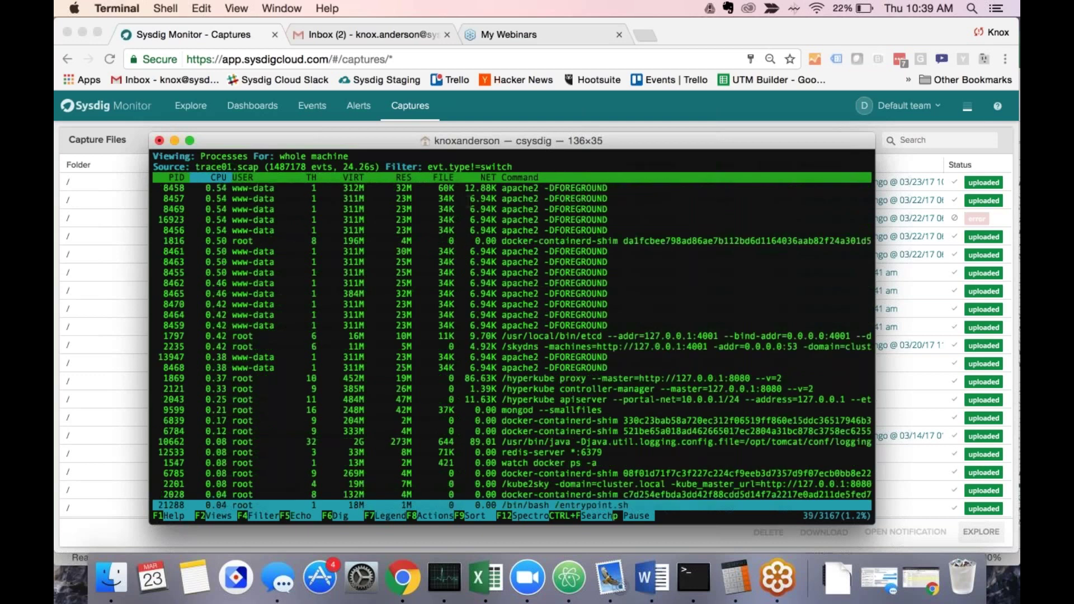
key(Up)
key(Up)
key(Up)
key(Up)
key(Up)
key(Up)
key(Up)
key(Up)
key(Up)
key(Up)
key(Up)
key(Down)
key(Down)
key(Down)
key(Down)
key(Down)
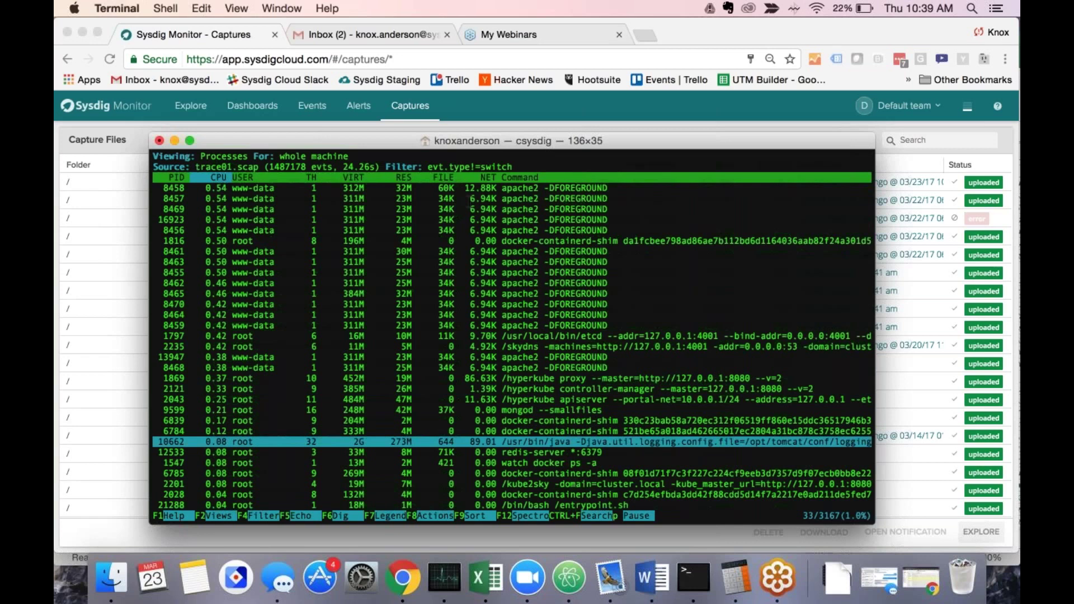
Change the csysdig view of the capture from Processes to Containers.
key(F2)
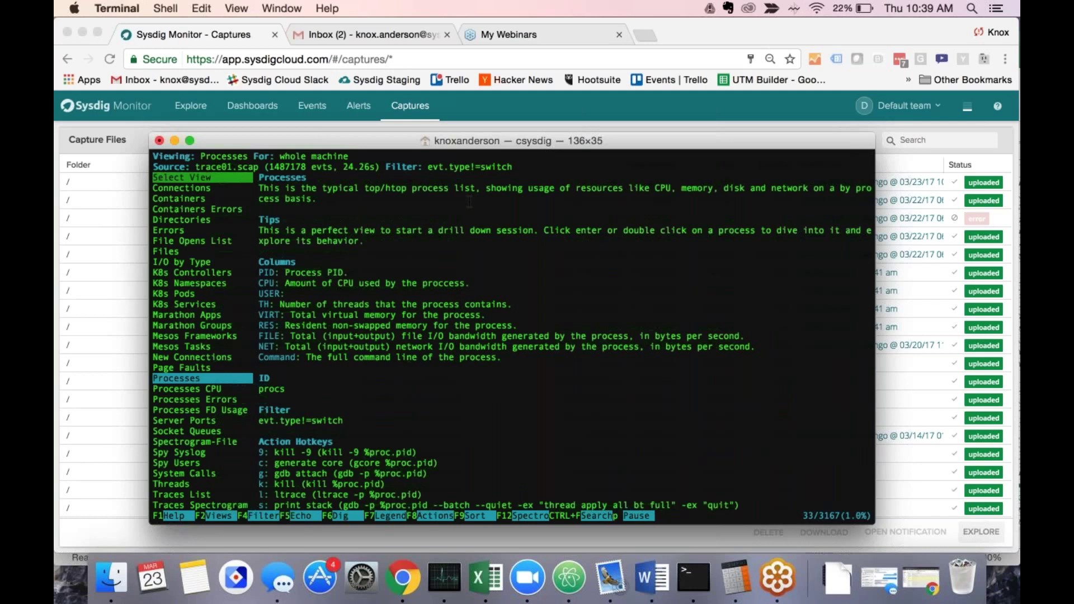
key(Up)
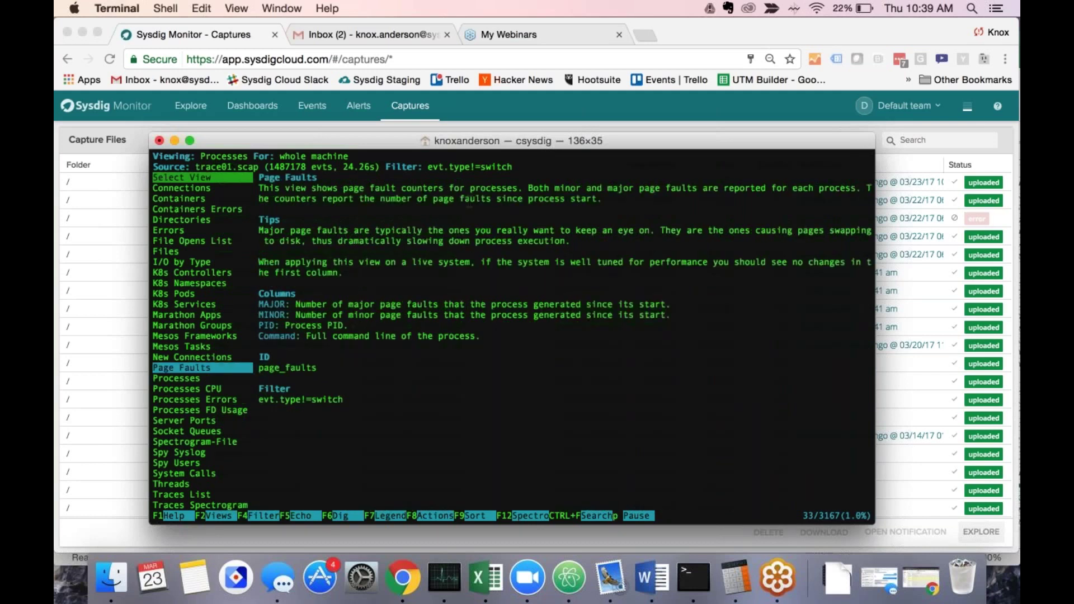
key(Up)
key(Up)
key(Up)
key(Up)
key(Up)
key(Up)
key(Up)
key(Up)
key(Up)
key(Up)
key(Up)
key(Up)
key(Up)
key(Up)
key(Up)
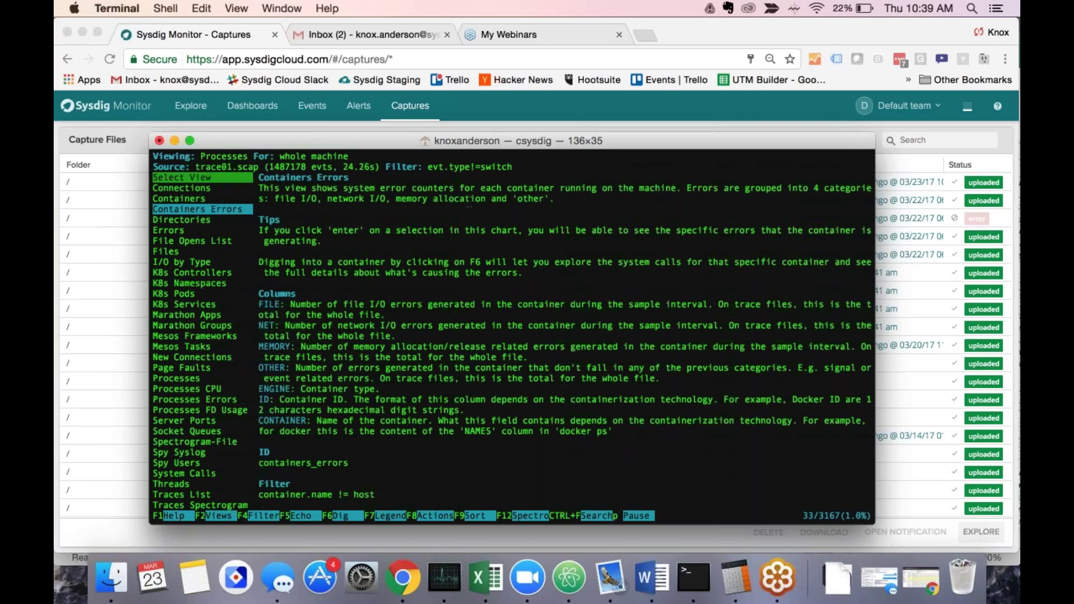
key(Up)
key(Return)
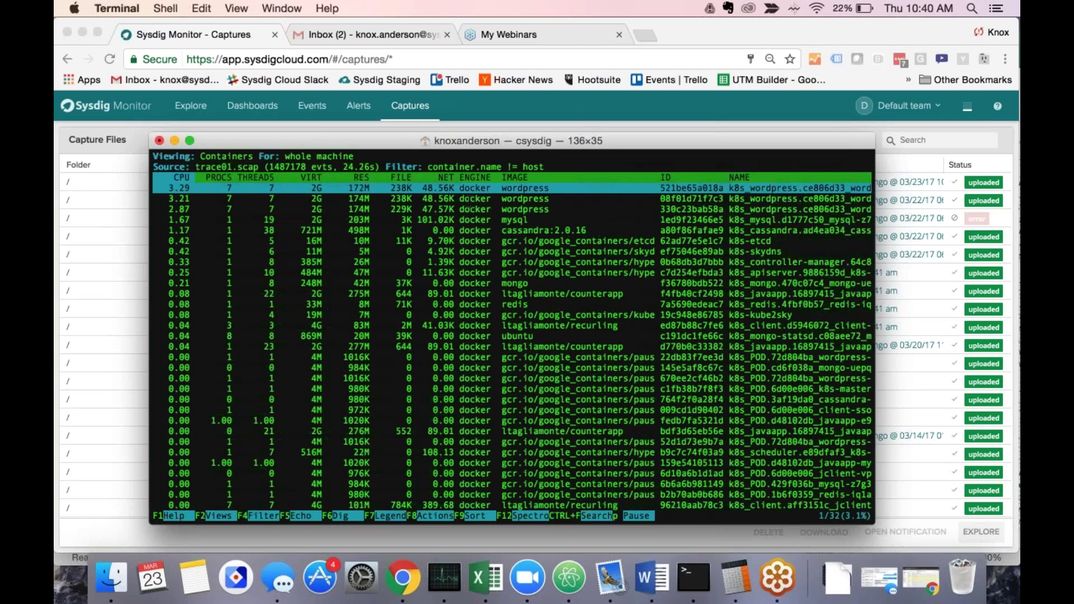
Drill down into the wordpress container 08f01d71f7c3 to list its processes.
click(469, 198)
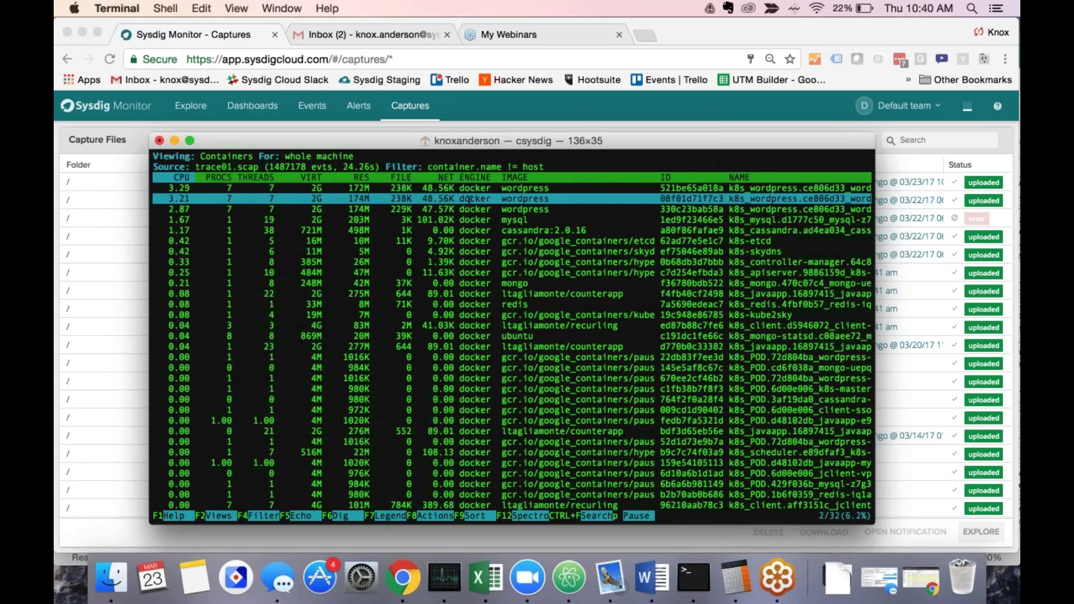
double_click(469, 199)
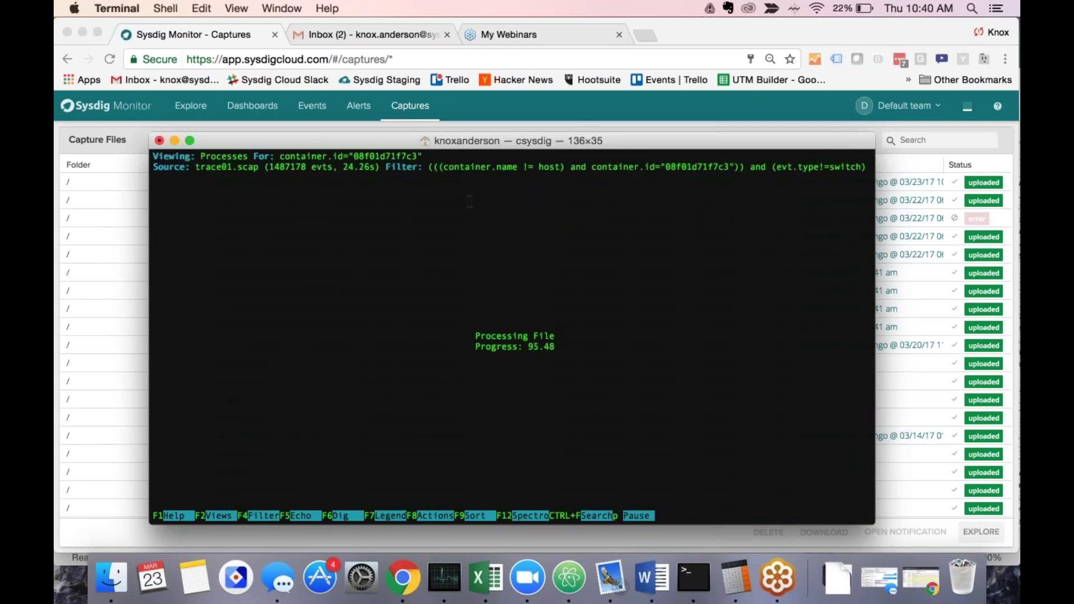
Dig into the sysdig output of the container's apache2 process with PID 8460.
click(470, 200)
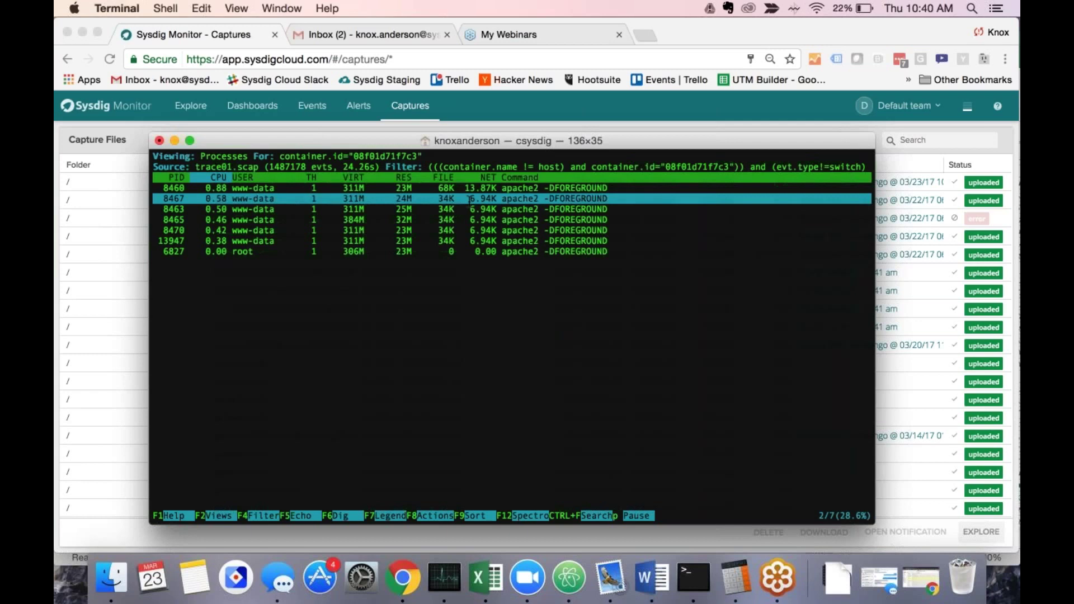
key(Down)
key(Down)
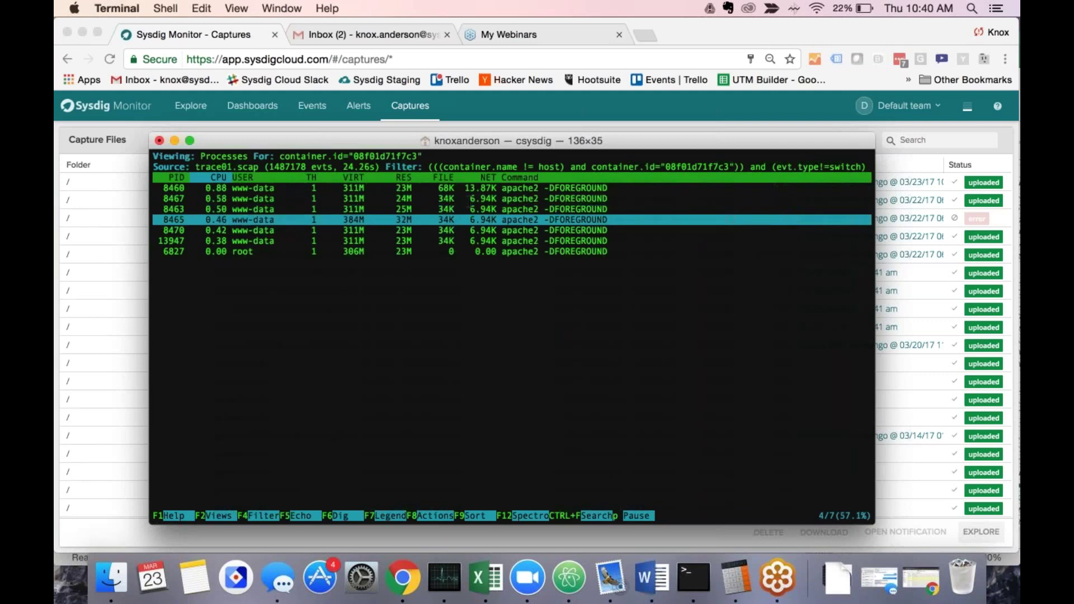
key(Up)
key(Up)
key(Up)
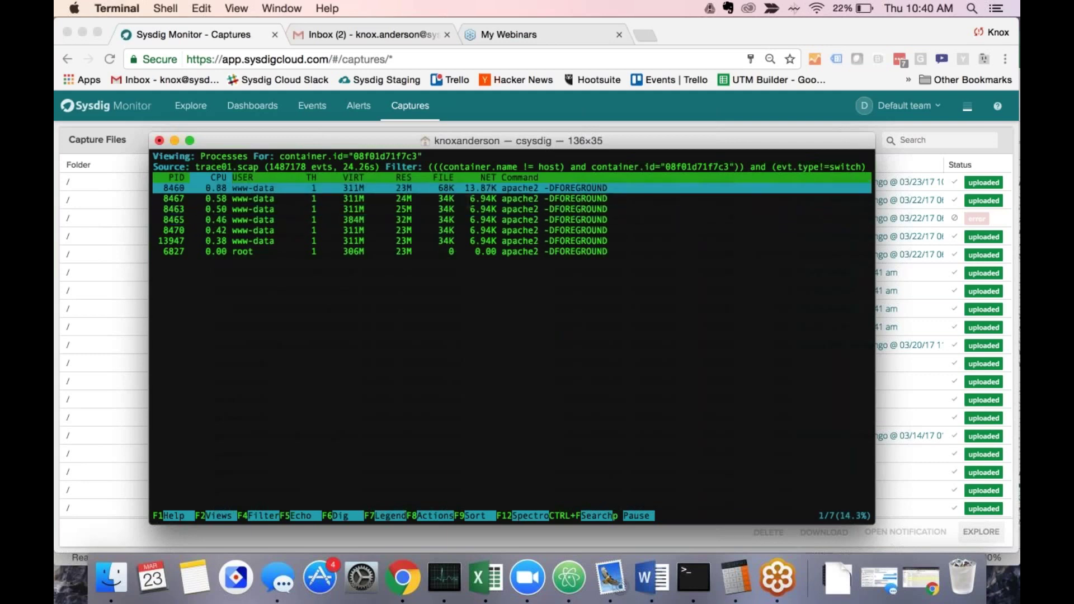
key(Return)
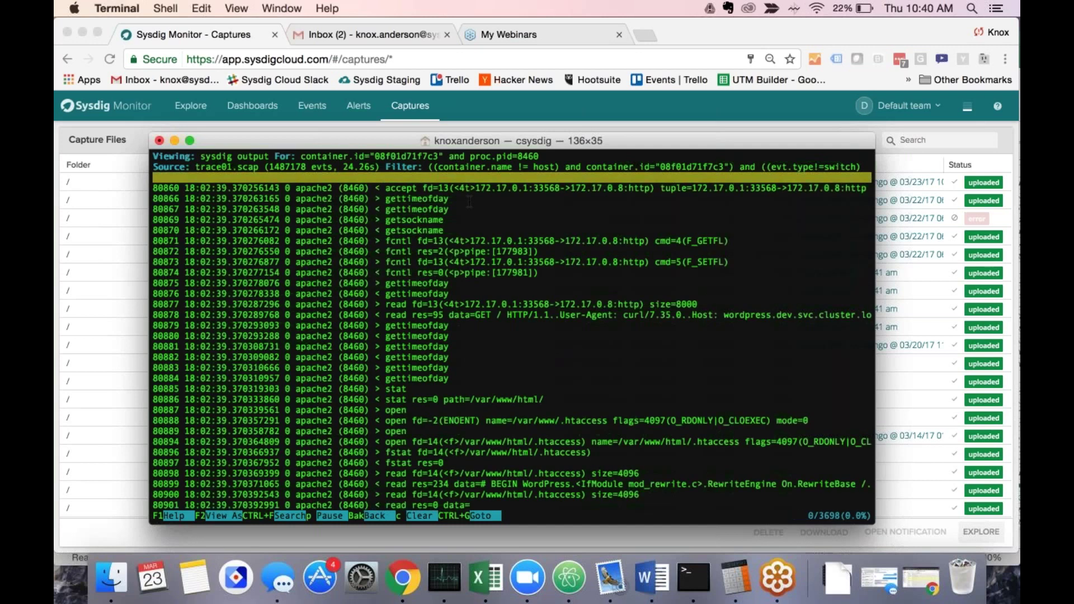
Read through the system calls of apache2 process 8460, including its HTTP request and file accesses.
key(Down)
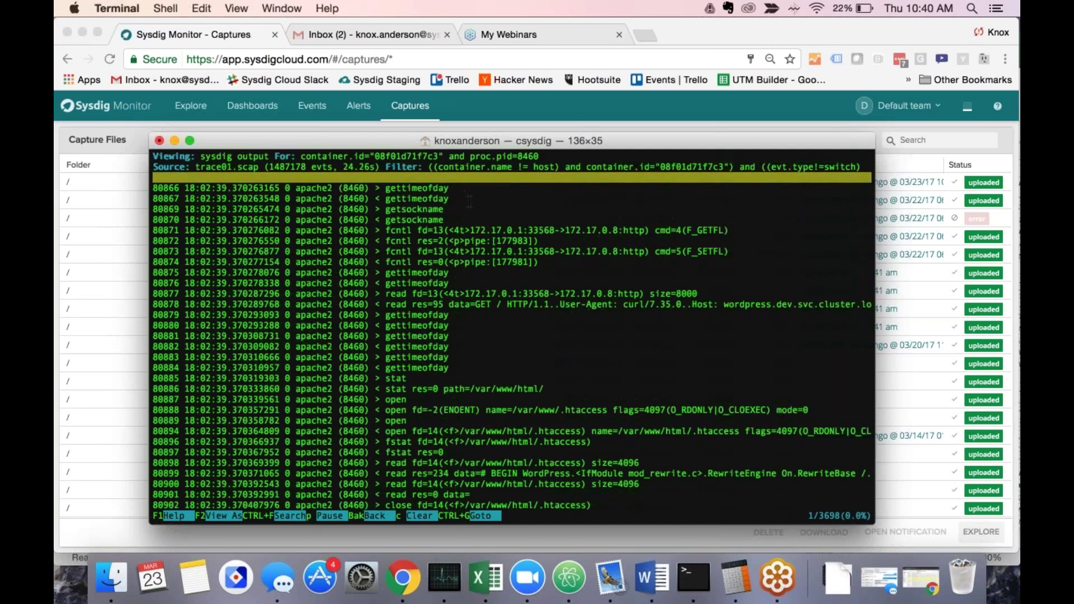
key(Down)
key(Down)
key(Down)
key(Down)
key(Down)
key(Down)
key(Down)
key(Down)
key(Down)
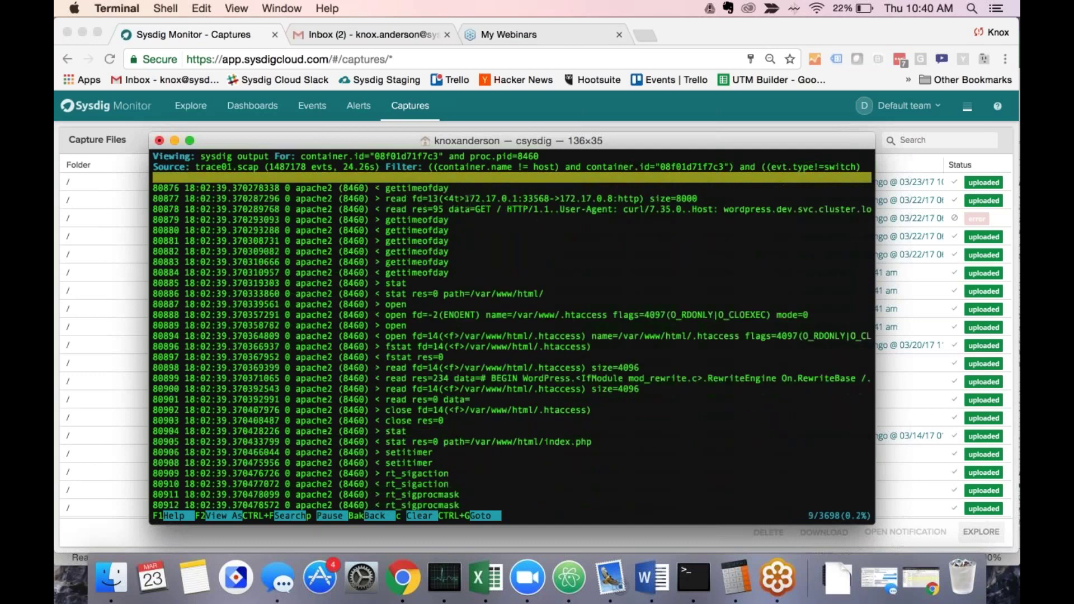
key(Down)
key(Down)
key(Down)
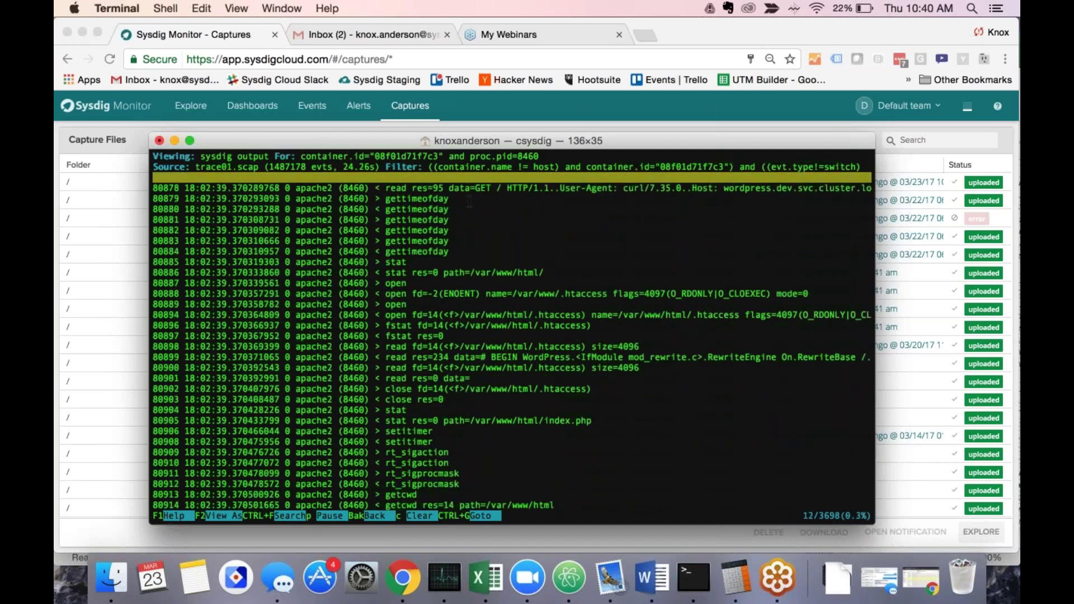
key(Down)
key(Down)
key(Down)
key(Down)
key(Down)
key(Down)
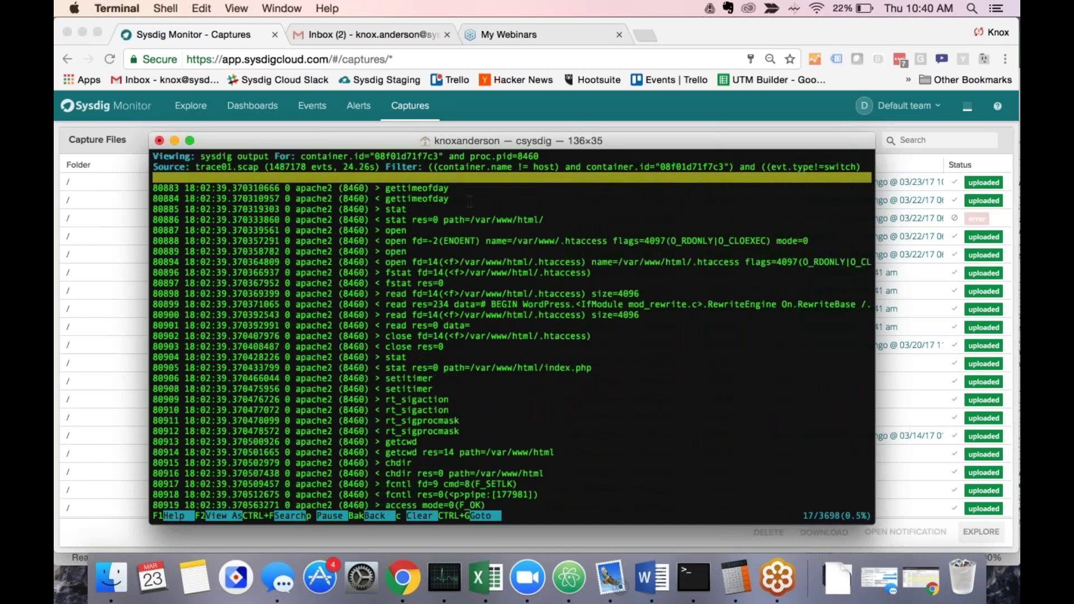
Examine further system calls of apache2 process 8460, from the .htaccess reads through /etc/hosts to the domain connection on 10.1.1.214.
key(Down)
key(Down)
key(Down)
key(Down)
key(Down)
key(Down)
key(Down)
key(Down)
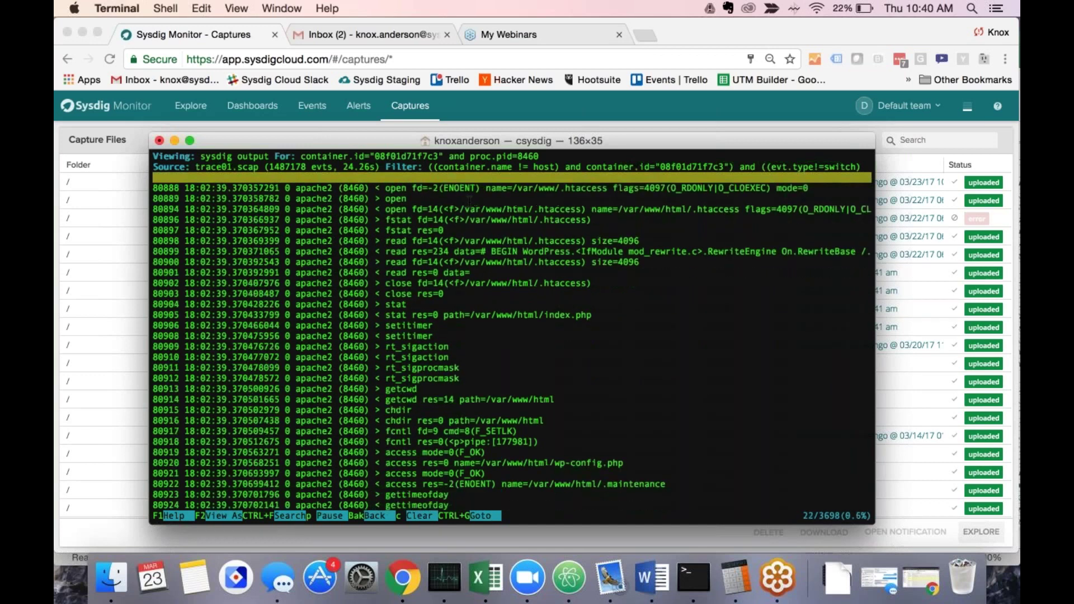
key(Down)
key(Down)
key(Down)
key(Down)
key(Down)
key(Down)
key(Down)
key(Down)
key(Down)
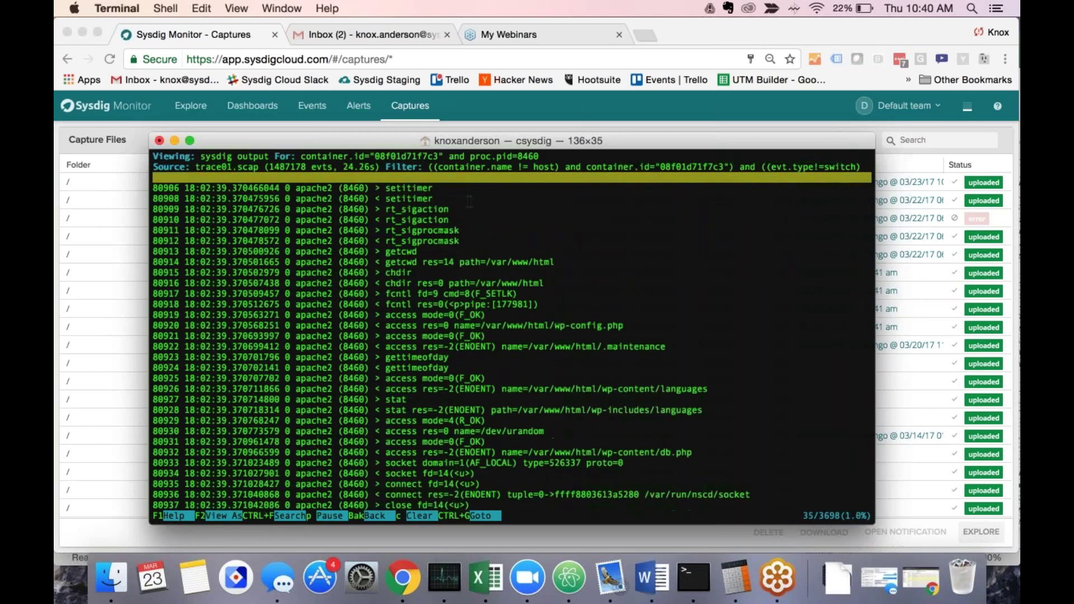
key(Down)
key(Down)
key(Down)
key(Down)
key(Down)
key(Down)
key(Down)
key(Down)
key(Down)
key(Down)
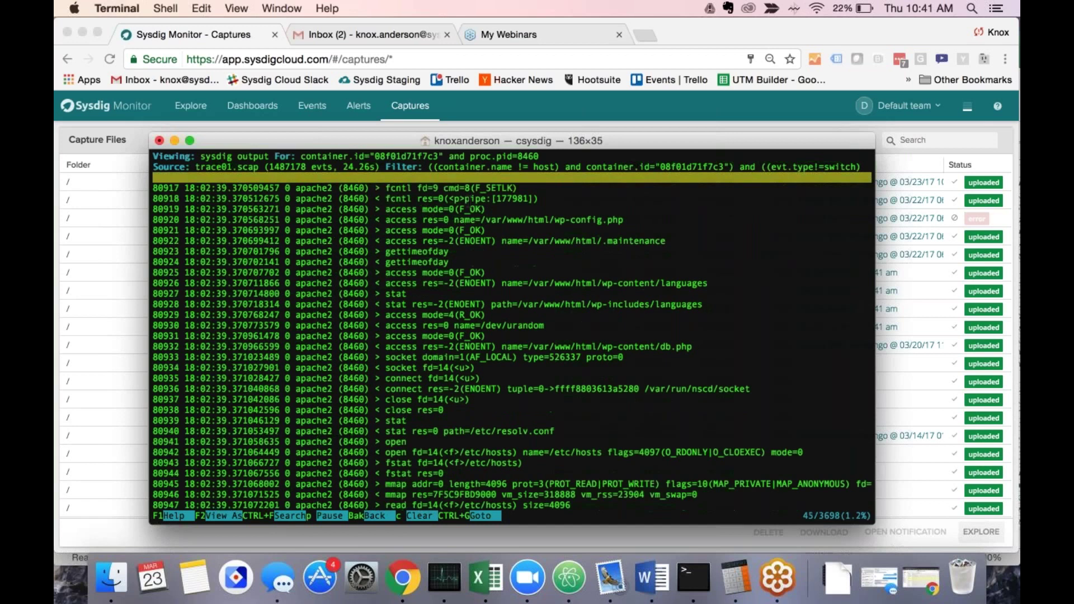
key(Down)
key(Down)
key(Down)
key(Down)
key(Down)
key(Down)
key(Down)
key(Down)
key(Down)
key(Down)
key(Down)
key(Down)
key(Down)
key(Down)
key(Down)
key(Down)
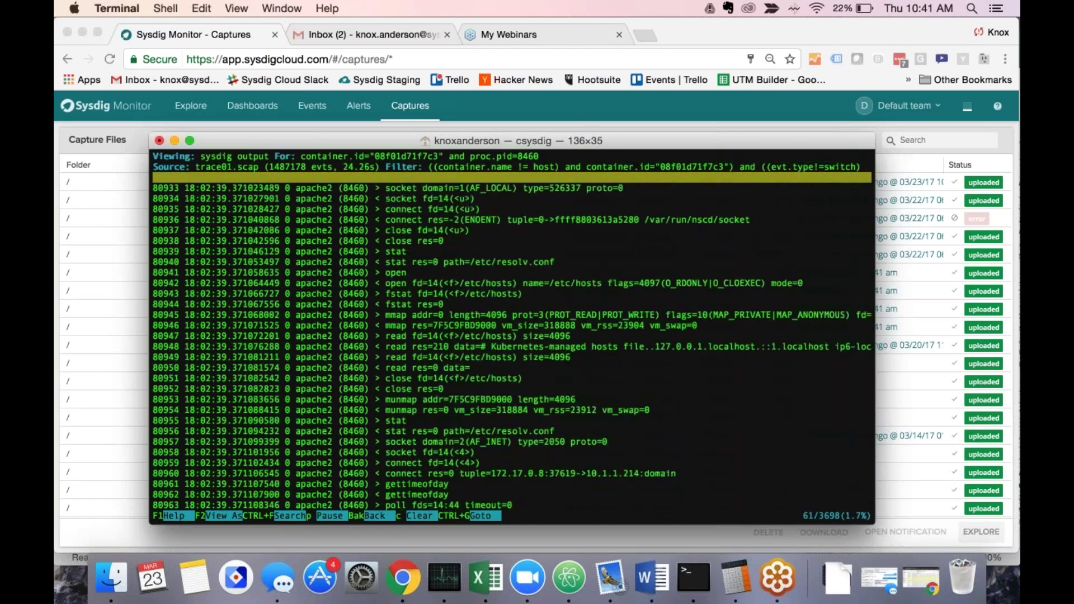
key(Down)
key(Down)
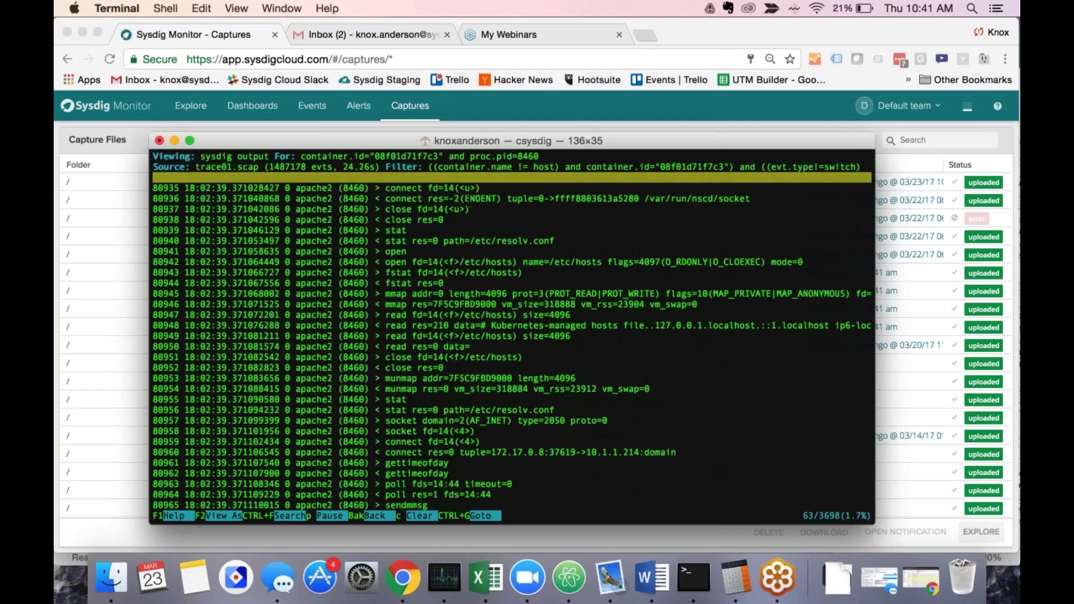
Return to the container's process list, echo the I/O activity of apache2 process 8460 and display it as Printable ASCII.
key(BackSpace)
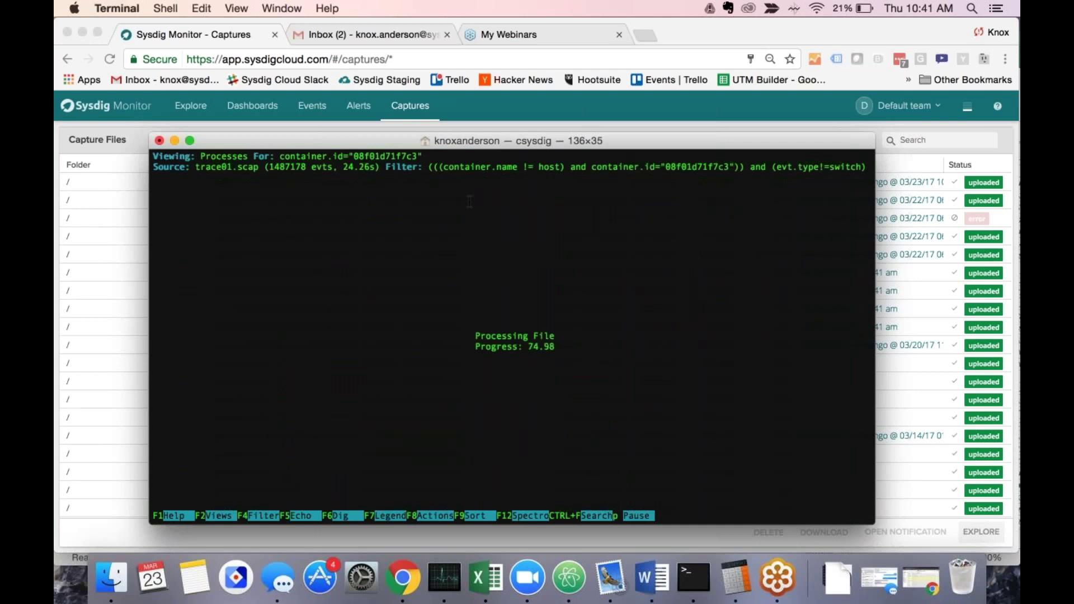
key(F5)
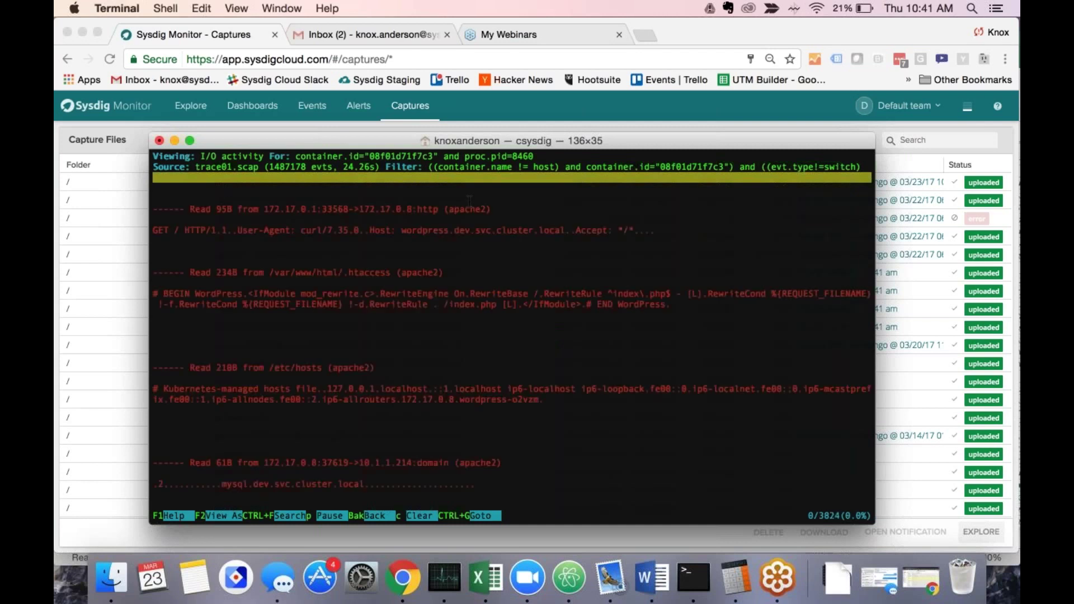
key(F2)
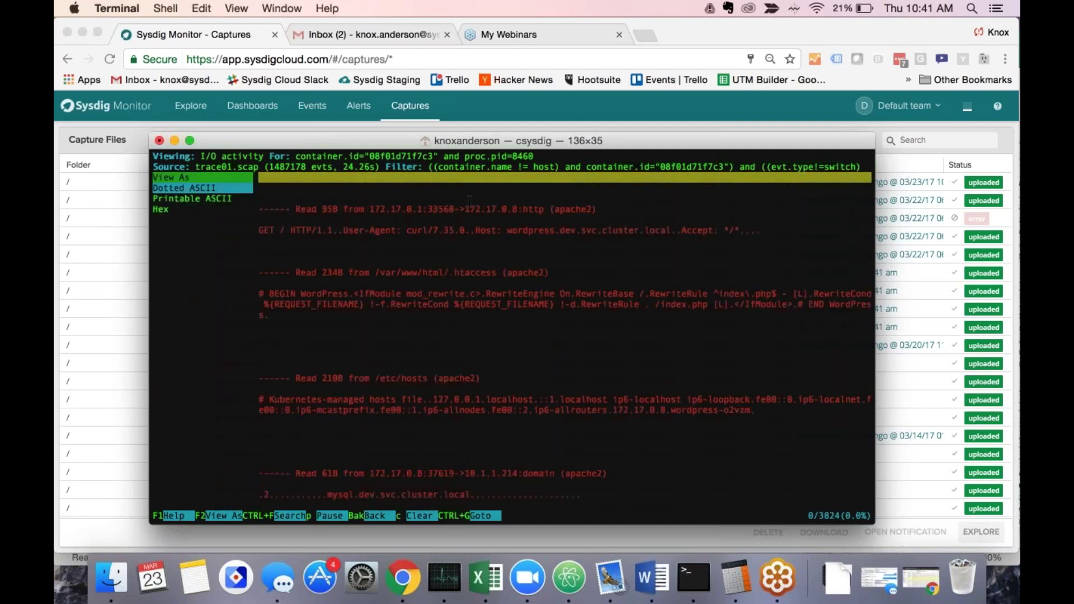
key(Return)
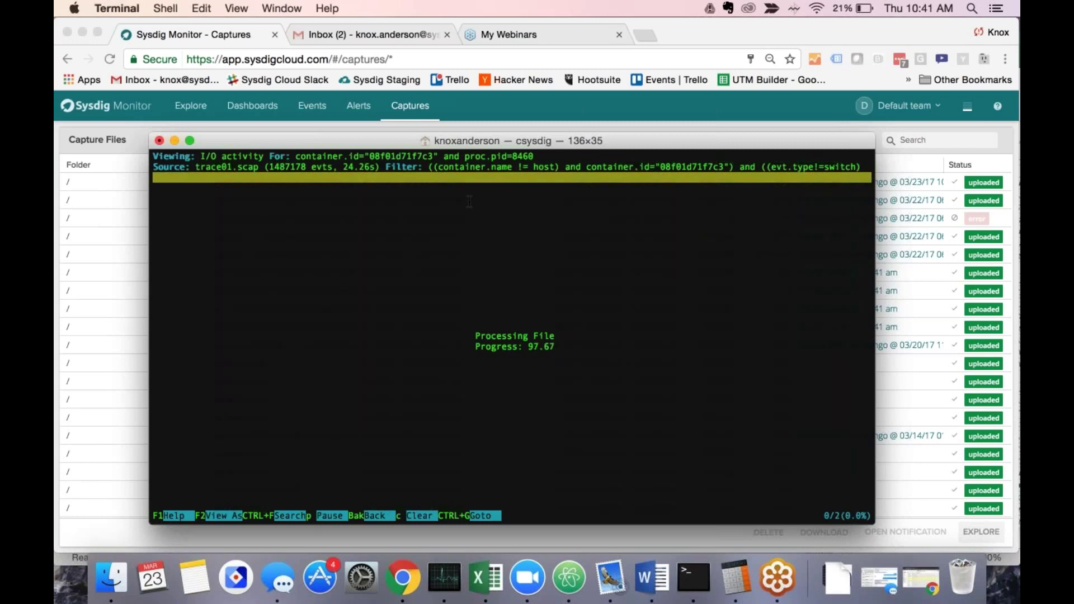
Read through the apache2 I/O activity, covering the HTTP request, .htaccess and hosts file contents, DNS lookups and MySQL traffic.
scroll(470, 203, down, 5)
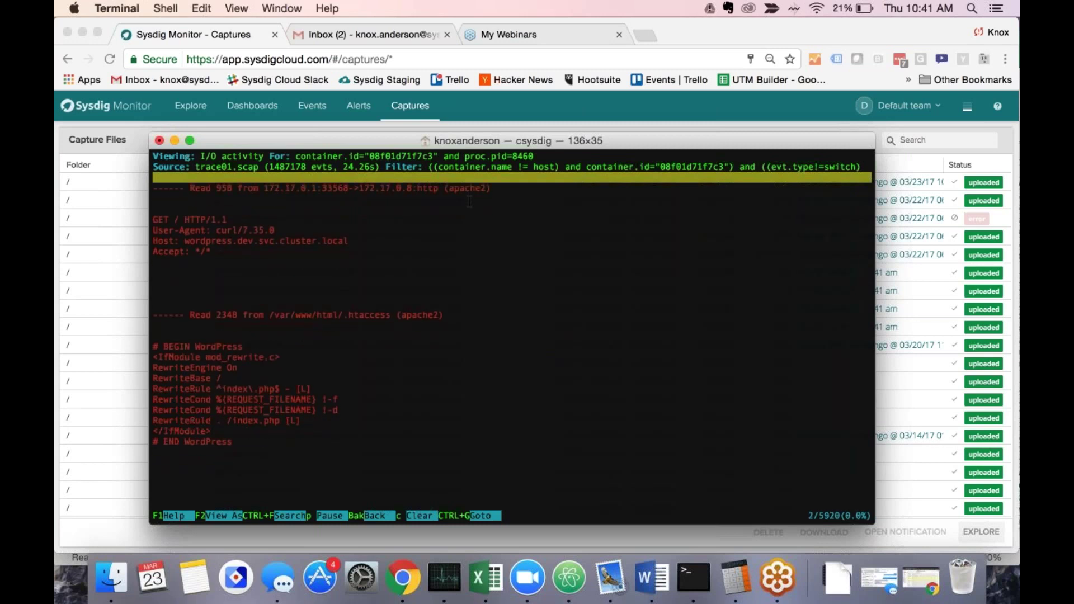
scroll(469, 201, down, 10)
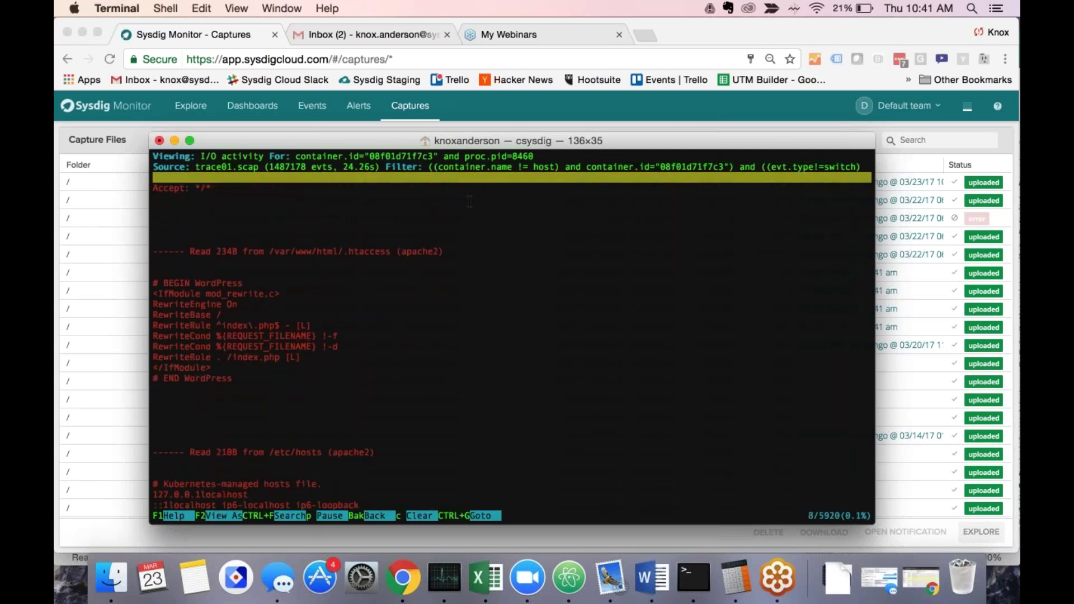
scroll(469, 201, down, 7)
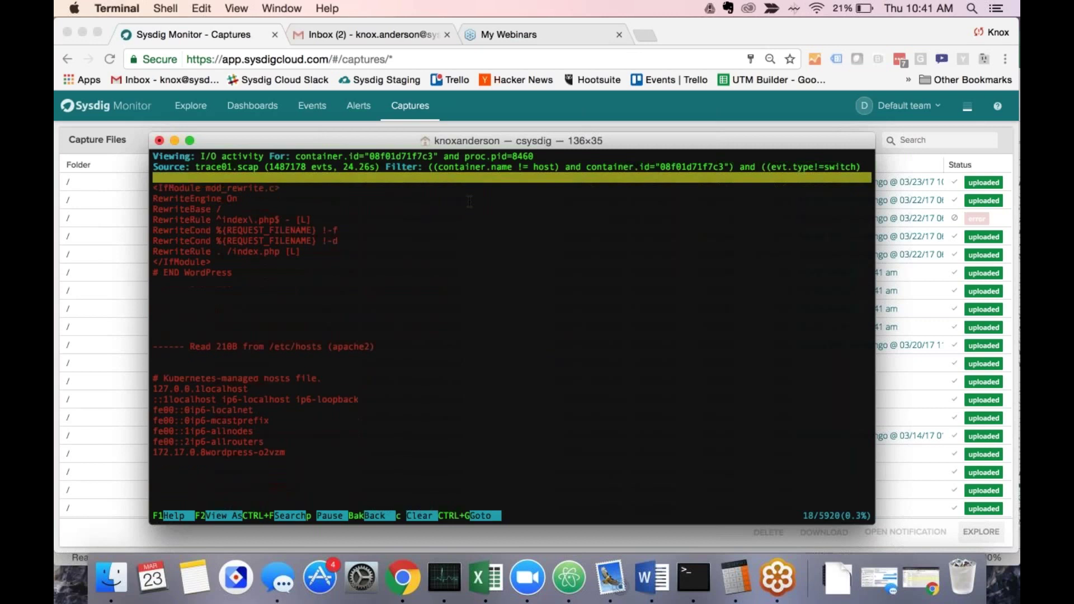
scroll(470, 201, down, 12)
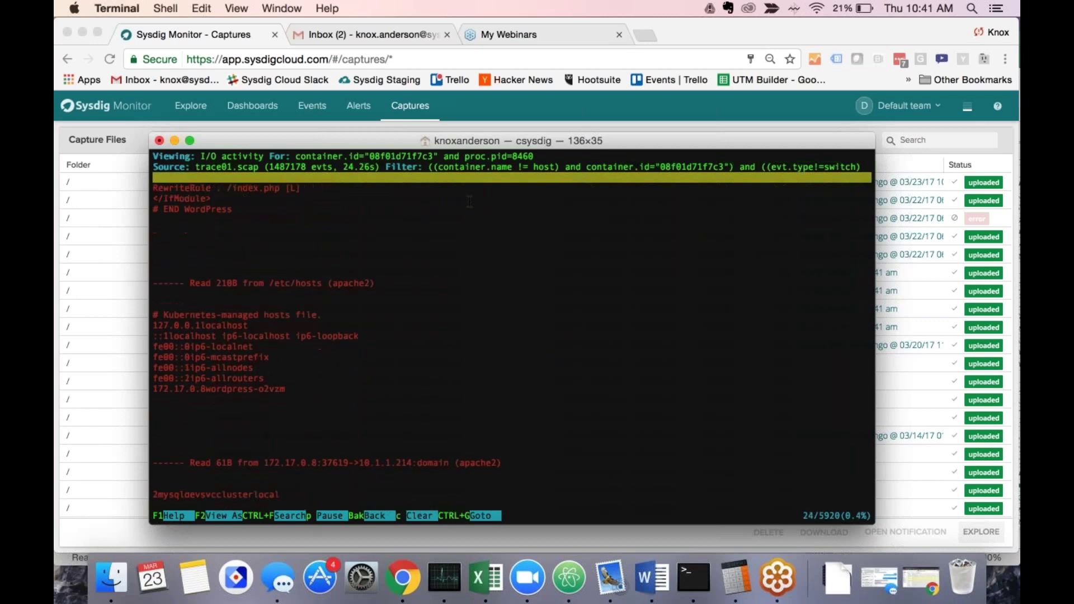
scroll(469, 202, down, 8)
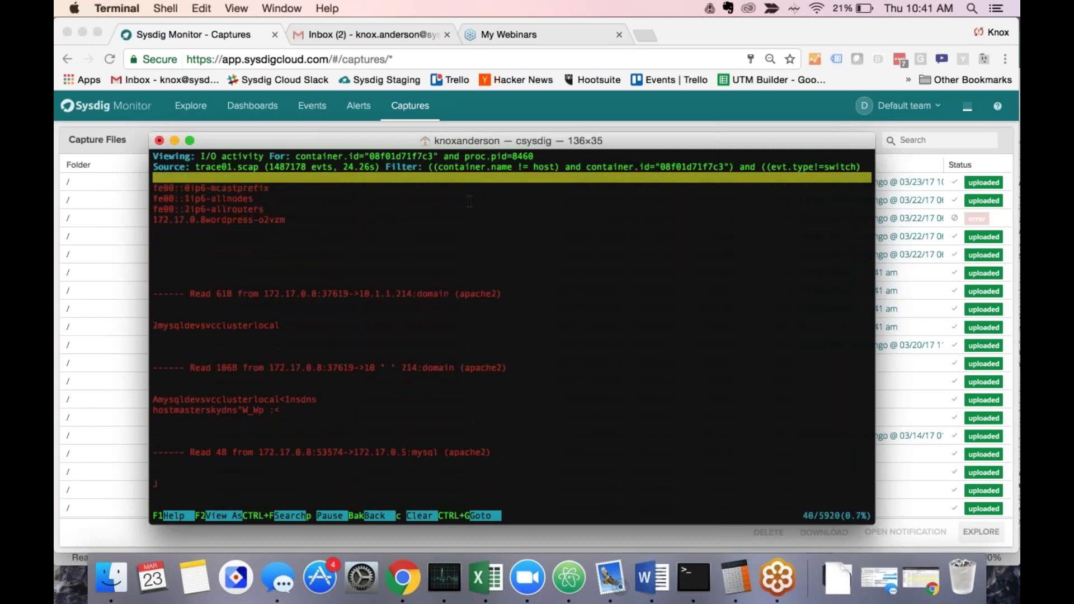
scroll(469, 201, down, 7)
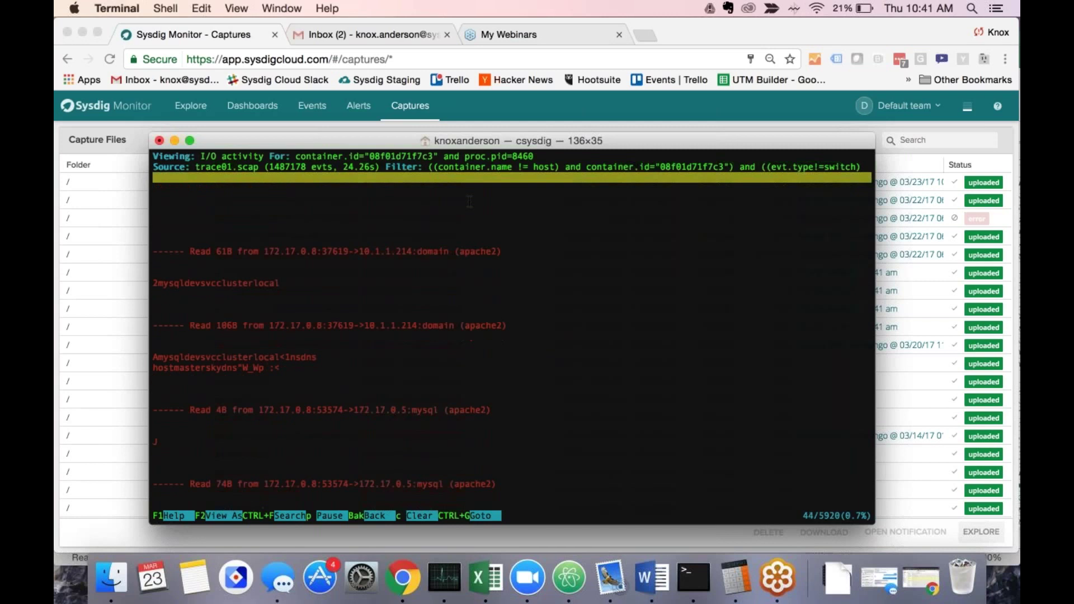
scroll(470, 202, down, 7)
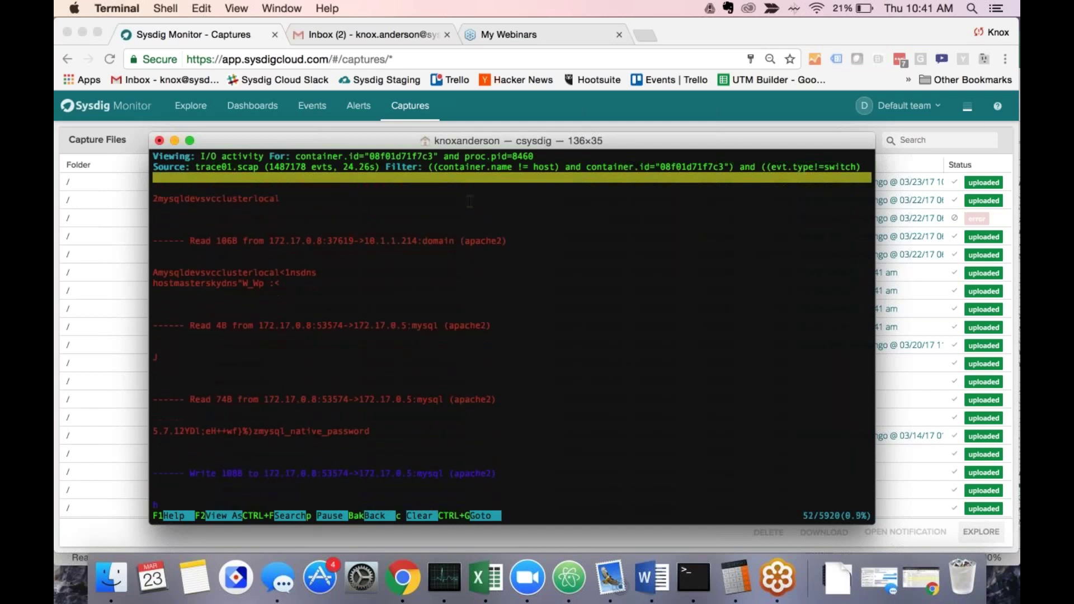
scroll(470, 201, down, 10)
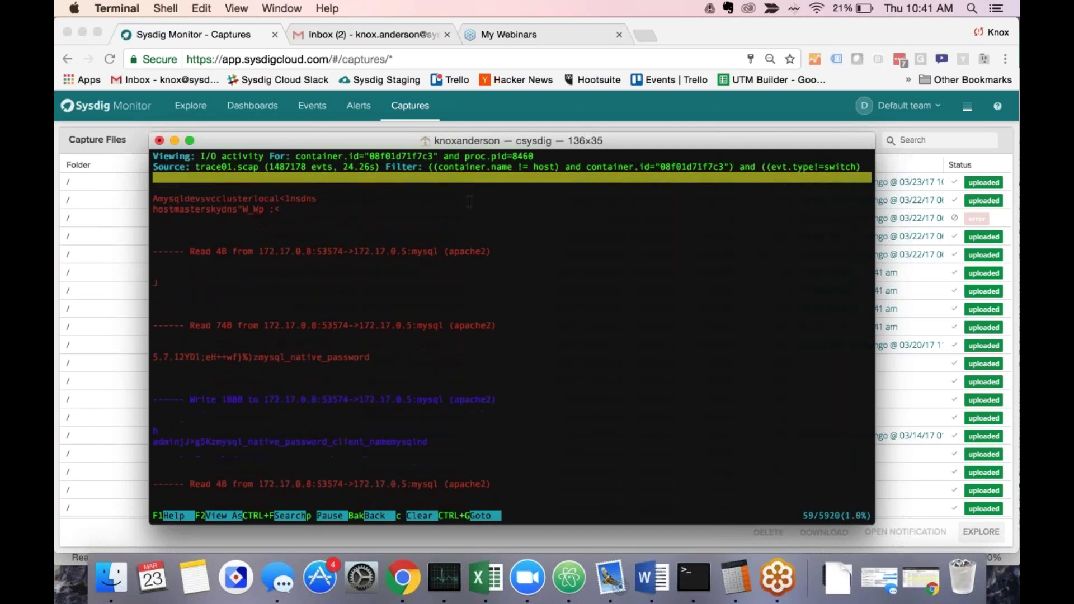
scroll(469, 202, down, 18)
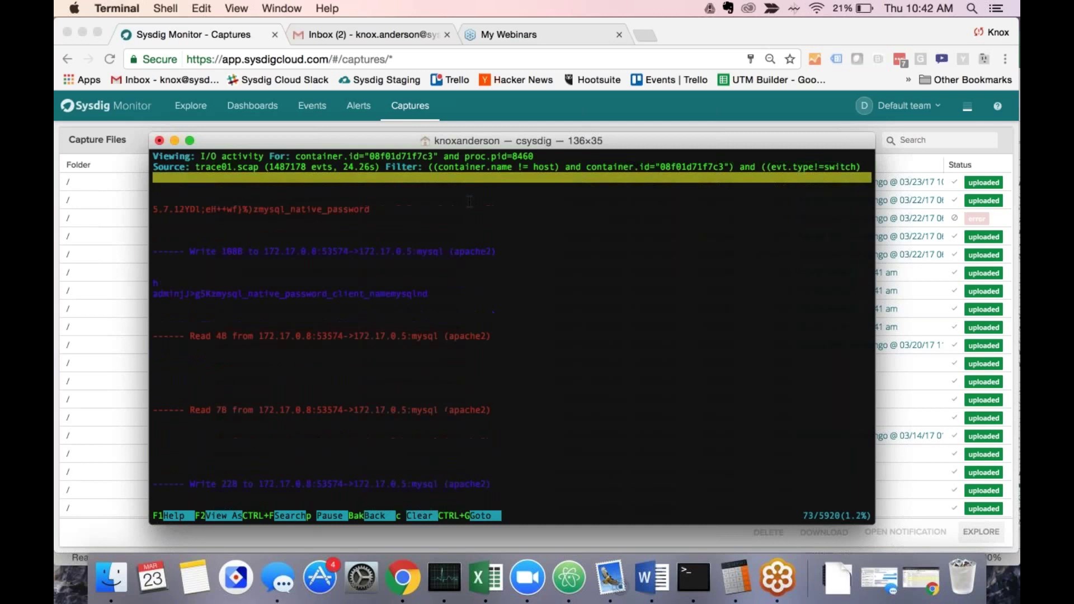
scroll(469, 200, down, 6)
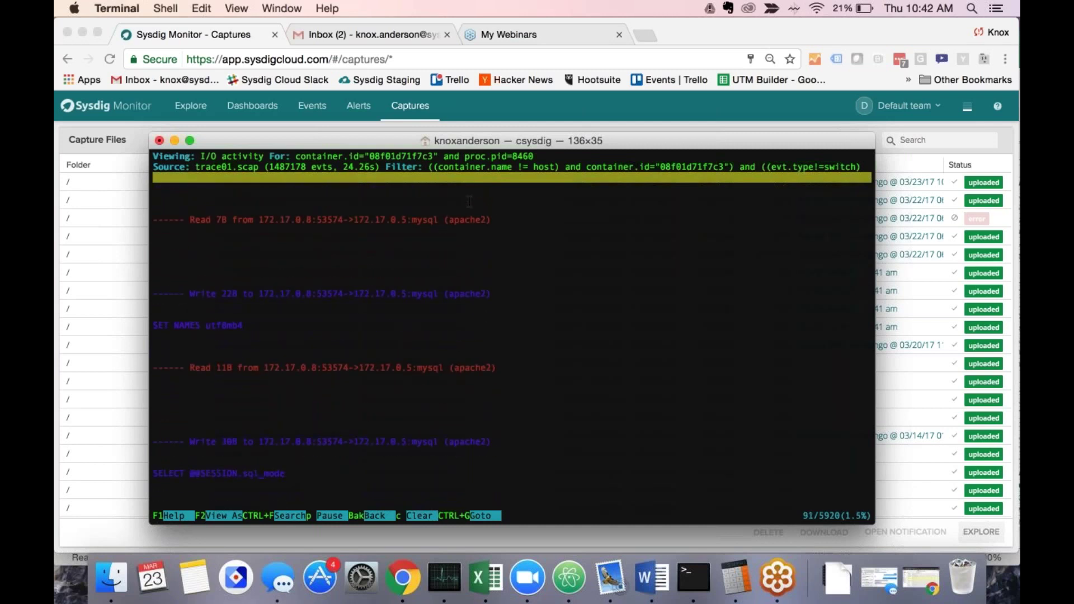
scroll(469, 201, down, 2)
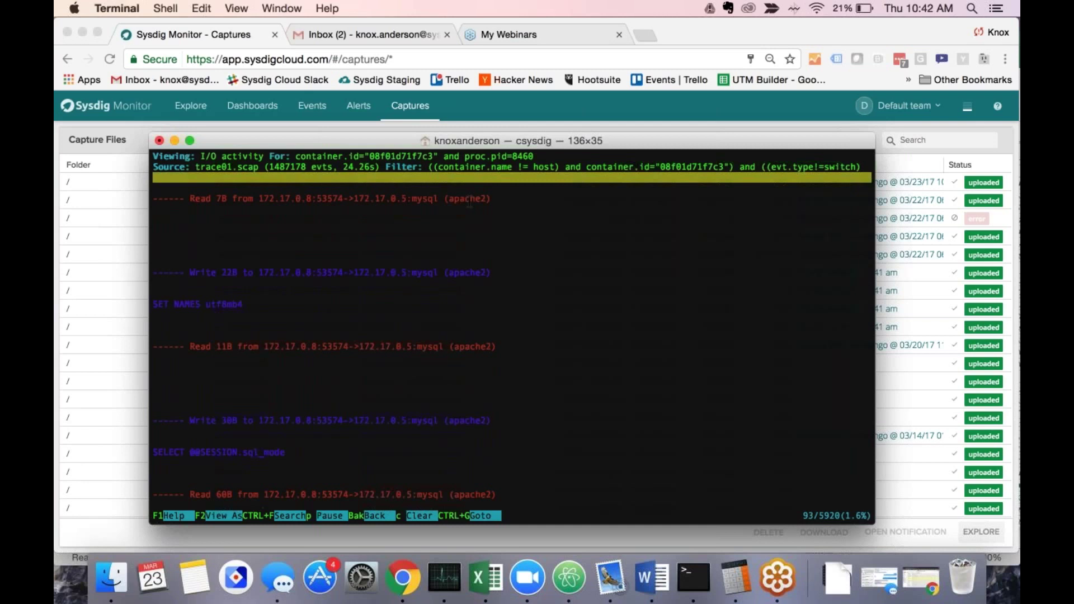
scroll(469, 204, down, 1)
scroll(469, 201, down, 3)
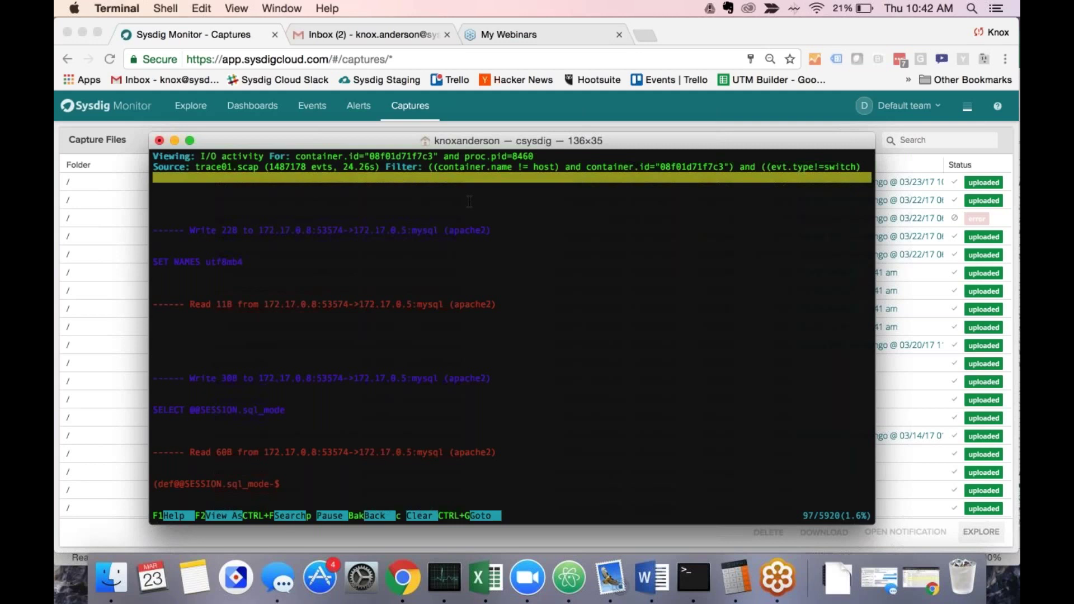
Switch to Chrome and search Google in a new tab for "linux troubleshooting cheat sheet".
click(1010, 112)
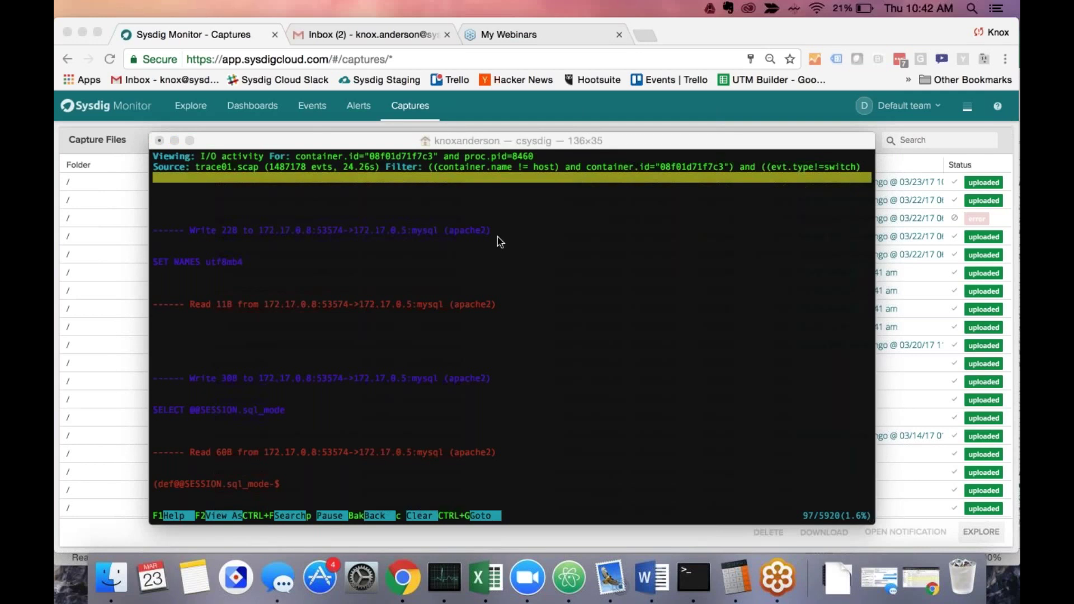
click(645, 35)
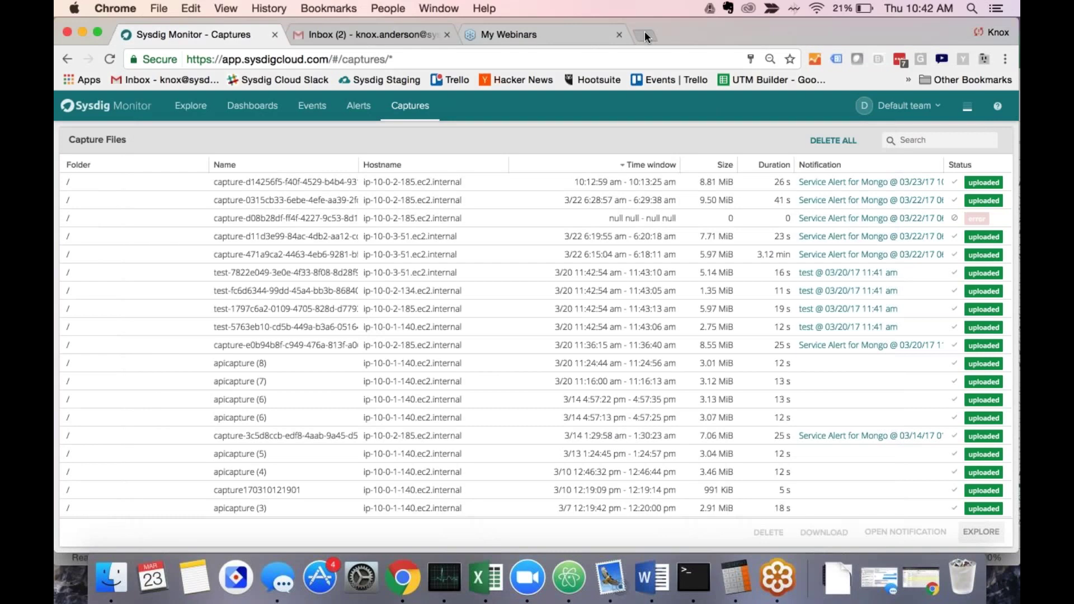
click(645, 34)
text(linux )
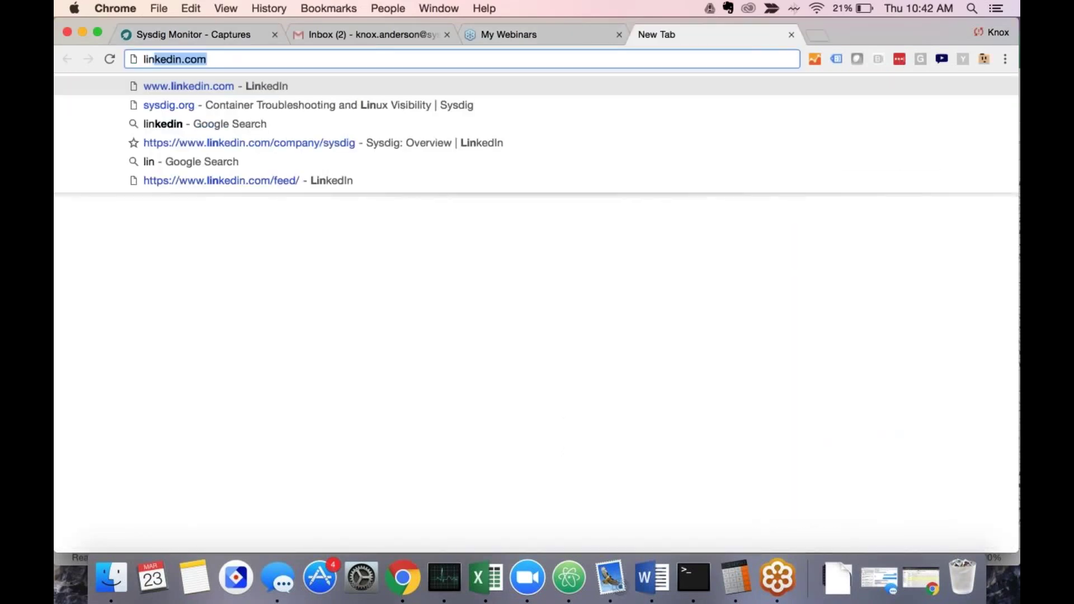
text(troubleshooting)
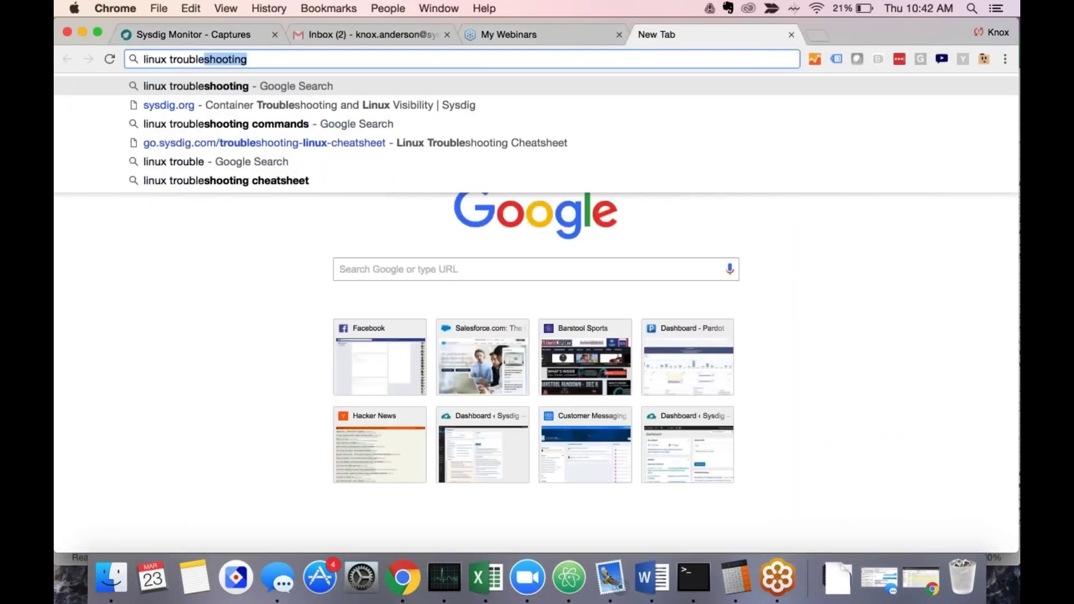
text( c)
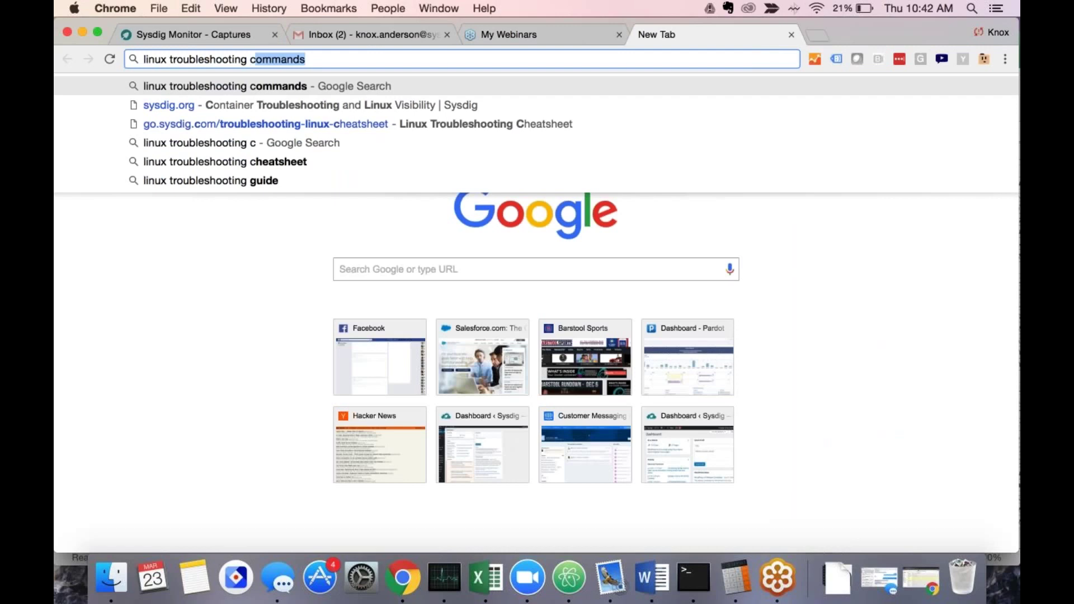
text(heat)
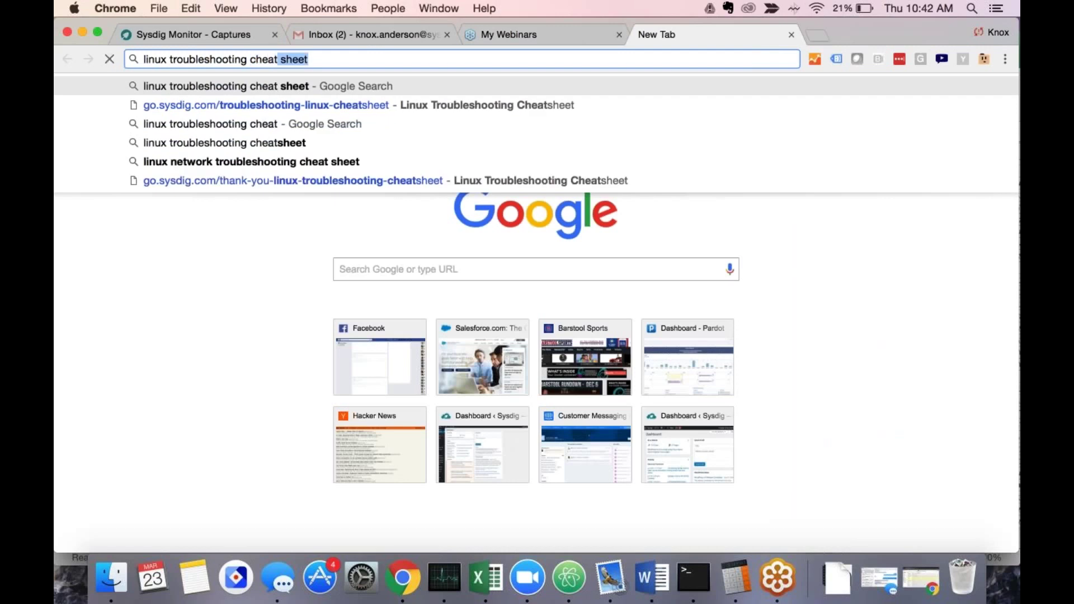
text( sheet)
key(Return)
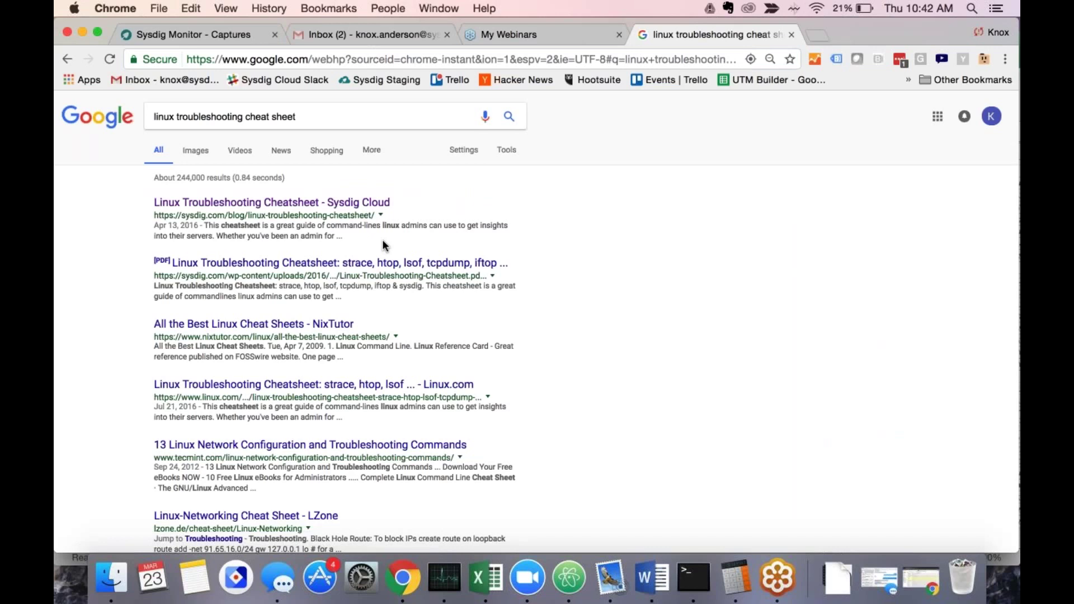
Open the Sysdig blog's Linux Troubleshooting Cheatsheet from the search results and copy its page address.
scroll(382, 241, down, 1)
click(272, 200)
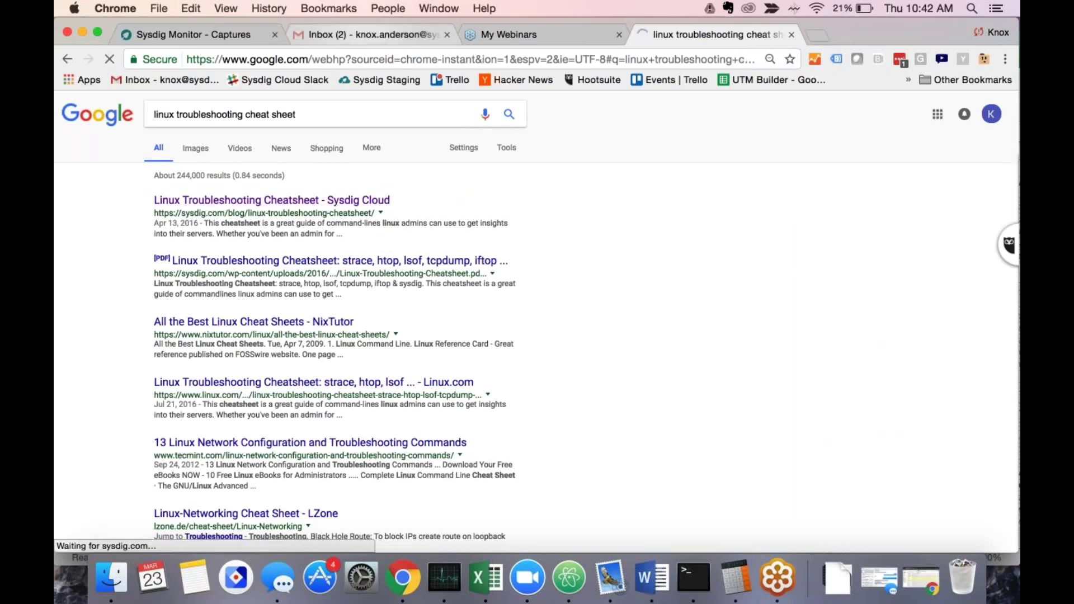
key(super+l)
key(super+c)
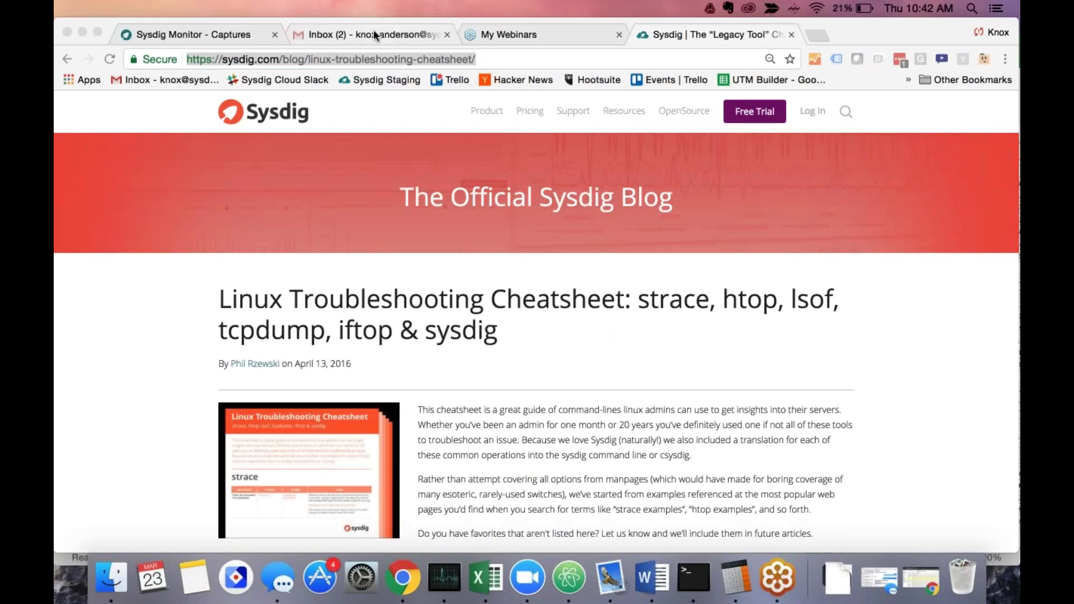
Return to the Sysdig Monitor browser tab and look over the list of configured alerts.
click(212, 35)
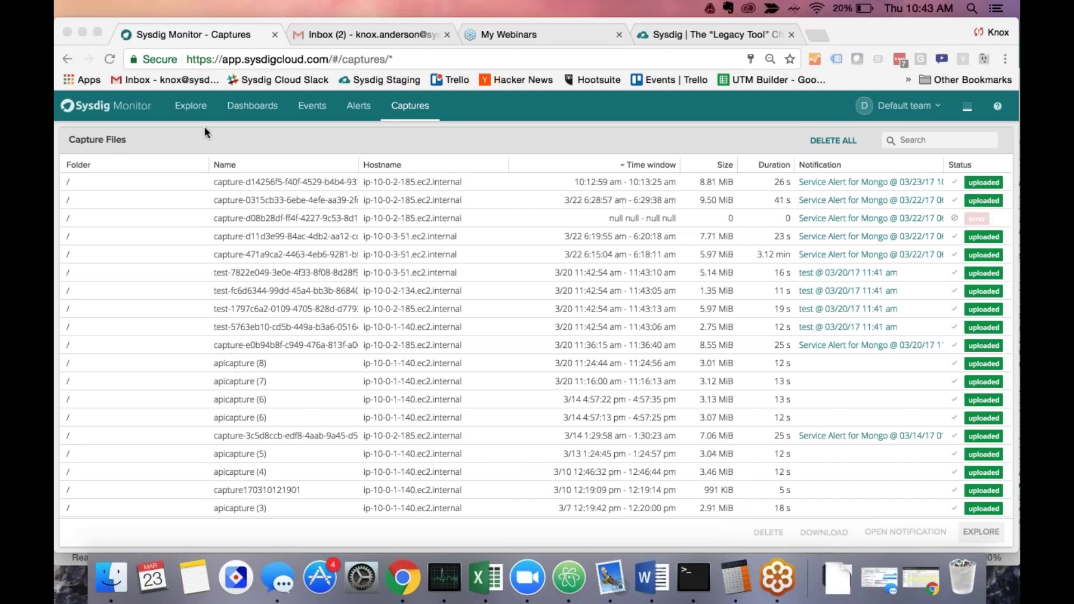
click(299, 139)
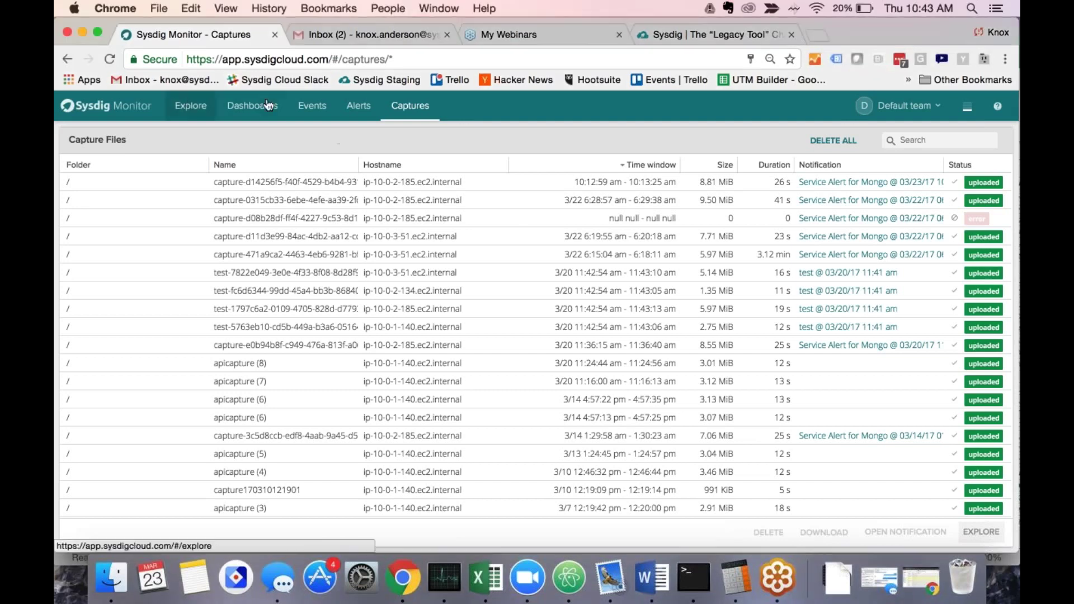
click(360, 106)
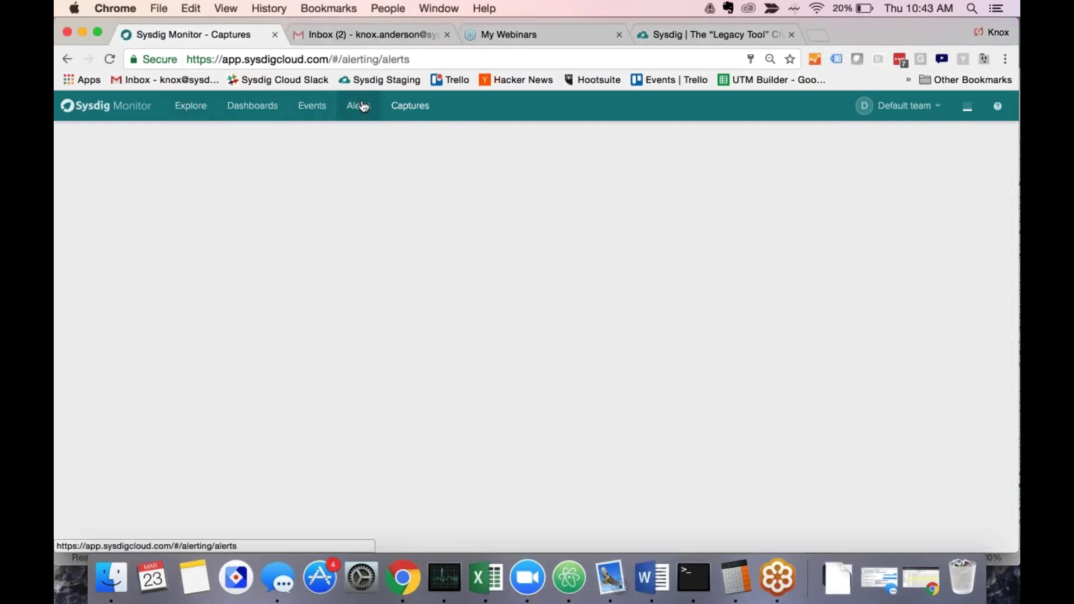
scroll(252, 246, down, 1)
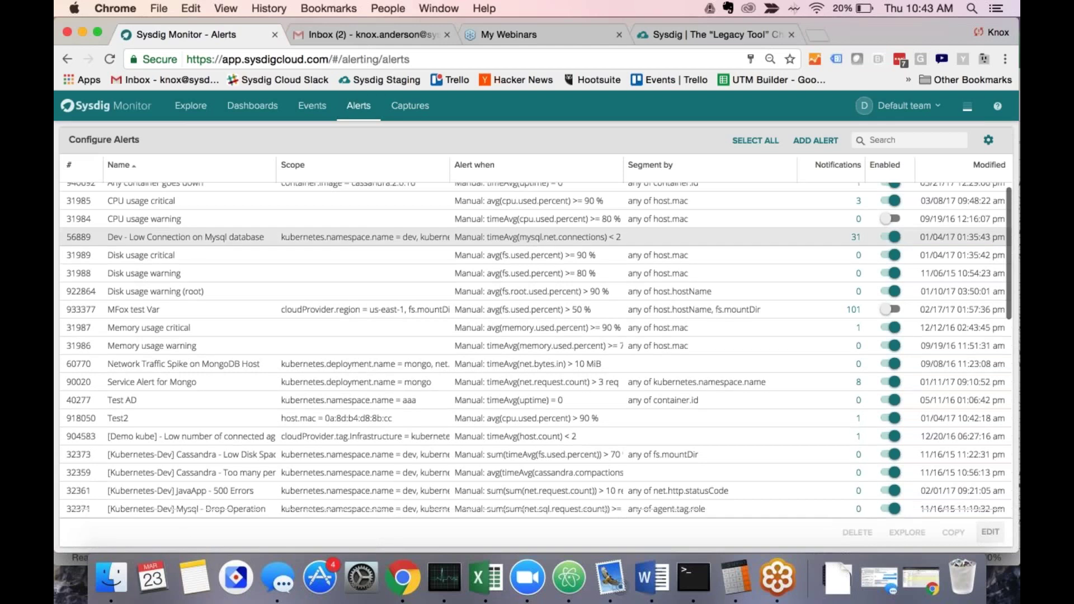
scroll(252, 246, up, 1)
Go to the list of capture files and open the most recent capture in the Trace Analyzer.
click(197, 108)
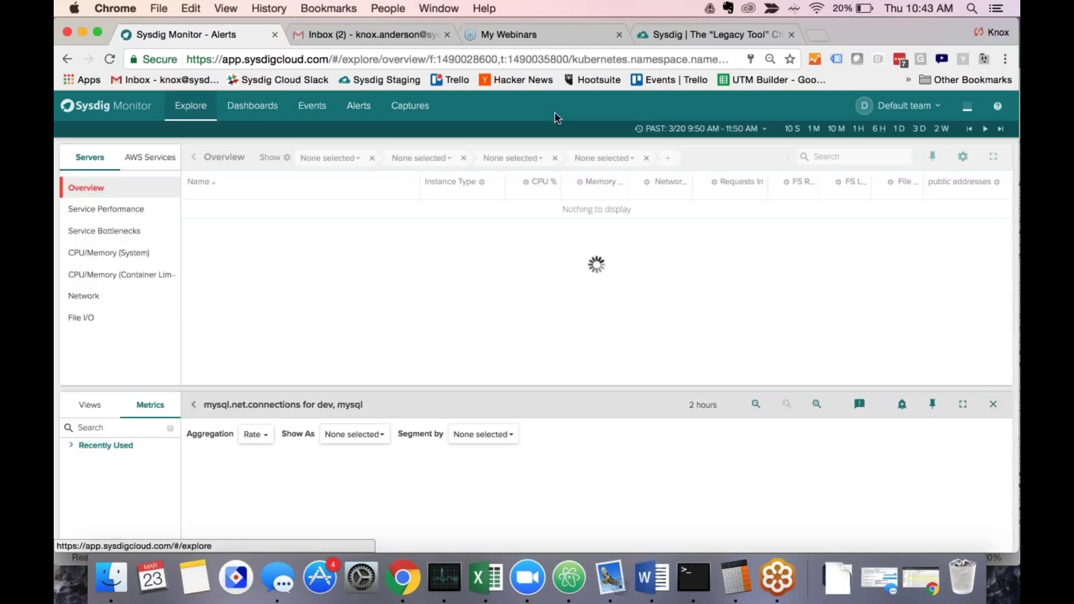
click(418, 107)
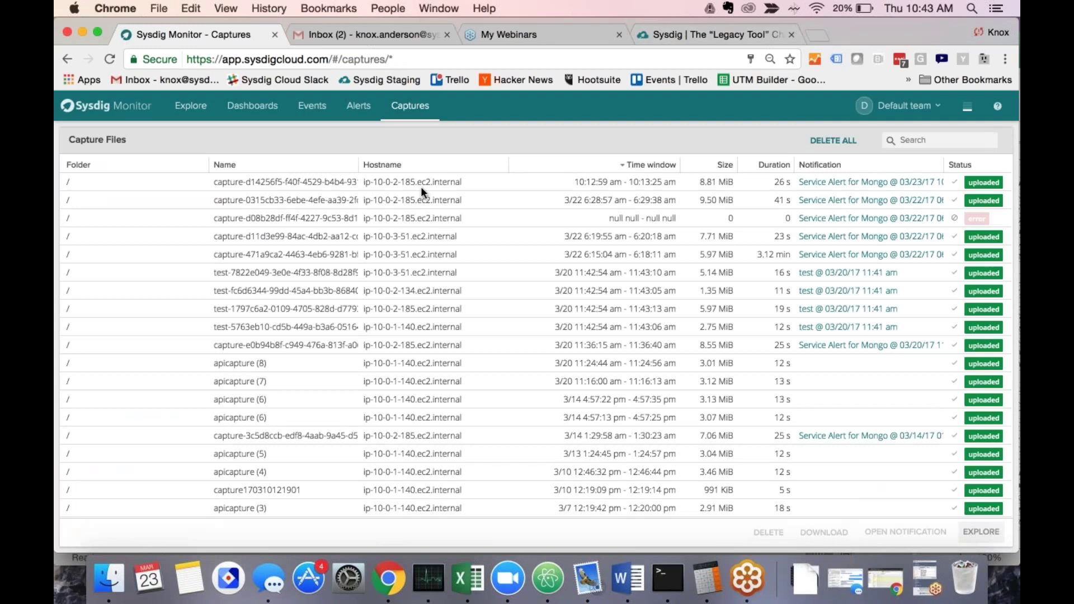
scroll(420, 191, down, 1)
scroll(421, 186, up, 1)
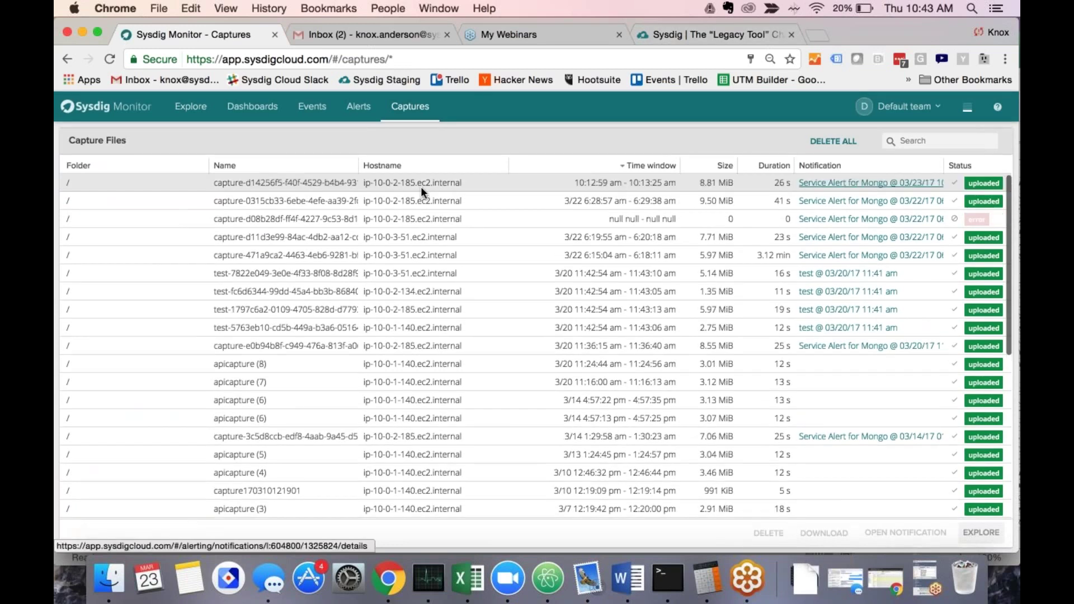
click(420, 186)
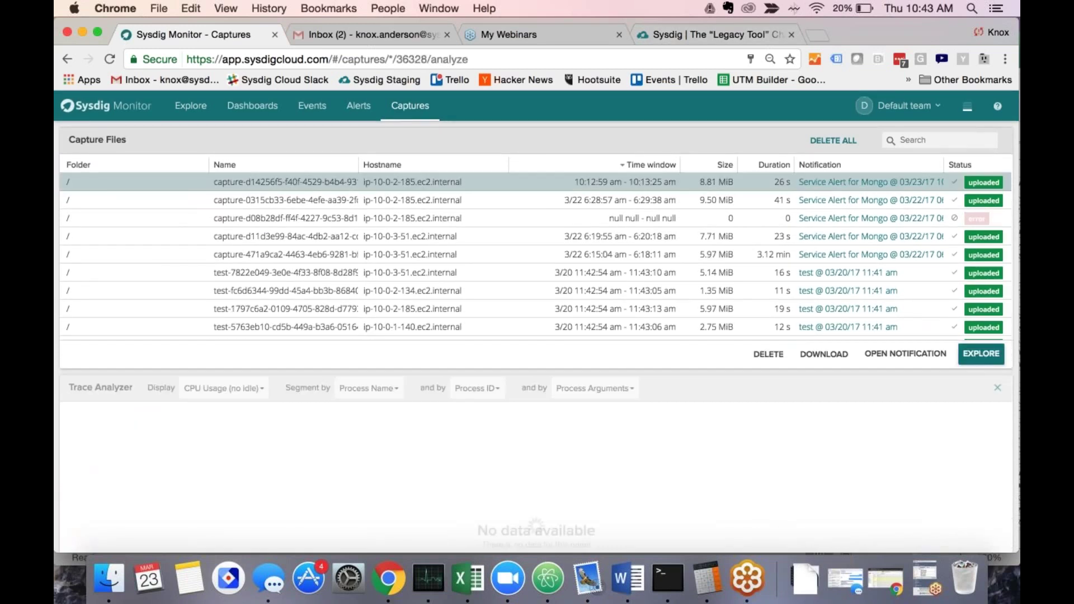
Browse the older captures, open one that has no linked notification, and view its CPU usage map in the Trace Analyzer.
scroll(556, 288, down, 5)
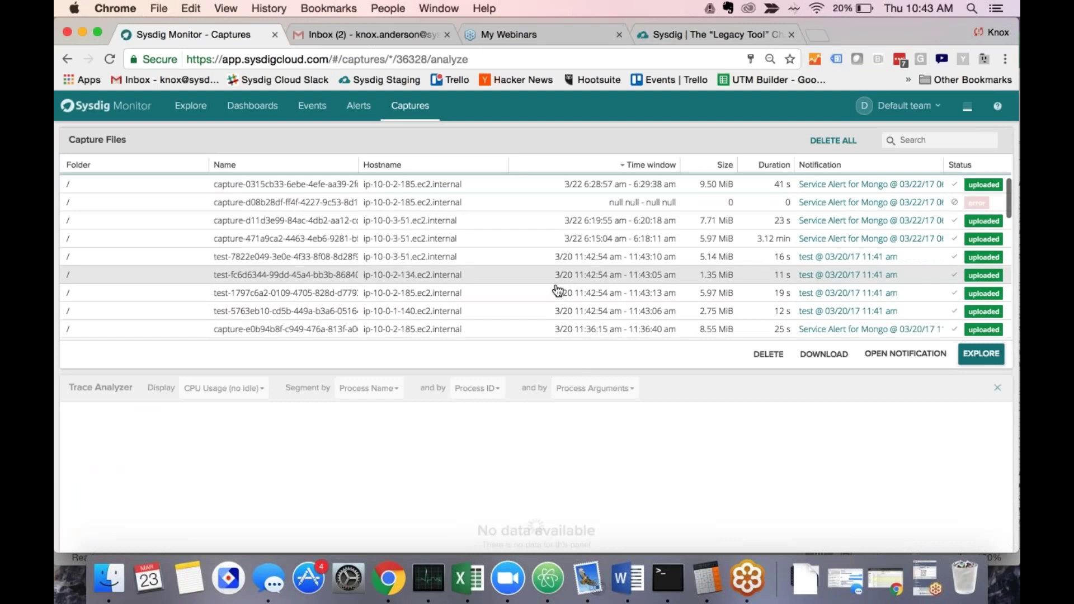
scroll(556, 287, down, 9)
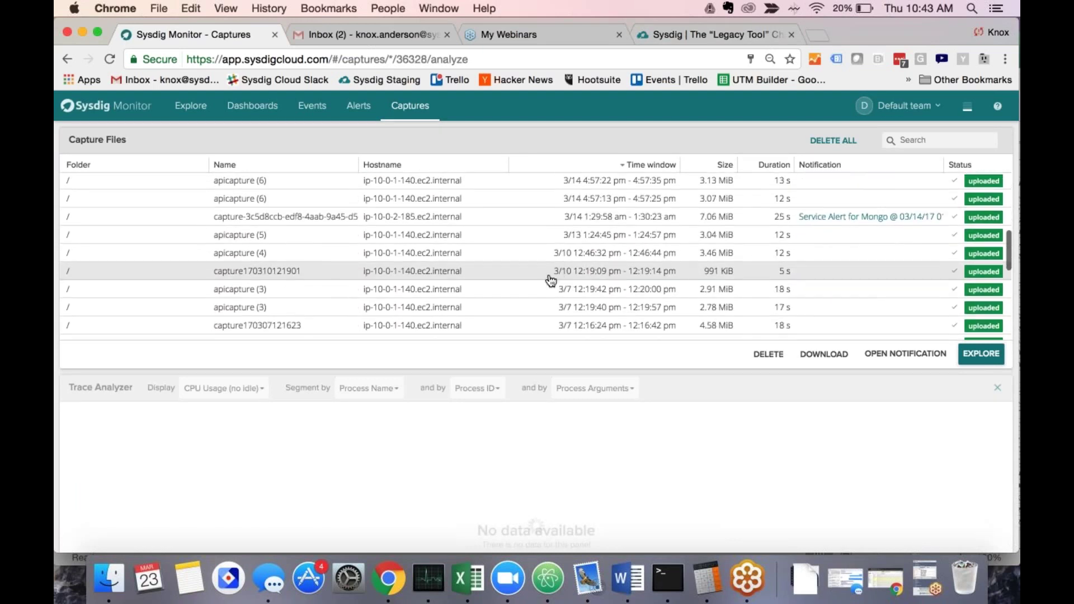
scroll(545, 276, up, 14)
click(540, 273)
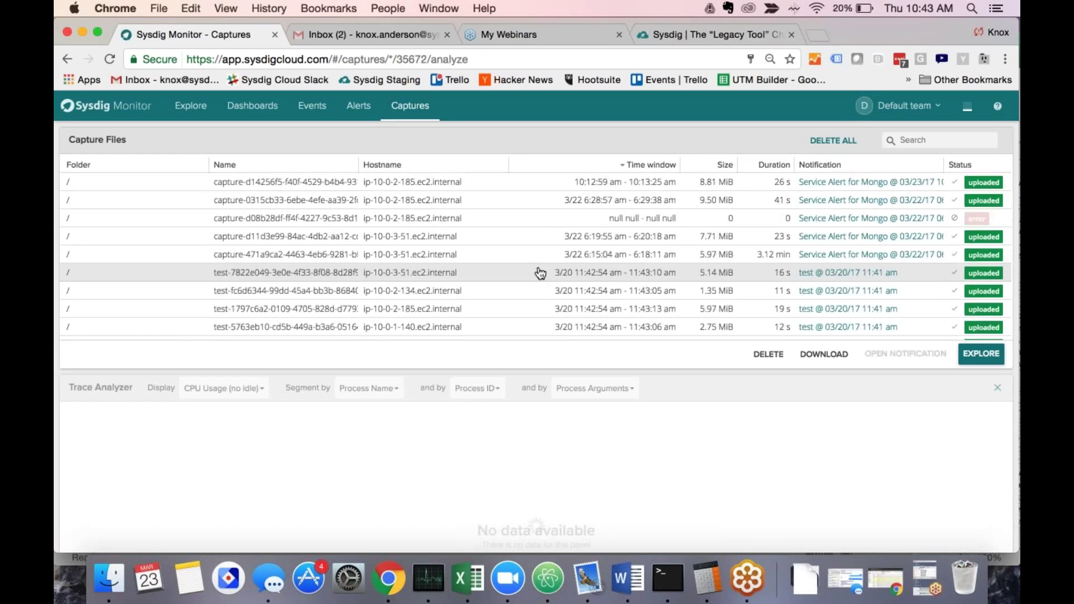
scroll(547, 328, down, 3)
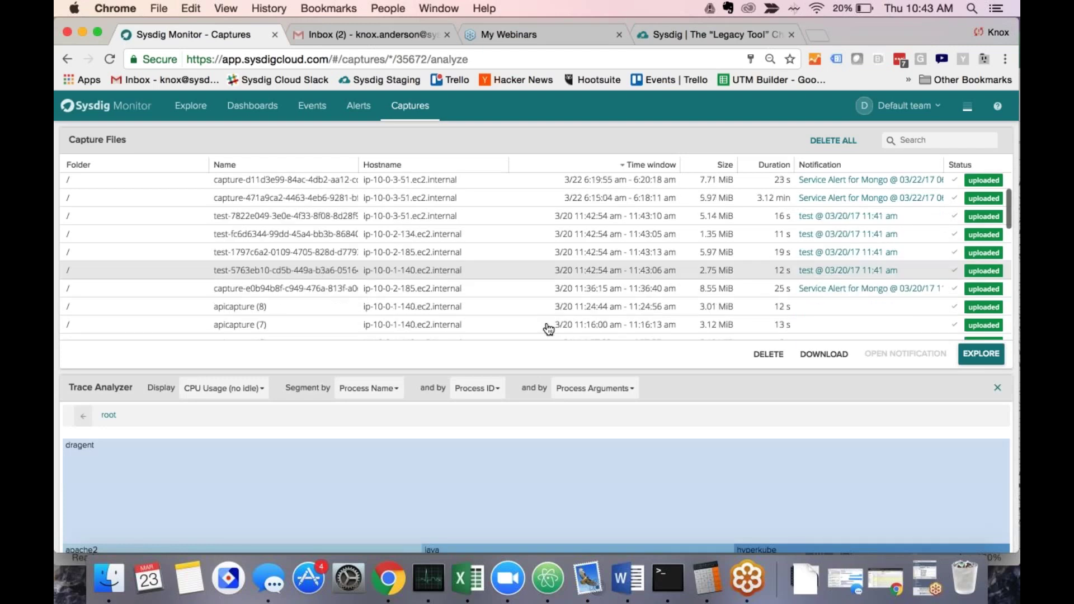
scroll(549, 329, down, 10)
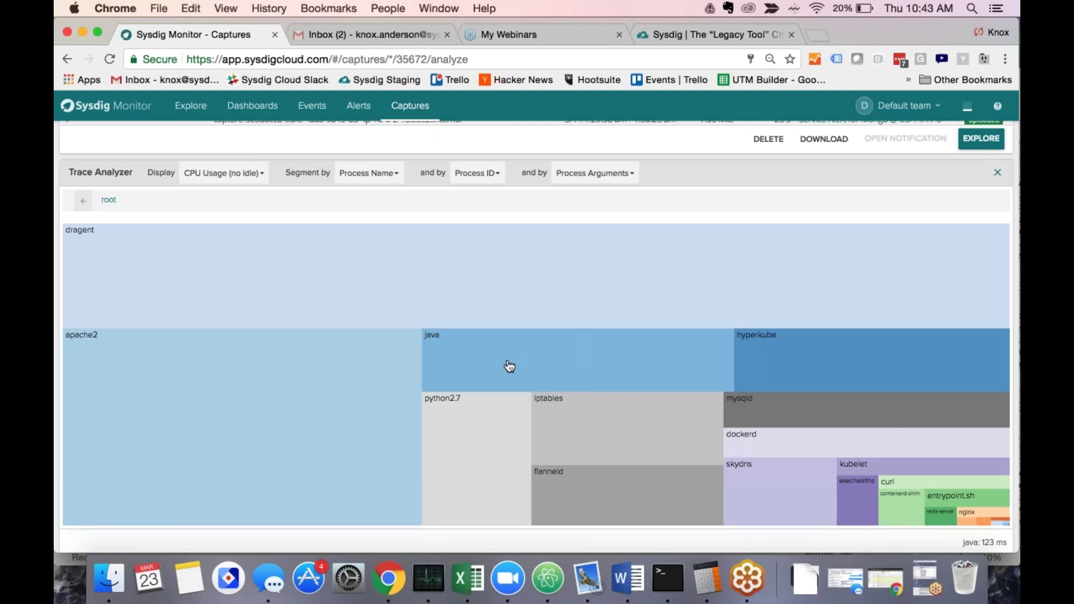
Drill down from the java block of the CPU usage map into process IDs 4132 and 7483.
click(508, 367)
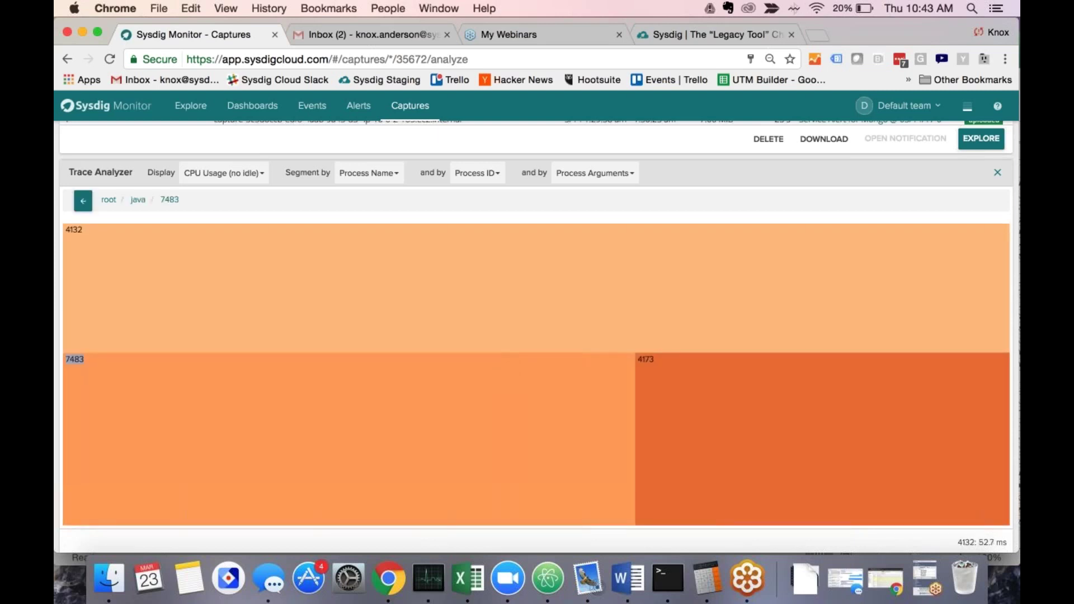
double_click(334, 278)
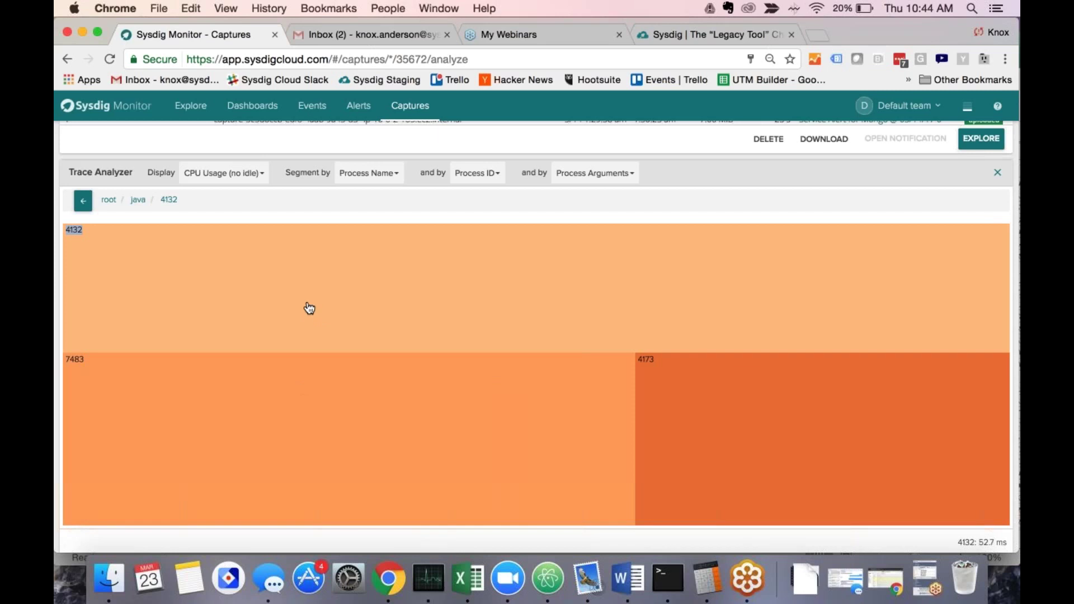
double_click(166, 414)
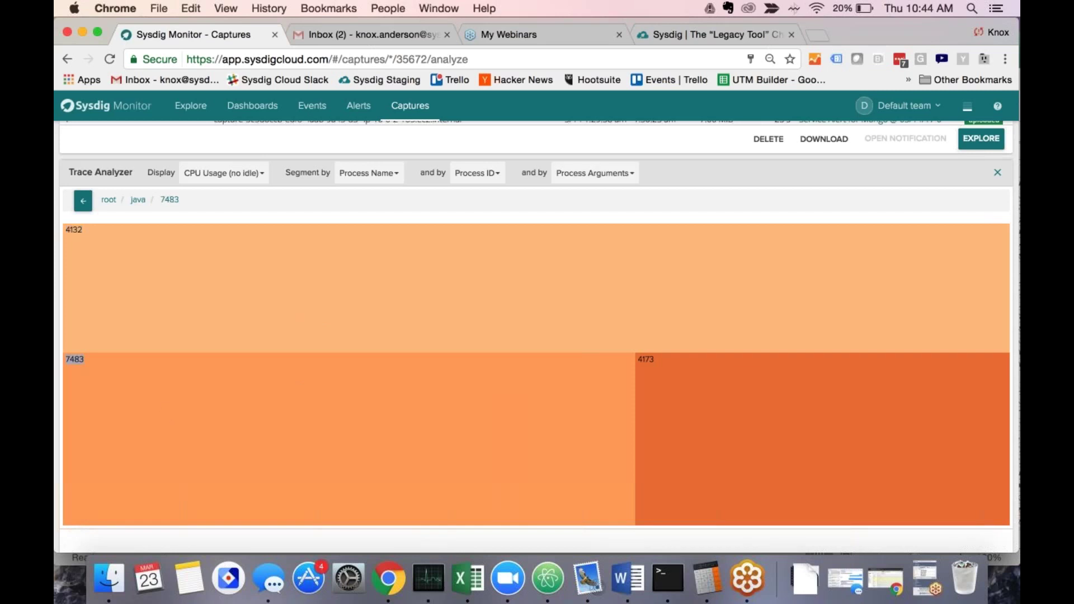
scroll(425, 463, down, 1)
scroll(420, 465, down, 1)
Review the options available for all three segmentation levels of the Trace Analyzer.
click(593, 162)
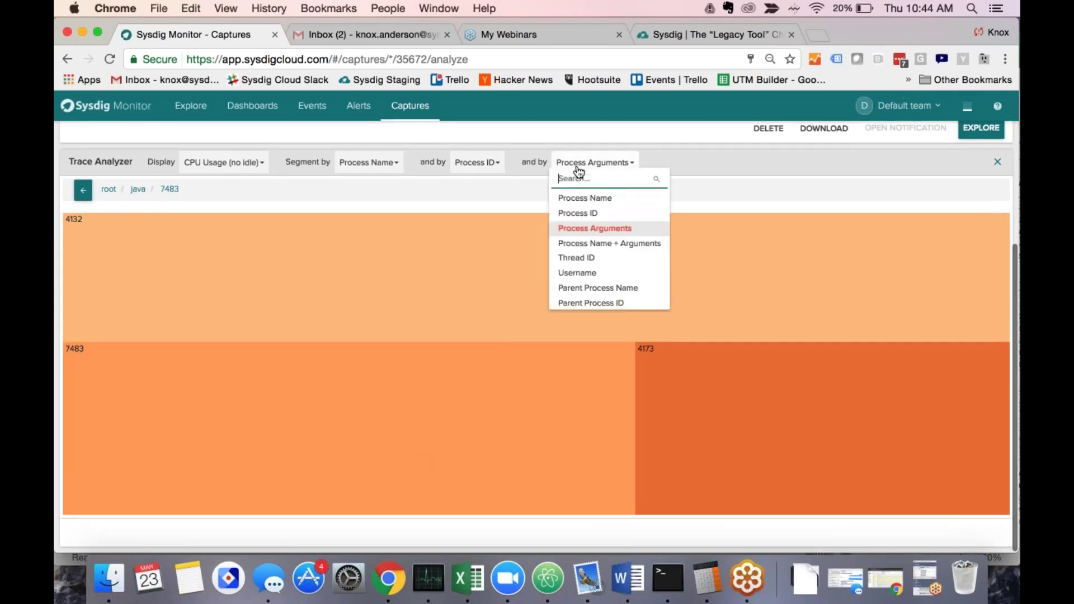
scroll(593, 241, down, 2)
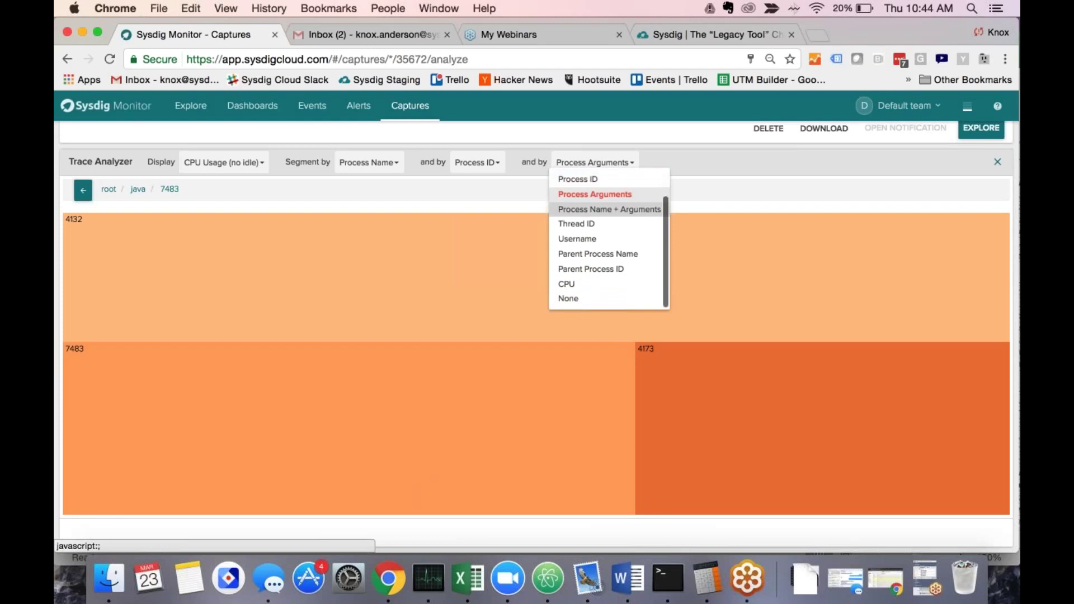
click(487, 161)
click(488, 161)
scroll(507, 241, down, 2)
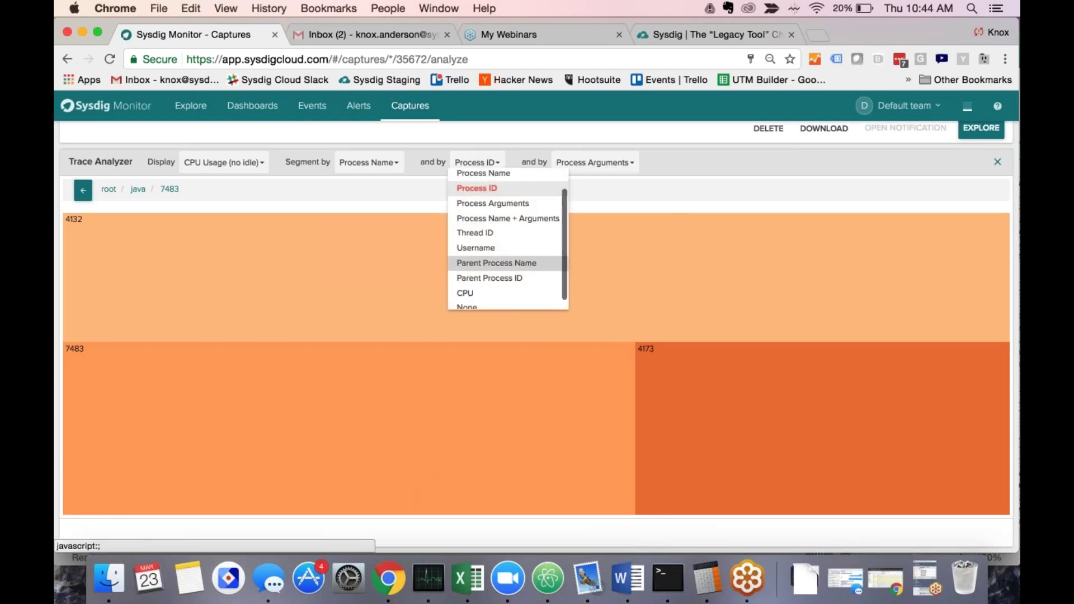
click(389, 162)
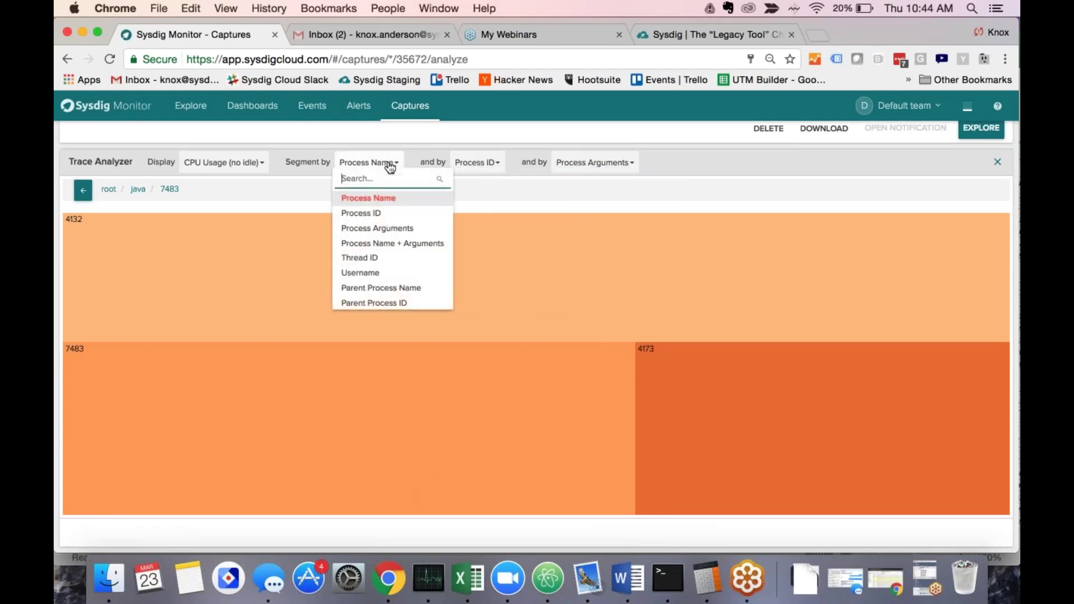
scroll(391, 241, down, 1)
scroll(391, 240, down, 1)
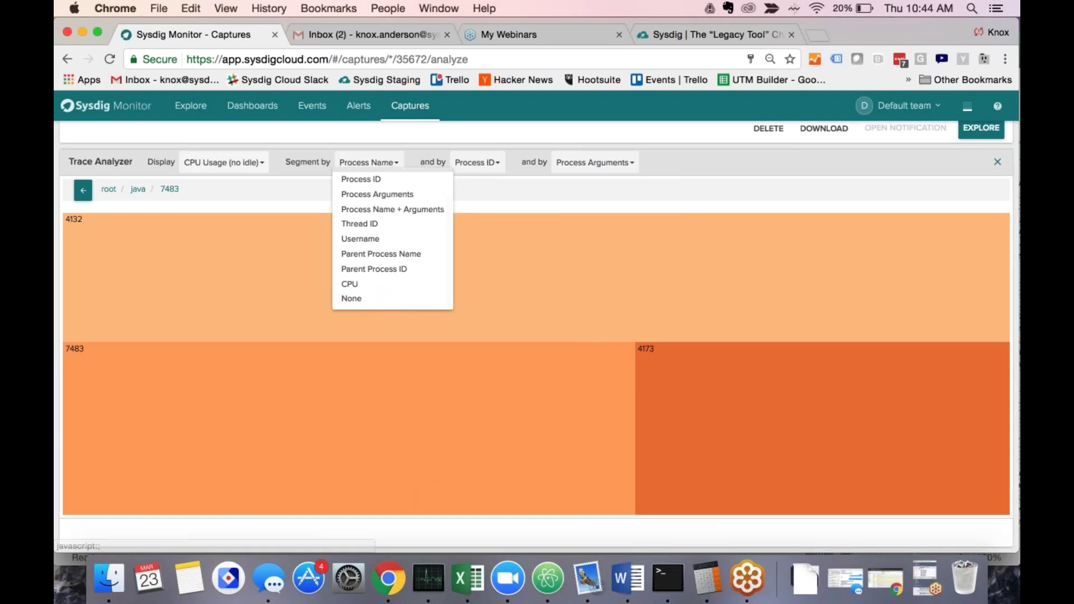
Look through the metrics the Trace Analyzer can display, from CPU and I/O to network and system calls.
click(222, 163)
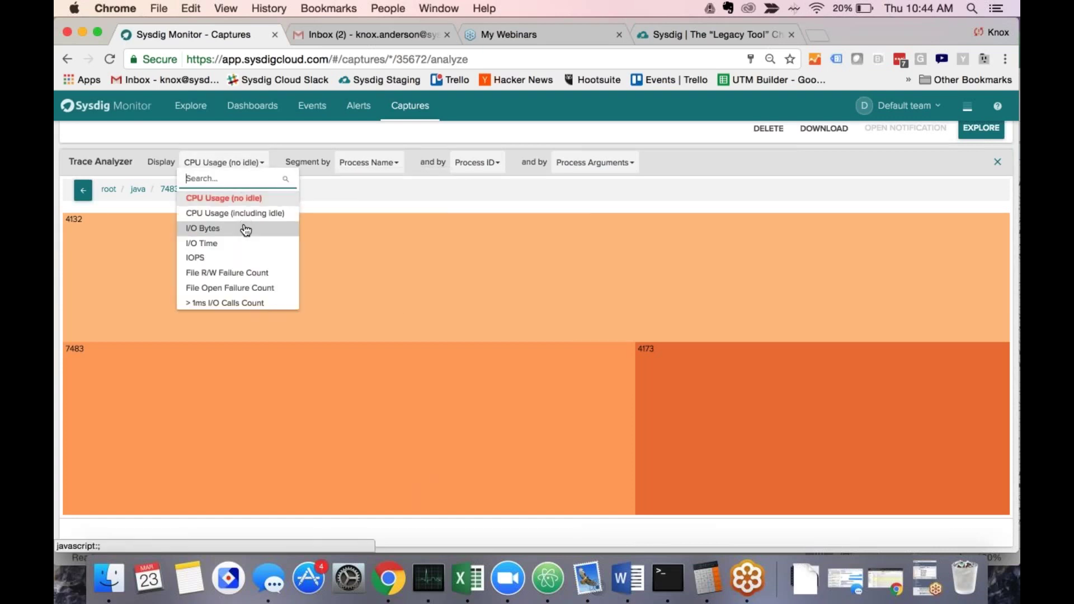
scroll(242, 228, down, 5)
scroll(244, 230, down, 2)
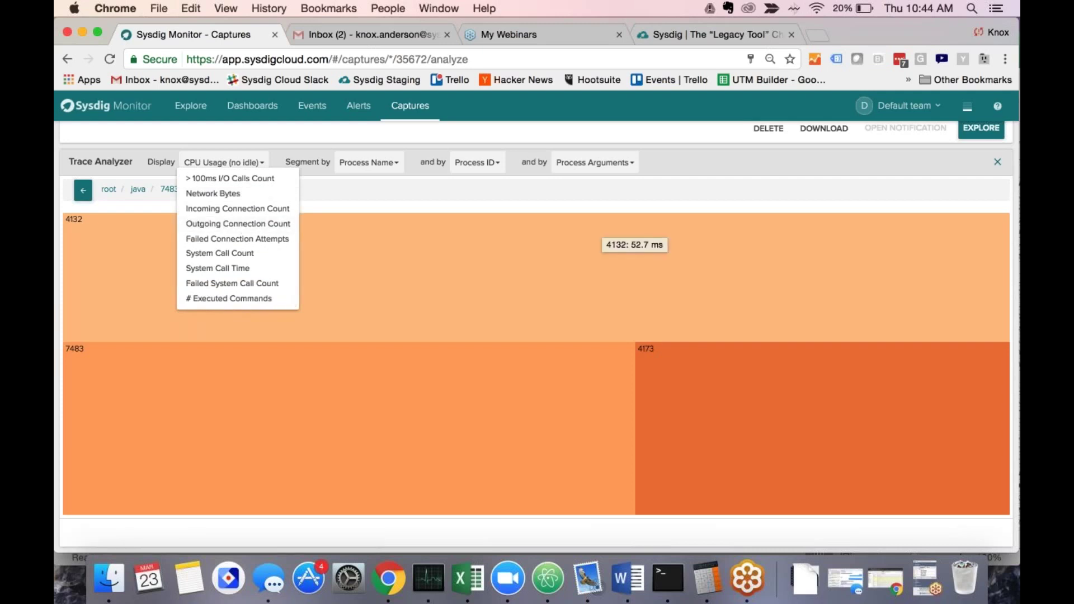
scroll(626, 246, up, 5)
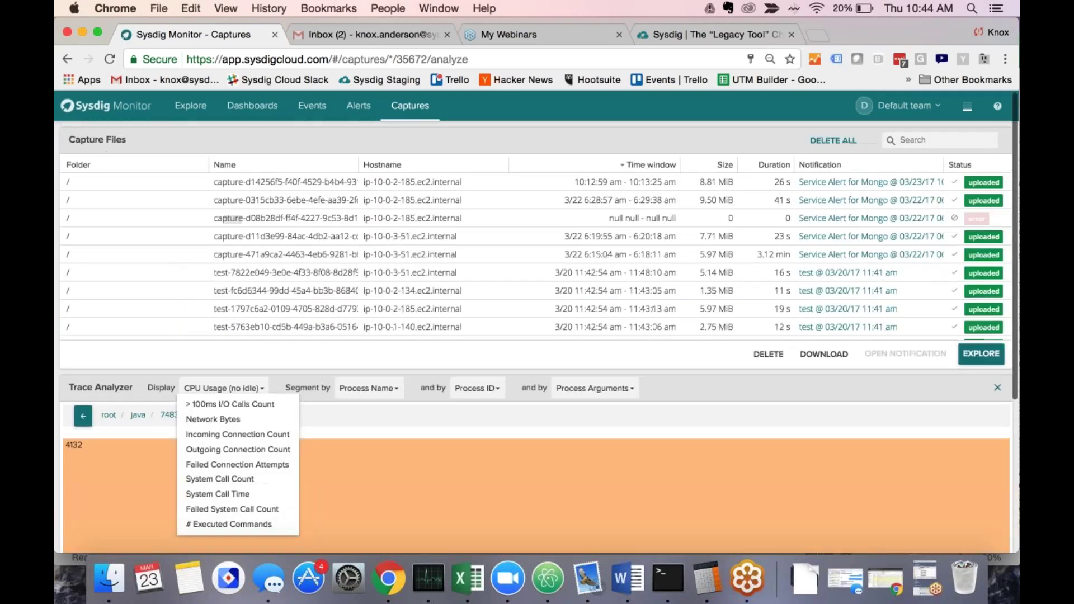
Return to the Explore overview, then open the list of teams in the account settings.
click(199, 106)
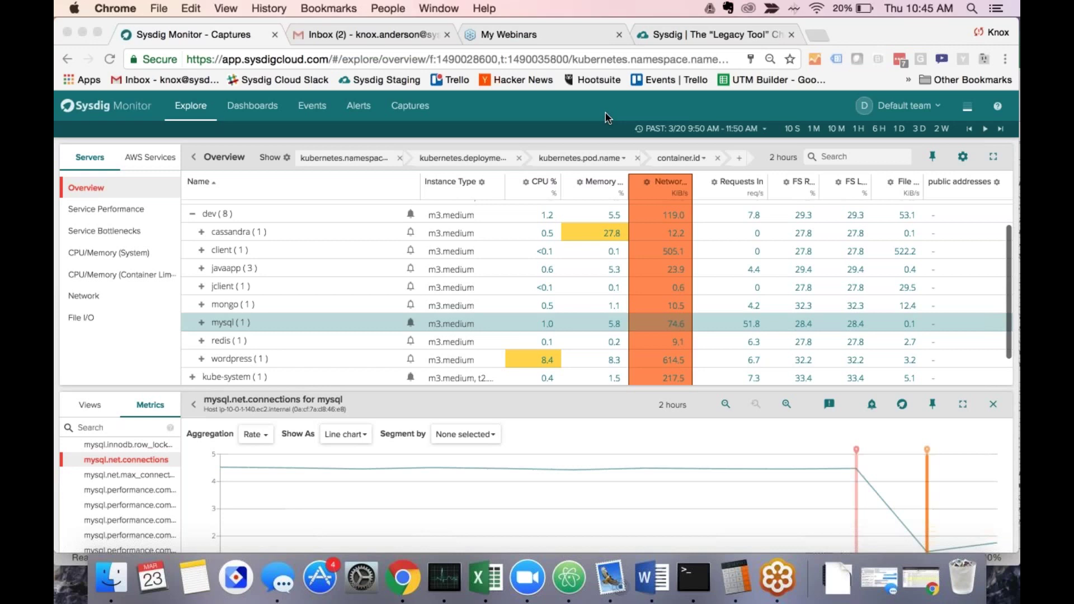
click(607, 118)
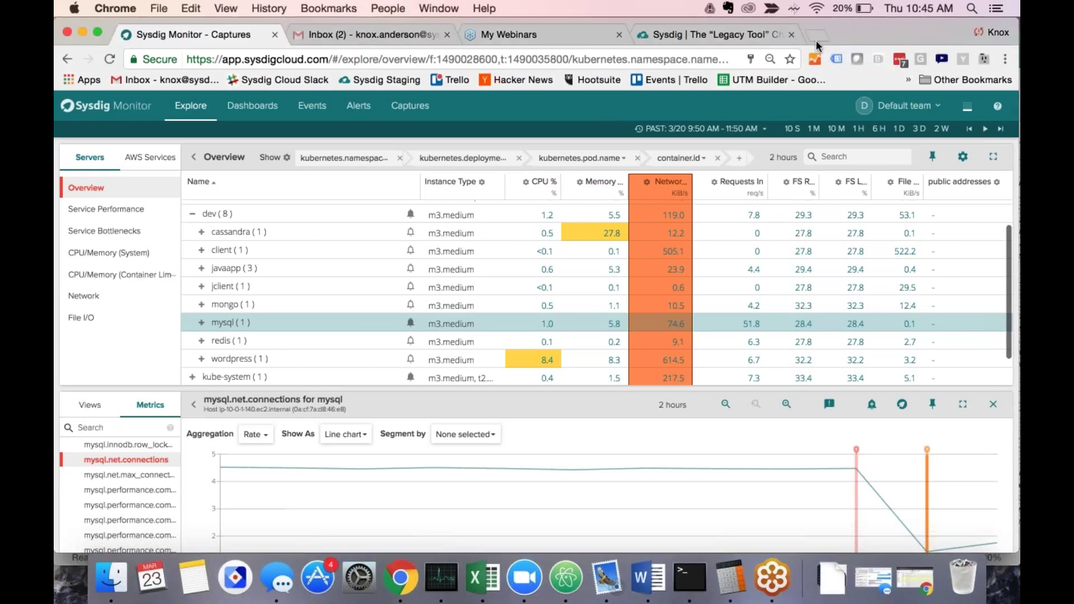
click(898, 106)
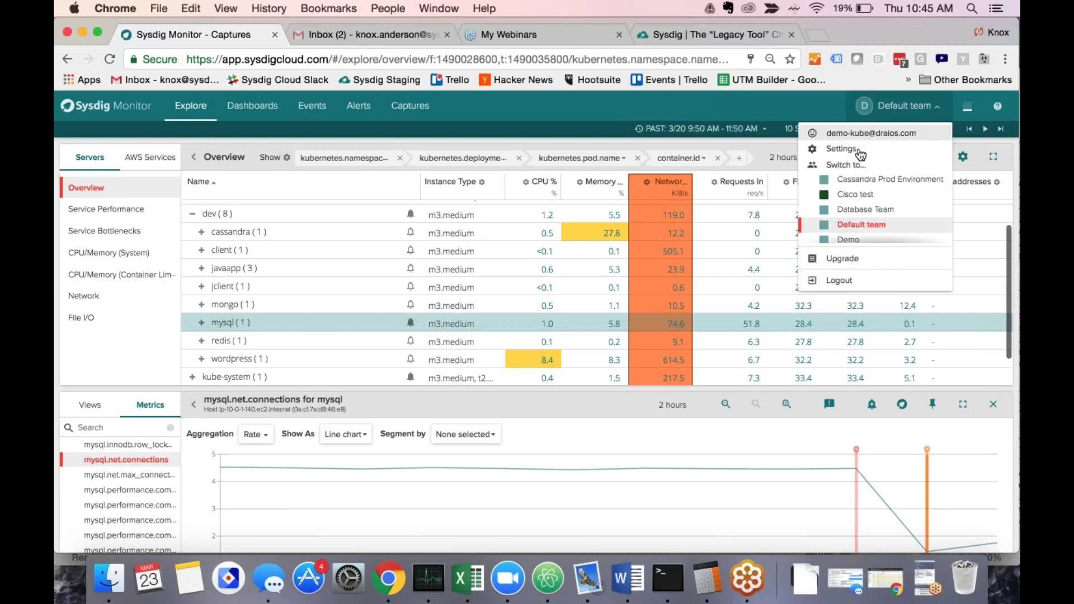
click(840, 149)
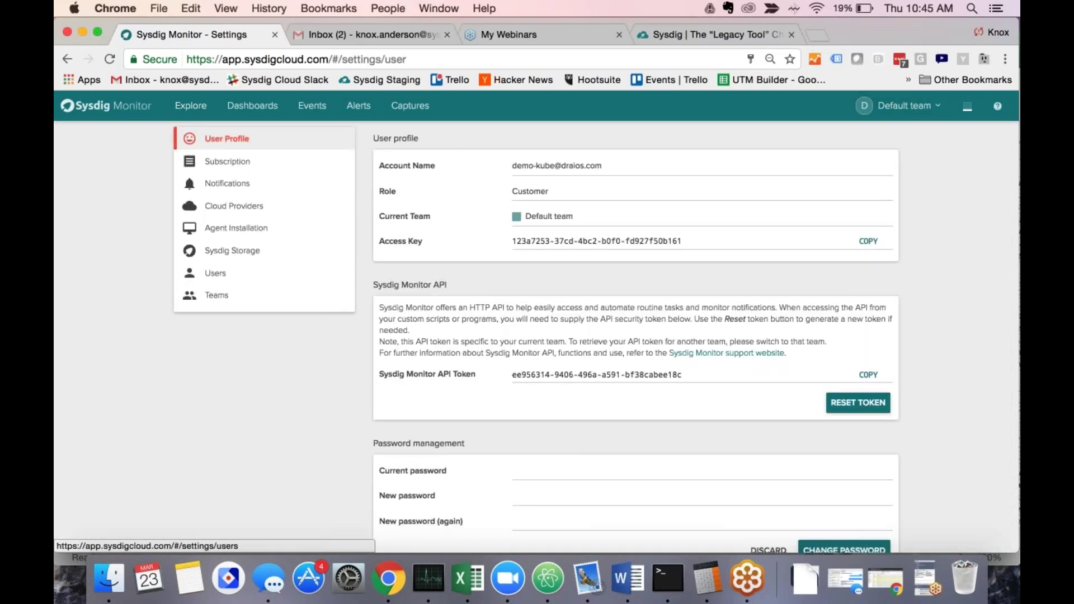
click(212, 295)
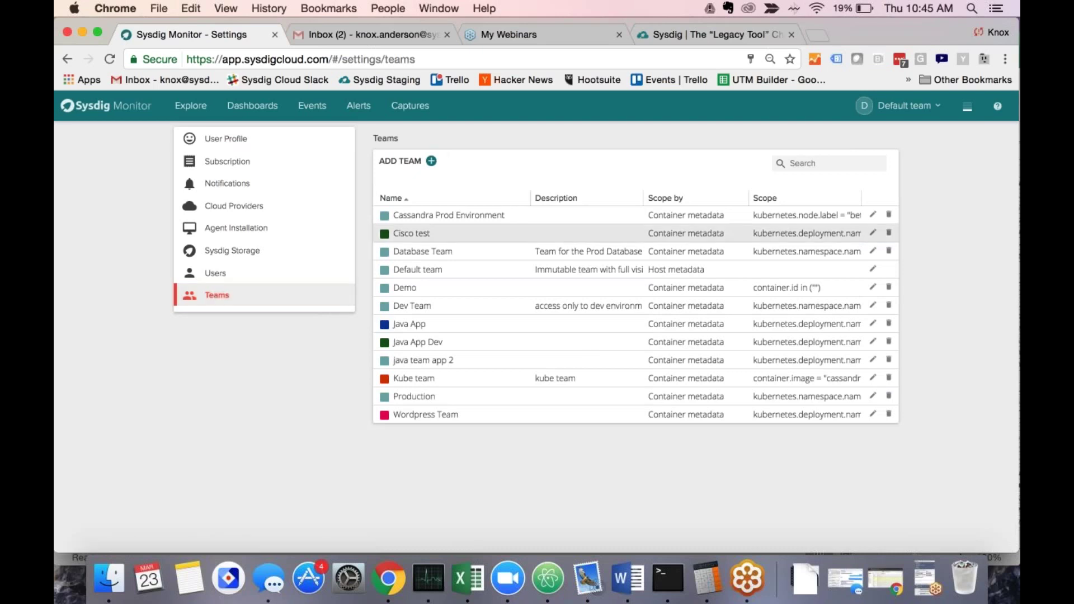
Open the Dev Team entry and review its scope, additional permissions and assigned users.
click(442, 306)
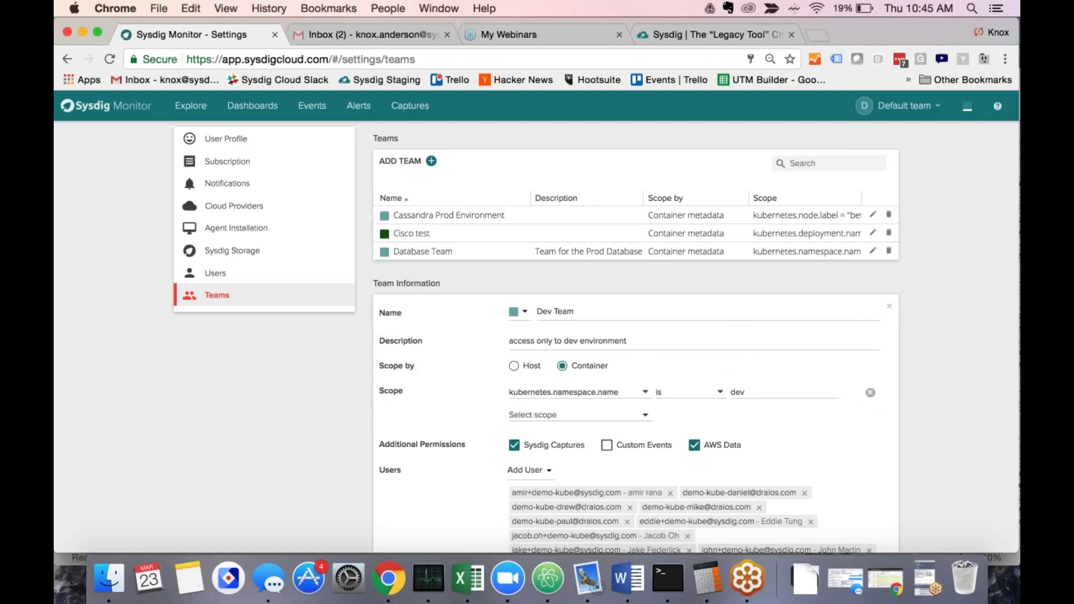
scroll(535, 337, down, 1)
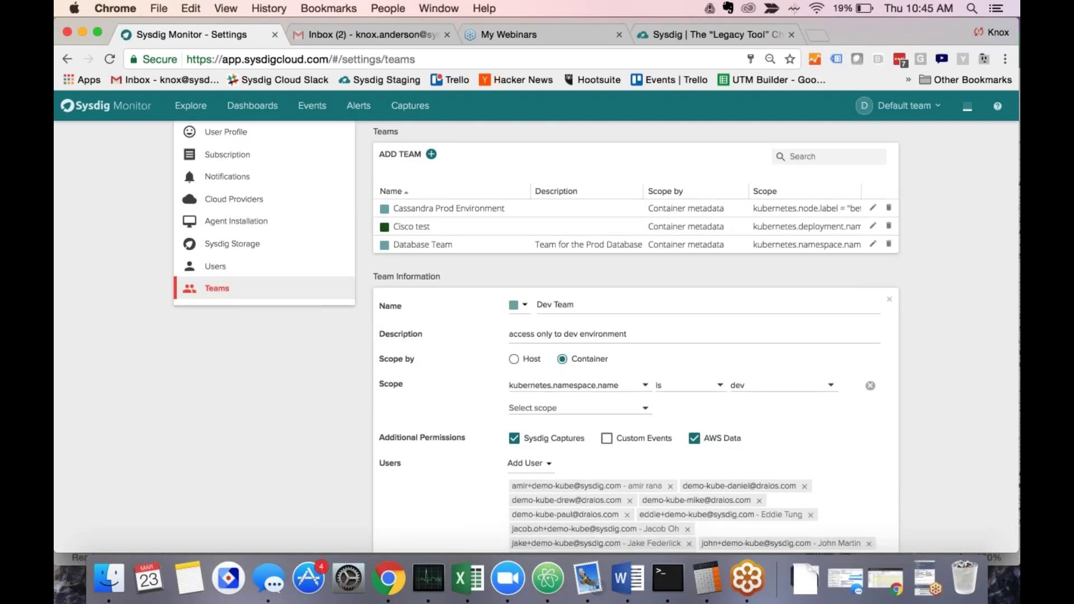
scroll(536, 337, down, 5)
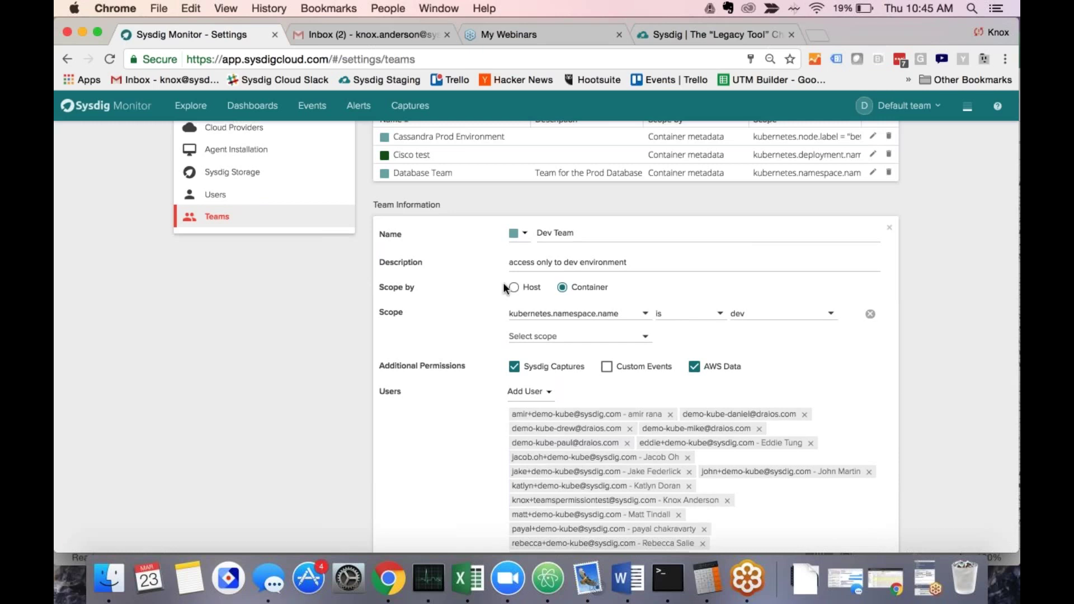
mouse_move(503, 283)
scroll(636, 335, up, 1)
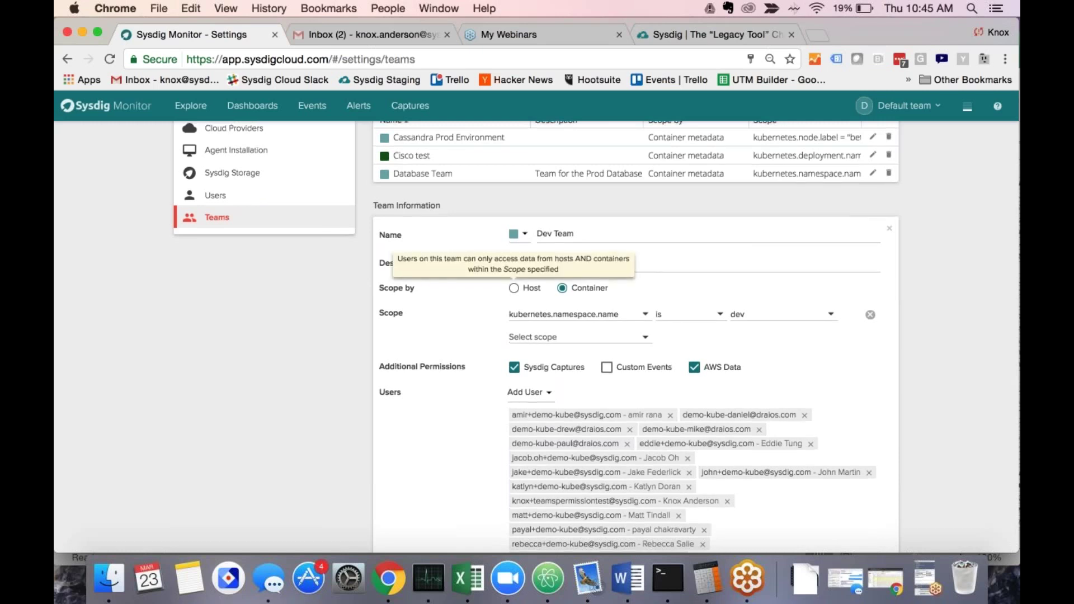
Start adding a team scoped by container, with the scope container.image is redis:2.8.19.
scroll(537, 336, up, 3)
click(431, 161)
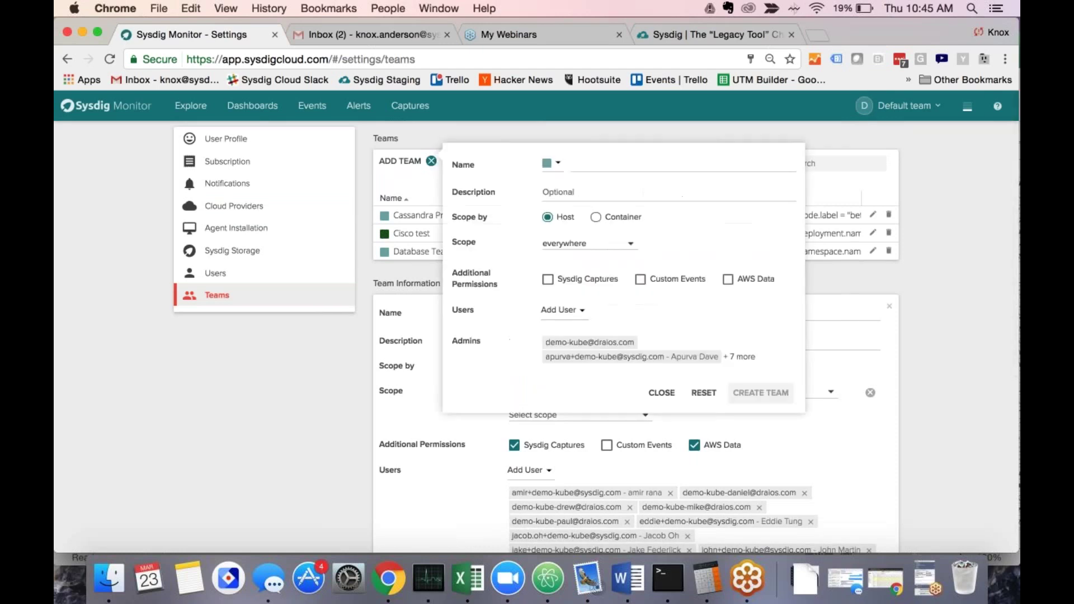
click(564, 246)
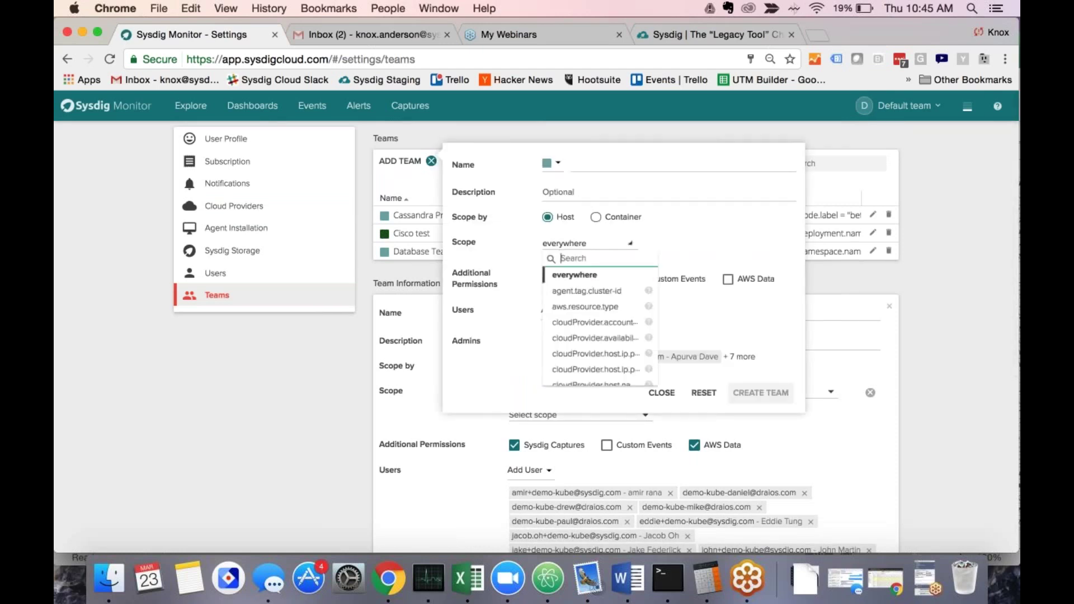
click(595, 217)
click(630, 243)
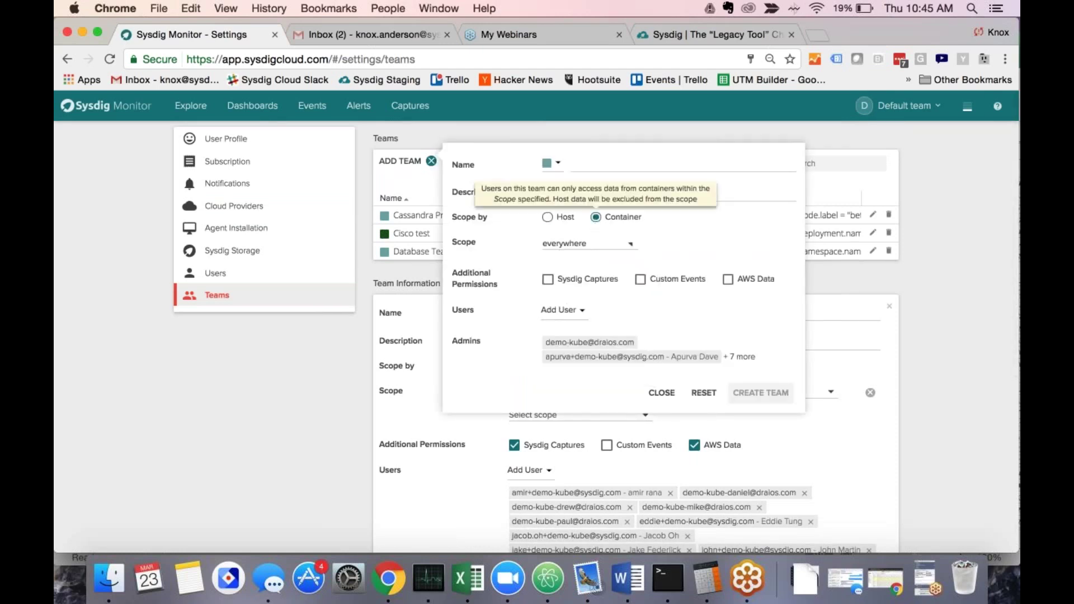
click(631, 247)
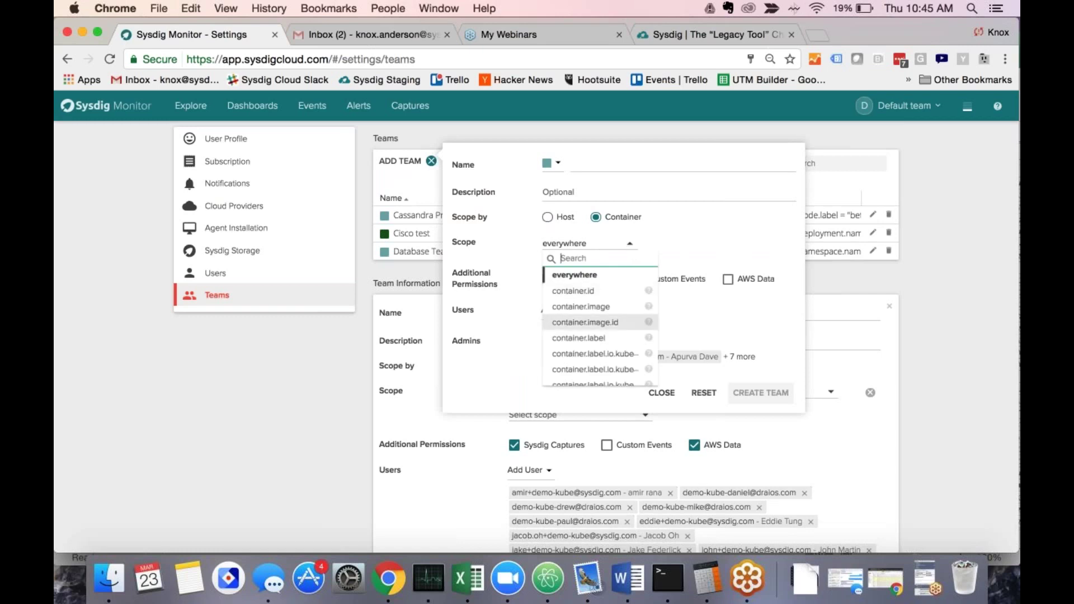
click(582, 306)
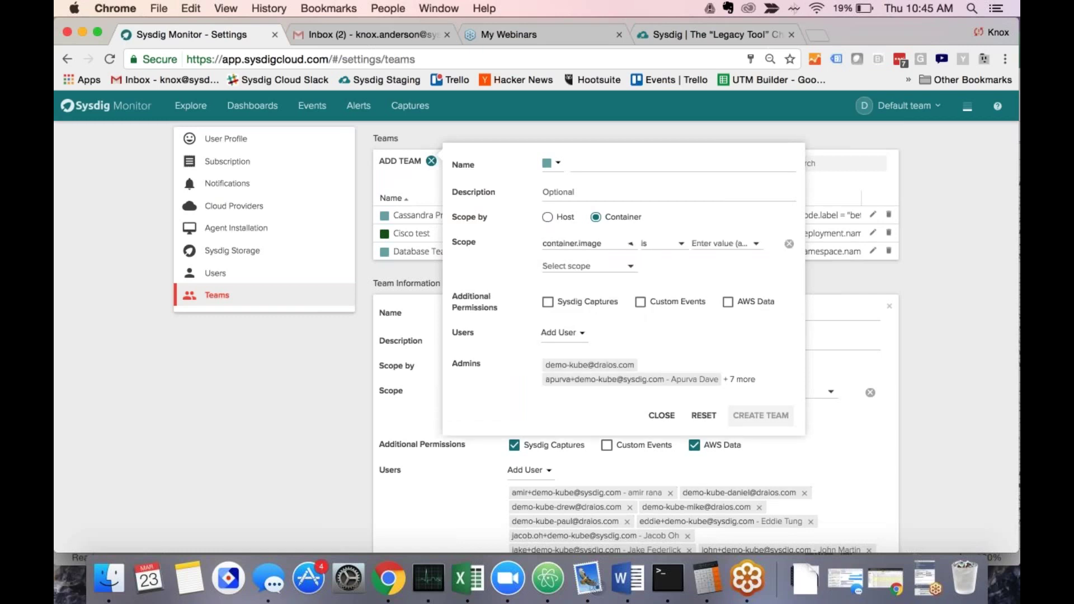
click(714, 242)
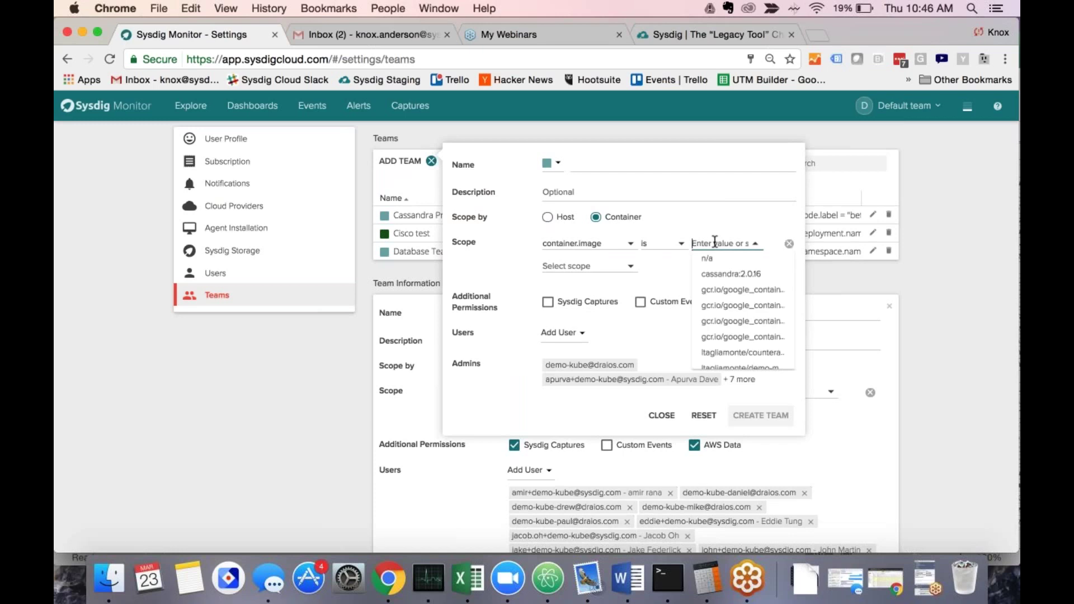
text(redis)
key(Return)
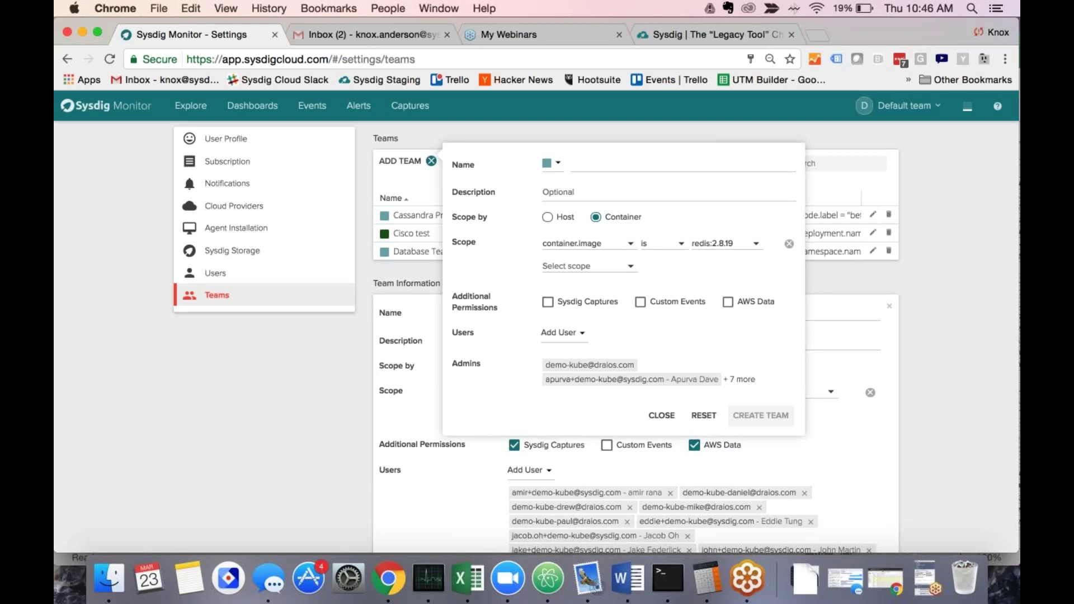
Look through the other scope keys offered for the new team, then close the form without creating the team.
click(588, 243)
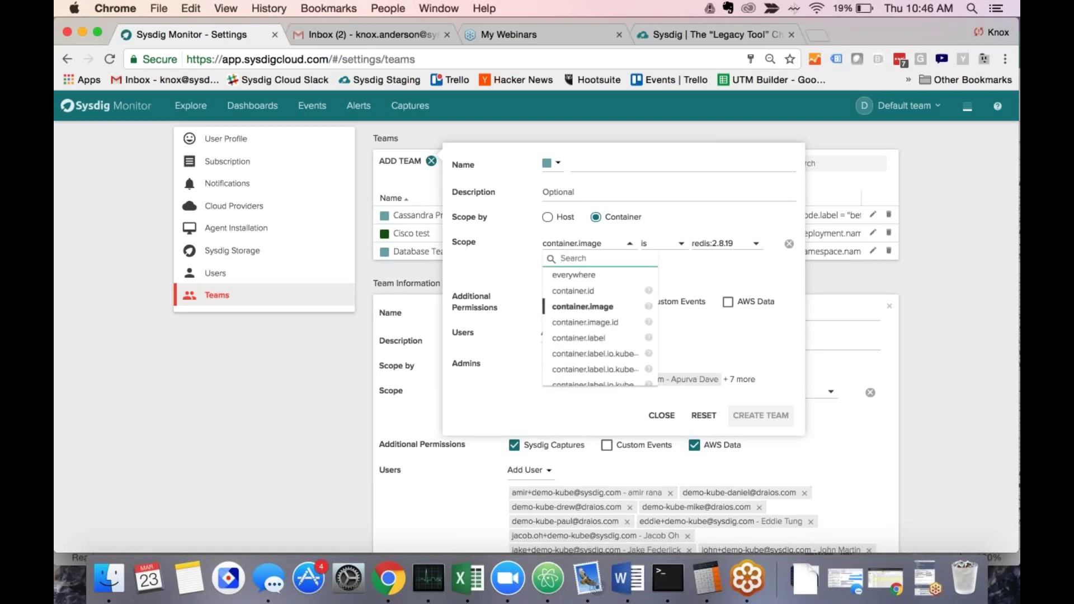
key(Down)
key(Down)
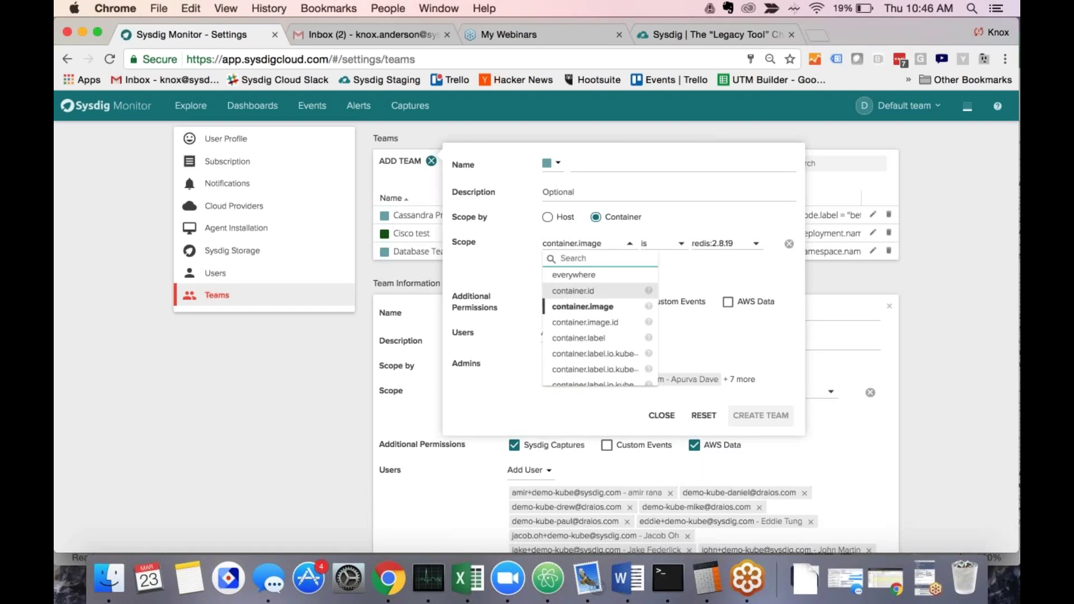
click(723, 271)
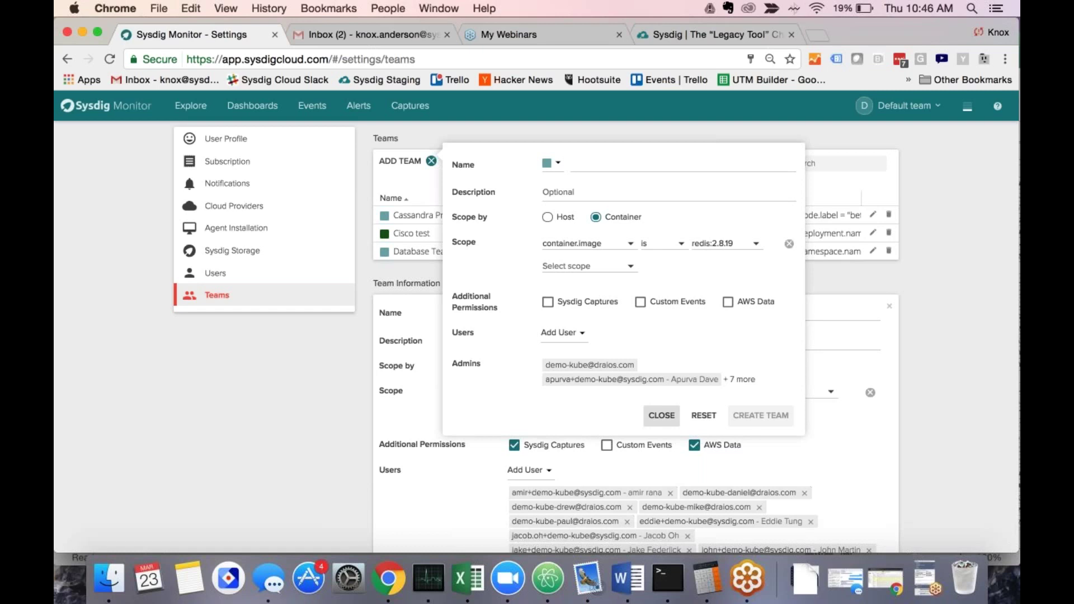
click(661, 415)
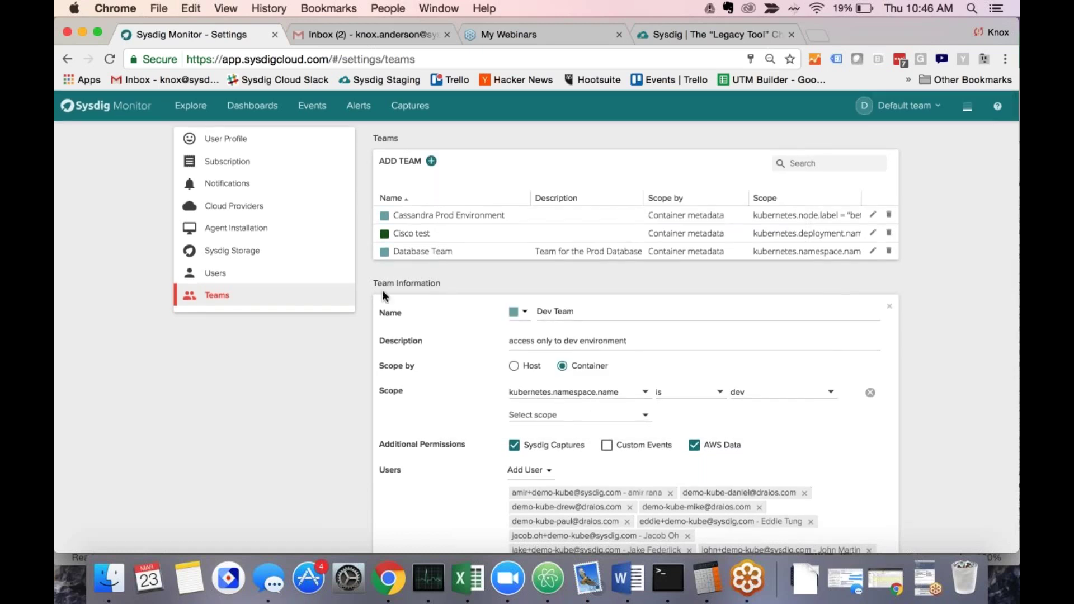
Return to the Explore overview and switch the active team to Dev Team.
scroll(398, 297, down, 1)
scroll(398, 296, up, 1)
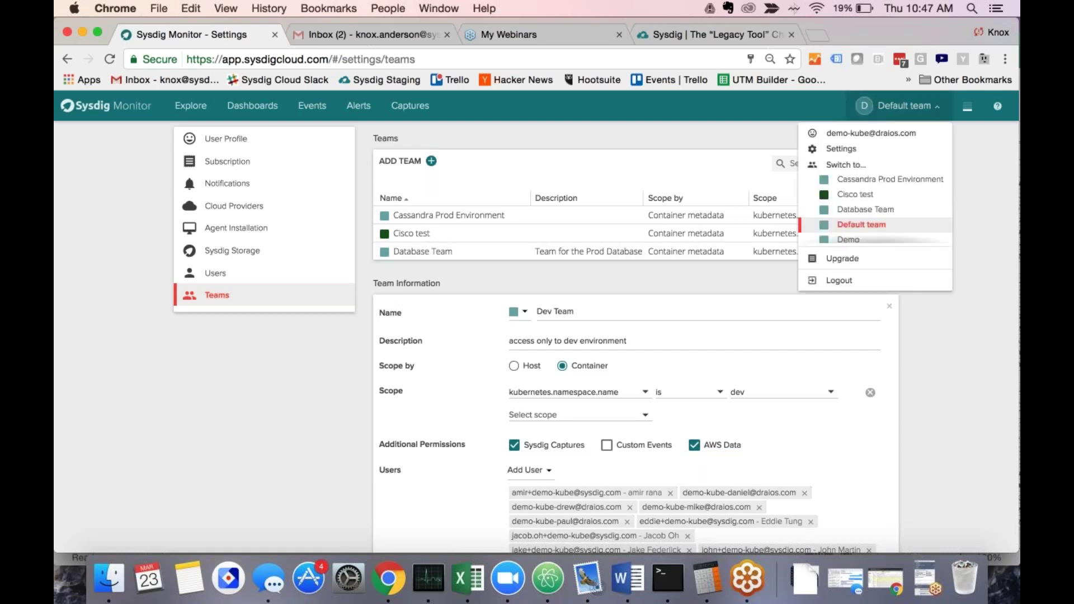
click(189, 107)
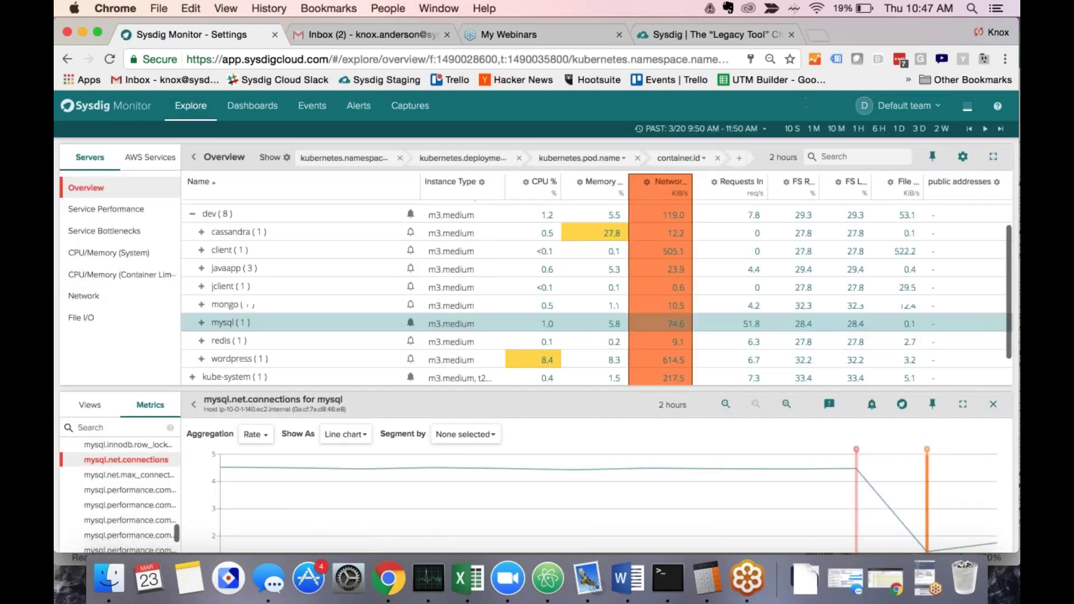
click(886, 117)
scroll(870, 216, down, 2)
click(871, 216)
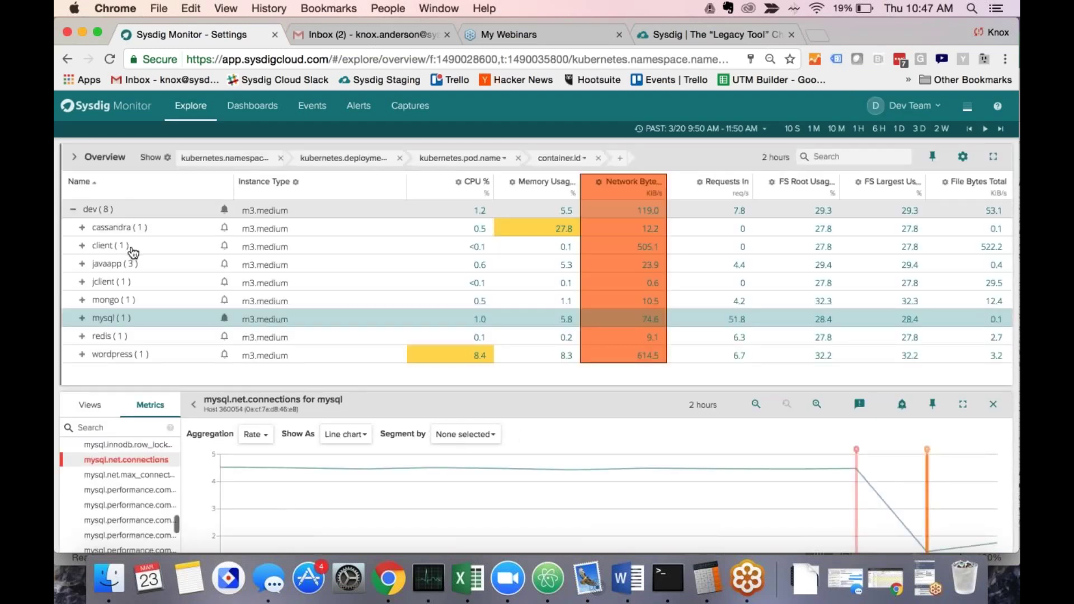
Inspect the dev namespace by expanding the cassandra deployment down to its container, then collapse and reopen the namespace.
scroll(103, 284, down, 1)
scroll(104, 283, up, 1)
click(83, 229)
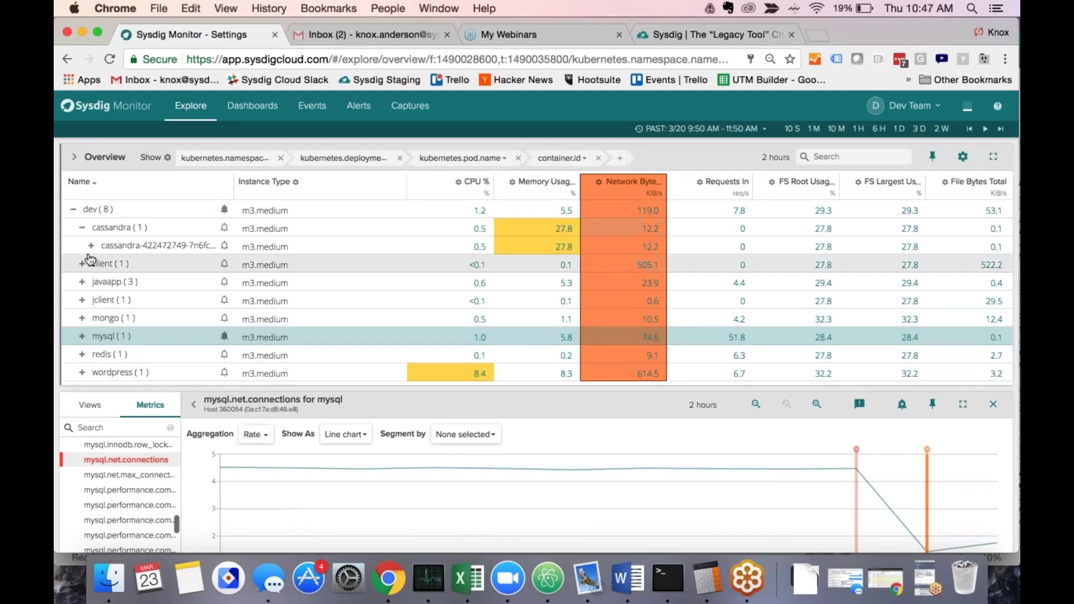
click(90, 246)
scroll(116, 230, down, 1)
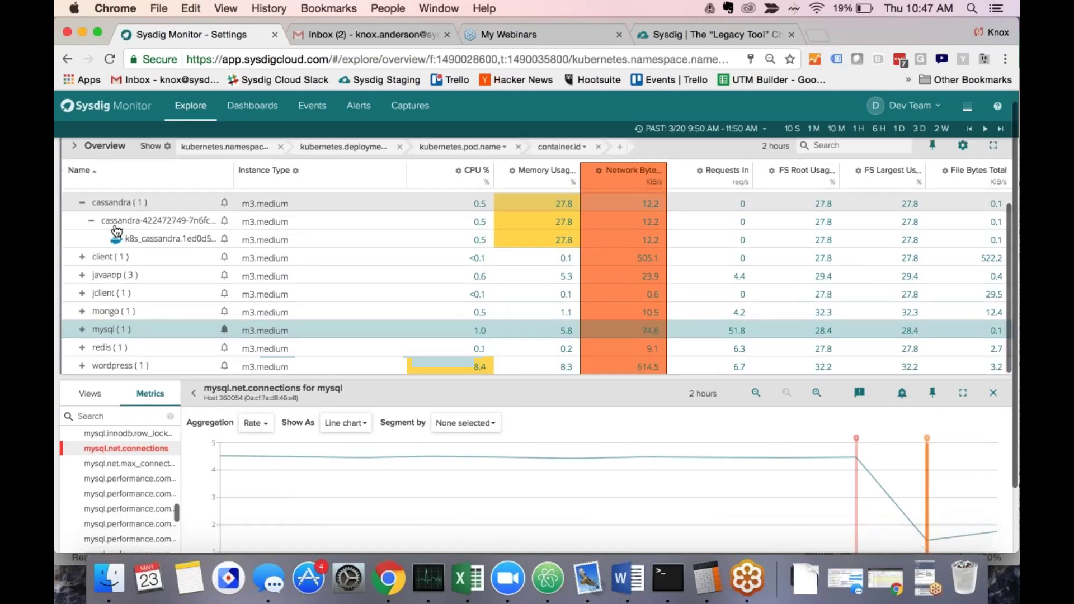
scroll(90, 237, up, 1)
click(73, 210)
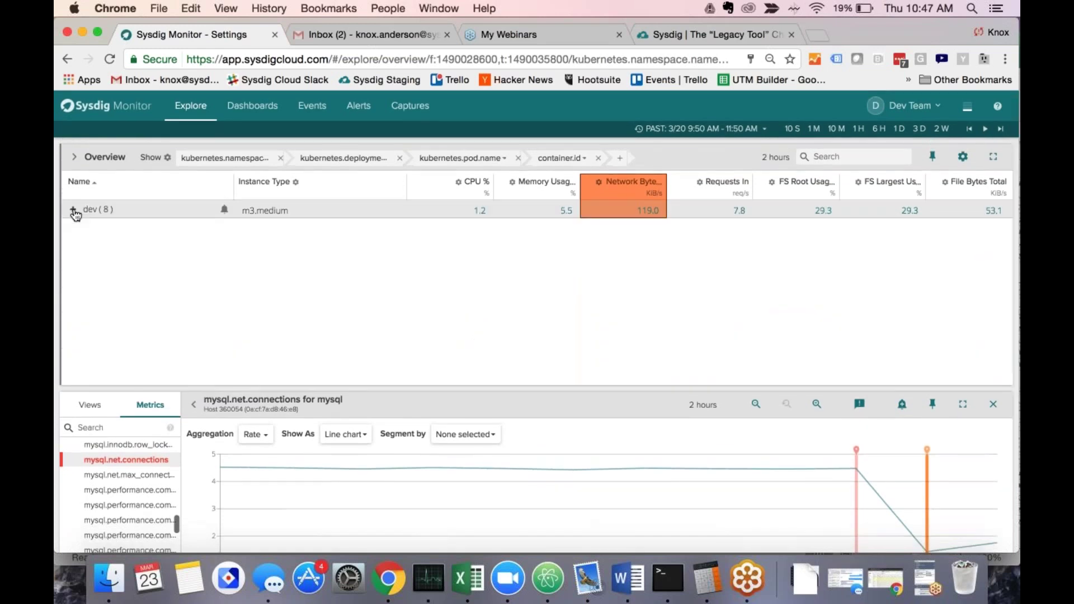
click(74, 209)
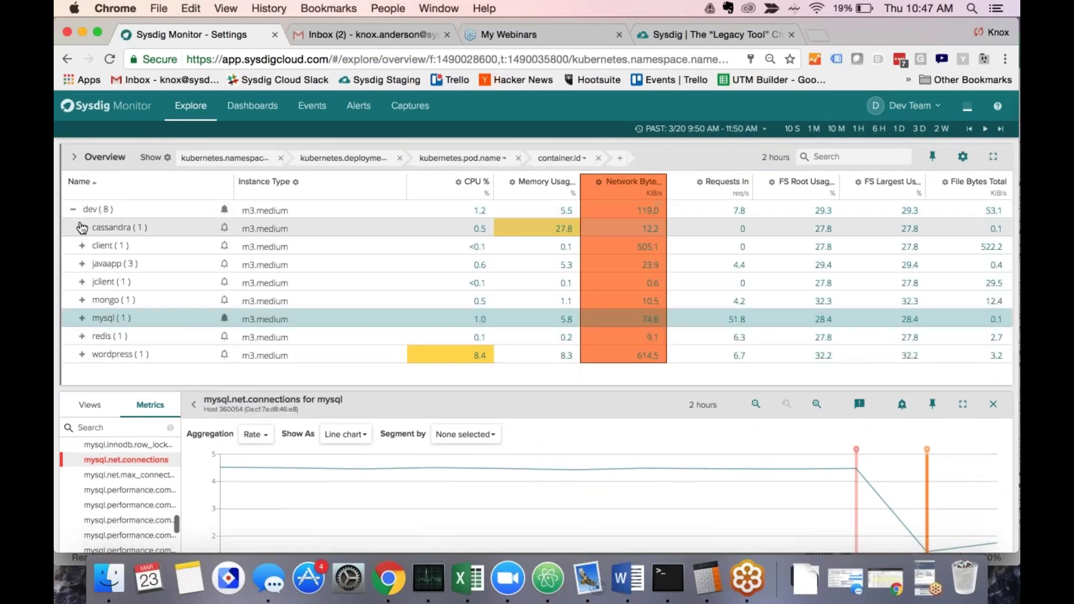
Open Dev Team's dashboards and review all panels of the Overview by Host dashboard.
click(260, 119)
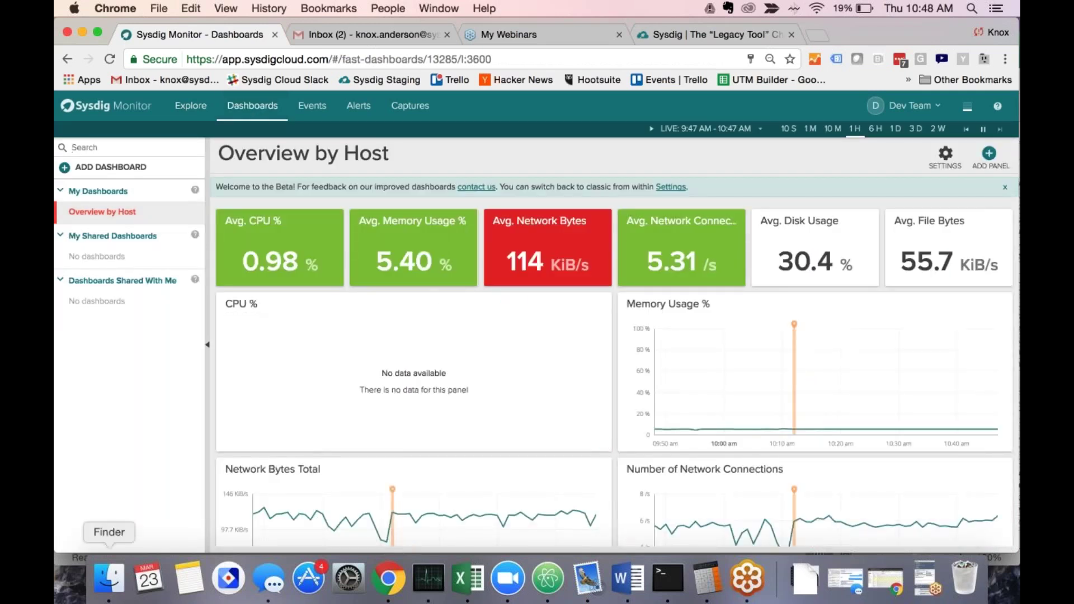
scroll(503, 379, down, 3)
scroll(504, 313, down, 6)
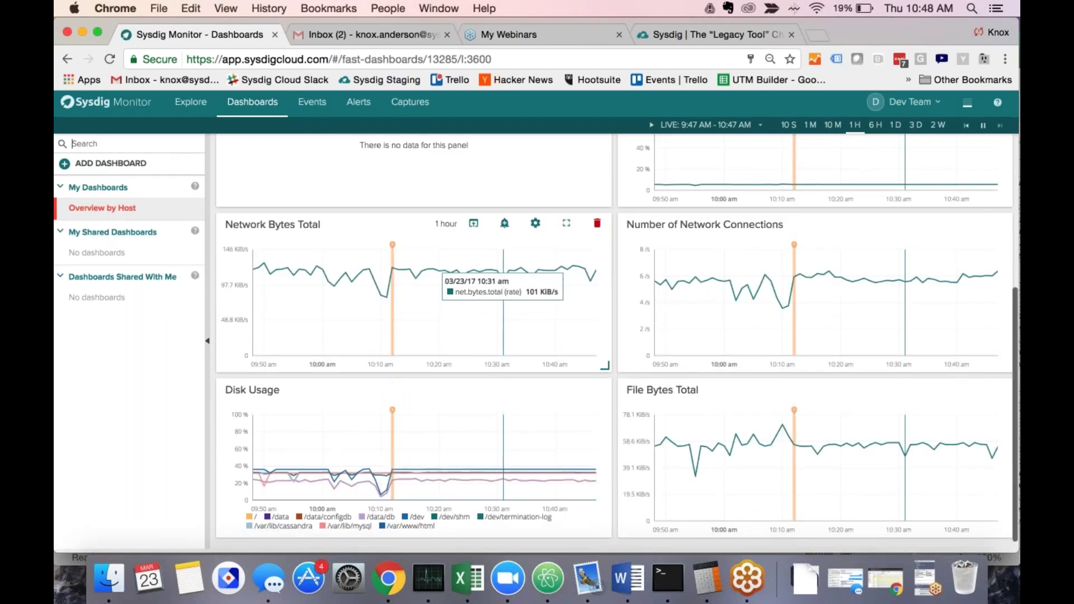
scroll(503, 336, up, 3)
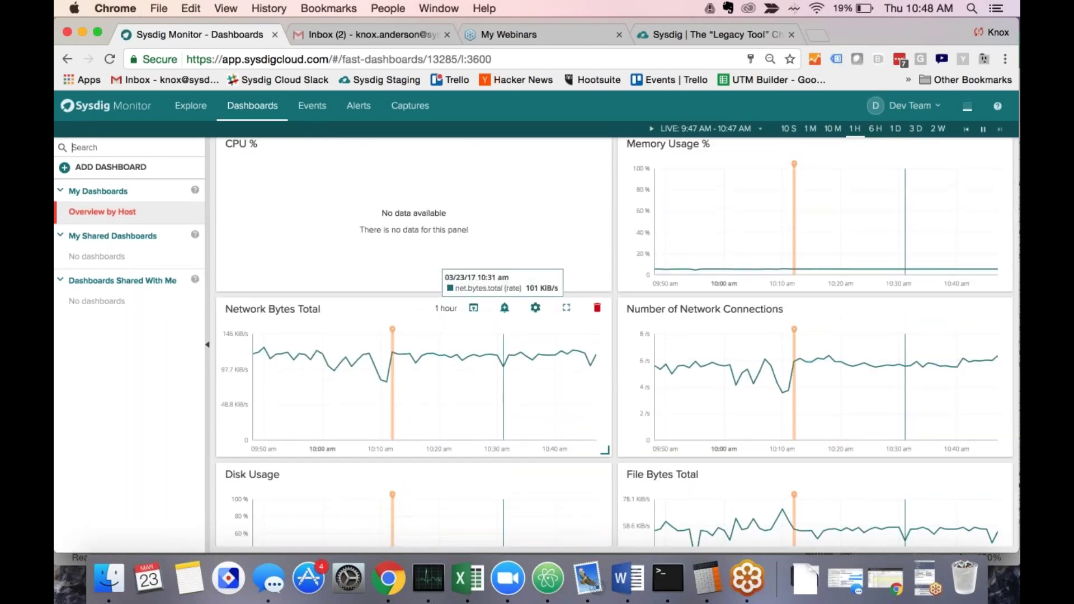
scroll(353, 392, up, 1)
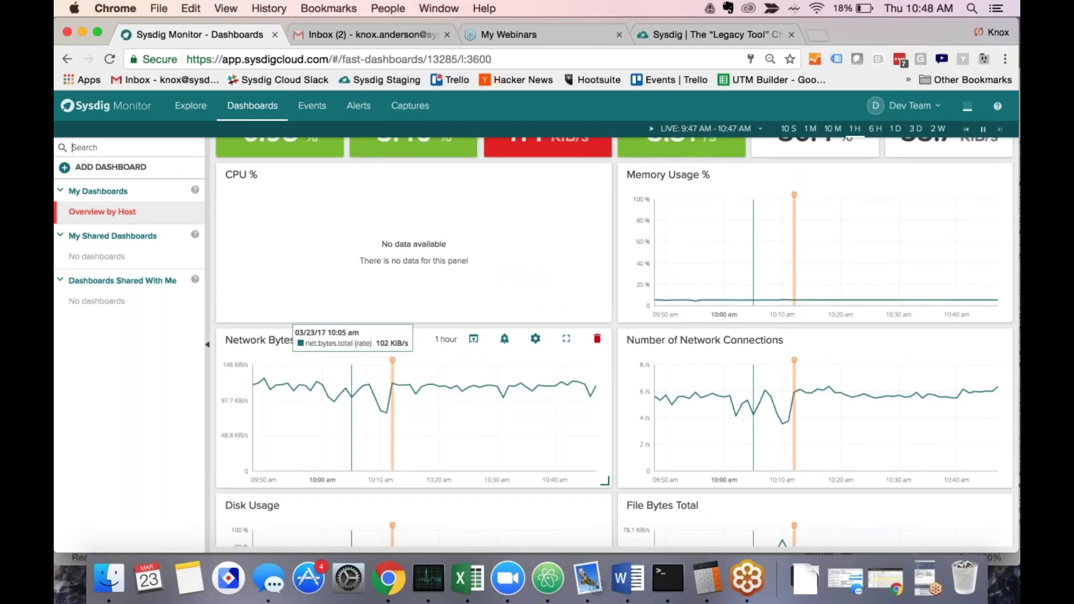
scroll(615, 341, up, 2)
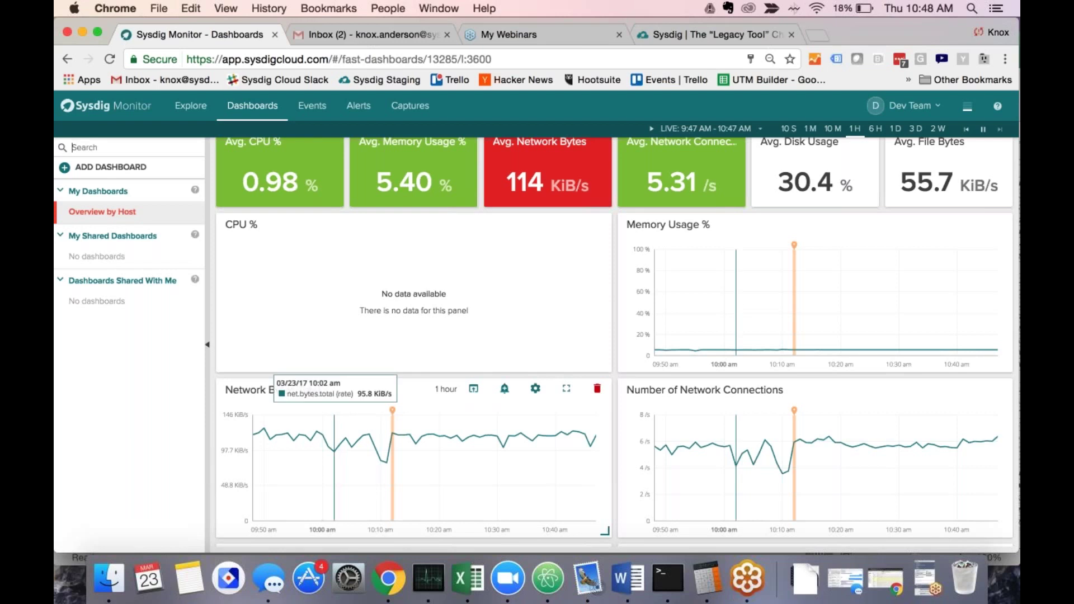
scroll(615, 341, up, 2)
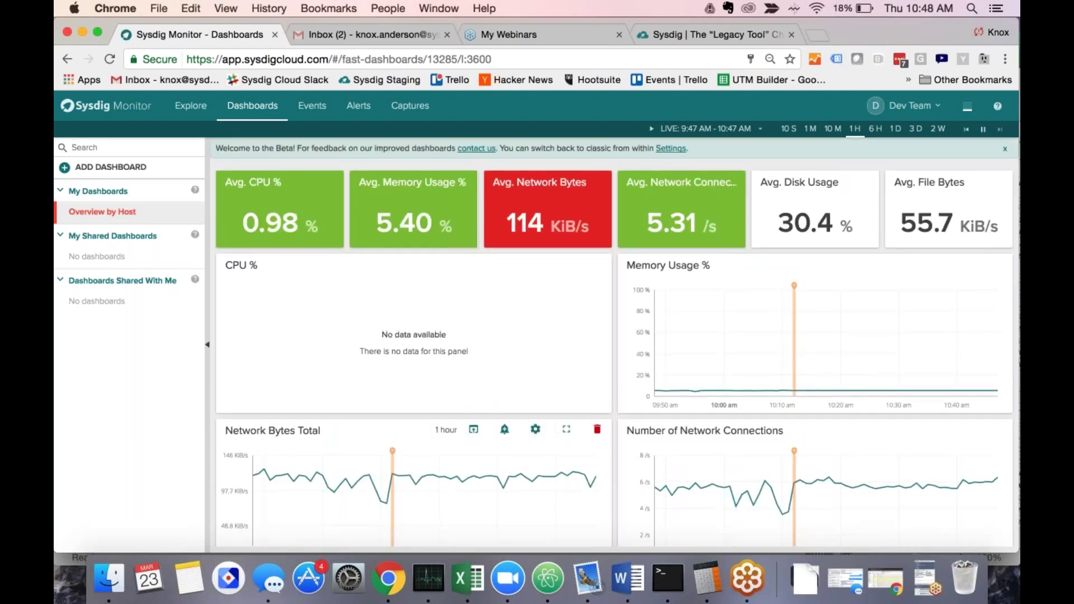
scroll(601, 442, up, 2)
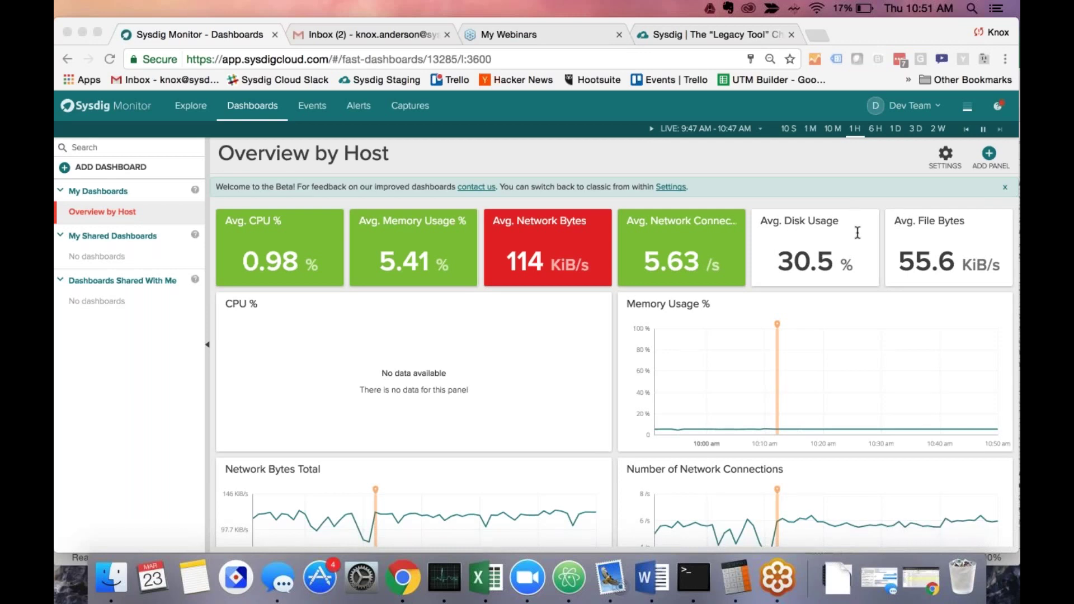
Disable the Faster, More Intuitive Dashboards beta in the Sysdig Lab settings and return to the Overview by Host dashboard.
click(647, 173)
click(670, 187)
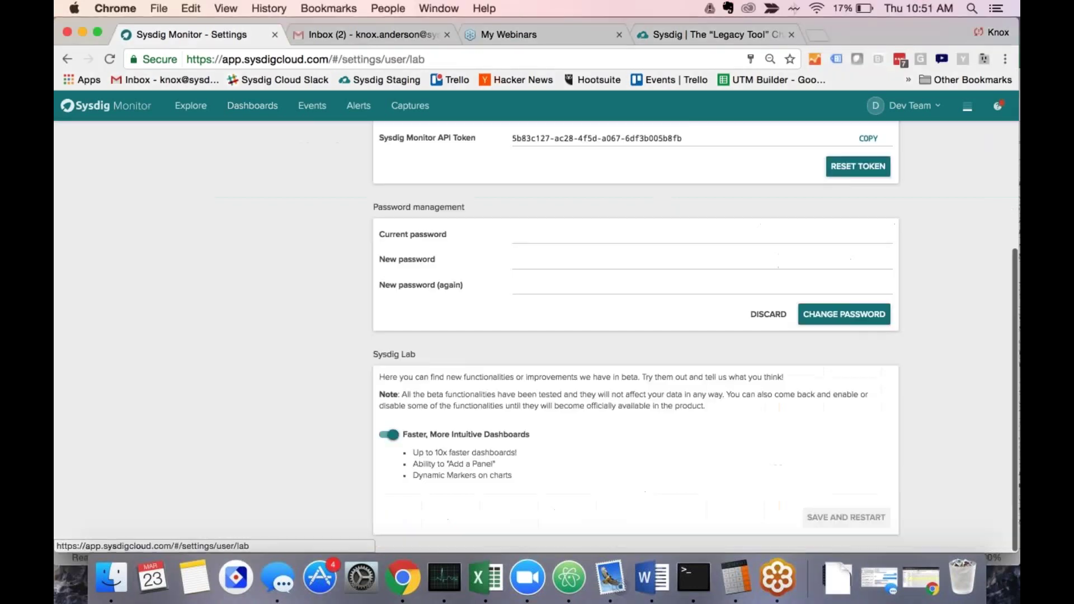
scroll(671, 186, up, 5)
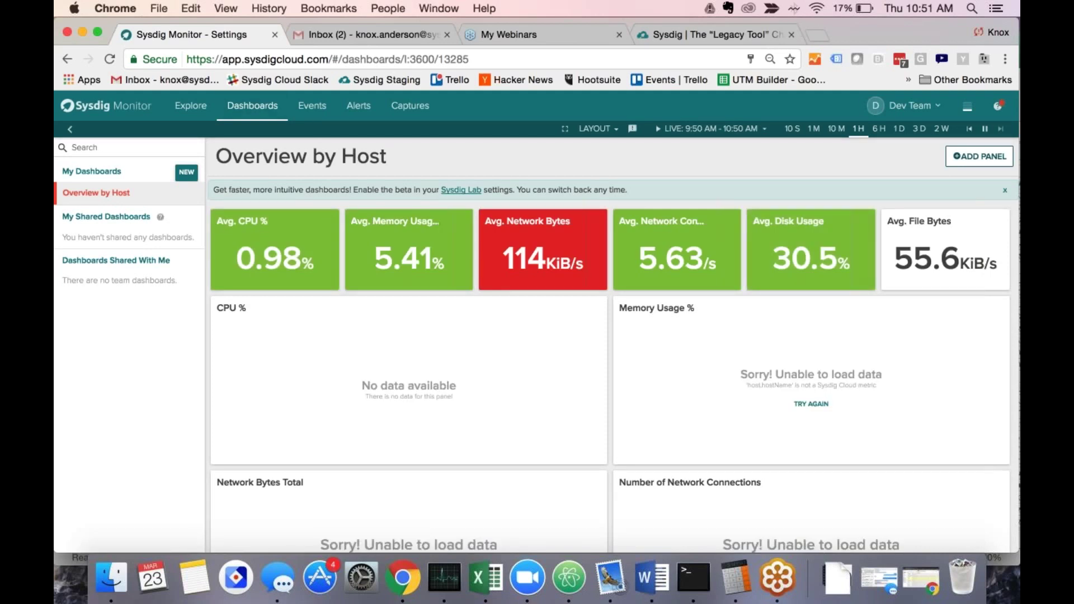
scroll(408, 347, down, 1)
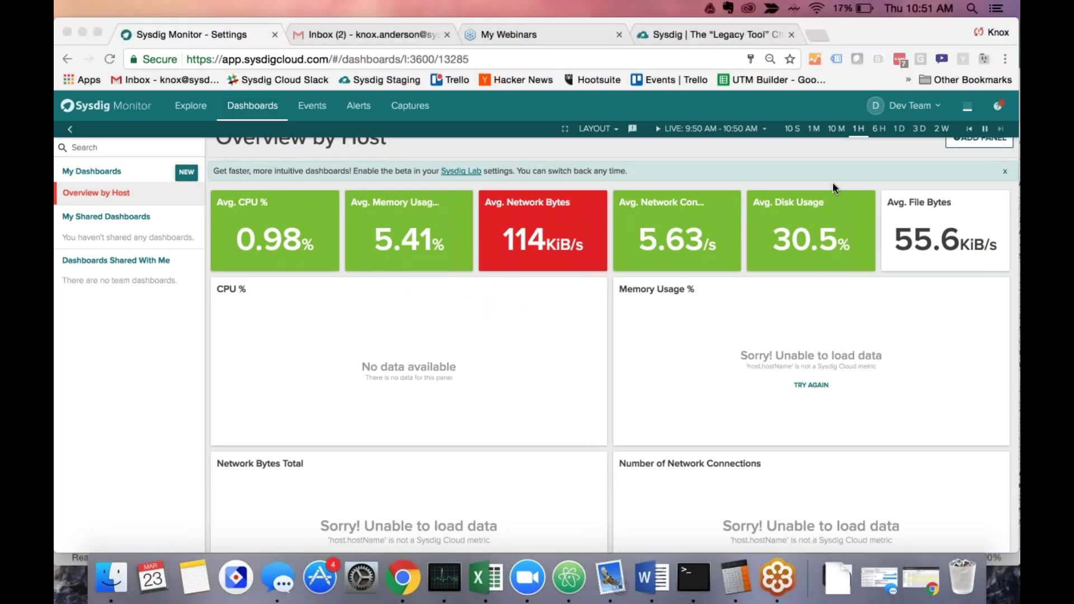
Switch the active team from Dev Team back to Default team.
click(926, 106)
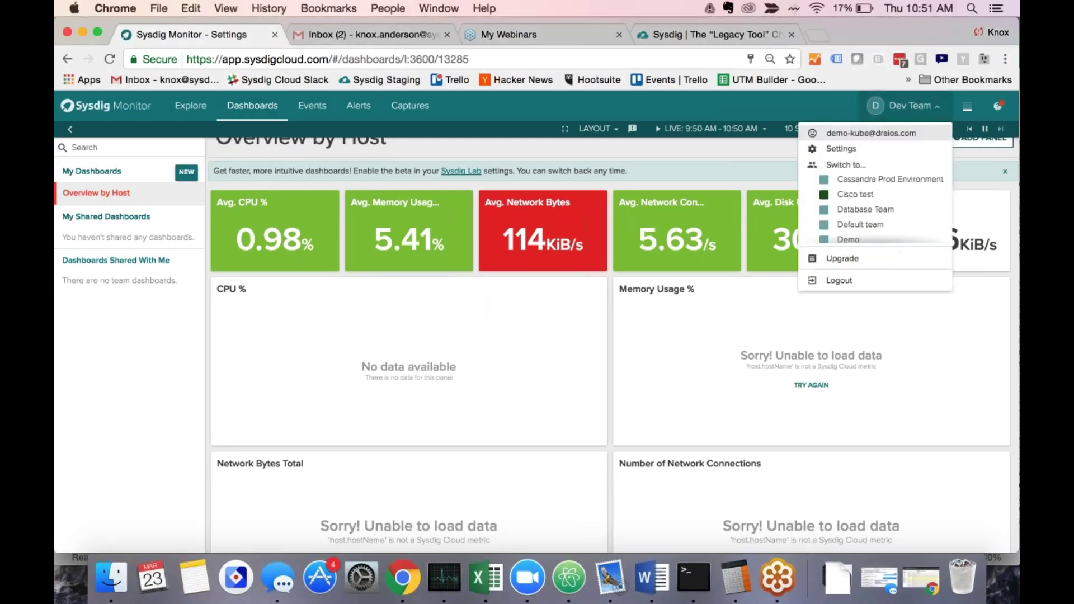
scroll(870, 206, down, 3)
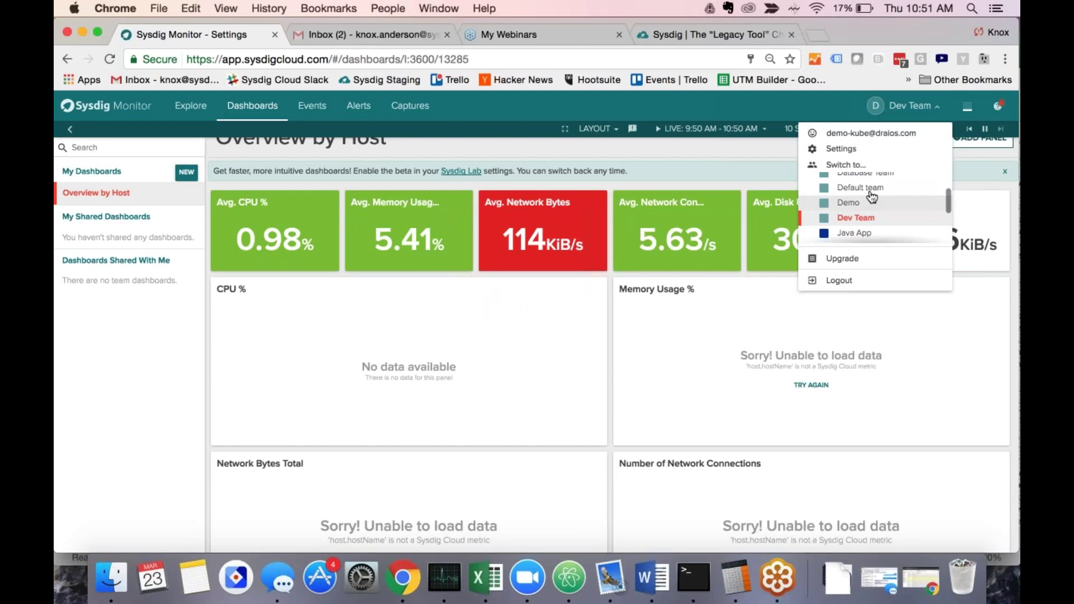
click(870, 196)
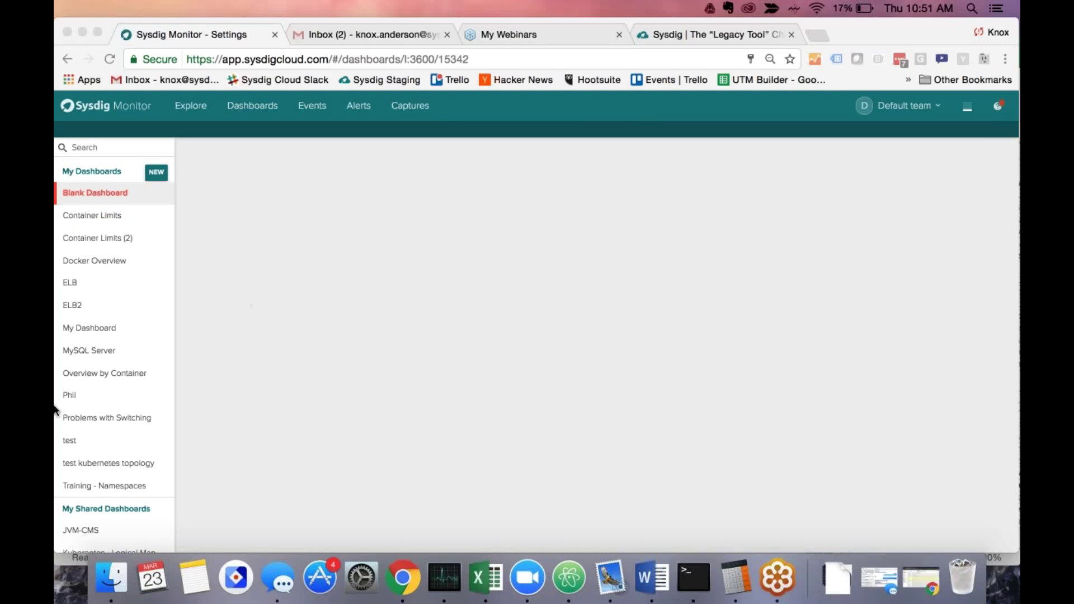
Open the shared Kubernetes Overview dashboard, followed by the Kubernetes - Physical Map dashboard.
scroll(92, 429, down, 5)
scroll(92, 425, down, 1)
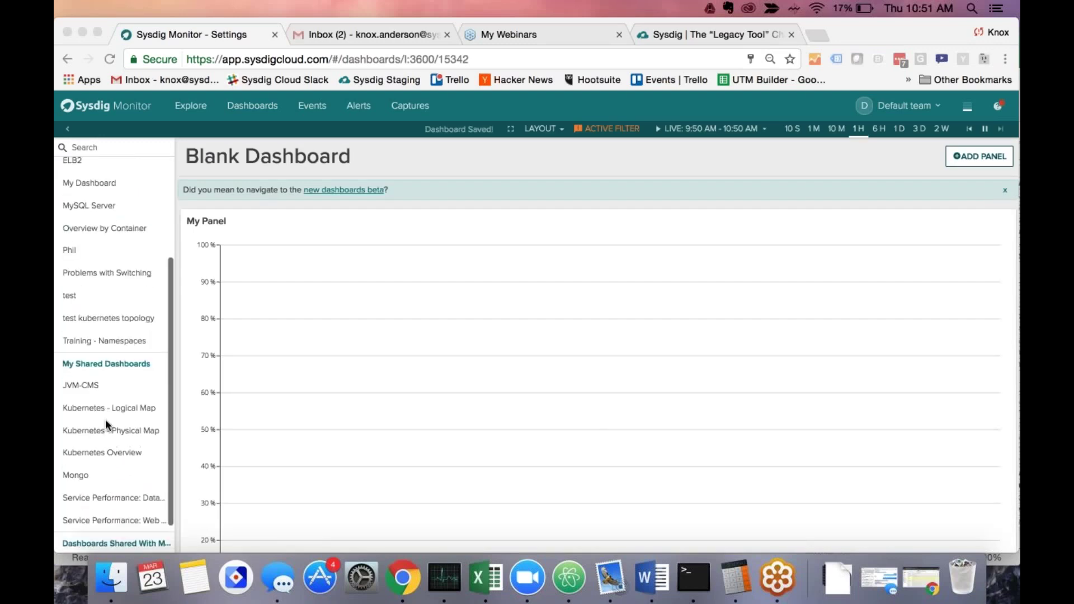
click(98, 442)
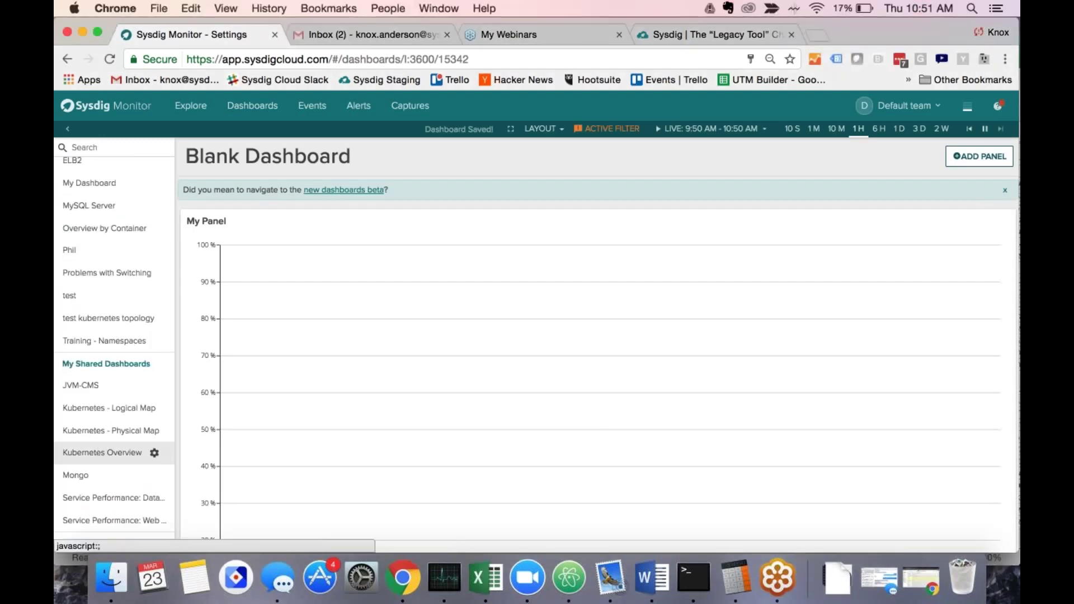
click(99, 450)
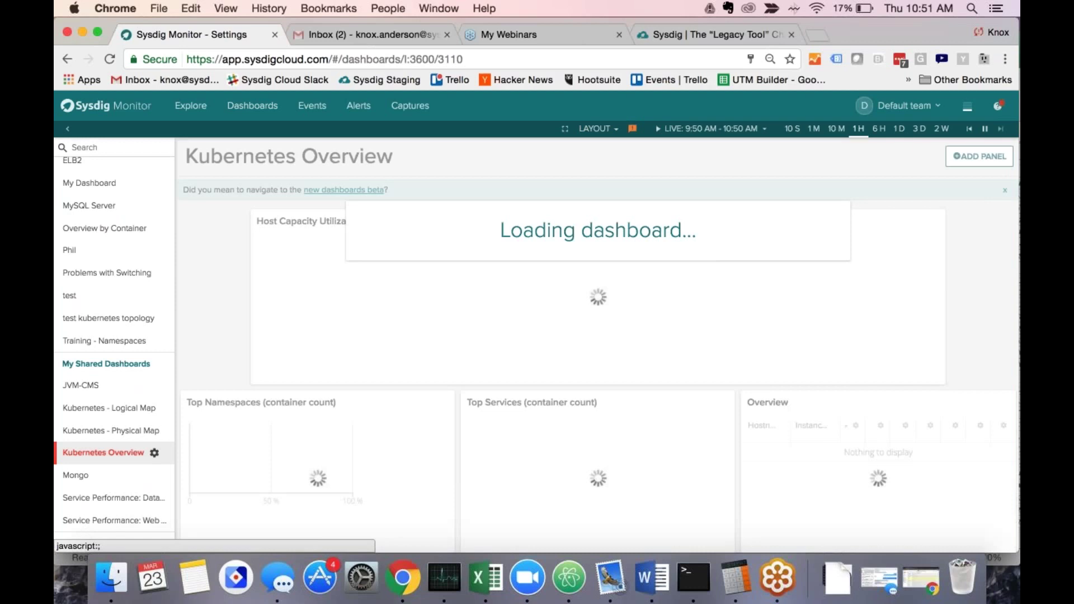
click(129, 430)
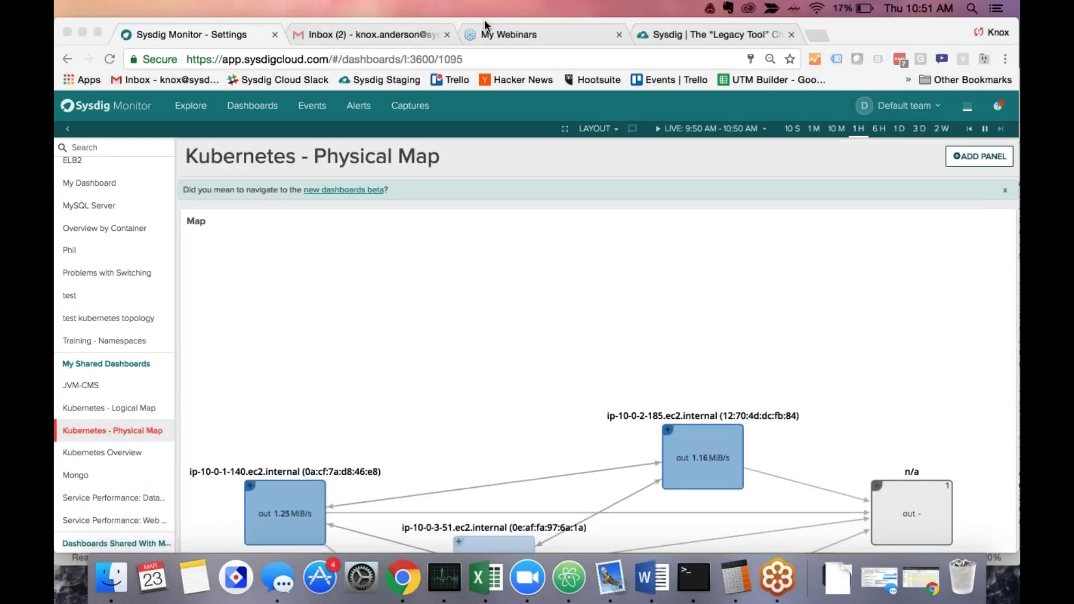
Open the configuration of the Map panel on Kubernetes - Physical Map, examine its metric and grouping levels, and close it.
click(938, 240)
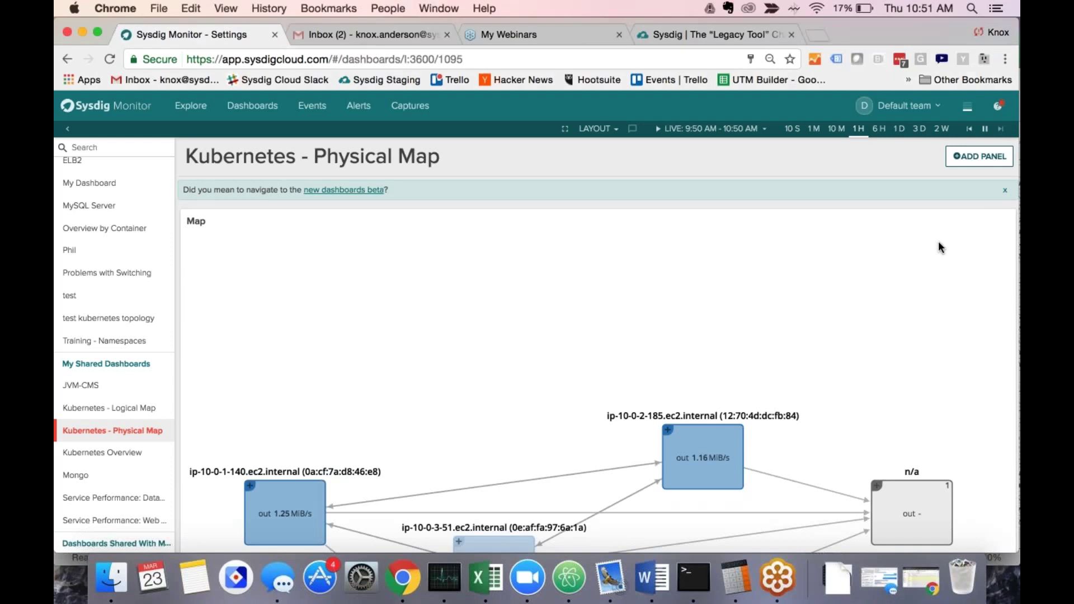
click(904, 224)
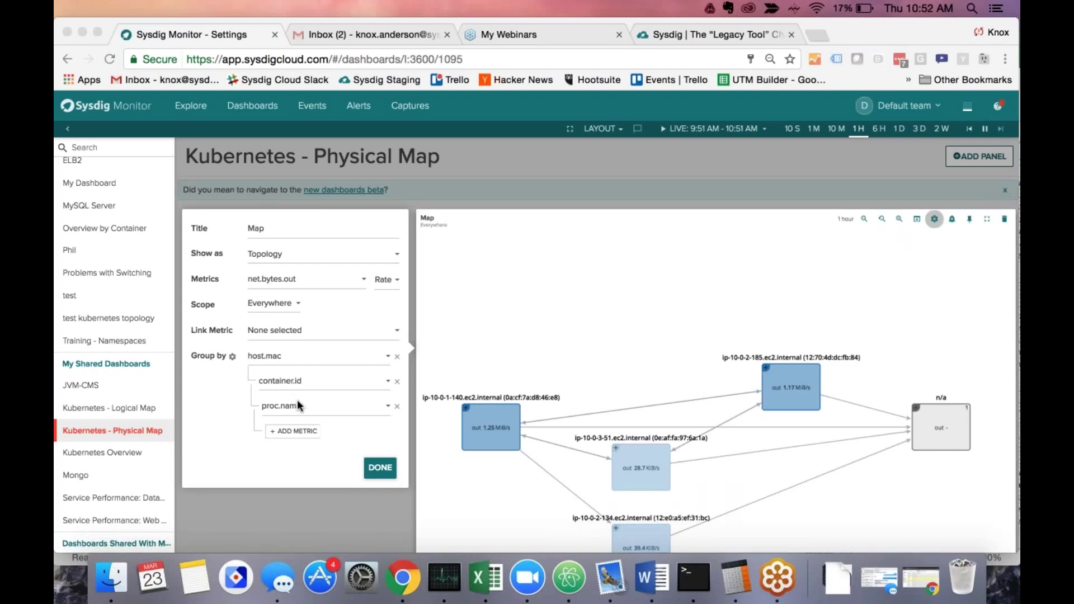
scroll(287, 409, down, 1)
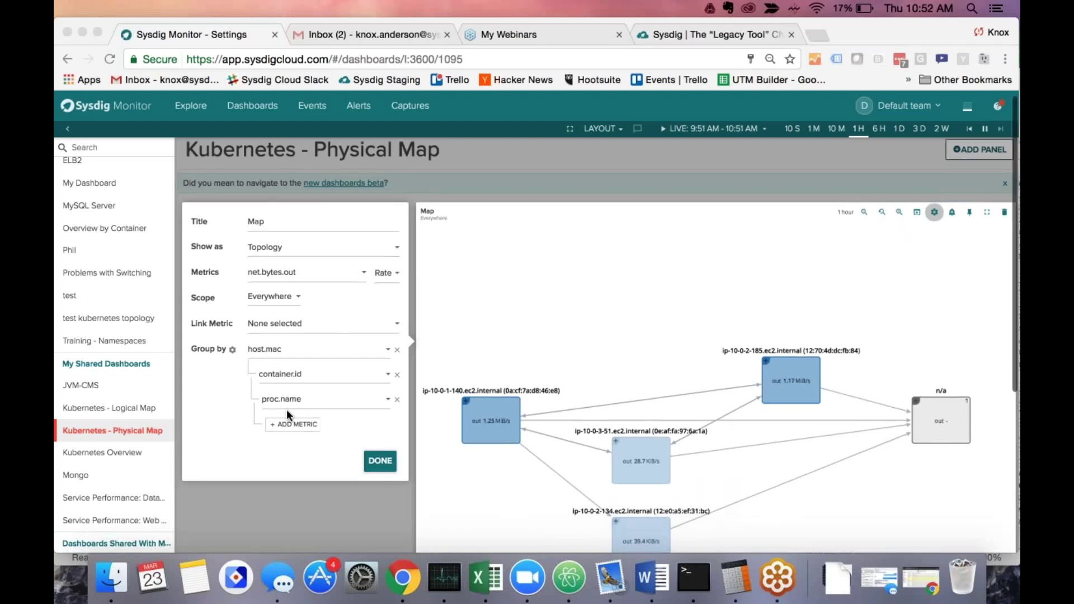
scroll(286, 409, down, 3)
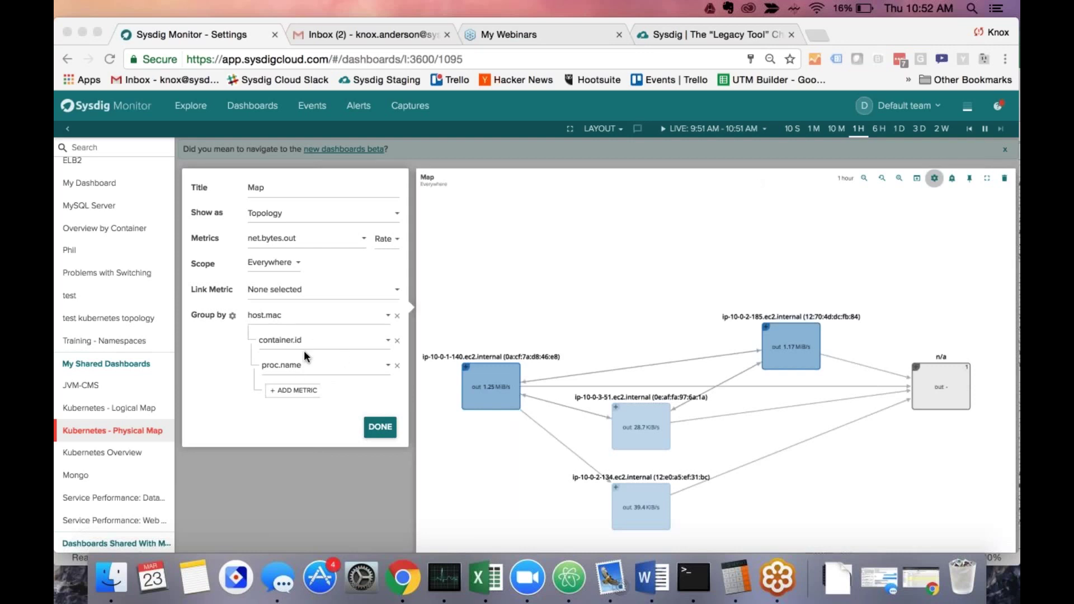
click(369, 429)
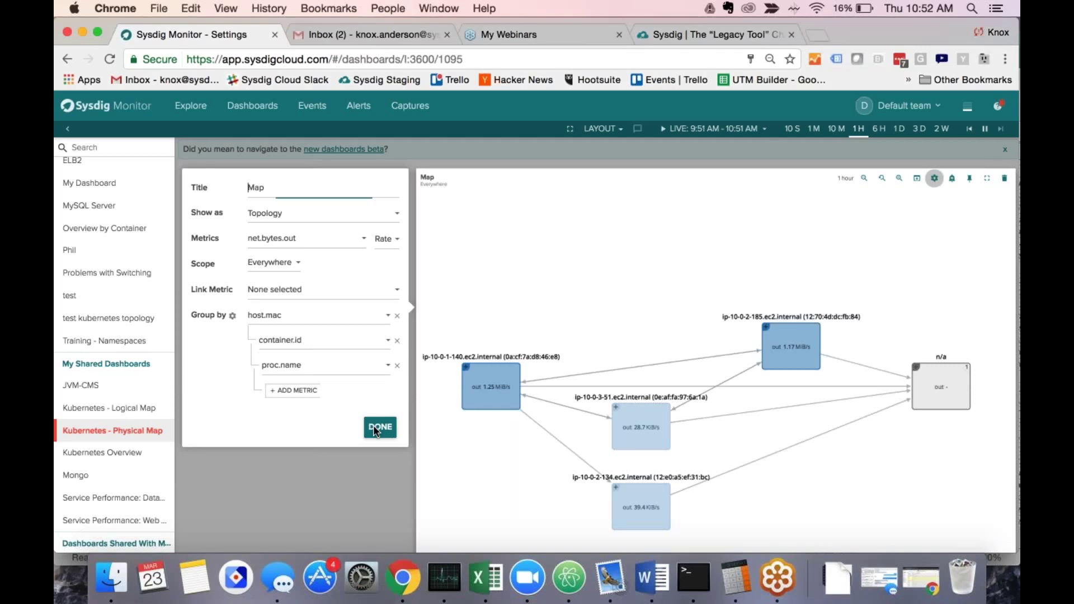
Open the Kubernetes - Logical Map dashboard and inspect the Overview topology panel's metric and grouping configuration.
click(119, 412)
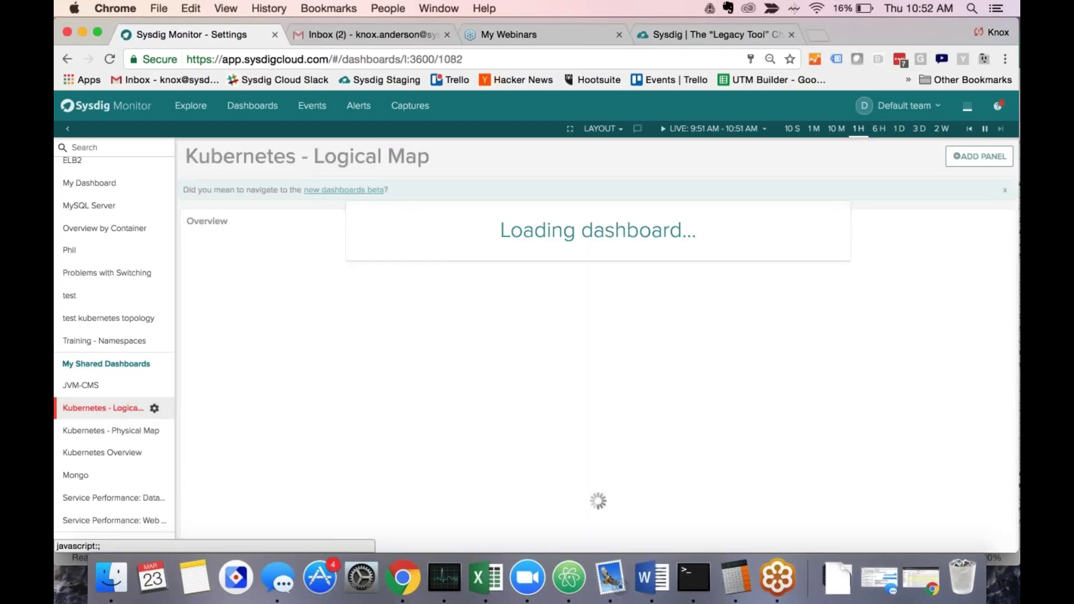
click(917, 221)
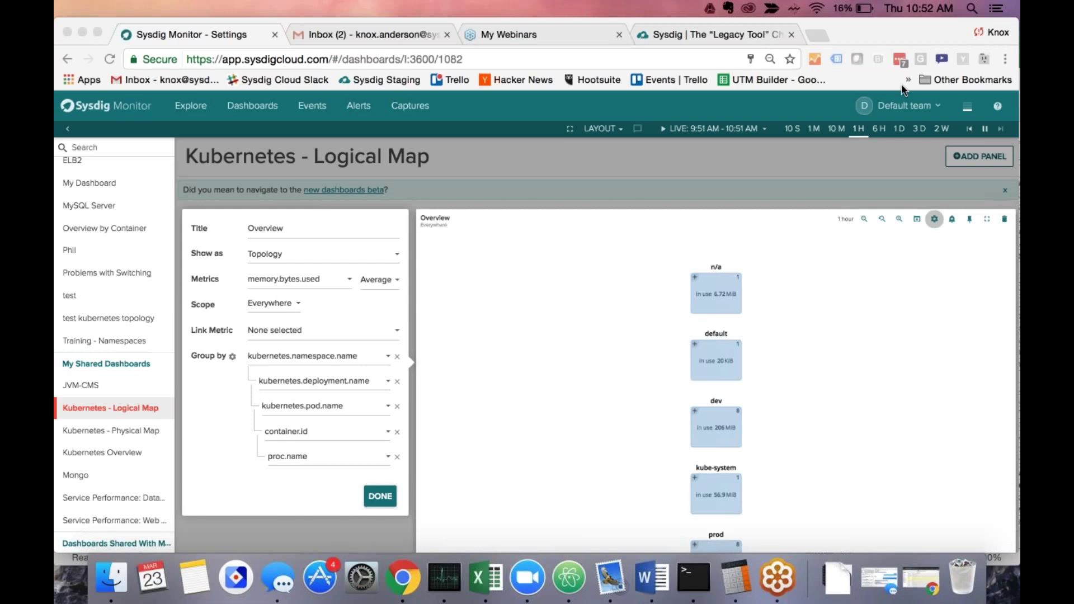
click(899, 110)
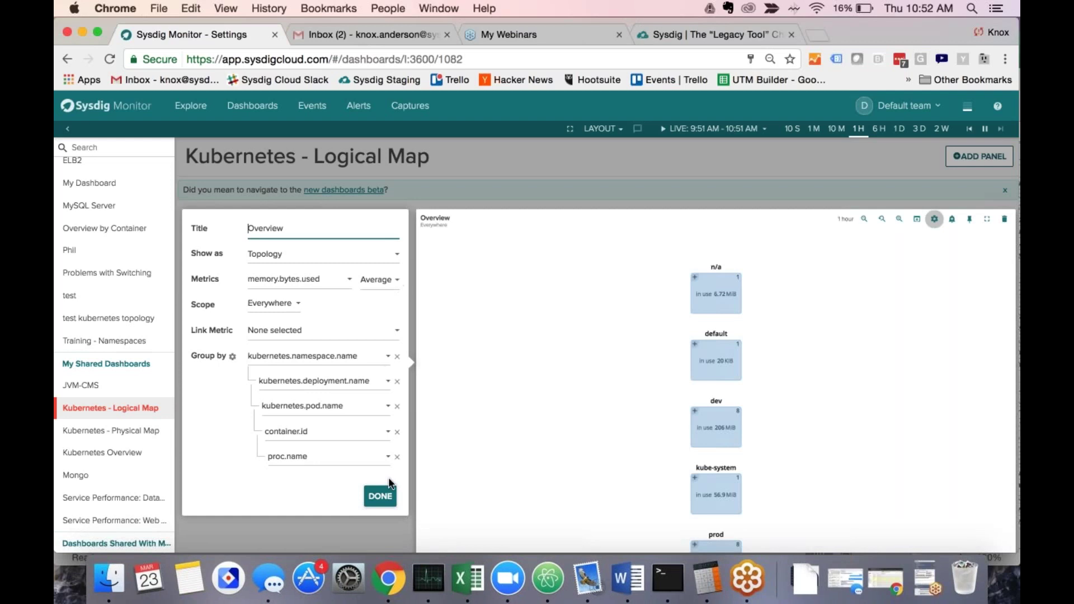
Open the account settings, view the Teams page and look through the user management list with its team assignments.
click(901, 106)
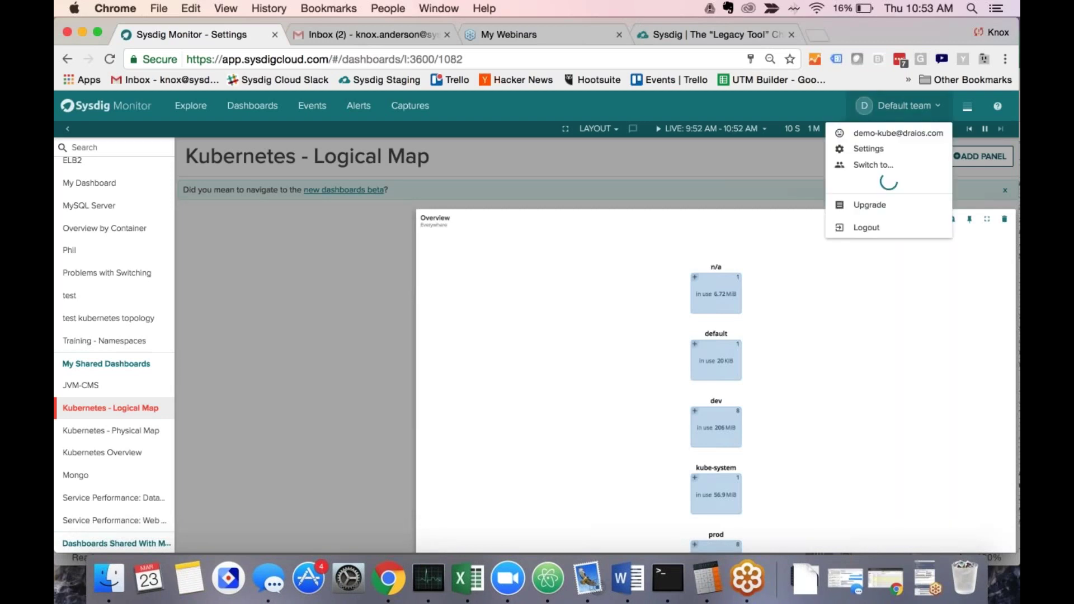
click(868, 149)
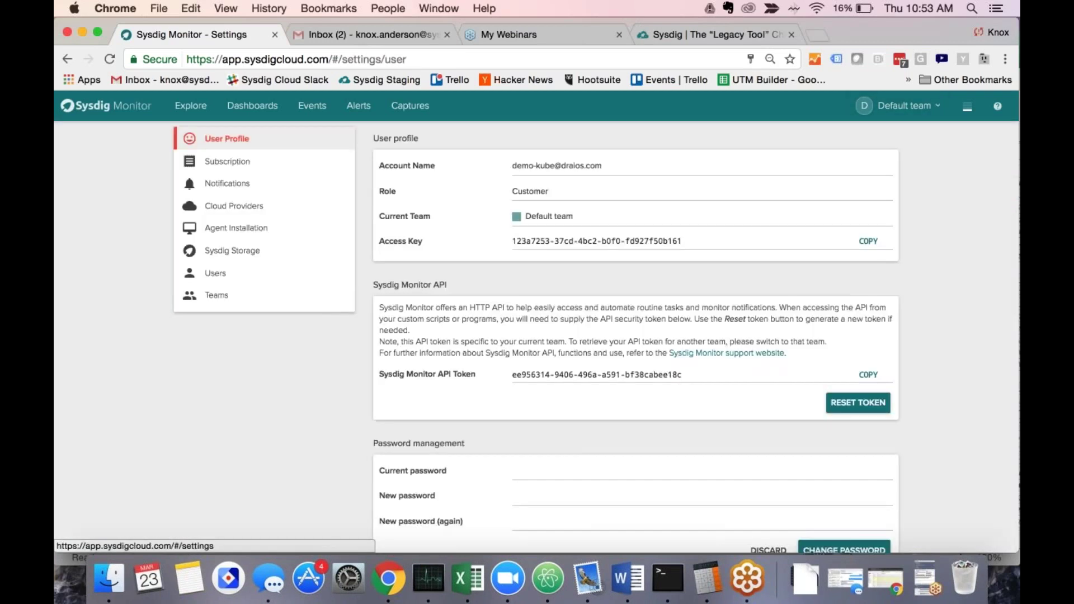
click(246, 301)
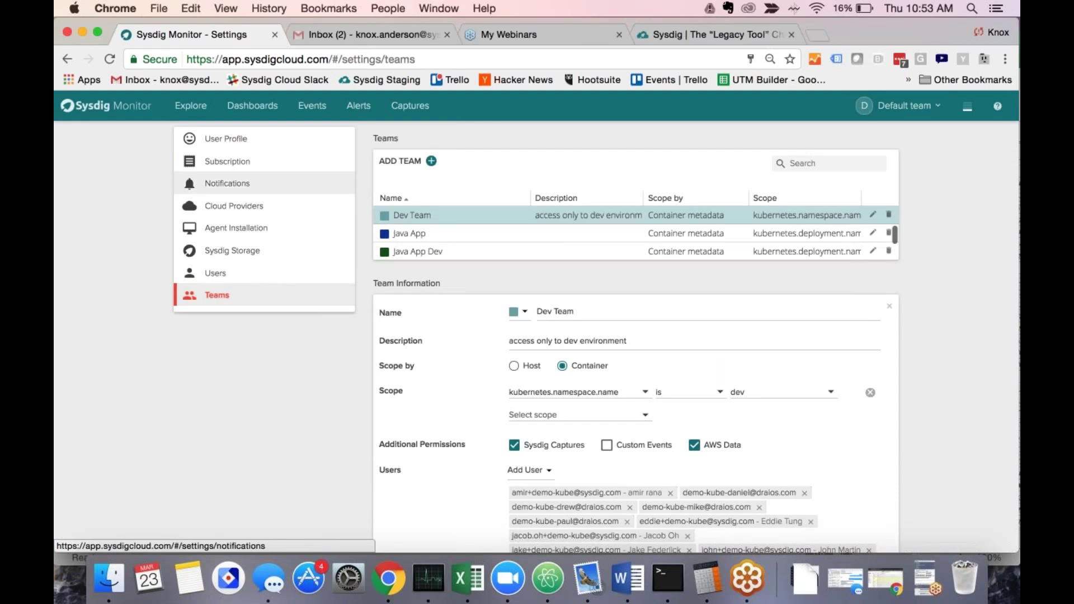
click(238, 271)
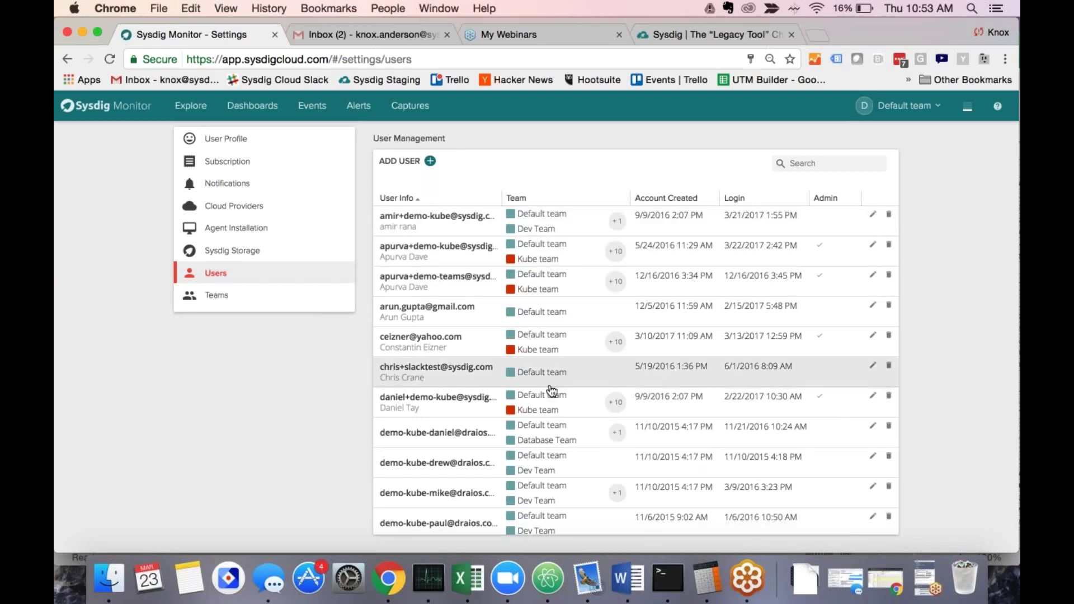
scroll(551, 391, down, 3)
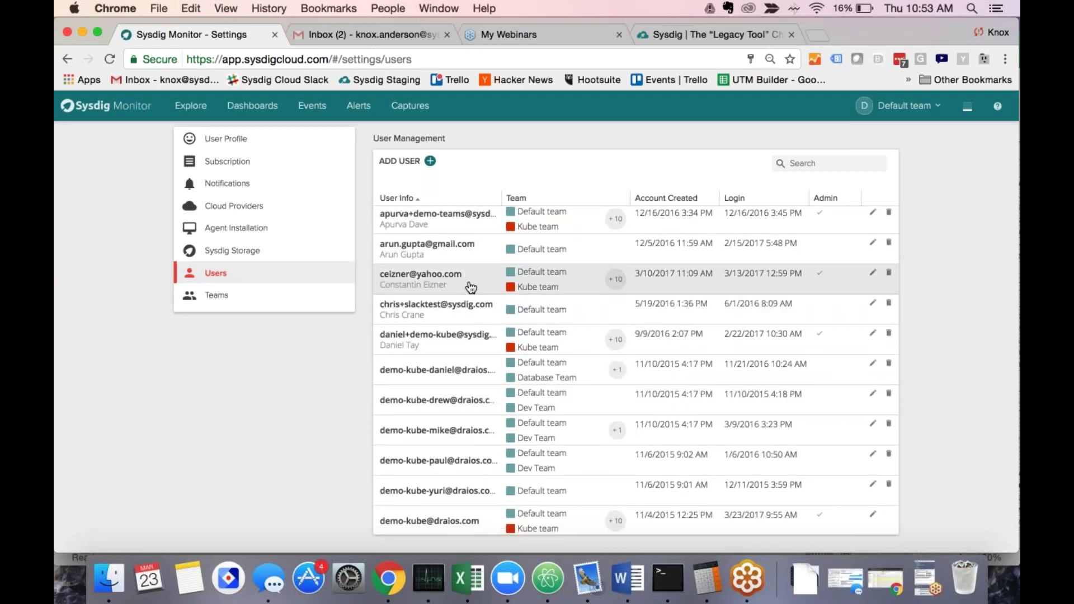
scroll(470, 287, up, 3)
Start a new user entry and assign it to Kube team and Java App Dev, removing Default team.
click(429, 161)
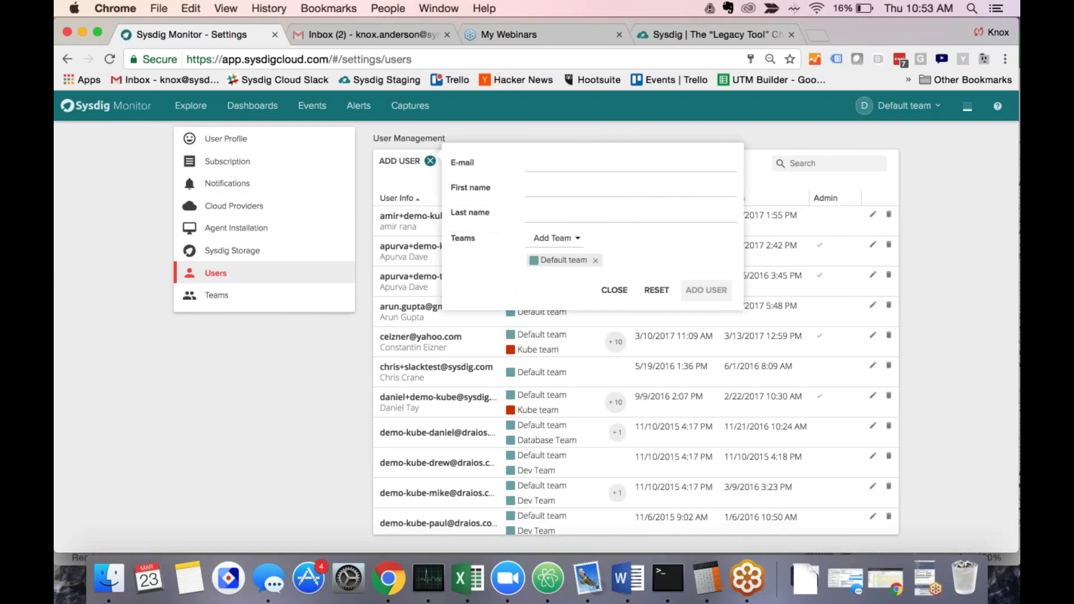
click(553, 240)
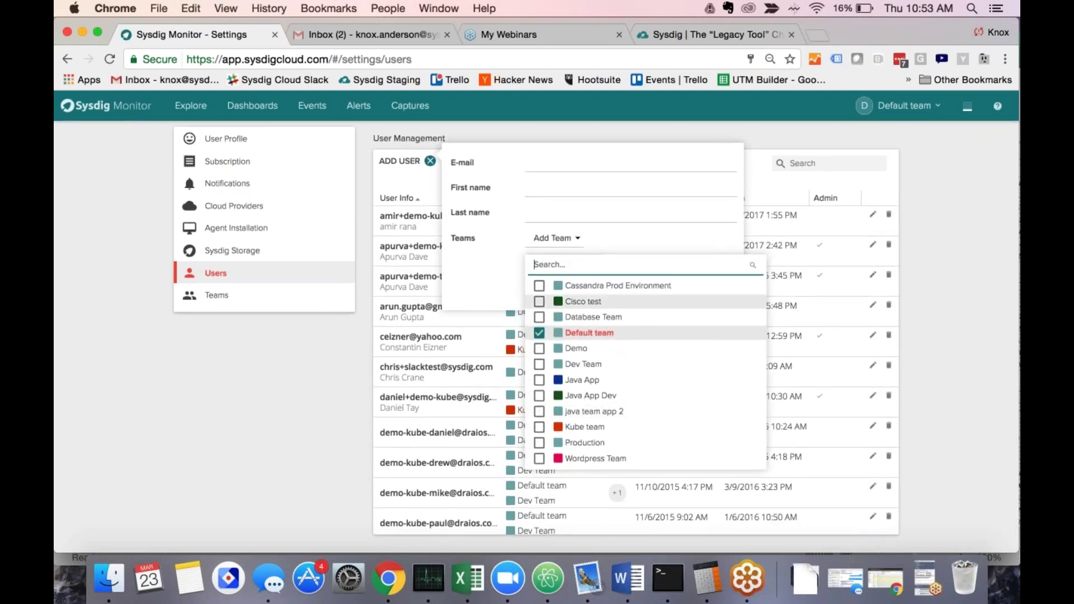
click(539, 427)
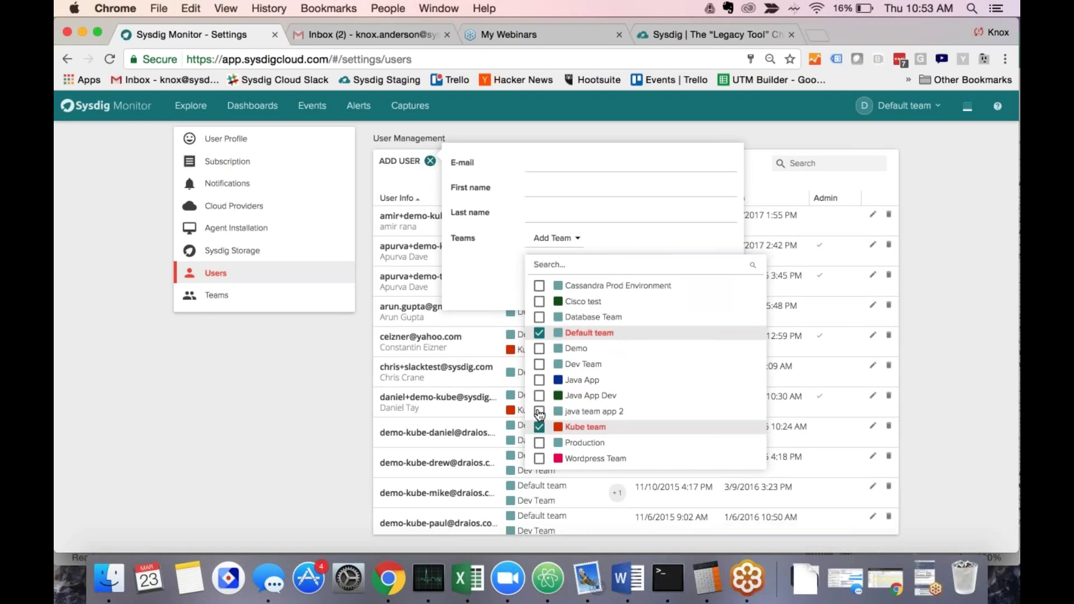
click(539, 396)
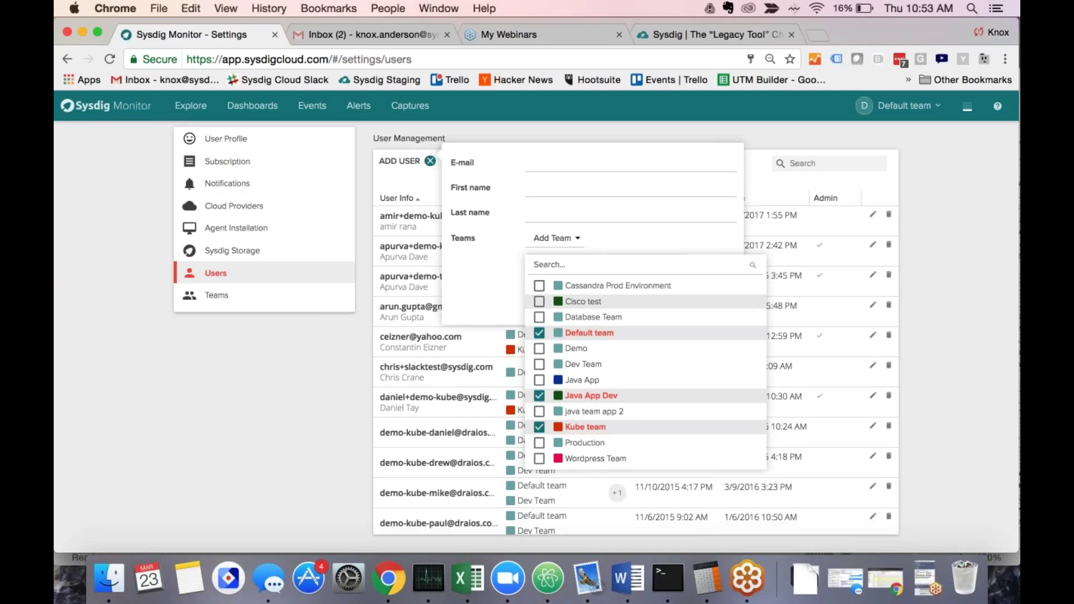
click(539, 333)
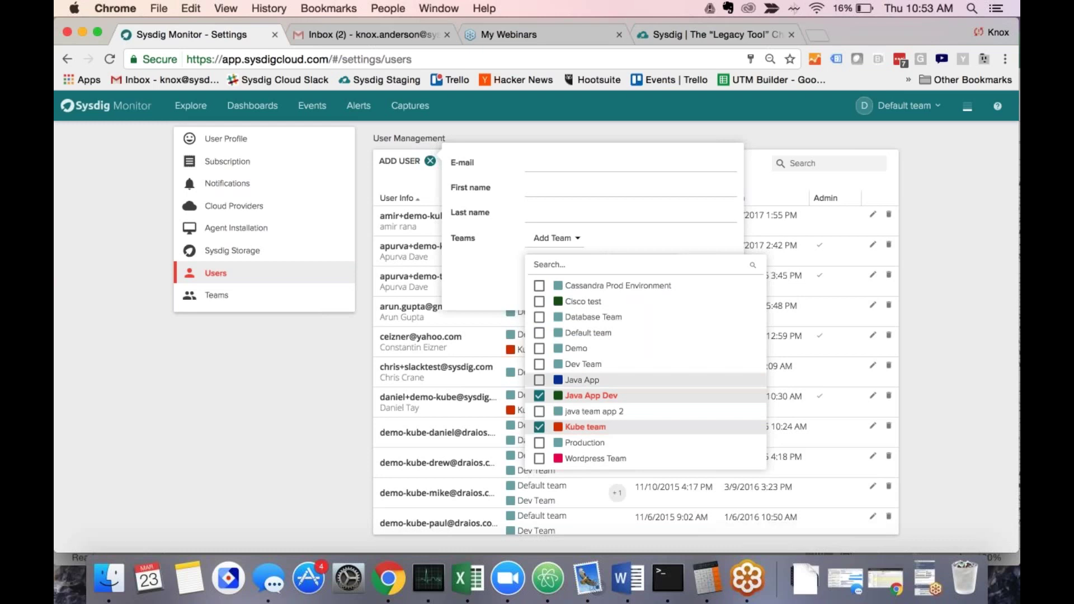
click(482, 240)
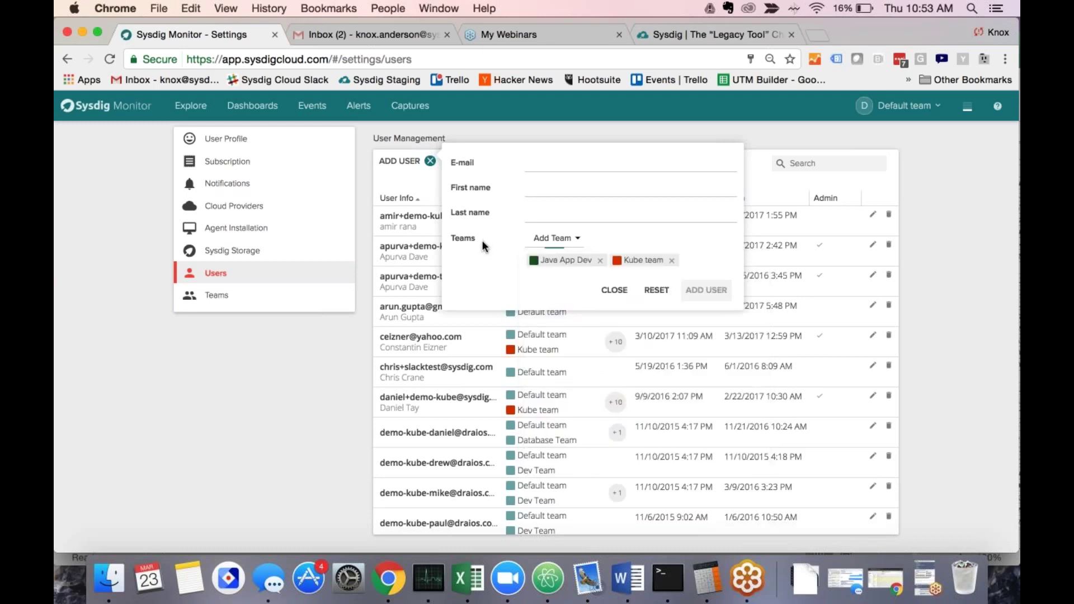
Search the web for "kubewatcher sysdig" in a new browser tab and open the draios/sysdig-kube-watcher GitHub repository.
click(747, 577)
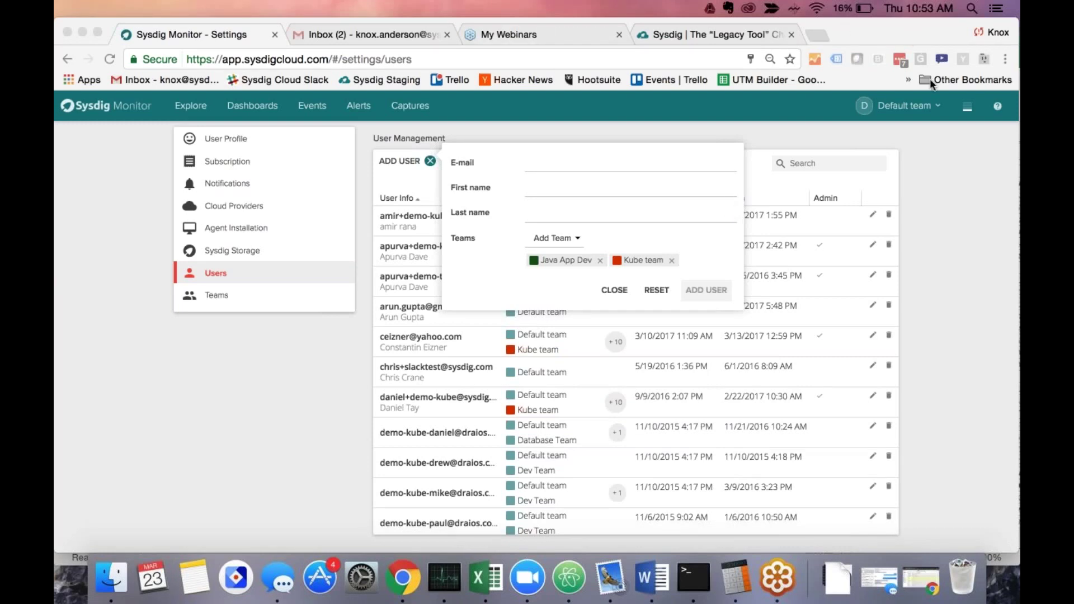
click(813, 29)
click(808, 33)
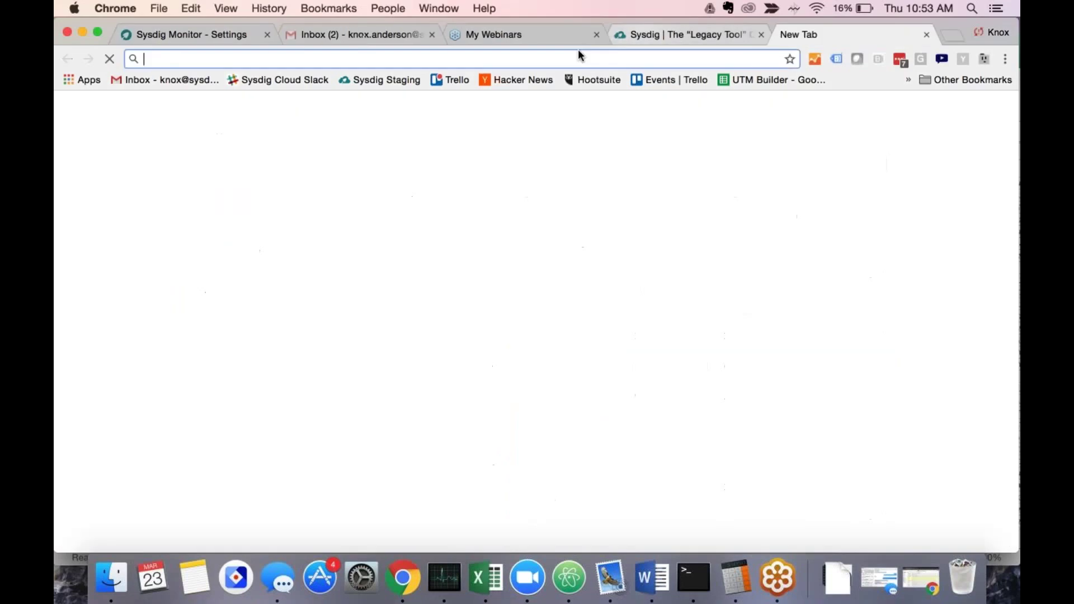
text(g)
key(BackSpace)
key(BackSpace)
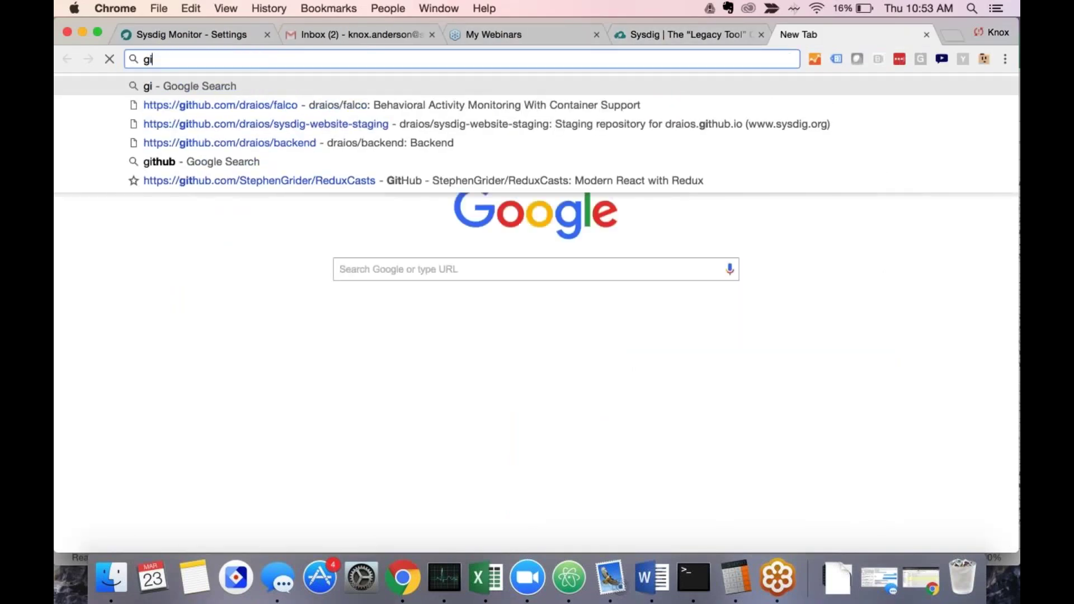
text(kubewa)
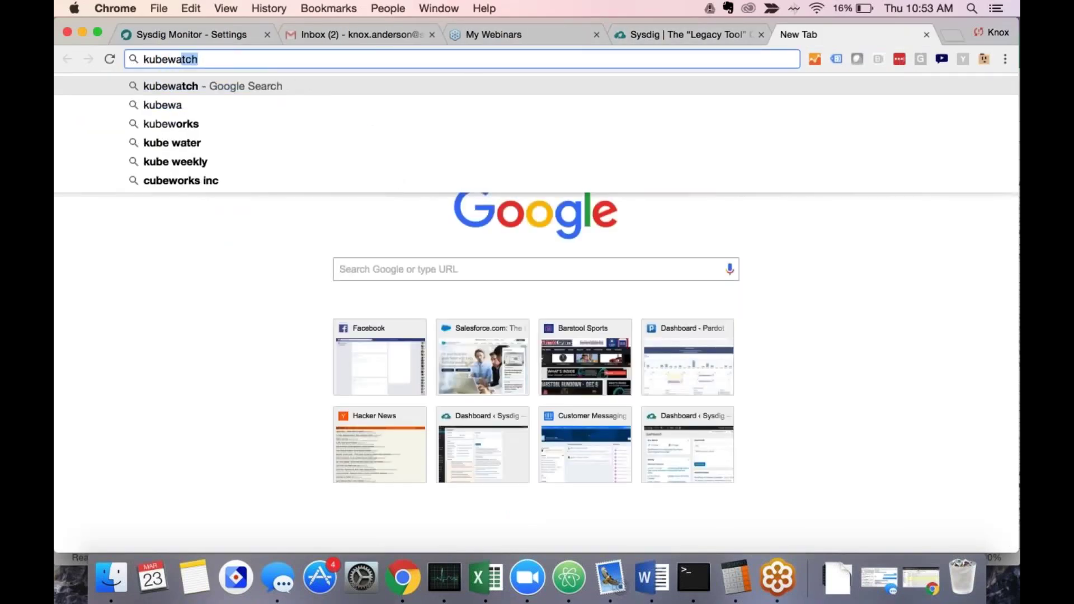
text(tcher sysdig)
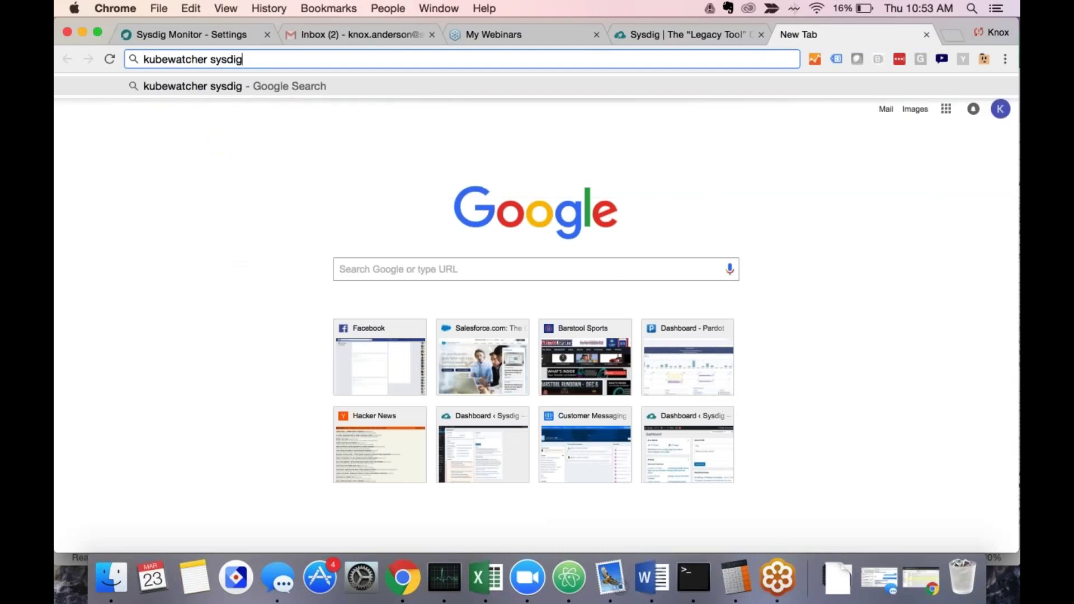
key(Return)
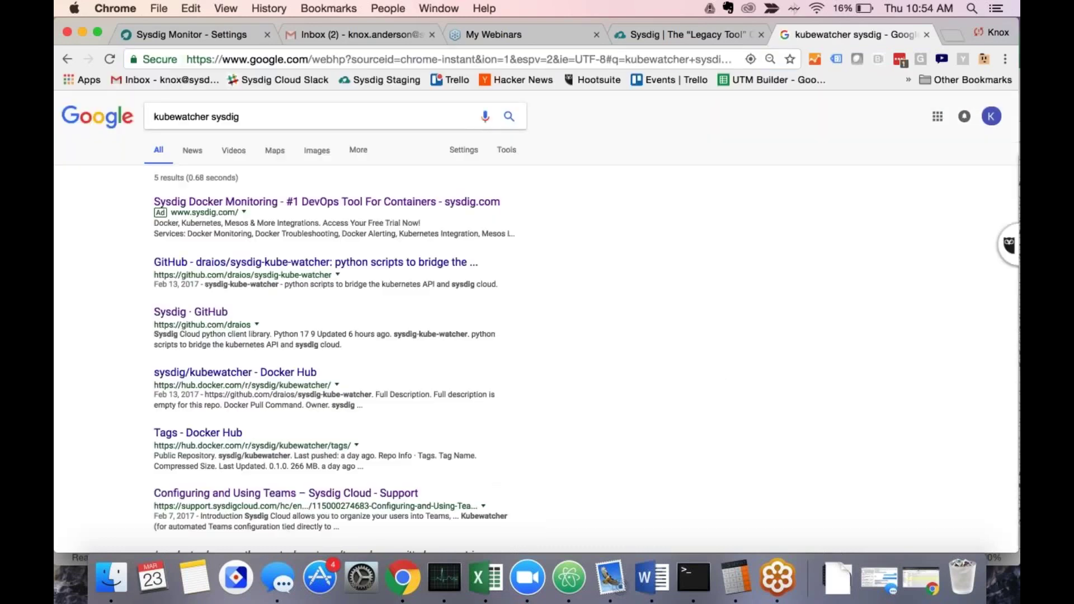
click(222, 263)
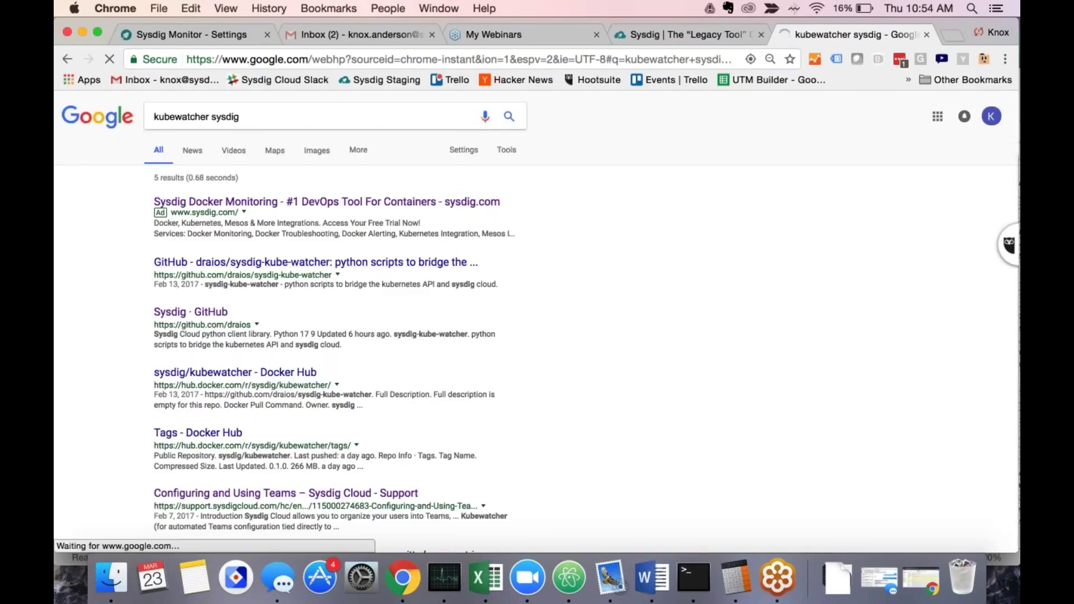
Select the repository's web address and read through the README's setup variables, manual running and supported annotations sections.
click(283, 56)
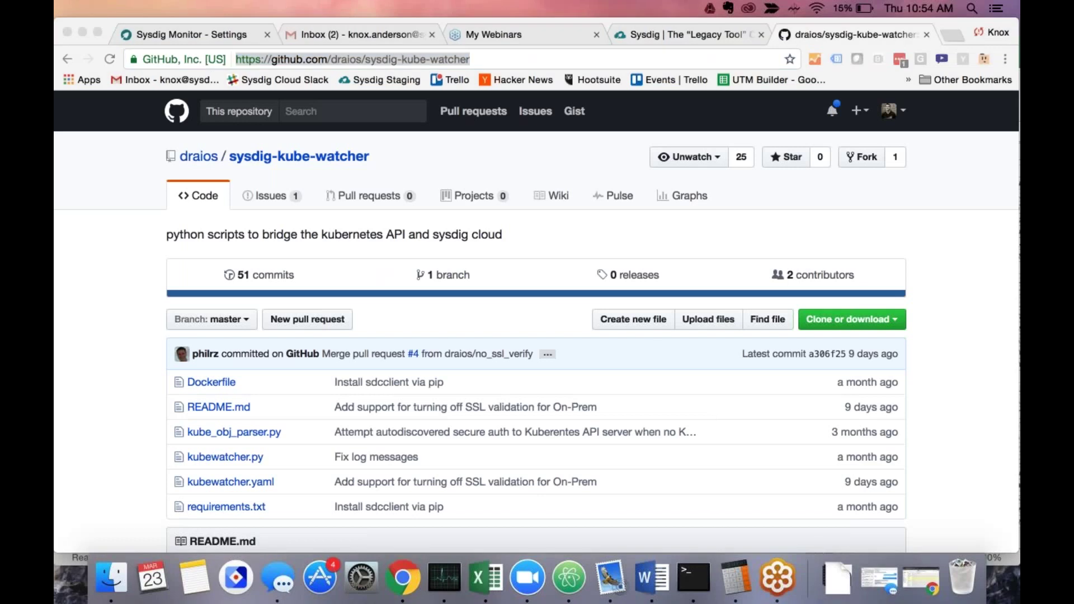
scroll(537, 321, down, 1)
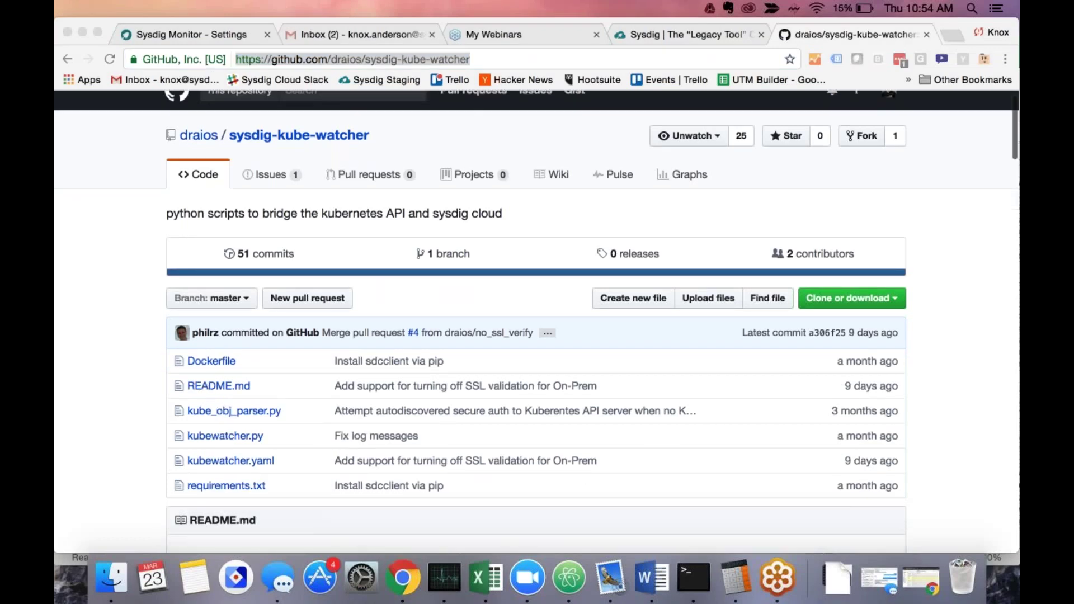
scroll(537, 322, down, 15)
scroll(528, 316, down, 10)
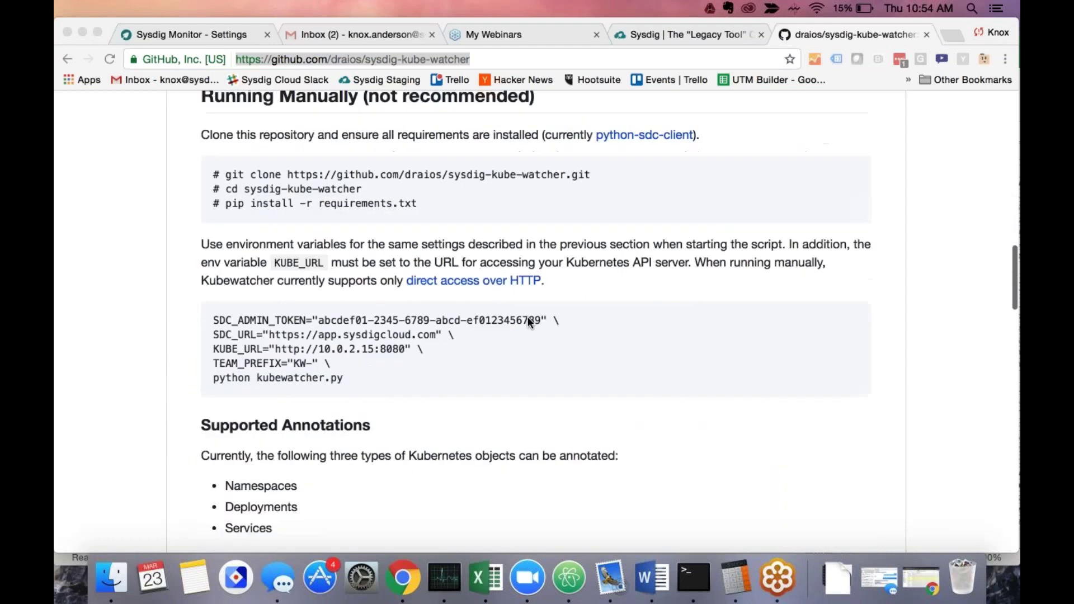
scroll(449, 237, up, 13)
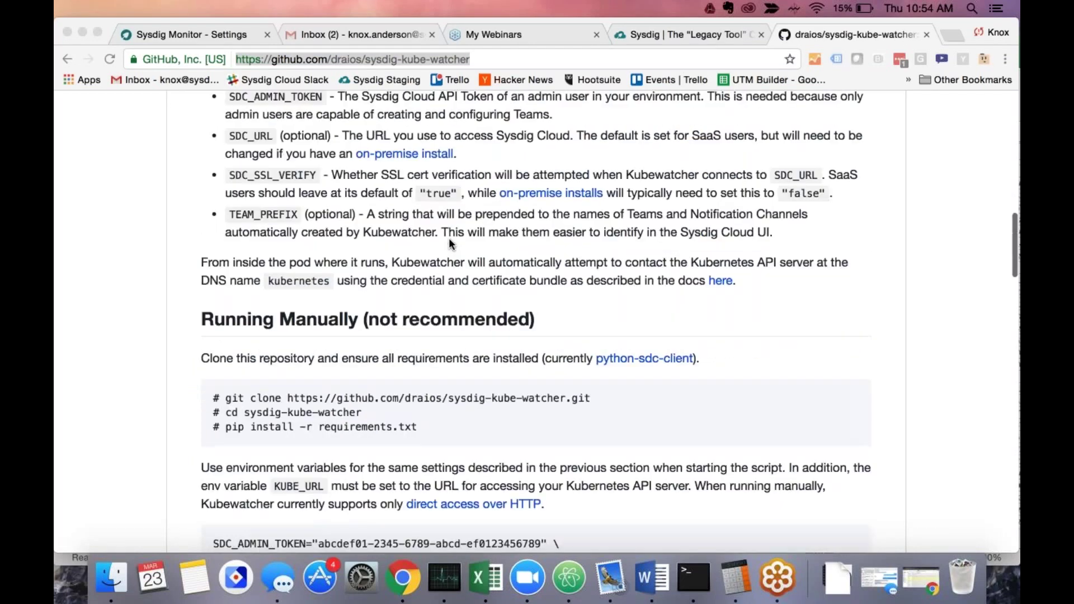
scroll(448, 240, down, 10)
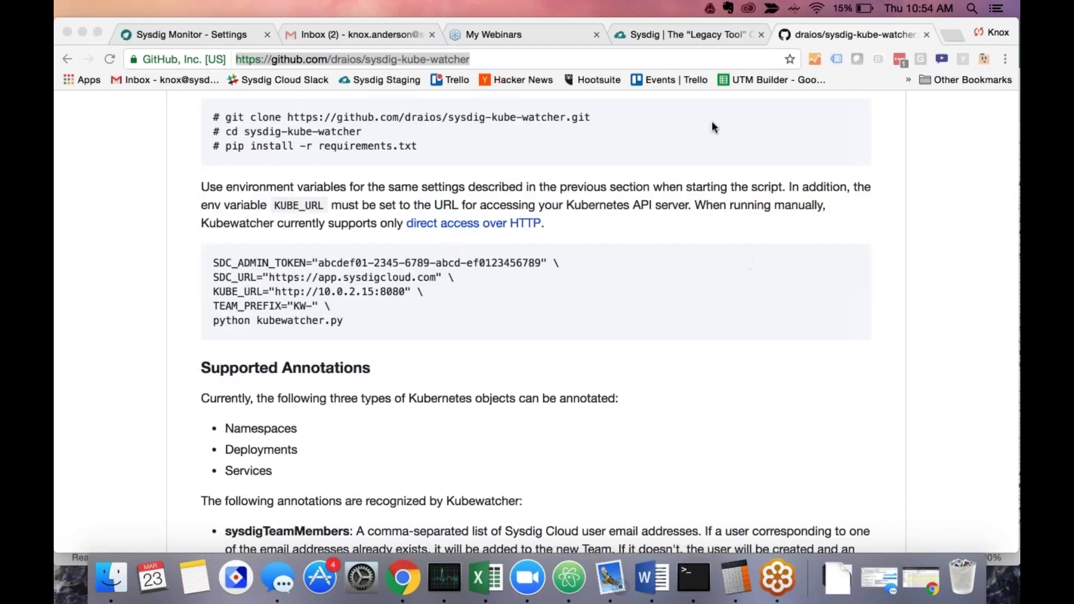
Open sysdig's How To Guides playlist on YouTube in a new browser tab and select its web address.
click(949, 34)
text(yo)
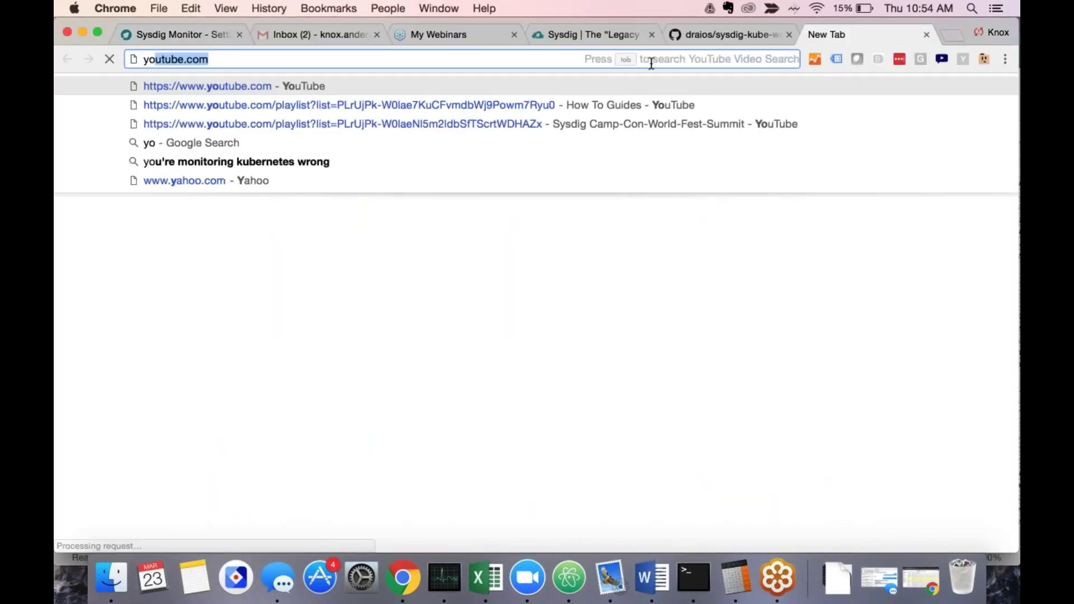
text(utu)
key(Down)
key(Return)
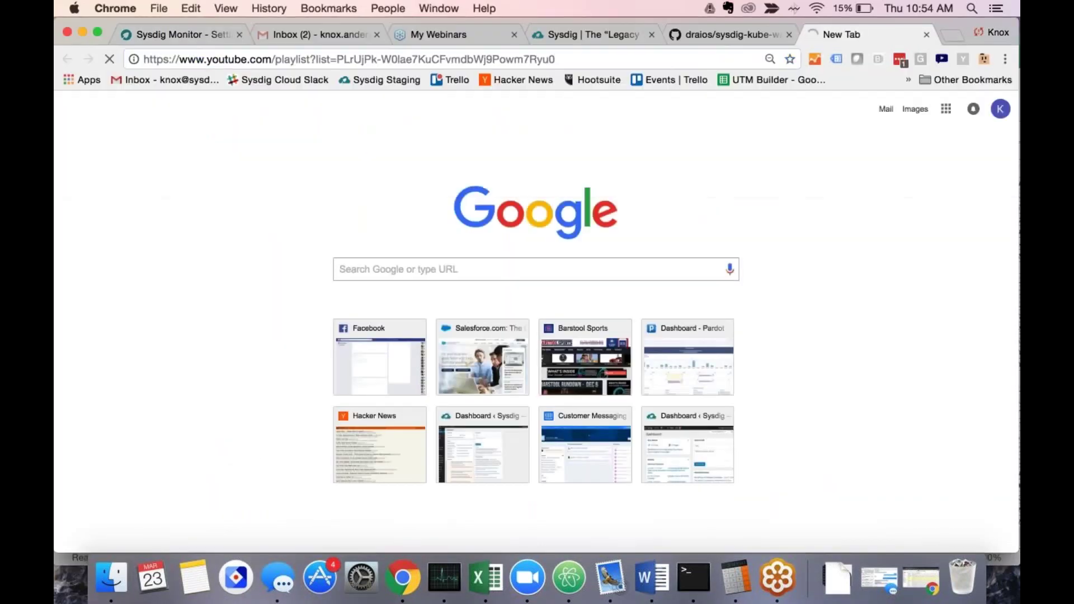
drag(599, 59, 186, 59)
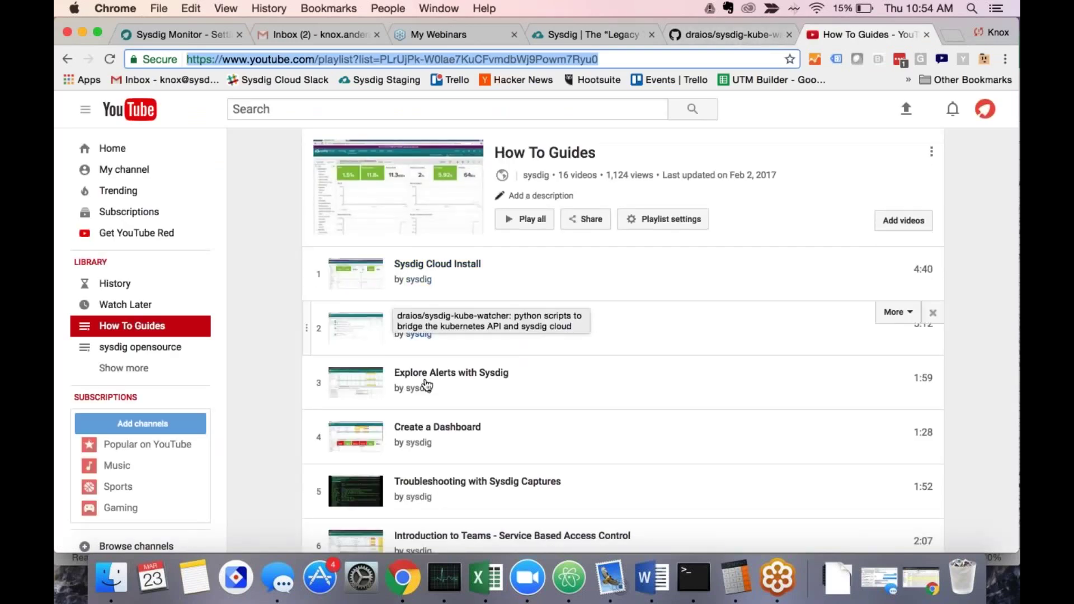
Browse the videos in the How To Guides playlist.
scroll(431, 382, down, 1)
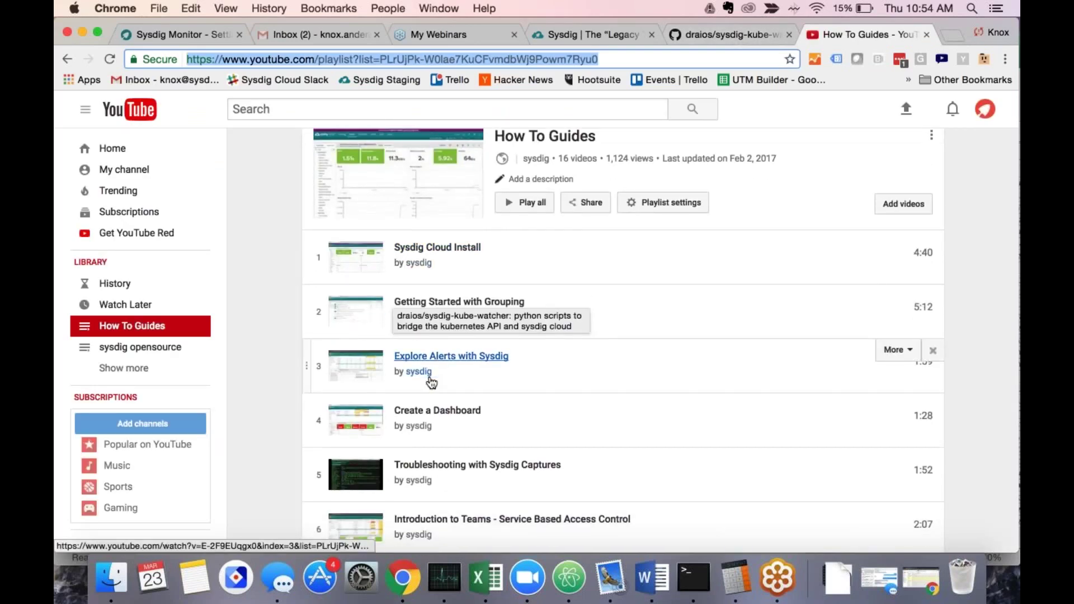
scroll(431, 382, down, 5)
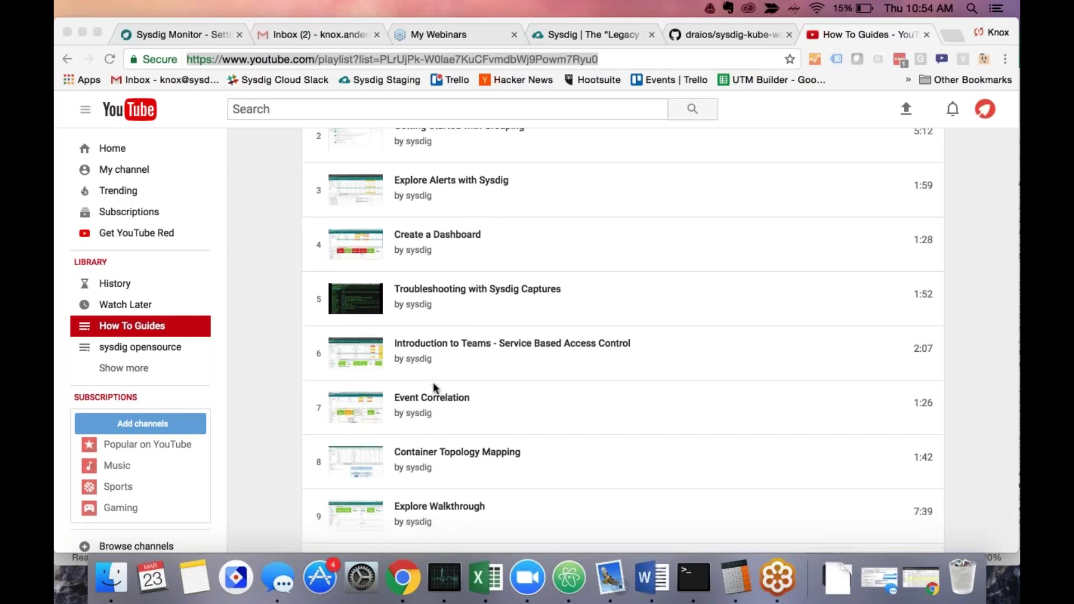
scroll(435, 387, down, 4)
scroll(434, 387, down, 2)
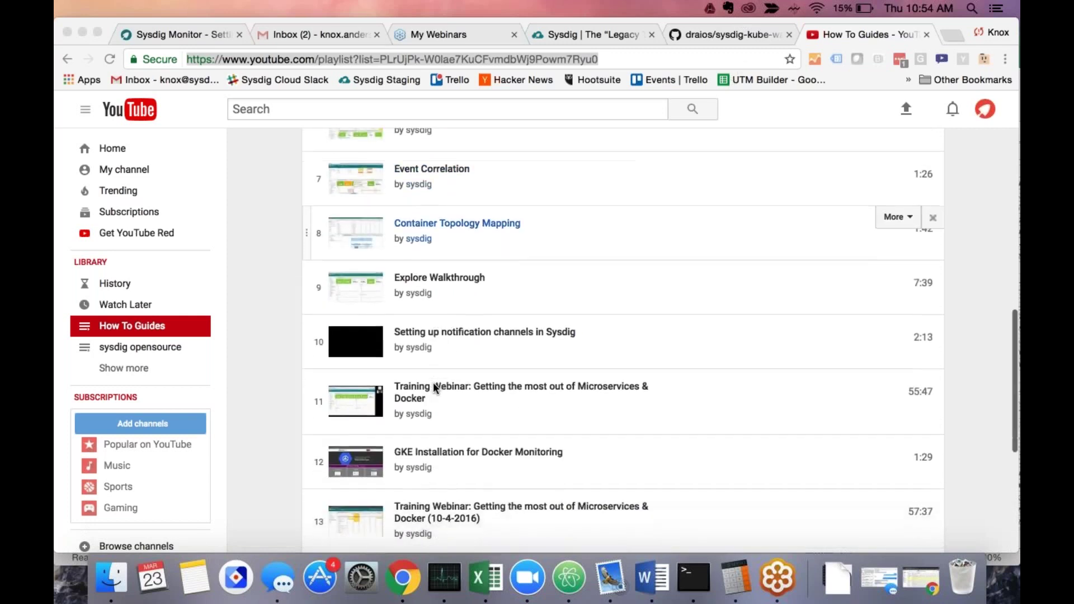
scroll(435, 387, up, 3)
scroll(435, 387, up, 5)
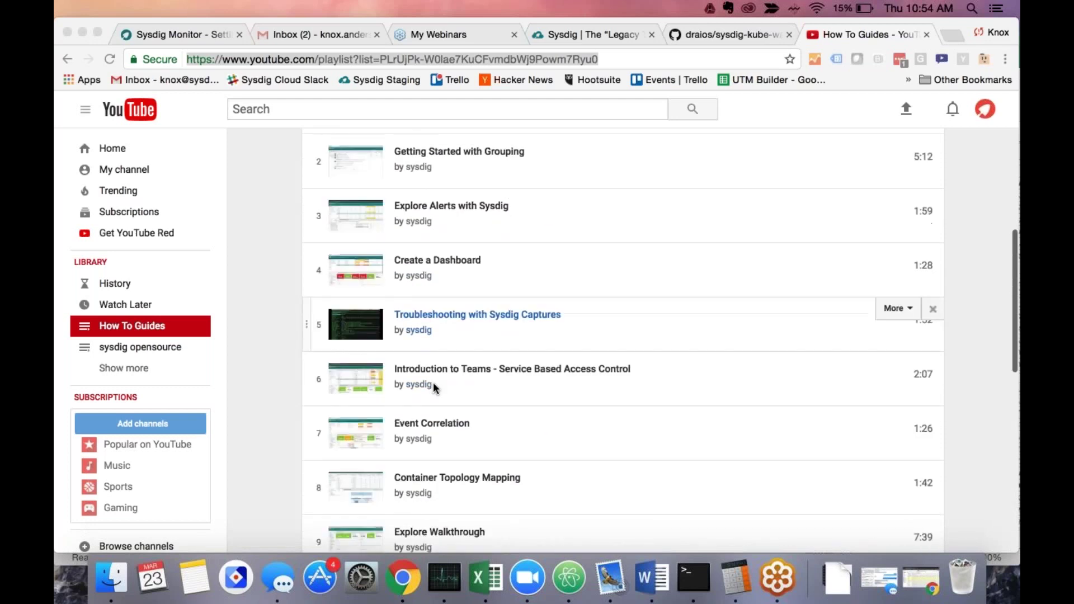